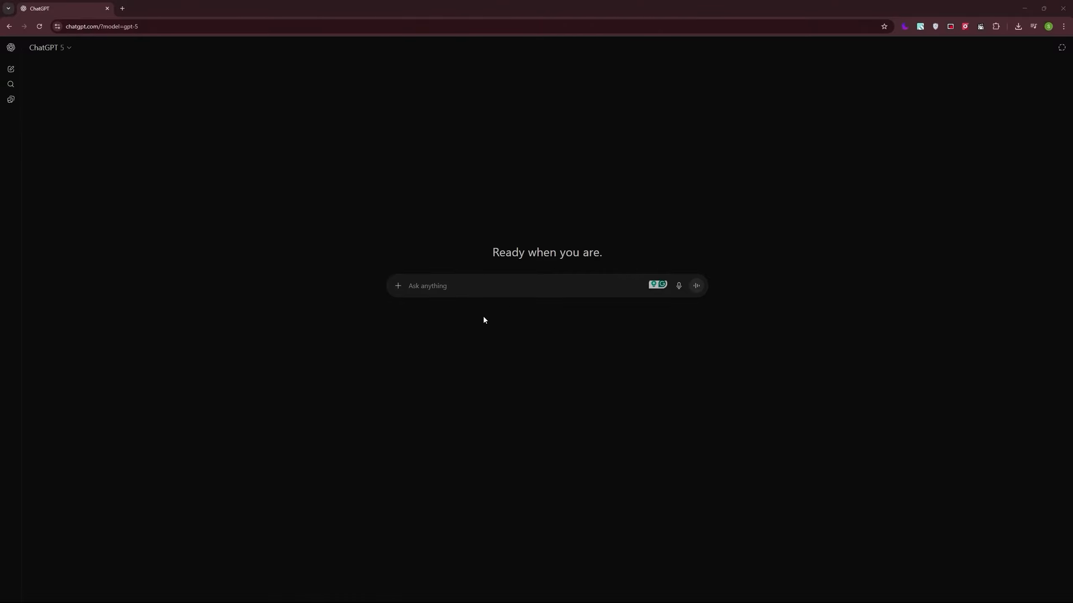
# Generate a 16:9 image of a smiling woman in a grey tank top holding a red "Yumloop" bubble gum packet against pink bokeh
pyautogui.click(398, 286)
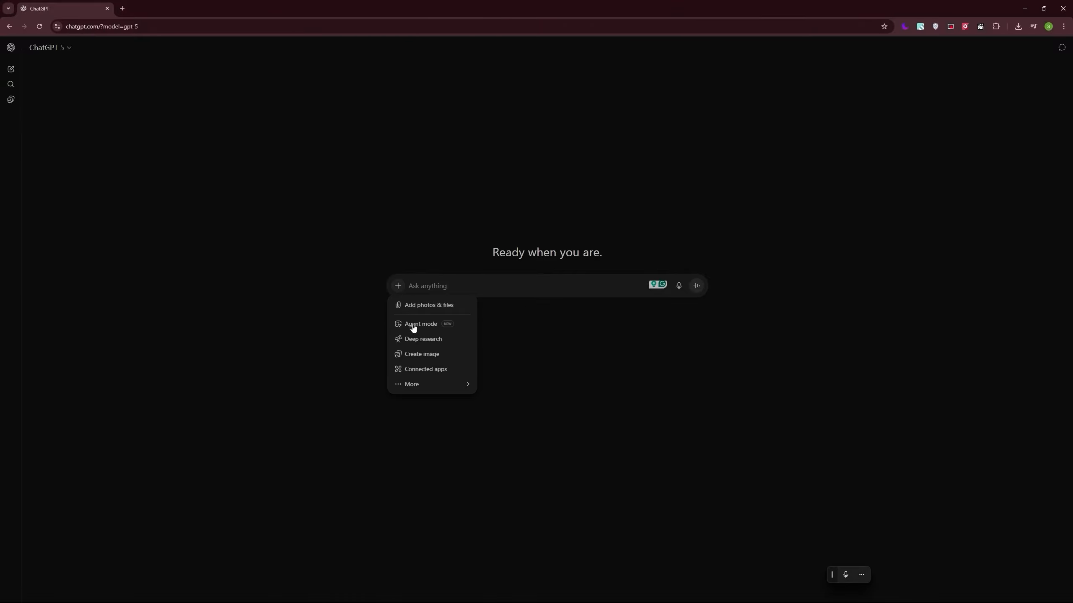
pyautogui.click(433, 355)
pyautogui.write('A beautiful young woman with wavy light brown hair and glowing skin, smiling warmly, wearing a fitted grey sports tank top, standing in front of a soft pink bokeh background. She is holding a vibrant red packet of "Yumloop" mixed fruit bubble gum with playful cartoon-style fruit graphics (strawberry, grapes, orange candy) and the slogan "Chew. Smile. Repeat." in bold white and yellow text. The image has a warm, cheerful advertising style, cinematic lighting, and high-quality professional photography look.')
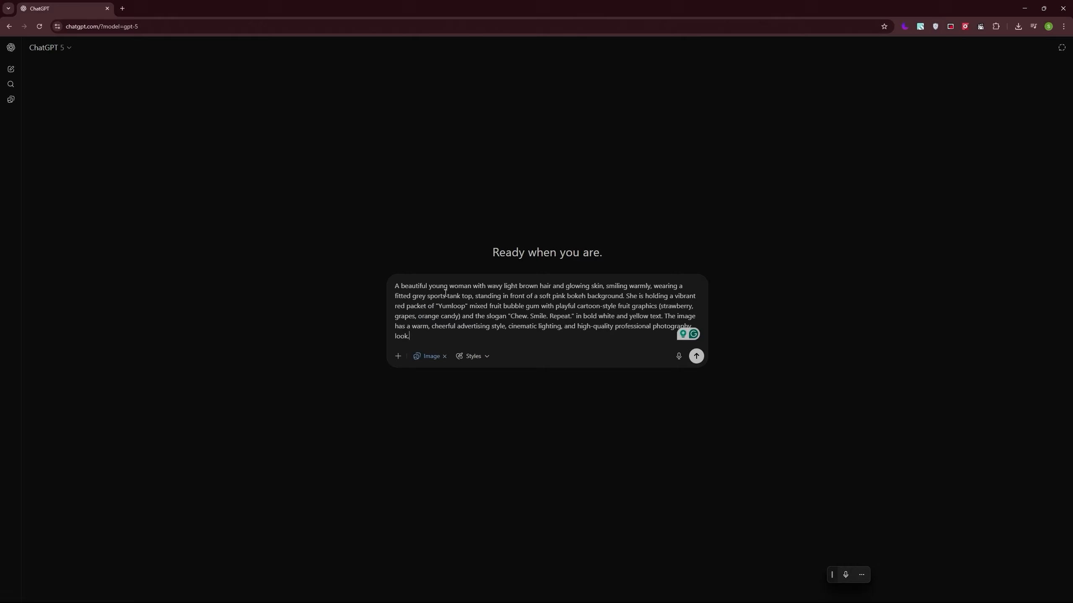
pyautogui.moveTo(410, 337); pyautogui.dragTo(392, 278)
pyautogui.click(448, 339)
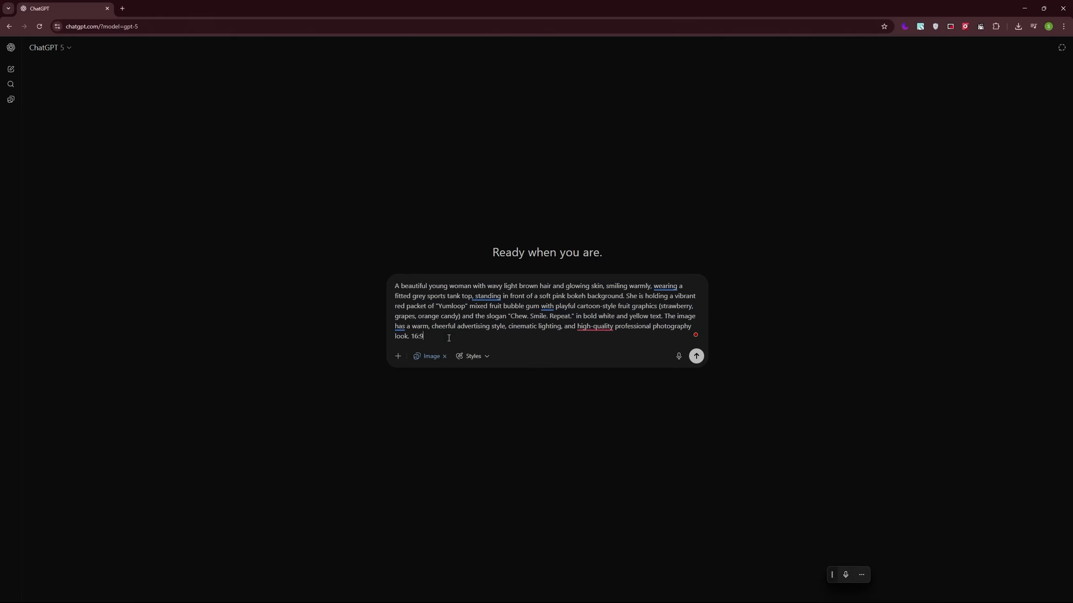
pyautogui.press('Return')
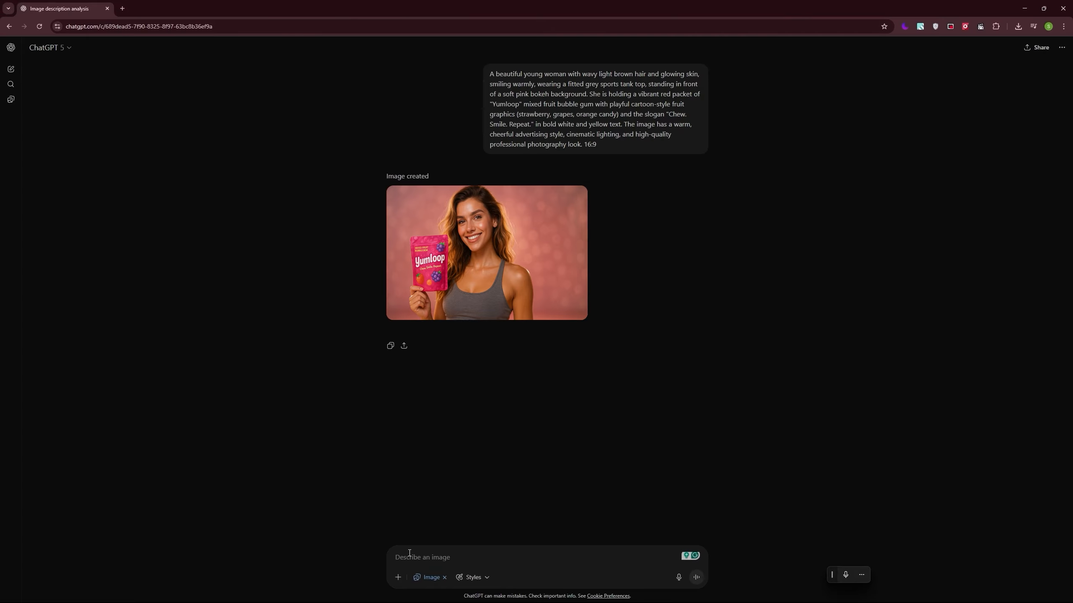
# Generate a 9:16 vertical close-up of a hand holding the red "Yumloop" mixed fruit bubble gum packet on a transparent background
pyautogui.write('A realistic close-up of a human hand holding a vibrant red packet of "Yumloop" mixed fruit bubble gum, featuring playful cartoon-style fruit graphics — a strawberry, two clusters of purple grapes, and a small orange candy. The text "Mixed Fruit Bubble Gum" is at the top, and the slogan "Chew. Smile. Repeat." is below the brand name. The packaging has a fun bubbly texture with soft pink circles and sparkles. The product is perfectly isolated on a transparent background, sharp focus, no shadows, no surrounding elements.')
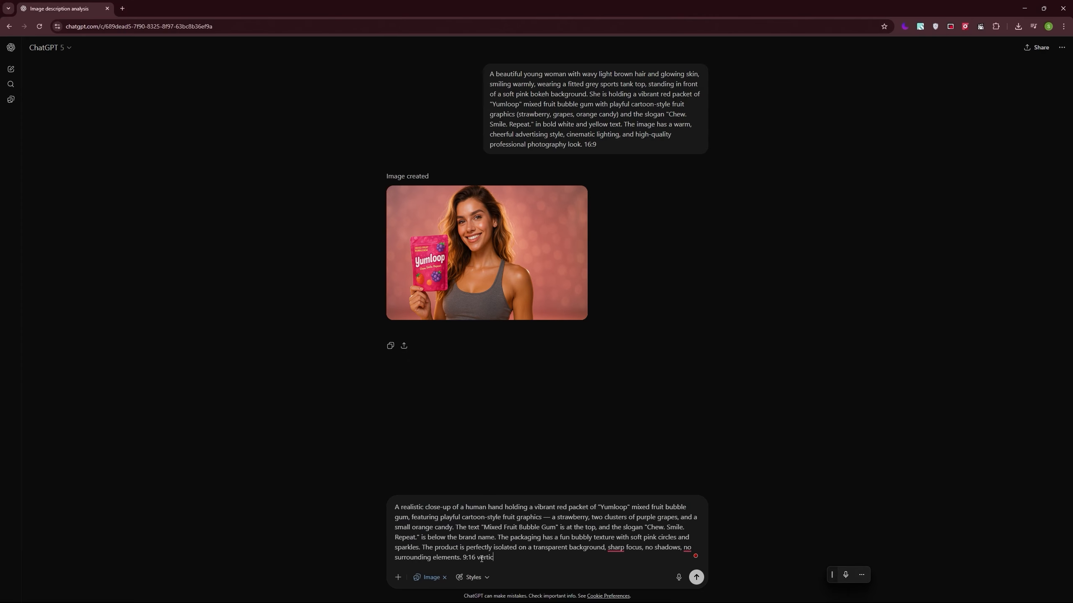
pyautogui.press('Return')
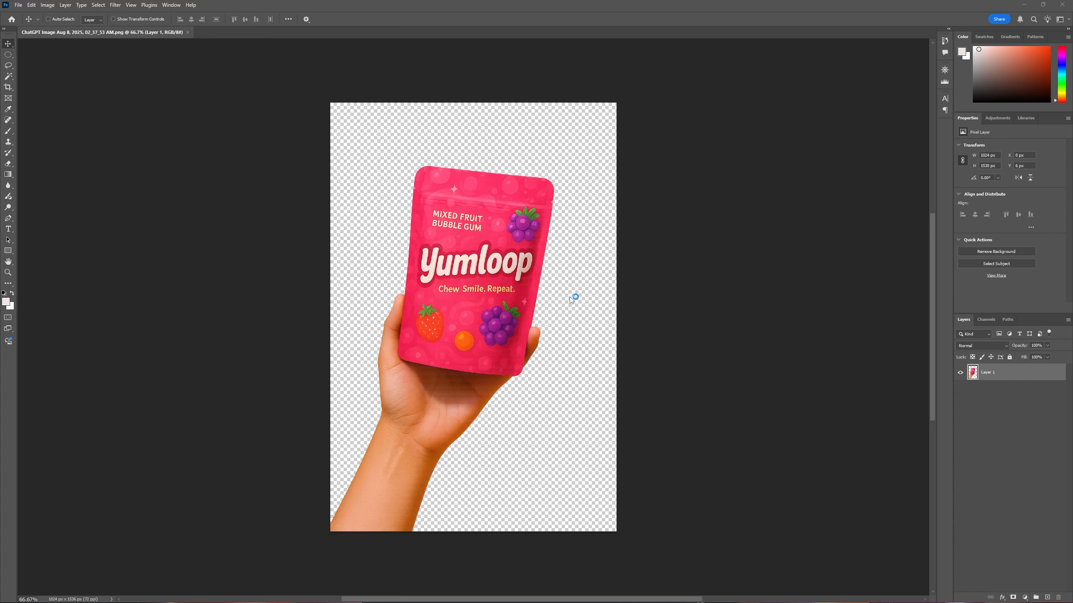
# In Photoshop, place the Packaging image over the hand-held pouch, scaled to about 55% and rotated to match the pouch's tilt
pyautogui.scroll(2, 494, 247)
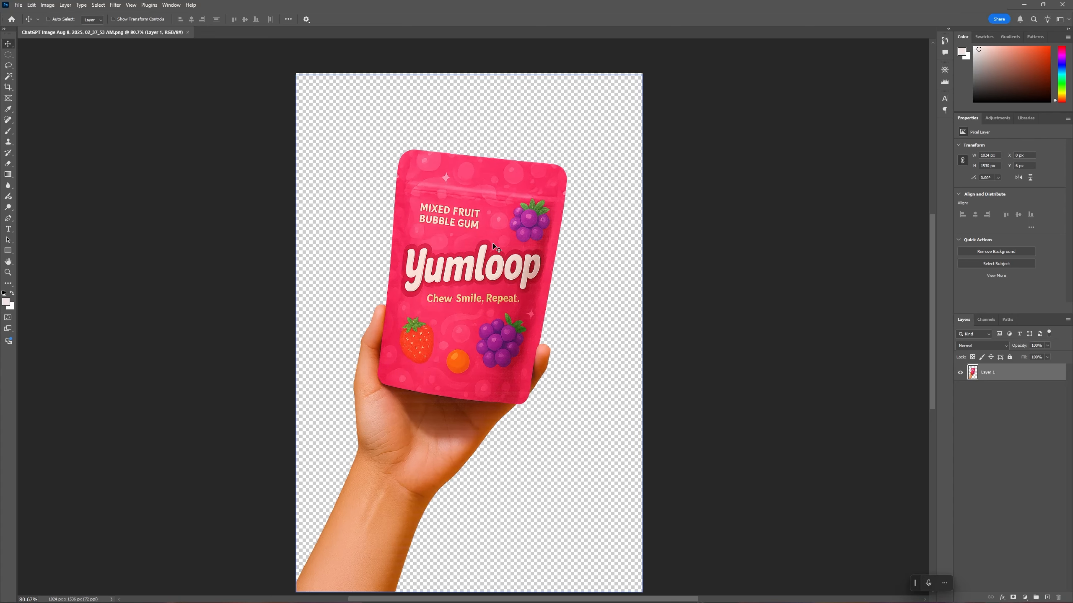
pyautogui.scroll(-1, 502, 243)
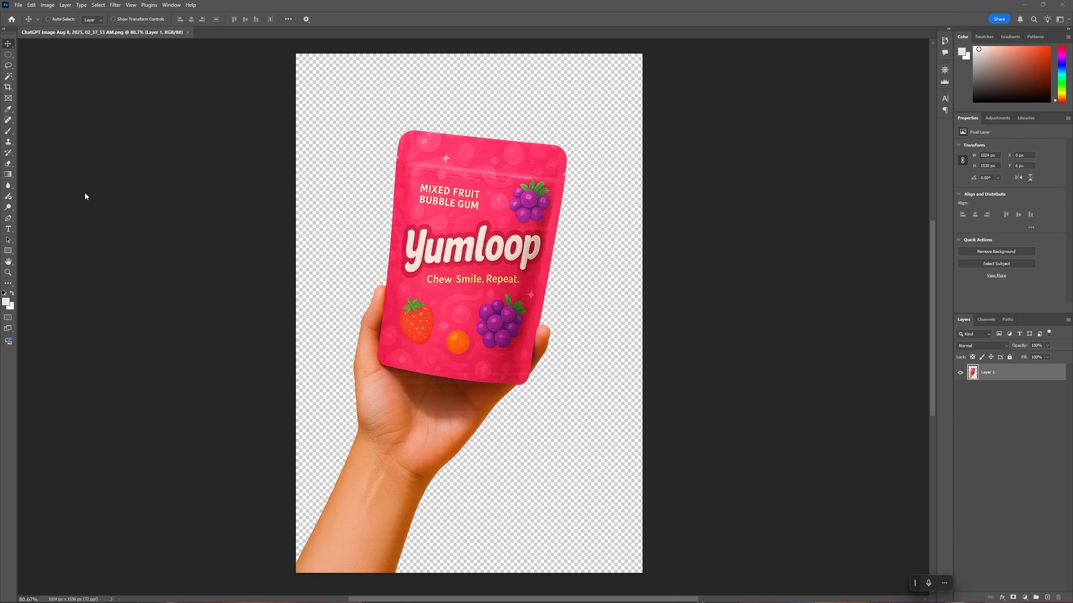
pyautogui.moveTo(85, 196); pyautogui.dragTo(472, 281)
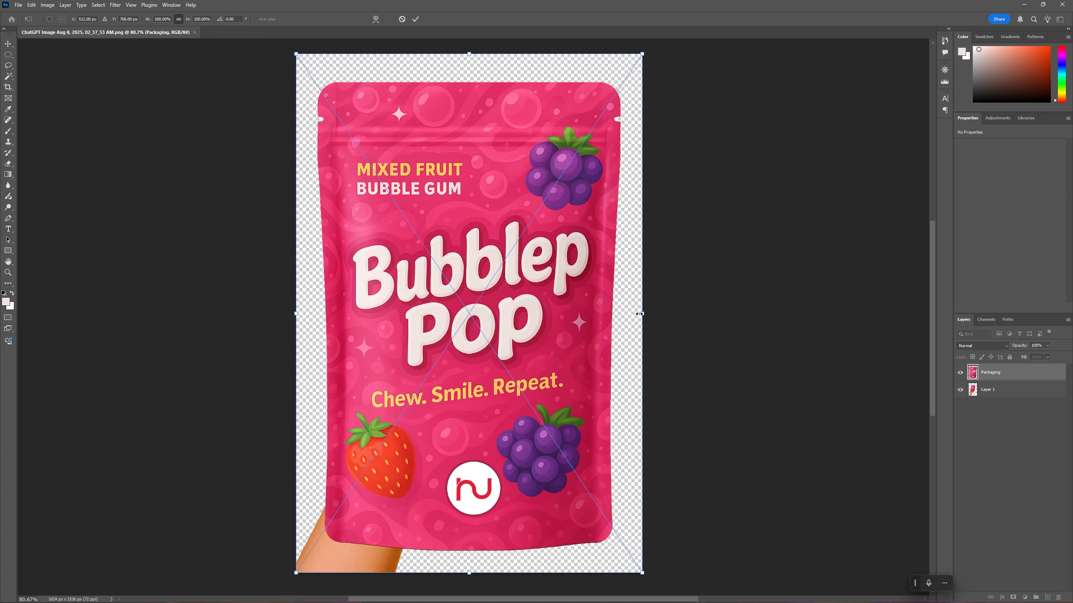
pyautogui.moveTo(639, 314); pyautogui.dragTo(495, 314)
pyautogui.moveTo(572, 313); pyautogui.dragTo(567, 354)
pyautogui.moveTo(418, 313); pyautogui.dragTo(491, 255)
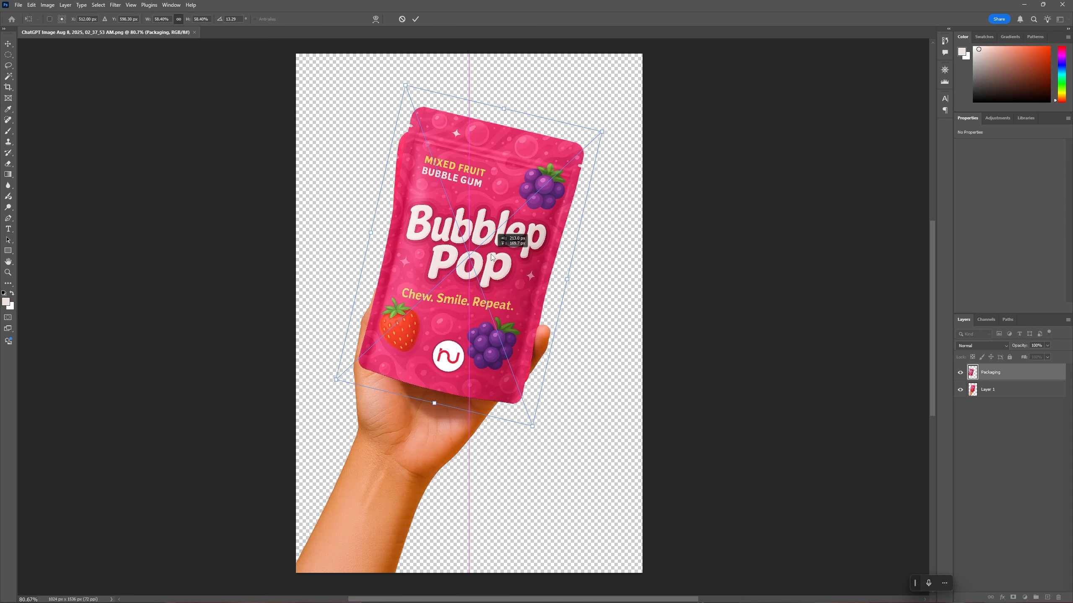
pyautogui.moveTo(575, 311); pyautogui.dragTo(585, 287)
pyautogui.moveTo(474, 135); pyautogui.dragTo(485, 101)
pyautogui.moveTo(637, 206); pyautogui.dragTo(639, 215)
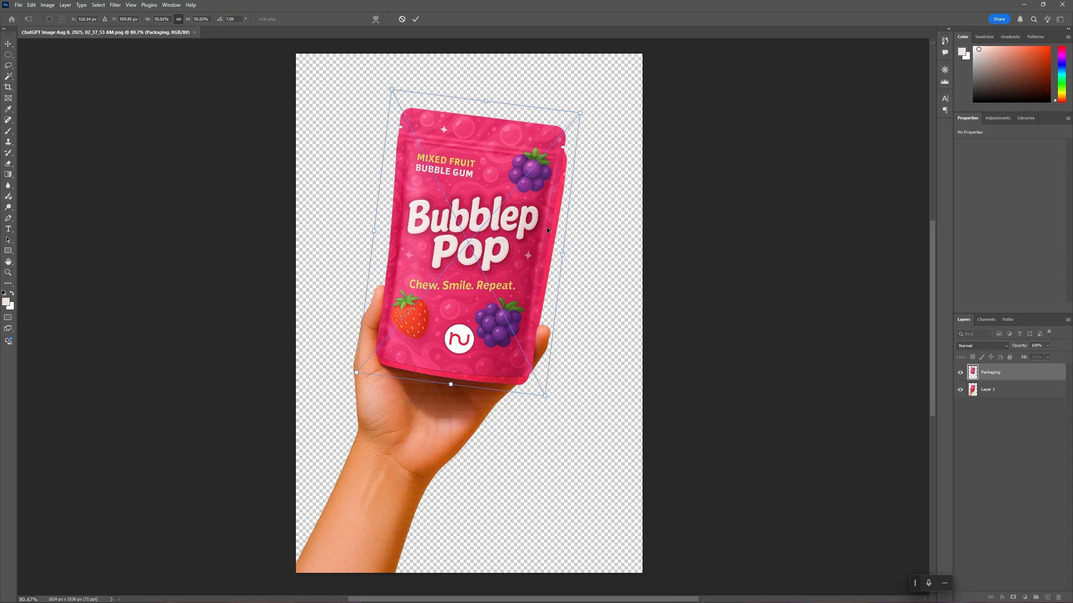
pyautogui.moveTo(546, 227); pyautogui.dragTo(590, 254)
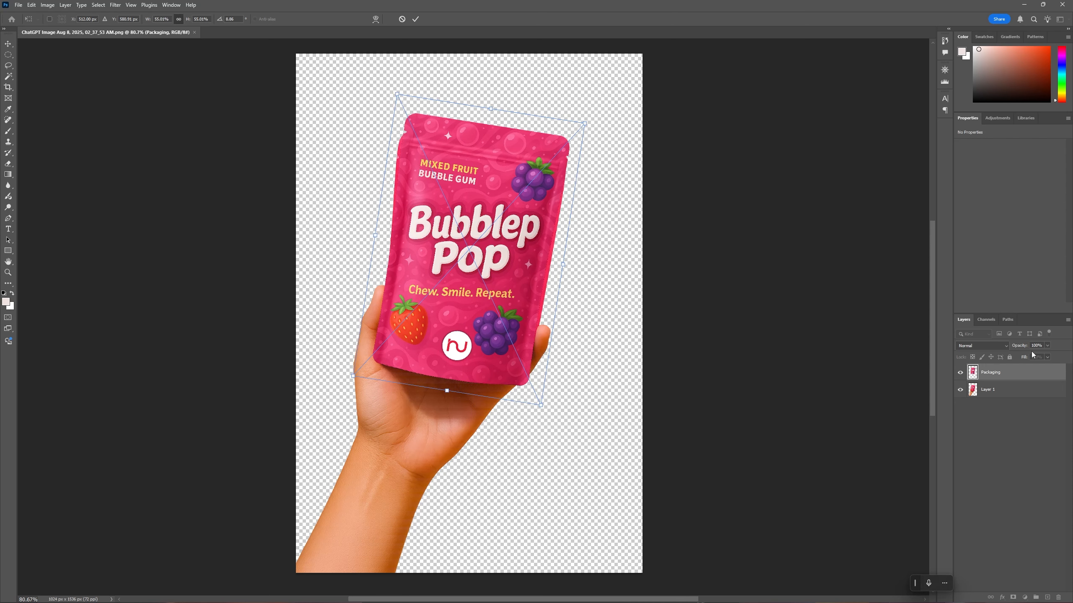
# Set the Packaging layer's opacity to 60% and align its lower edge with the pouch underneath
pyautogui.moveTo(1019, 348); pyautogui.dragTo(1001, 346)
pyautogui.scroll(9, 550, 258)
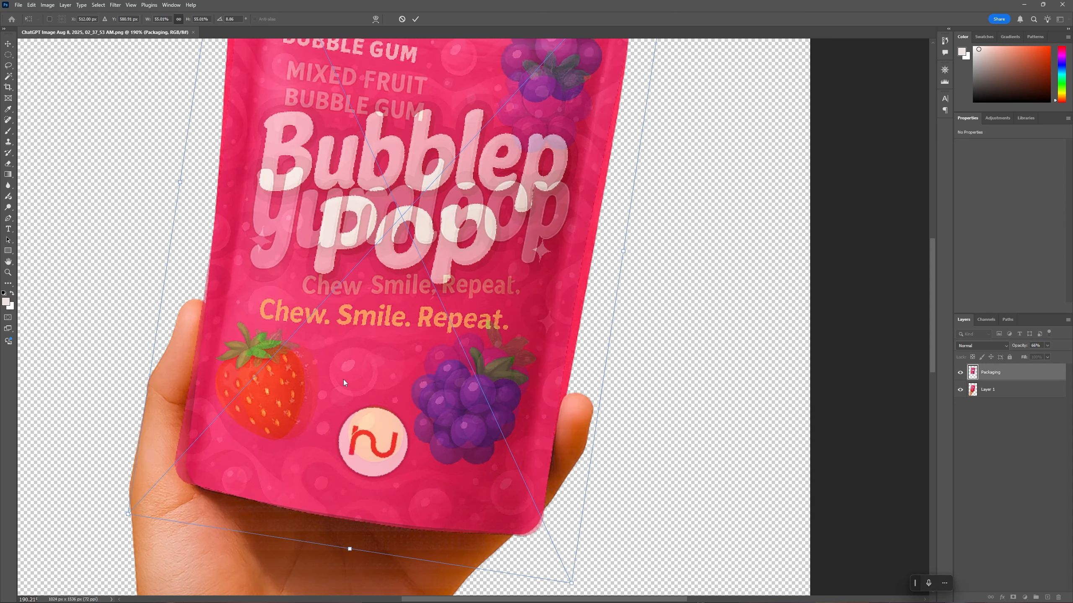
pyautogui.moveTo(365, 378); pyautogui.dragTo(388, 345)
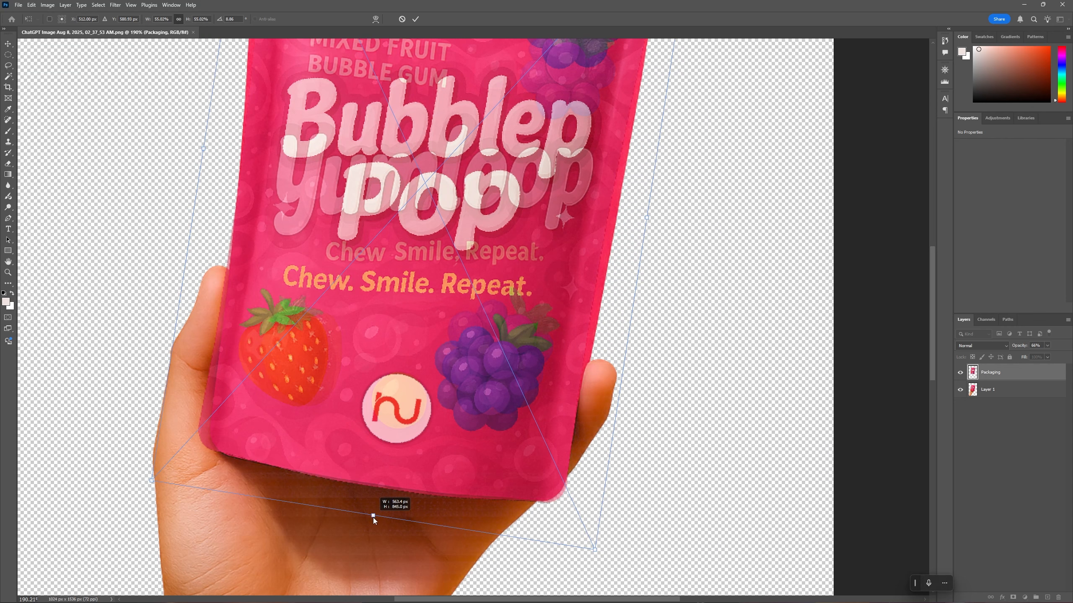
pyautogui.scroll(-4, 352, 389)
pyautogui.scroll(1, 352, 389)
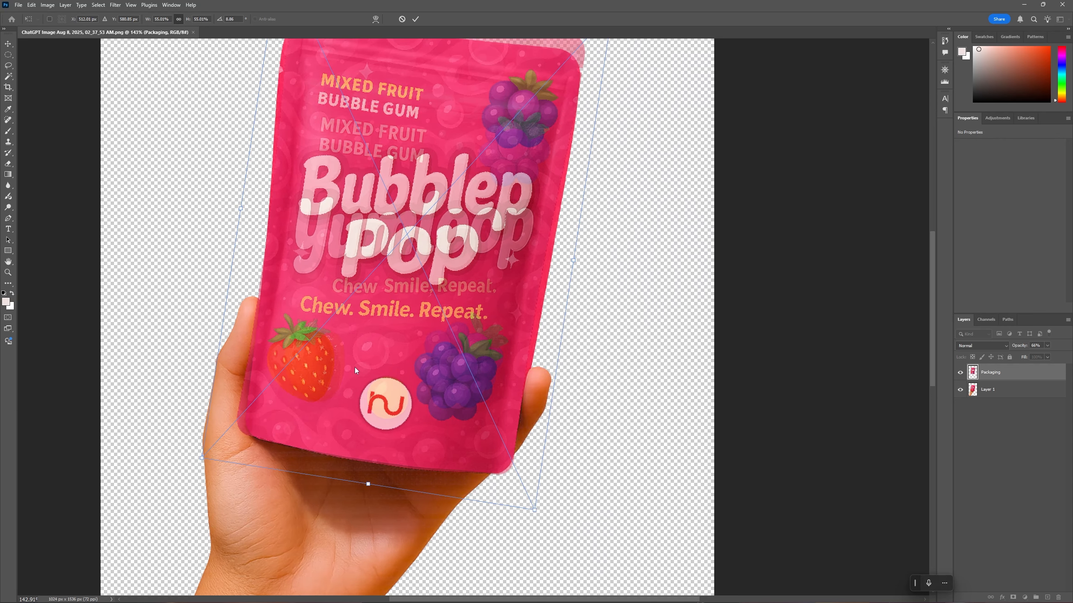
# Fine-tune the Packaging layer's corners and rotation against the original pouch, apply the transform and restore the opacity to 100%
pyautogui.rightClick(354, 352)
pyautogui.click(371, 406)
pyautogui.moveTo(203, 458); pyautogui.dragTo(212, 457)
pyautogui.scroll(-2, 357, 363)
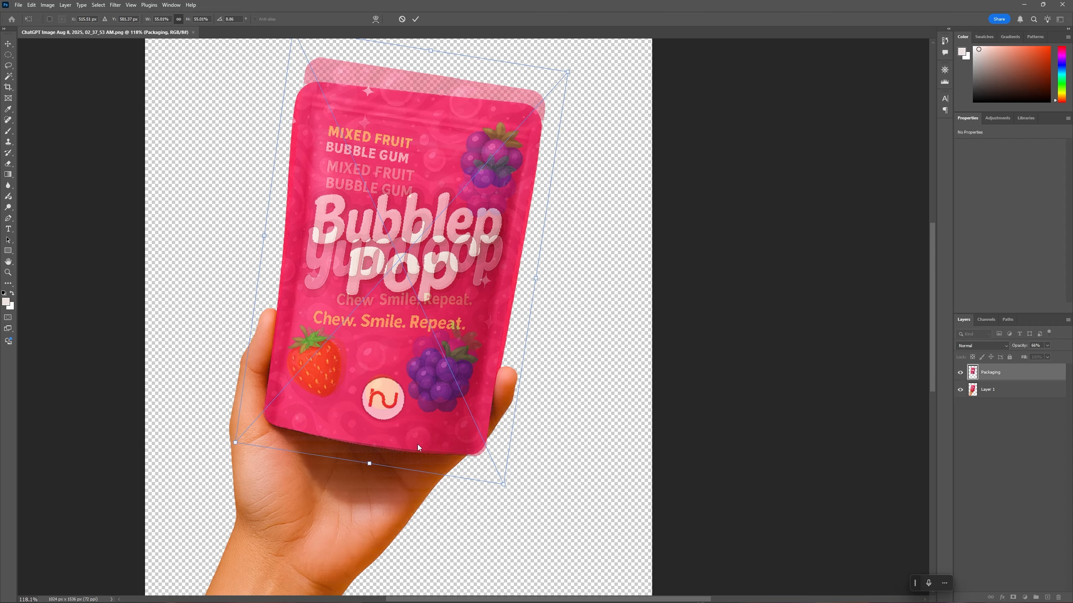
pyautogui.moveTo(500, 484); pyautogui.dragTo(500, 485)
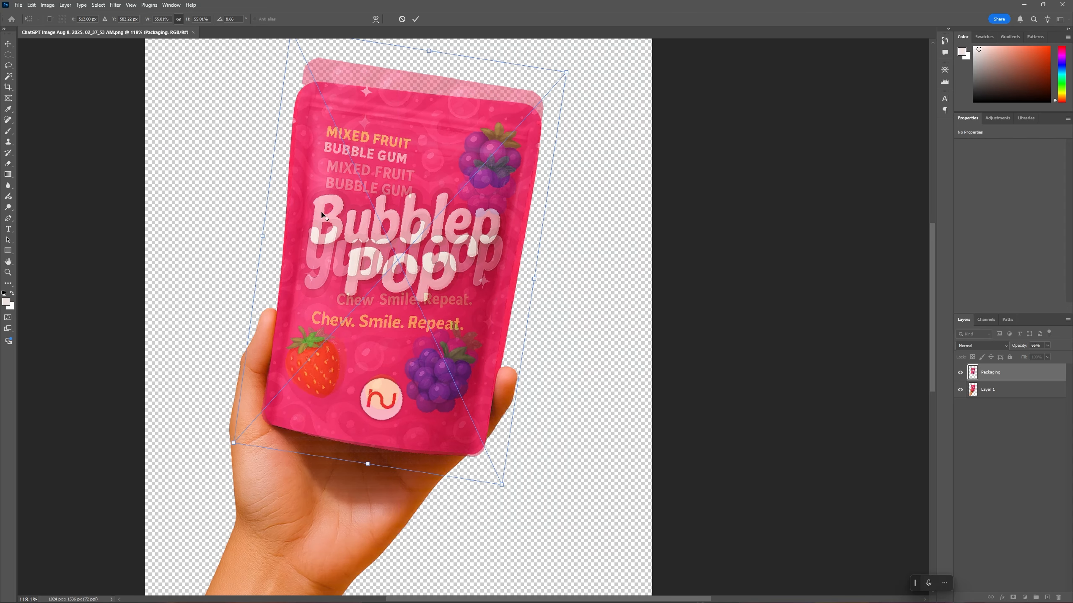
pyautogui.scroll(-2, 322, 216)
pyautogui.moveTo(310, 124); pyautogui.dragTo(306, 124)
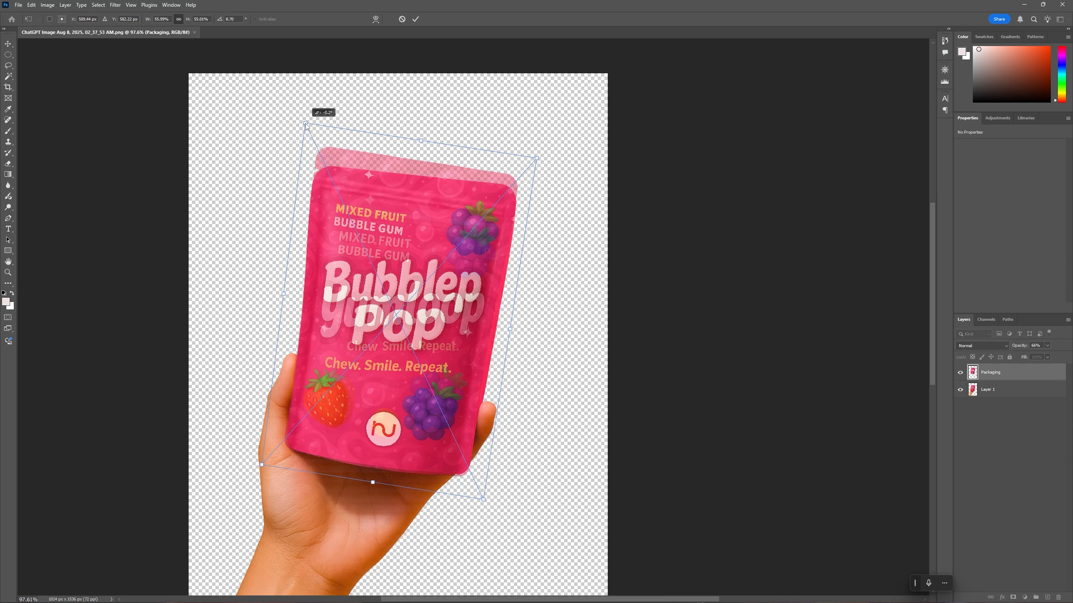
pyautogui.moveTo(536, 158); pyautogui.dragTo(539, 160)
pyautogui.press('Return')
pyautogui.moveTo(1019, 345); pyautogui.dragTo(1048, 347)
# Warp the right side of the Packaging layer slightly outward to cover the original pouch's right edge
pyautogui.scroll(11, 898, 417)
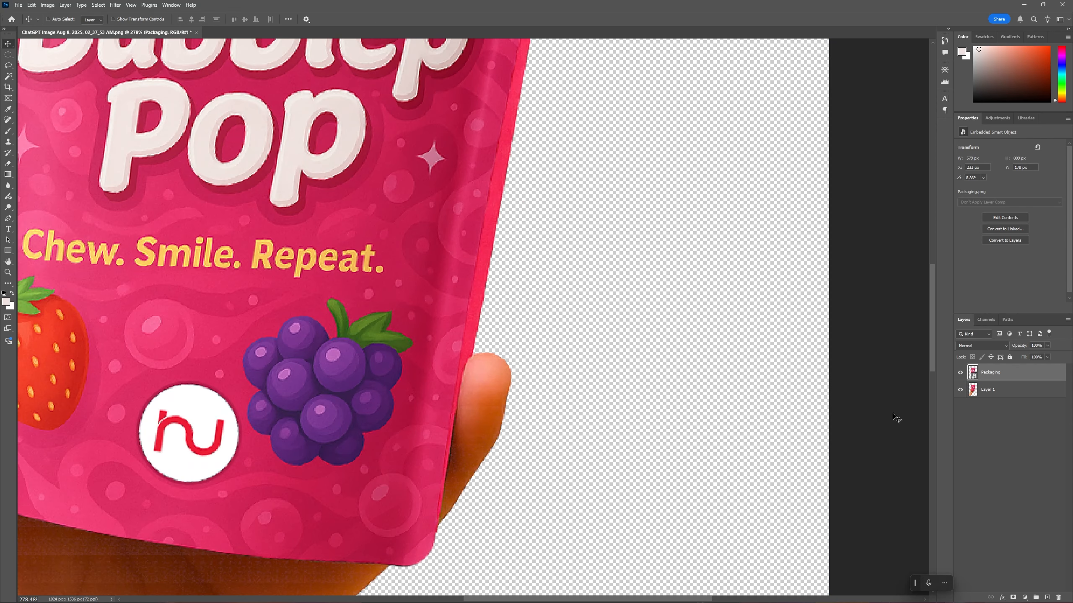
pyautogui.scroll(-4, 557, 357)
pyautogui.scroll(-2, 557, 357)
pyautogui.hotkey('ctrl', 't')
pyautogui.rightClick(426, 295)
pyautogui.click(452, 385)
pyautogui.moveTo(533, 339); pyautogui.dragTo(550, 340)
pyautogui.moveTo(560, 156); pyautogui.dragTo(568, 156)
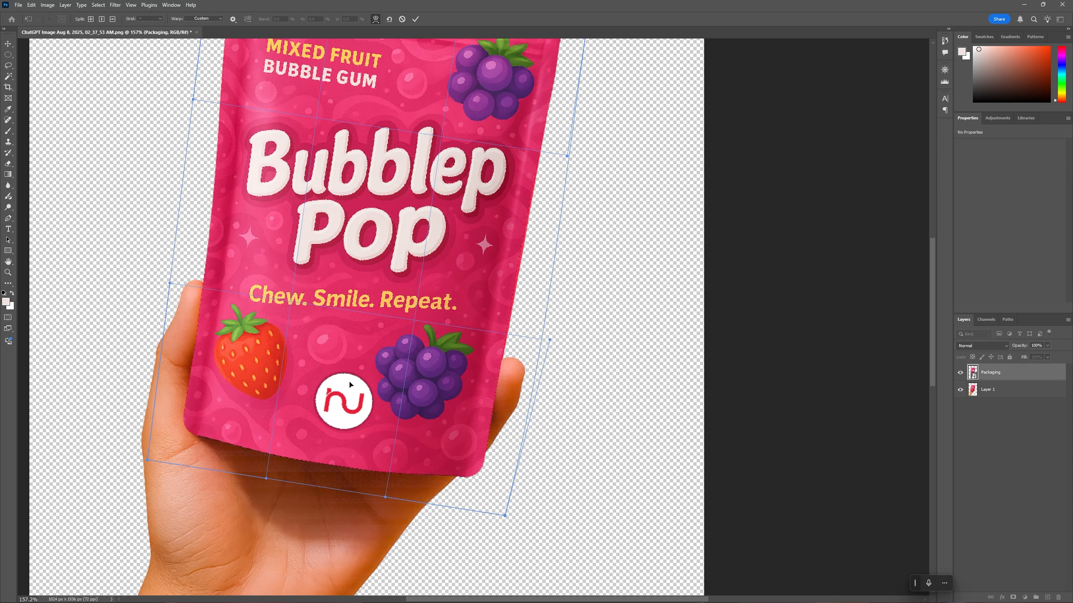
pyautogui.click(416, 18)
# Set the Packaging layer's opacity to 60%, add a layer mask and prepare a small black brush for masking its edges
pyautogui.scroll(-4, 382, 365)
pyautogui.scroll(9, 382, 366)
pyautogui.scroll(-7, 460, 379)
pyautogui.scroll(6, 460, 379)
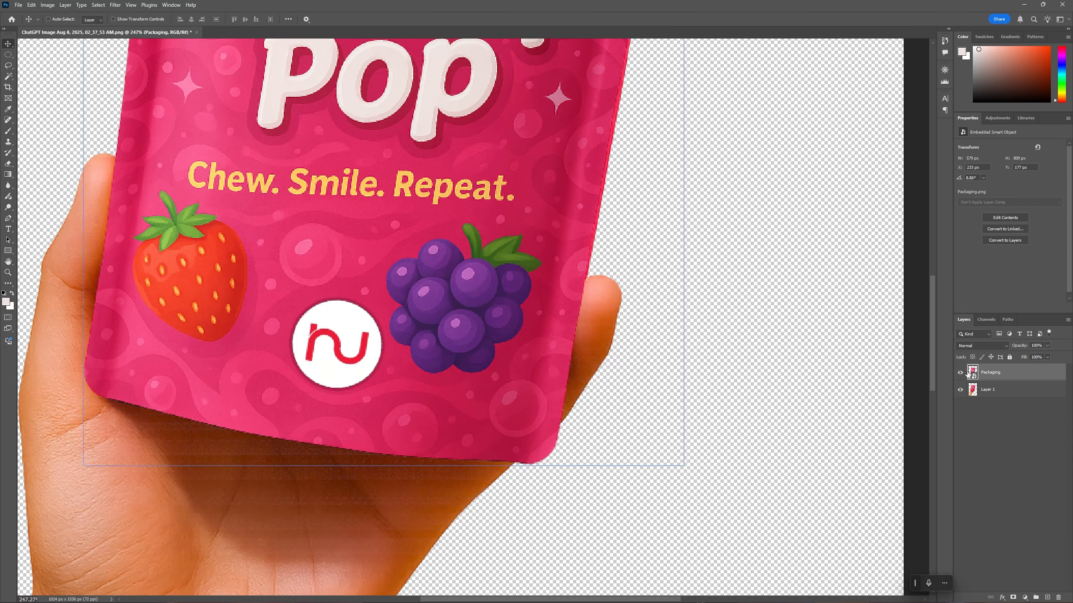
pyautogui.moveTo(1021, 346); pyautogui.dragTo(1006, 348)
pyautogui.scroll(5, 601, 341)
pyautogui.click(1013, 598)
pyautogui.press('b')
pyautogui.click(60, 19)
pyautogui.click(628, 274)
pyautogui.press('[')
pyautogui.press('[')
pyautogui.press('[')
pyautogui.press('[')
pyautogui.press('[')
pyautogui.press('[')
pyautogui.press('[')
pyautogui.press('[')
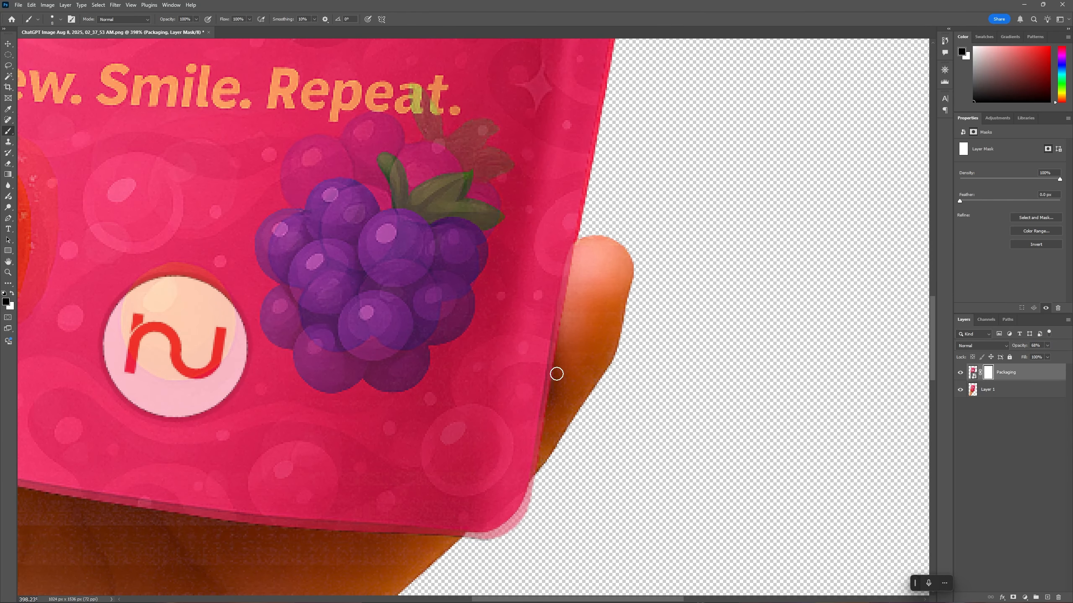
# Restore the Packaging layer's opacity to 100% and inspect the pouch edges beside the thumb and fingers
pyautogui.moveTo(1021, 346); pyautogui.dragTo(1039, 347)
pyautogui.scroll(-6, 592, 335)
pyautogui.scroll(5, 332, 242)
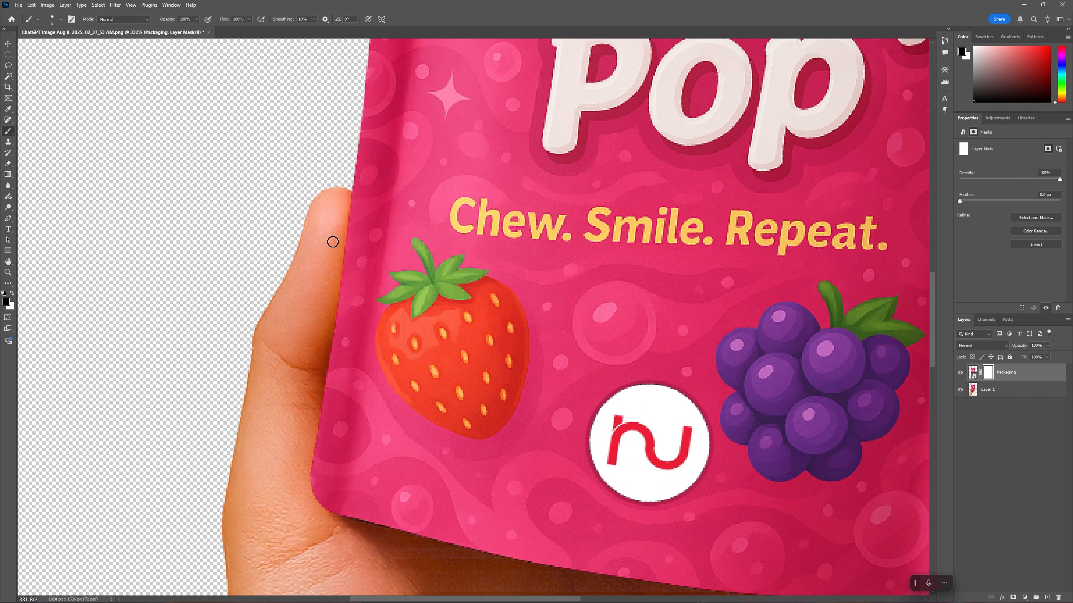
pyautogui.scroll(-5, 356, 303)
pyautogui.scroll(5, 642, 373)
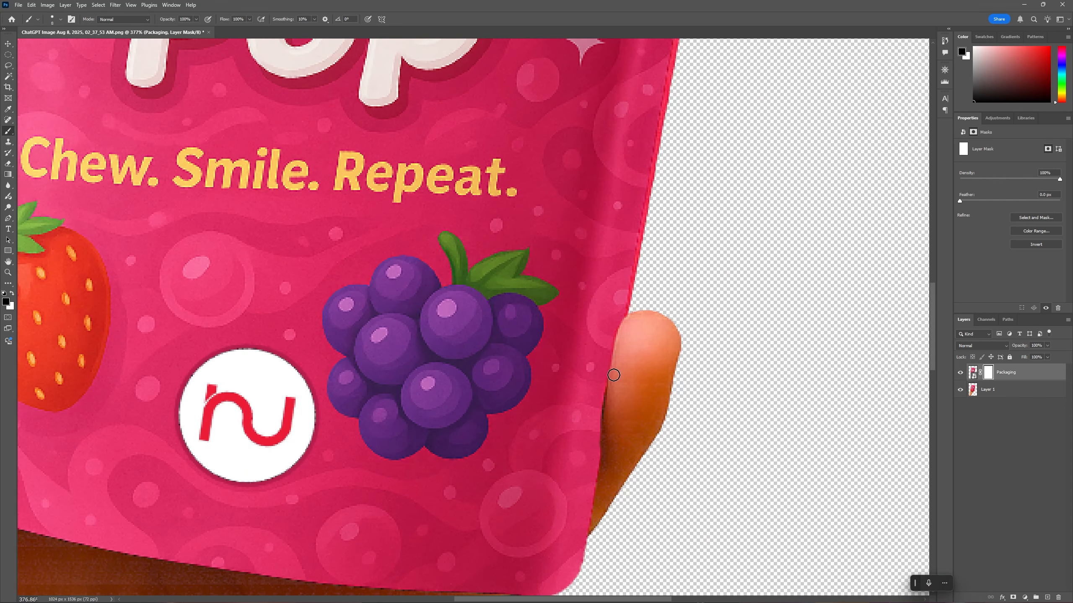
pyautogui.scroll(-5, 601, 349)
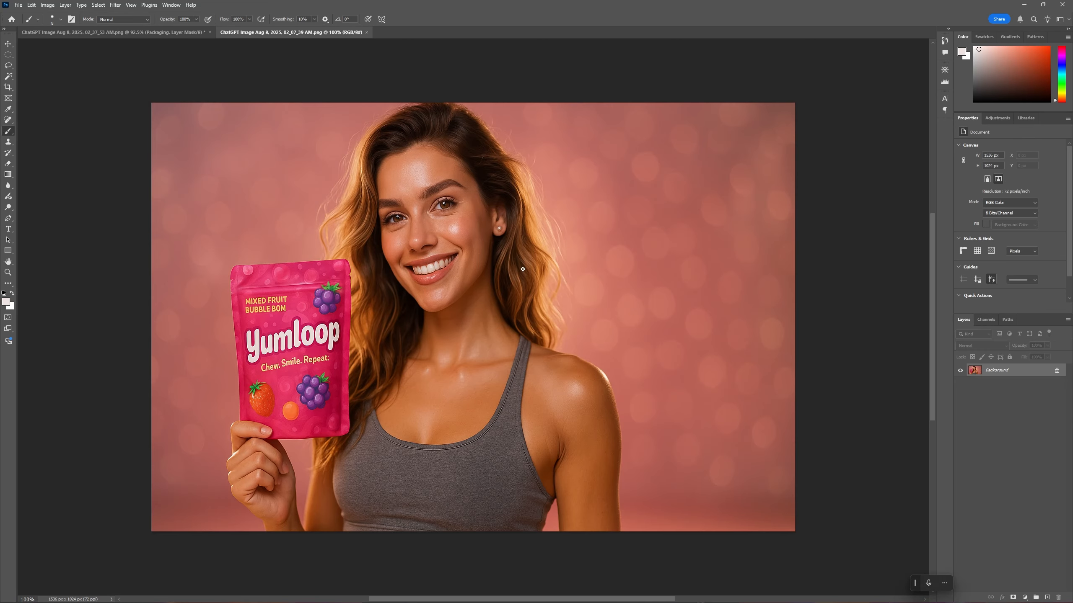
# Create a new 1920 x 1080 px document at 72 pixels/inch with a white RGB background
pyautogui.click(18, 5)
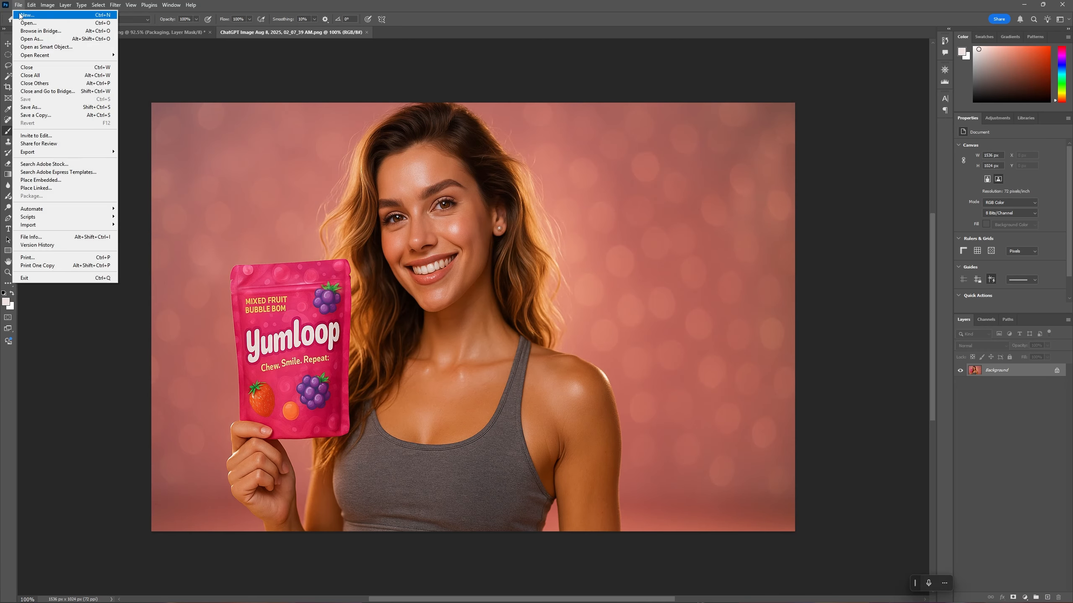
pyautogui.click(23, 14)
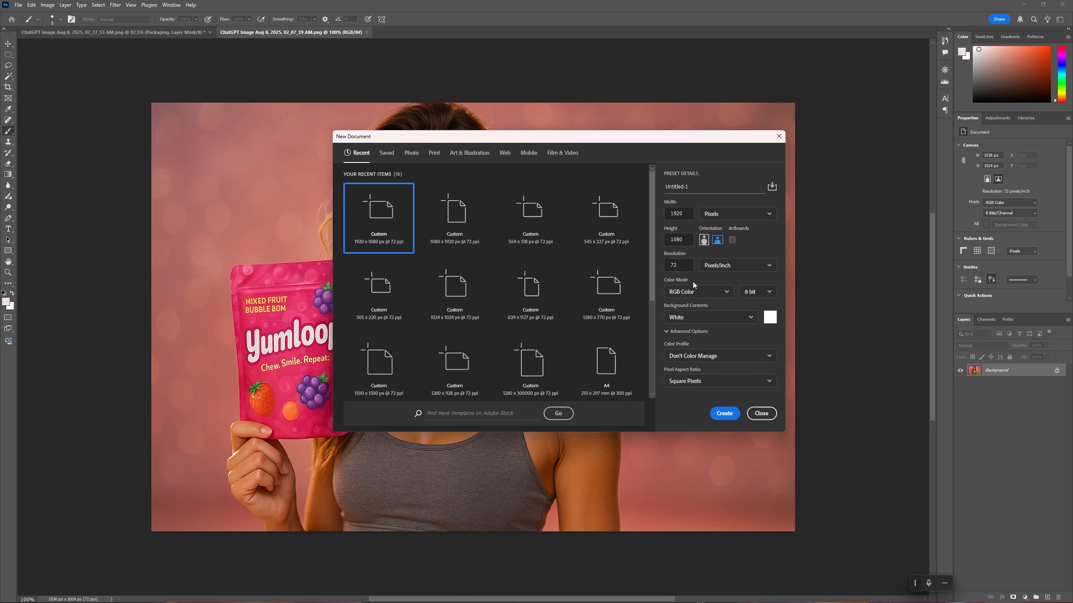
pyautogui.click(720, 413)
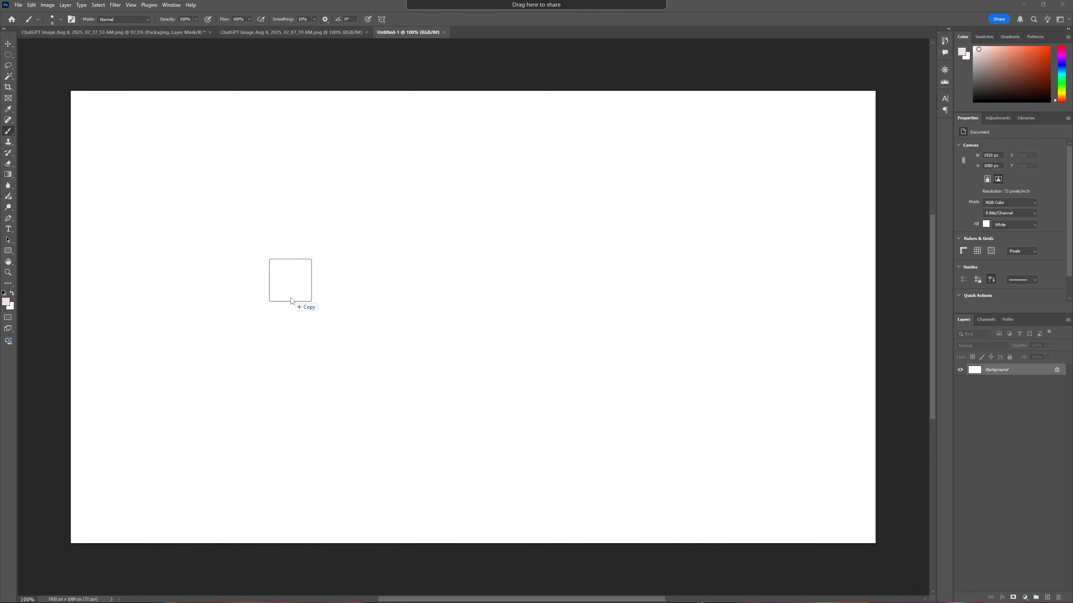
# Place the image of the woman with the Yumloop packet in the new document and scale it to the full canvas height
pyautogui.moveTo(291, 301); pyautogui.dragTo(471, 103)
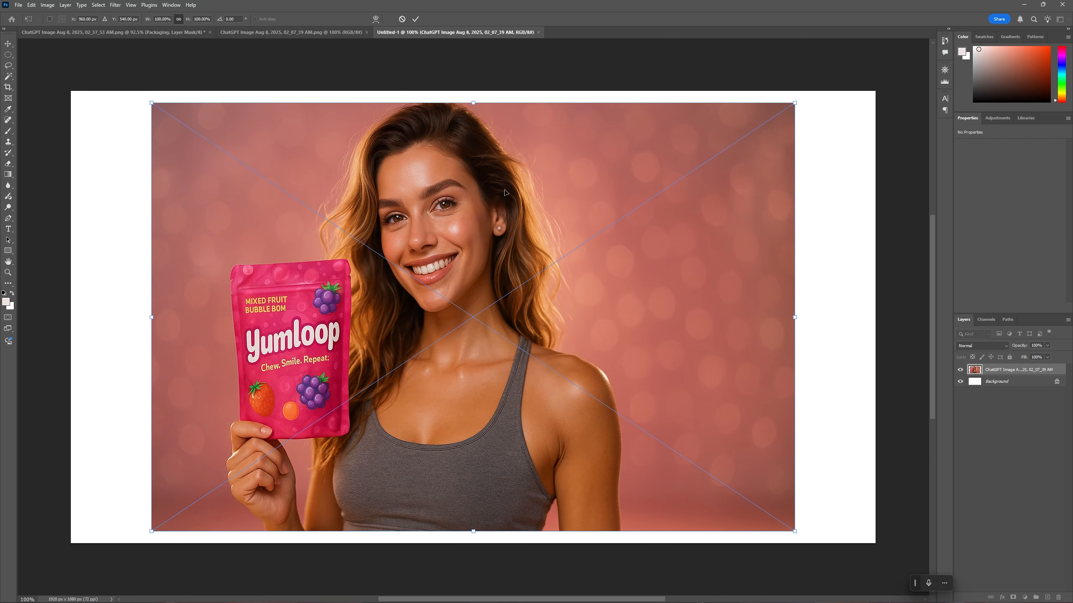
pyautogui.press('Return')
pyautogui.hotkey('ctrl', 't')
pyautogui.moveTo(473, 102)
pyautogui.mouseDown()
pyautogui.moveTo(473, 91)
pyautogui.moveTo(474, 139)
pyautogui.moveTo(473, 91)
pyautogui.mouseUp()
pyautogui.press('Return')
pyautogui.press('v')
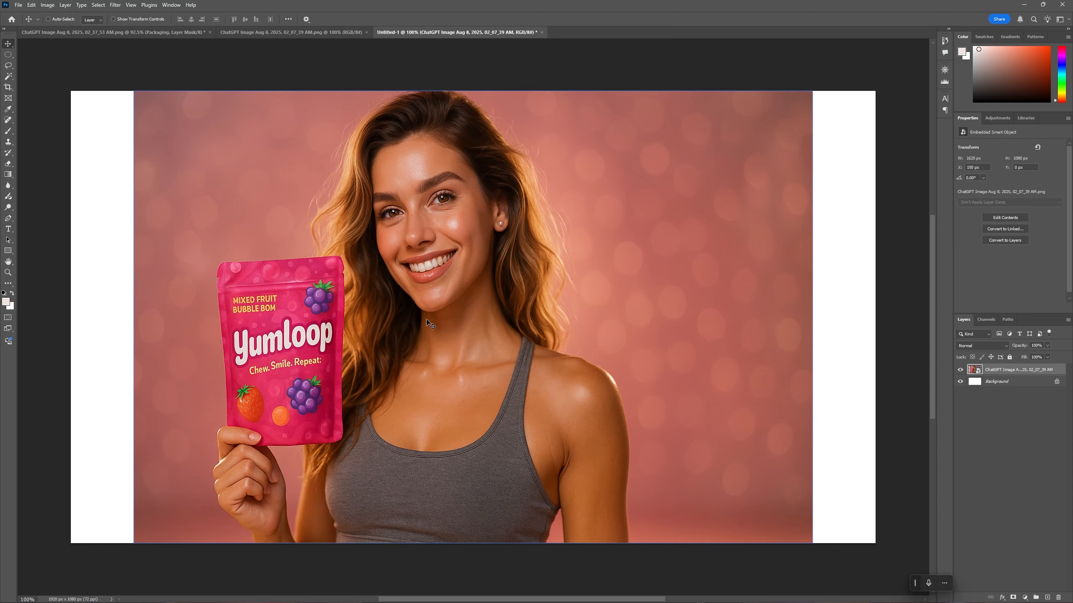
# Select a full-height background strip at the photo's right edge and rasterize the photo layer
pyautogui.press('m')
pyautogui.moveTo(683, 79); pyautogui.dragTo(812, 547)
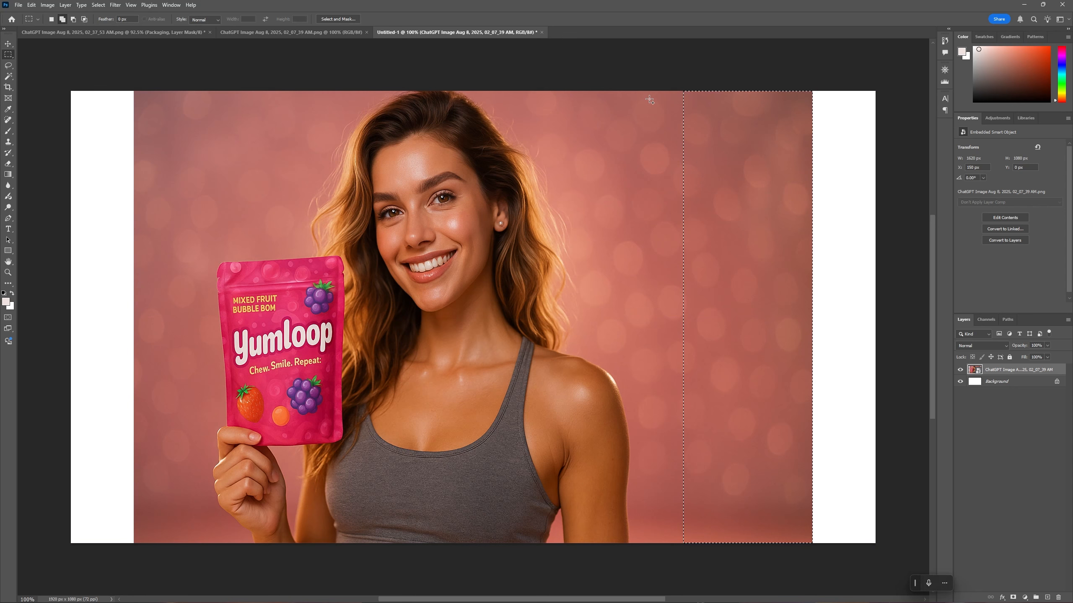
pyautogui.moveTo(653, 80); pyautogui.dragTo(769, 564)
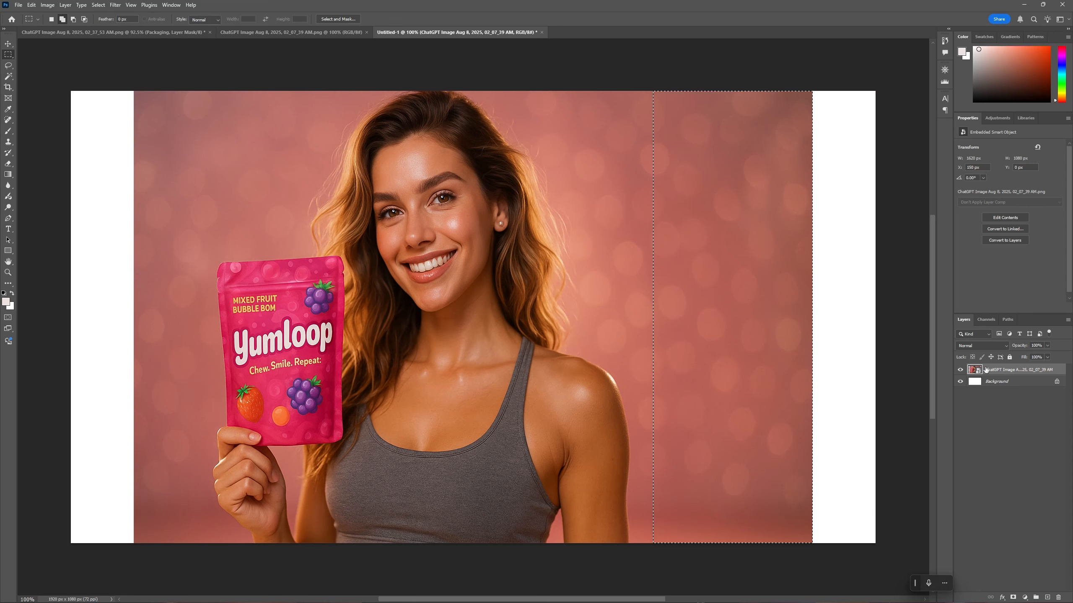
pyautogui.rightClick(991, 382)
pyautogui.click(1022, 336)
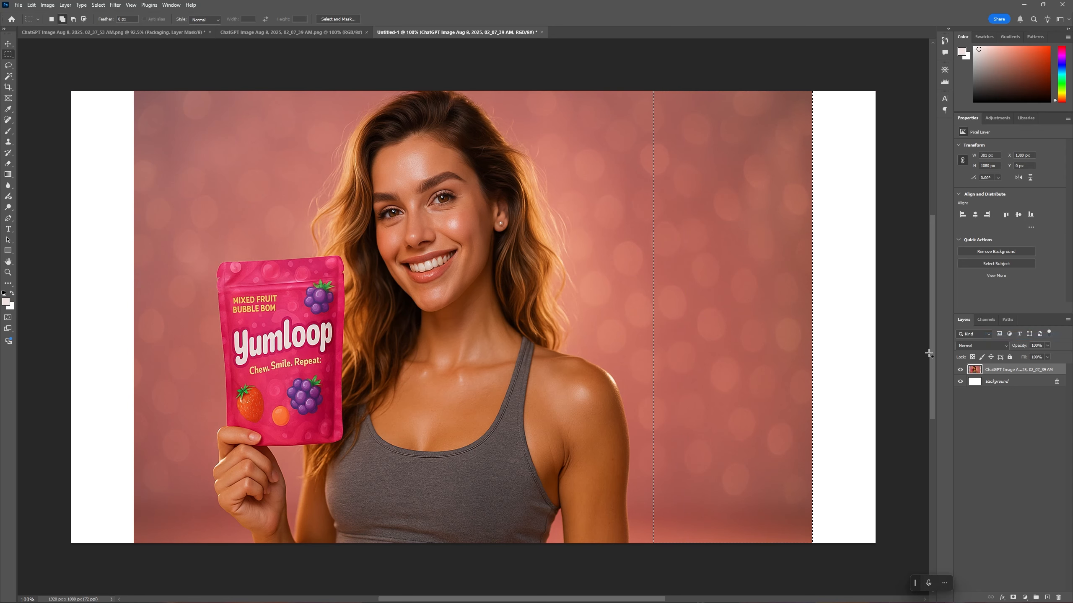
# Stretch the selected background strip out to the canvas's right edge, apply the transform and clear the selection
pyautogui.hotkey('ctrl', 't')
pyautogui.moveTo(819, 318); pyautogui.dragTo(868, 321)
pyautogui.press('Return')
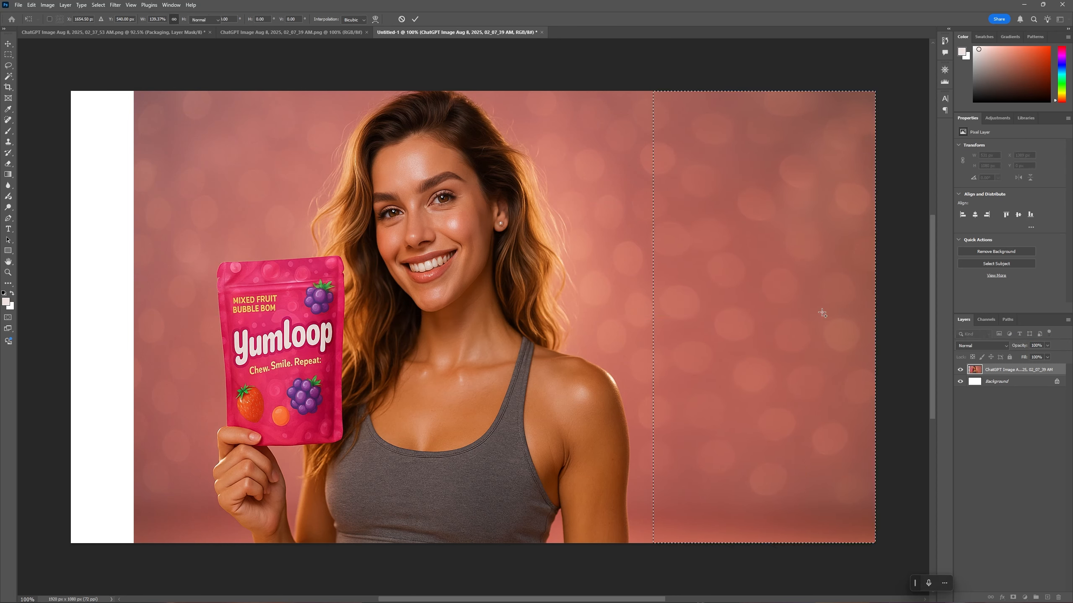
pyautogui.hotkey('ctrl', 'd')
# Stretch a full-height background strip from the photo's left side out past the canvas's left edge and clear the selection
pyautogui.moveTo(170, 366); pyautogui.dragTo(204, 552)
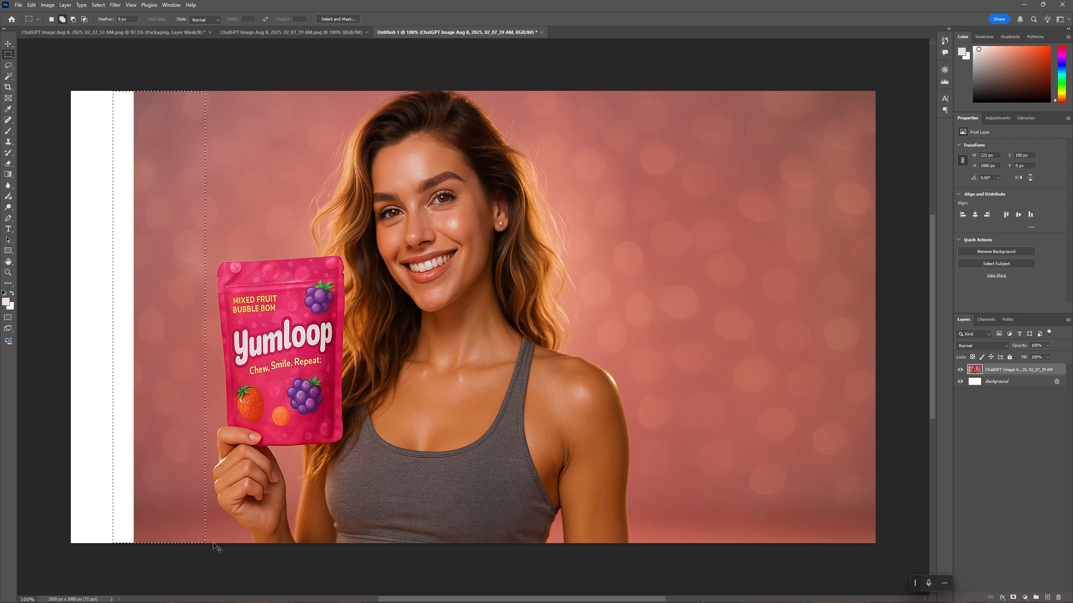
pyautogui.hotkey('ctrl', 't')
pyautogui.moveTo(113, 317); pyautogui.dragTo(32, 320)
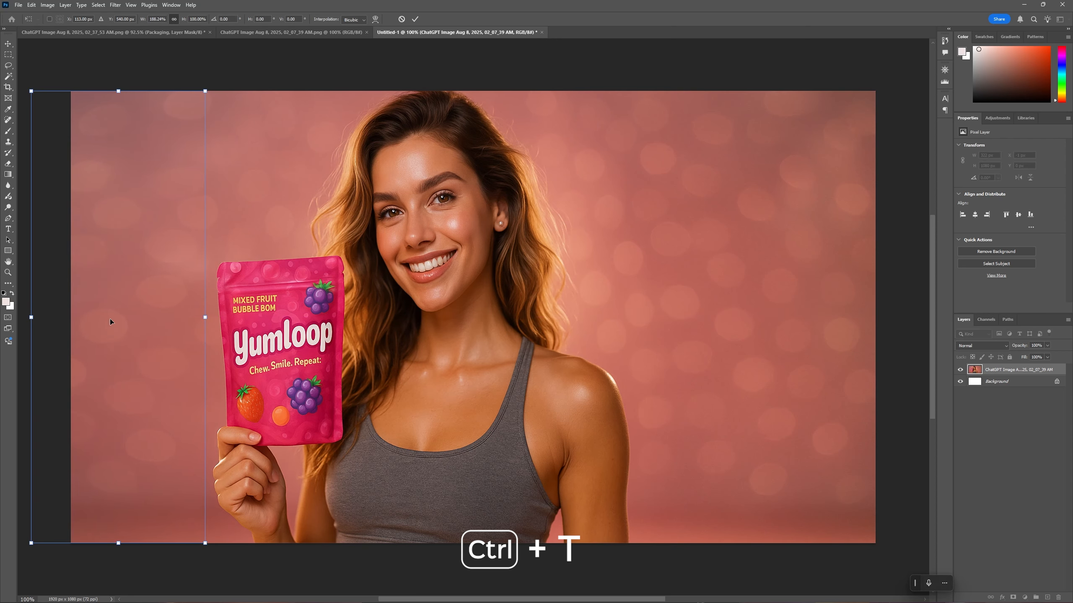
pyautogui.press('Return')
pyautogui.hotkey('ctrl', 'd')
# Shift the photo layer right to X 116 px and try stretching its left background strip to cover the white gap
pyautogui.press('v')
pyautogui.moveTo(563, 300); pyautogui.dragTo(612, 300)
pyautogui.scroll(-2, 563, 313)
pyautogui.press('m')
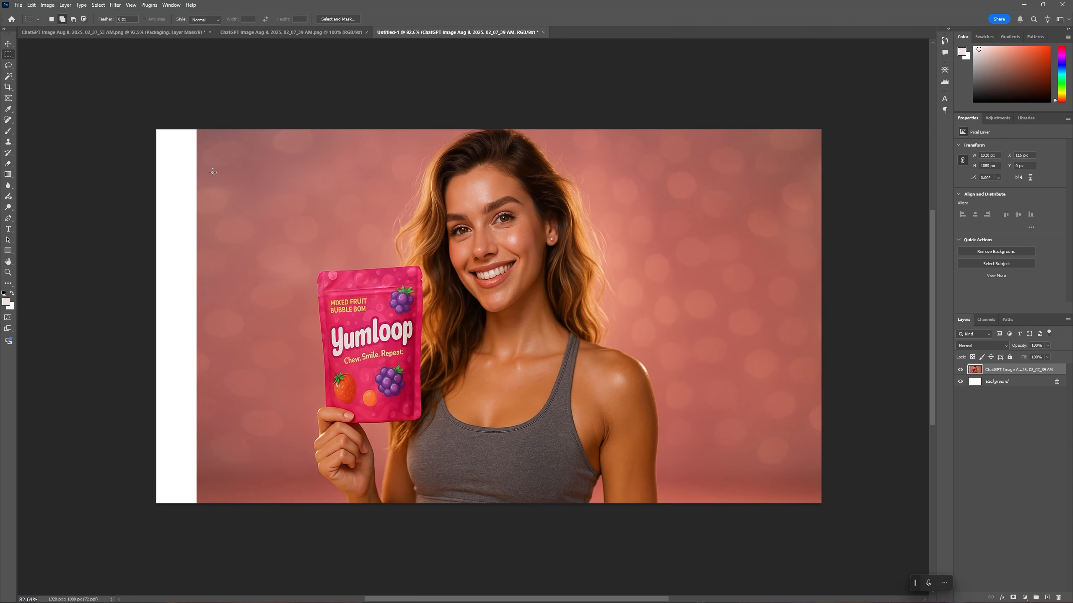
pyautogui.moveTo(182, 125); pyautogui.dragTo(297, 509)
pyautogui.hotkey('ctrl', 't')
pyautogui.moveTo(182, 316); pyautogui.dragTo(142, 316)
pyautogui.hotkey('ctrl', 'z')
pyautogui.press('Return')
pyautogui.hotkey('ctrl', 'd')
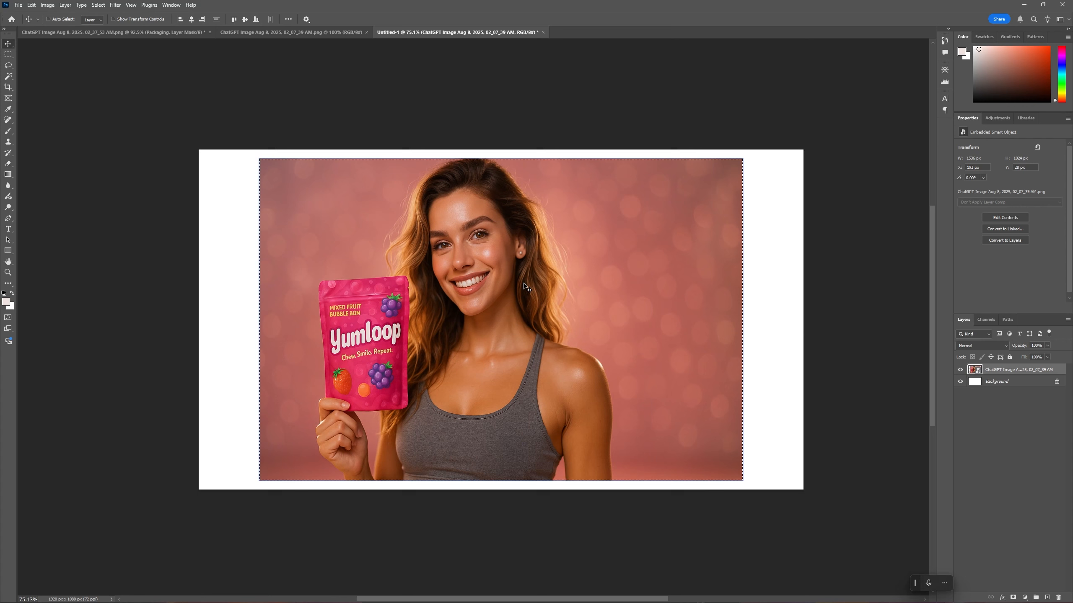
# Select the white margins around the restored photo and extend the background into them using Generative Fill with an empty prompt
pyautogui.hotkey('ctrl', 'a')
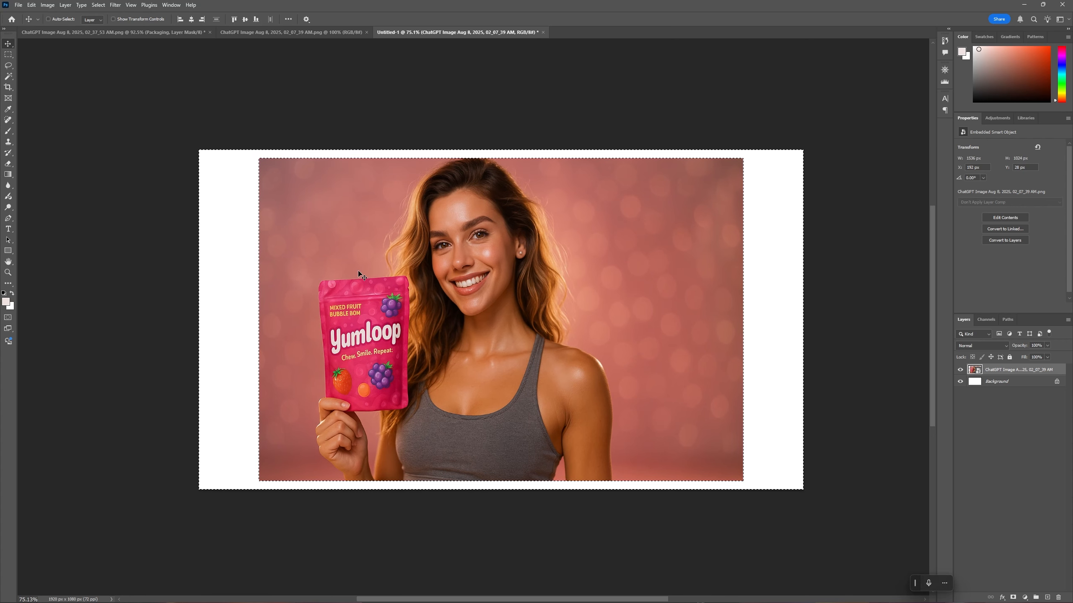
pyautogui.press('l')
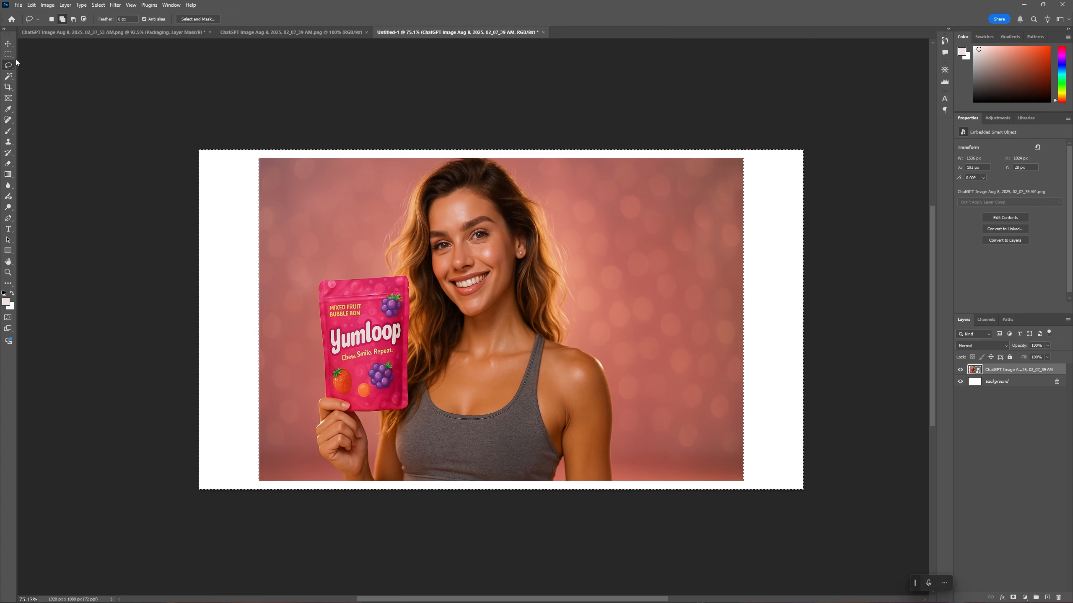
pyautogui.rightClick(279, 233)
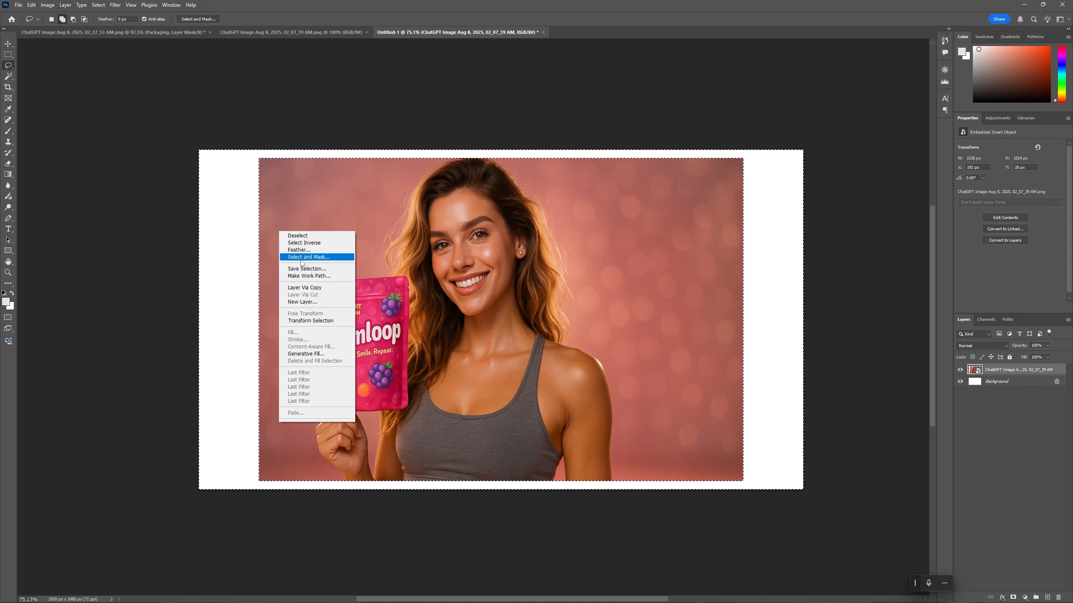
pyautogui.click(315, 353)
pyautogui.moveTo(357, 154); pyautogui.dragTo(509, 118)
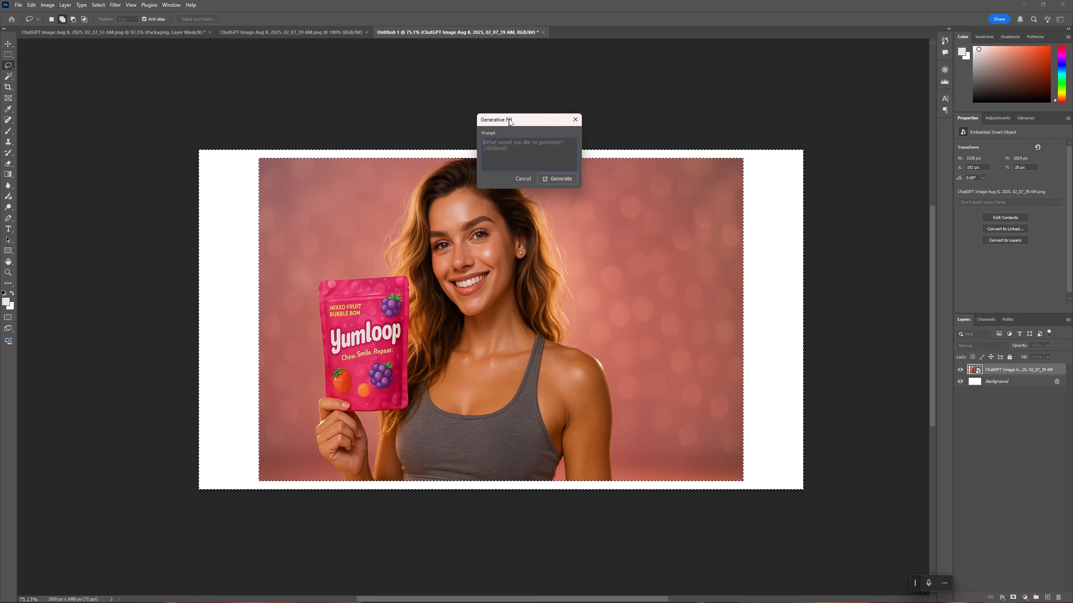
pyautogui.click(561, 178)
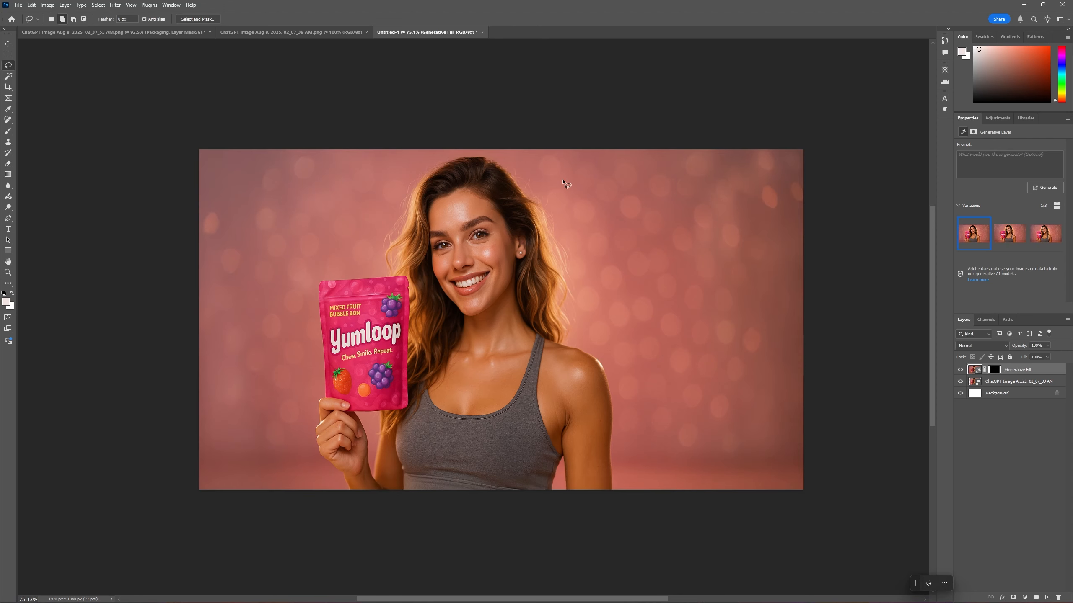
# Move the photo and Generative Fill layers slightly right together and convert them into one smart object
pyautogui.press('v')
pyautogui.keyDown('shift'); pyautogui.click(1018, 382); pyautogui.keyUp('shift')
pyautogui.moveTo(737, 365); pyautogui.dragTo(761, 365)
pyautogui.rightClick(1022, 371)
pyautogui.click(1025, 540)
# Copy a full-height strip of the image's left background to a new layer and stretch it to the canvas's left edge
pyautogui.press('m')
pyautogui.moveTo(215, 144); pyautogui.dragTo(323, 511)
pyautogui.hotkey('ctrl', 'd')
pyautogui.hotkey('ctrl', 'j')
pyautogui.hotkey('ctrl', 't')
pyautogui.moveTo(222, 320); pyautogui.dragTo(204, 320)
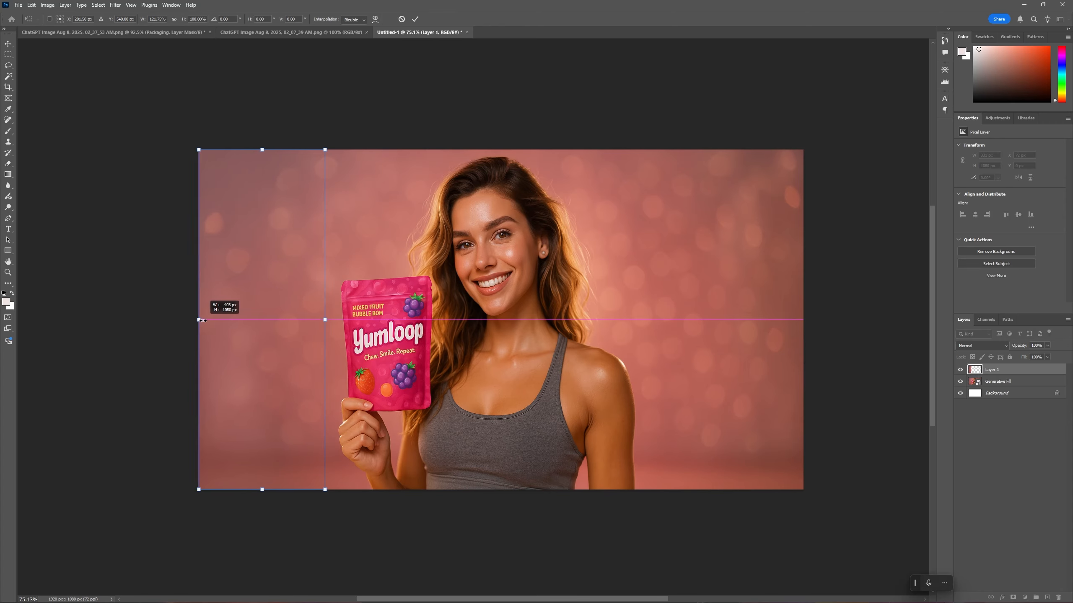
pyautogui.press('Return')
# Combine the stretched strip layer and the Generative Fill layer into a single smart object
pyautogui.keyDown('shift'); pyautogui.click(989, 382); pyautogui.keyUp('shift')
pyautogui.rightClick(991, 382)
pyautogui.click(1025, 322)
# Open the Liquify filter and slightly shrink the woman's head using the Pucker tool with an 800 brush
pyautogui.click(115, 5)
pyautogui.click(140, 71)
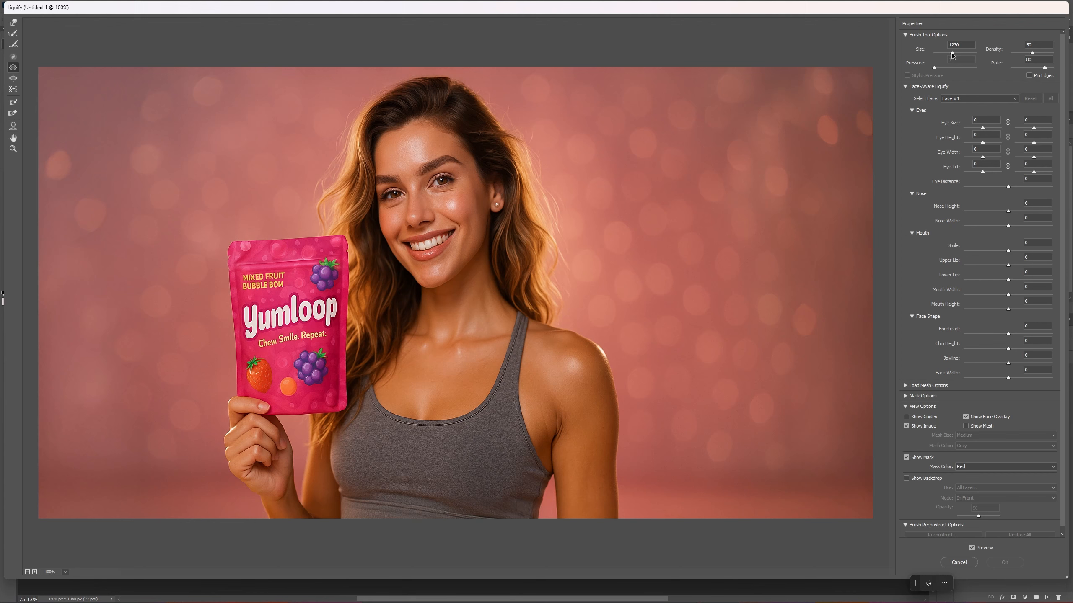
pyautogui.moveTo(952, 53); pyautogui.dragTo(949, 54)
pyautogui.moveTo(444, 207)
pyautogui.mouseDown()
pyautogui.moveTo(438, 168)
pyautogui.moveTo(437, 179)
pyautogui.mouseUp()
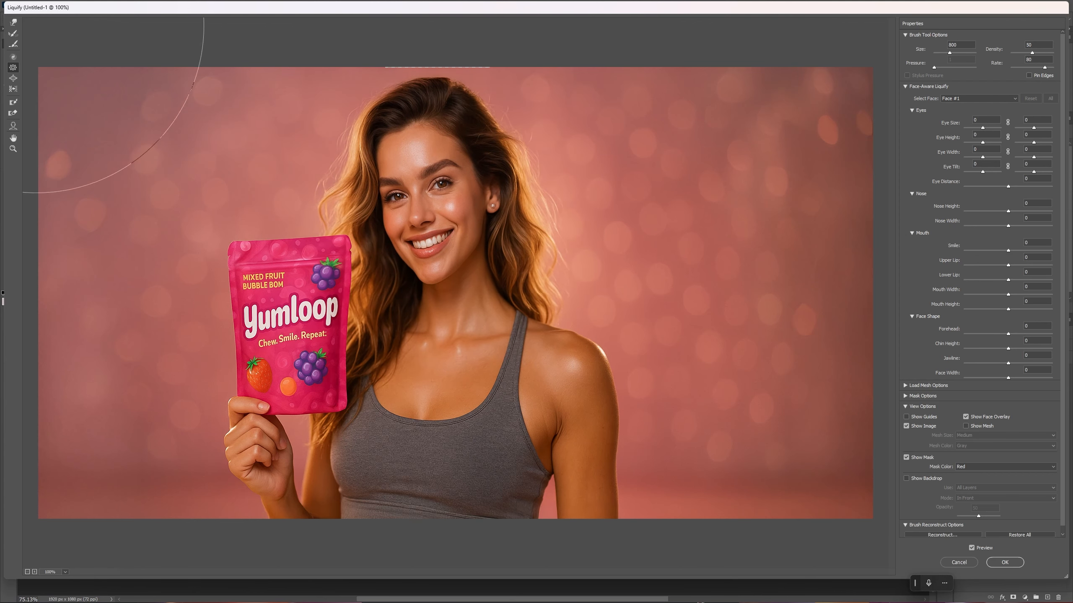
# Push the hair at the top of the woman's head downward using the Forward Warp tool with a 600 brush
pyautogui.press(']')
pyautogui.press(']')
pyautogui.press(']')
pyautogui.press(']')
pyautogui.press(']')
pyautogui.moveTo(460, 92); pyautogui.dragTo(466, 100)
pyautogui.moveTo(362, 106); pyautogui.dragTo(359, 114)
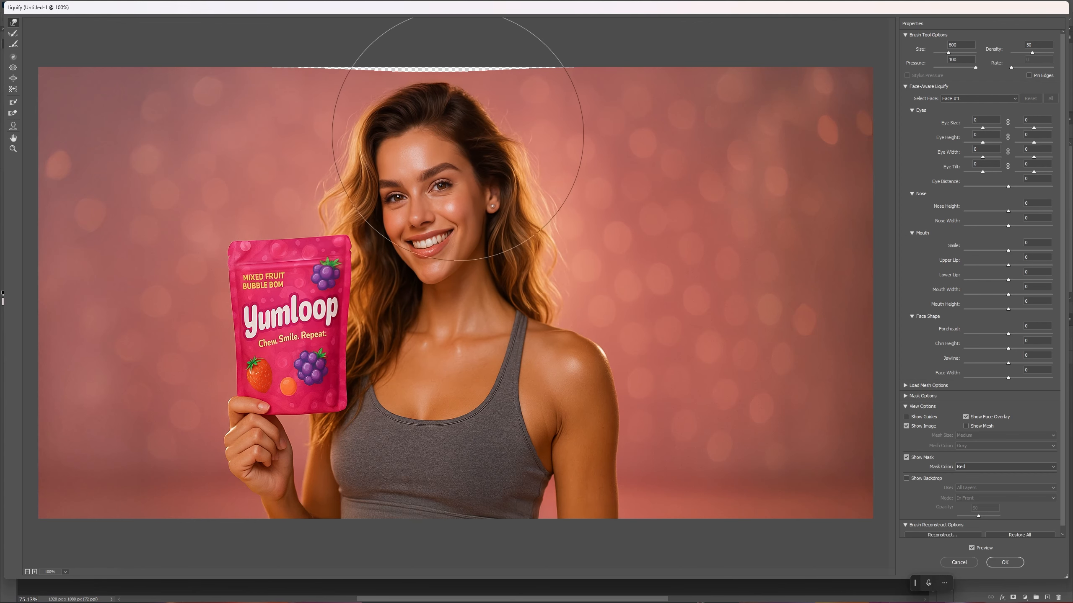
pyautogui.moveTo(458, 116); pyautogui.dragTo(457, 123)
# Refine the top of the hair and the image's upper edge with Forward Warp, finishing with a 500 brush
pyautogui.press('[')
pyautogui.press('[')
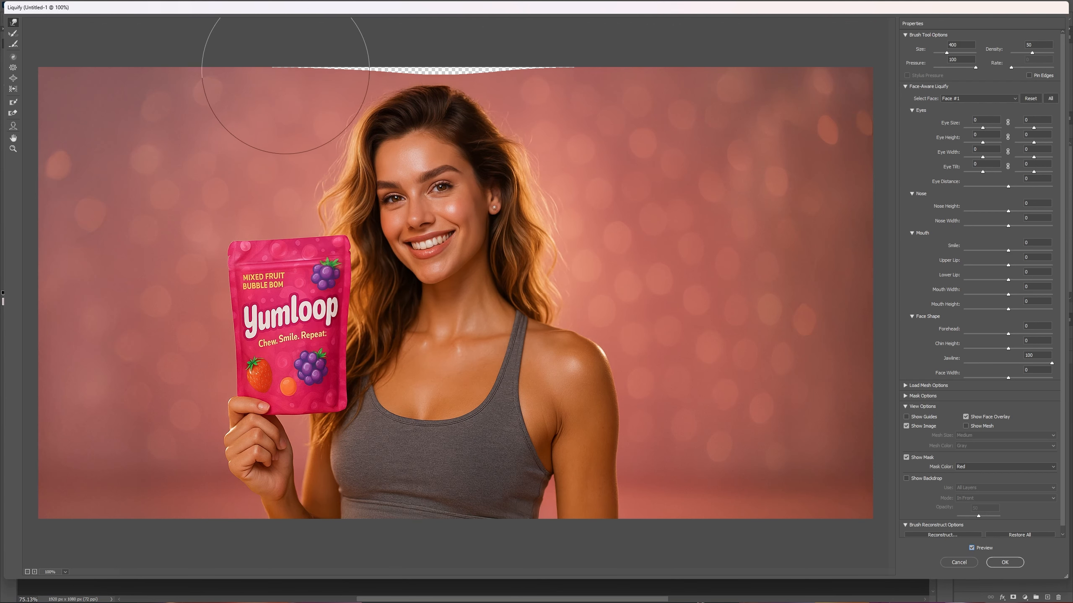
pyautogui.press('[')
pyautogui.press('[')
pyautogui.press('[')
pyautogui.press('[')
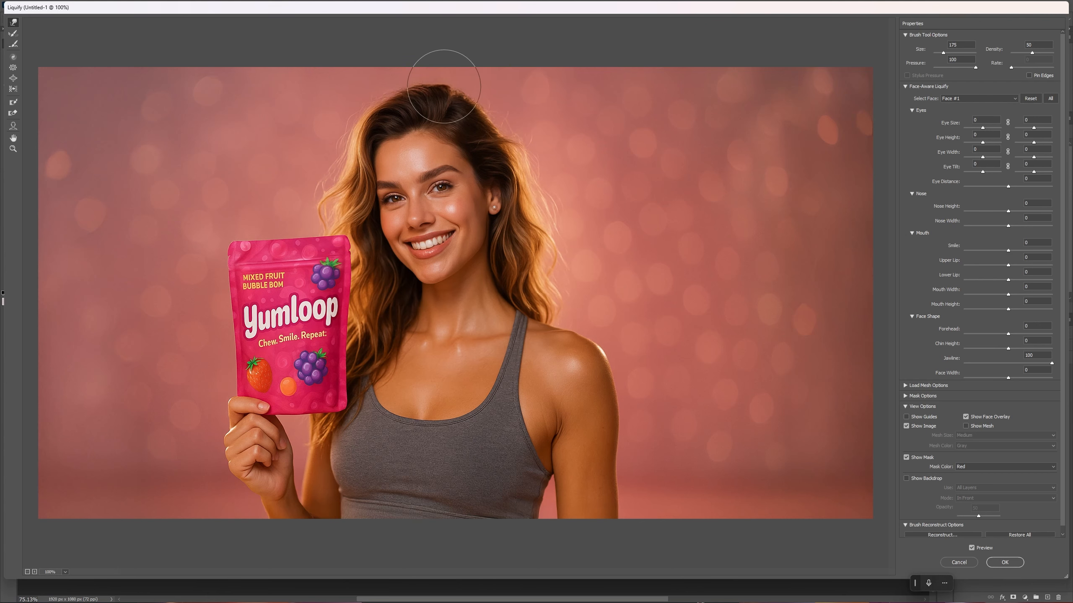
pyautogui.press(']')
pyautogui.press(']')
pyautogui.press(']')
pyautogui.press(']')
pyautogui.press(']')
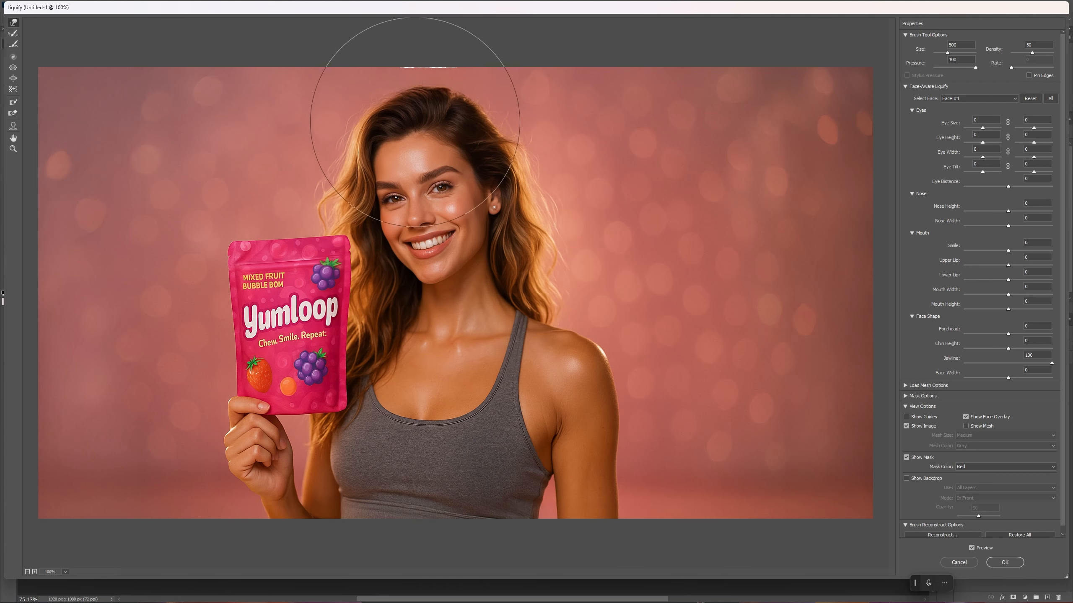
pyautogui.moveTo(425, 132); pyautogui.dragTo(430, 138)
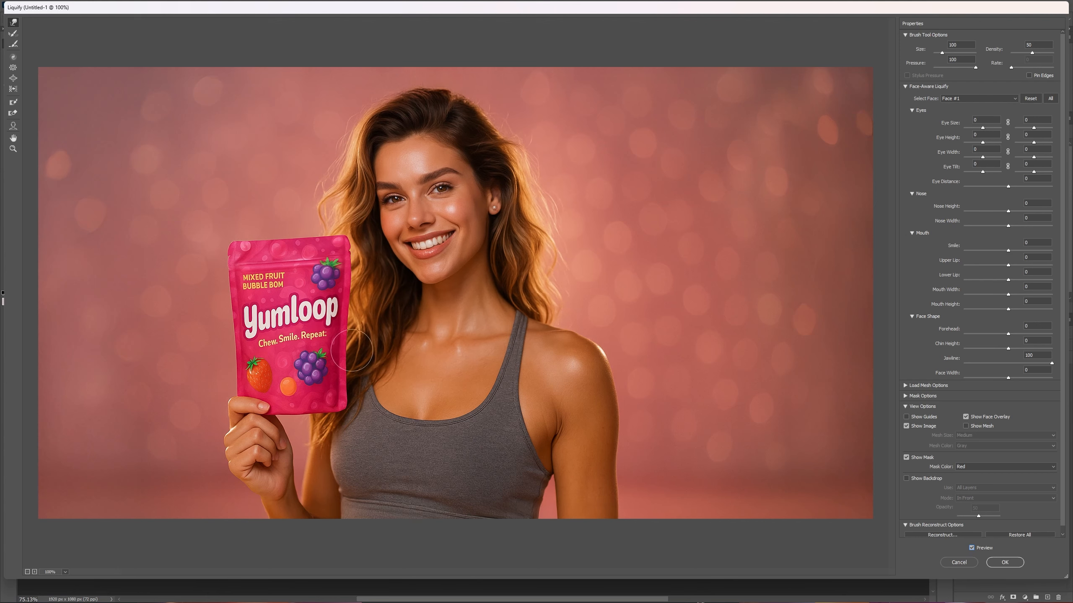
# Pucker the Yumloop packet slightly, straighten its left edge with a 300 Forward Warp brush, and apply Liquify
pyautogui.click(13, 68)
pyautogui.click(291, 306)
pyautogui.press('w')
pyautogui.press(']')
pyautogui.press(']')
pyautogui.press(']')
pyautogui.press(']')
pyautogui.press(']')
pyautogui.press(']')
pyautogui.moveTo(224, 259); pyautogui.dragTo(229, 258)
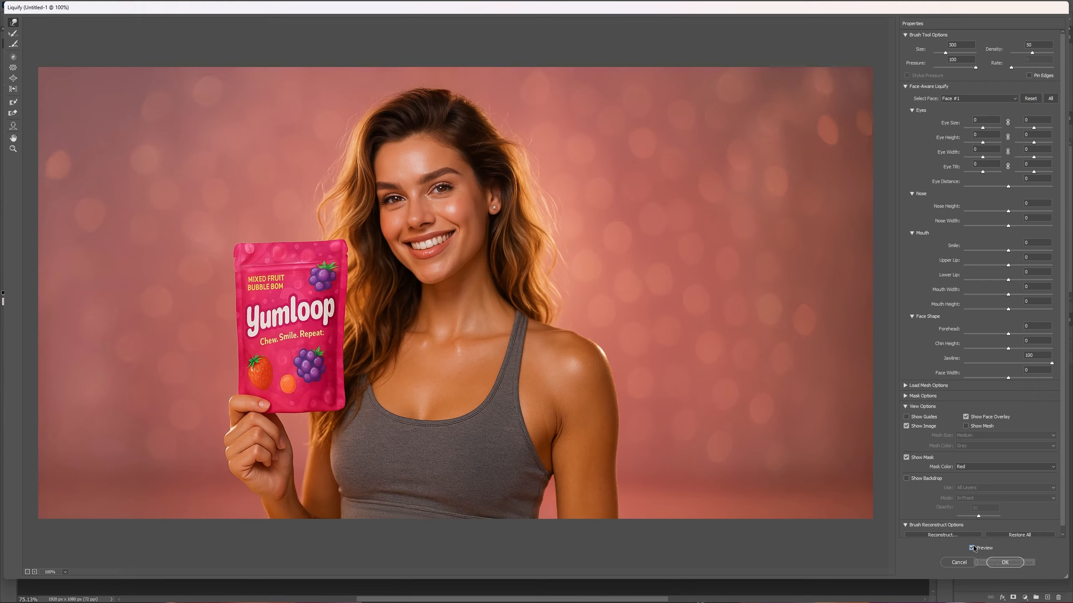
pyautogui.click(1005, 562)
# Lower the Packaging layer's opacity to 40% and scale the Bubblep Pop packet down to roughly the held packet's size
pyautogui.click(977, 380)
pyautogui.click(977, 380)
pyautogui.scroll(2, 412, 227)
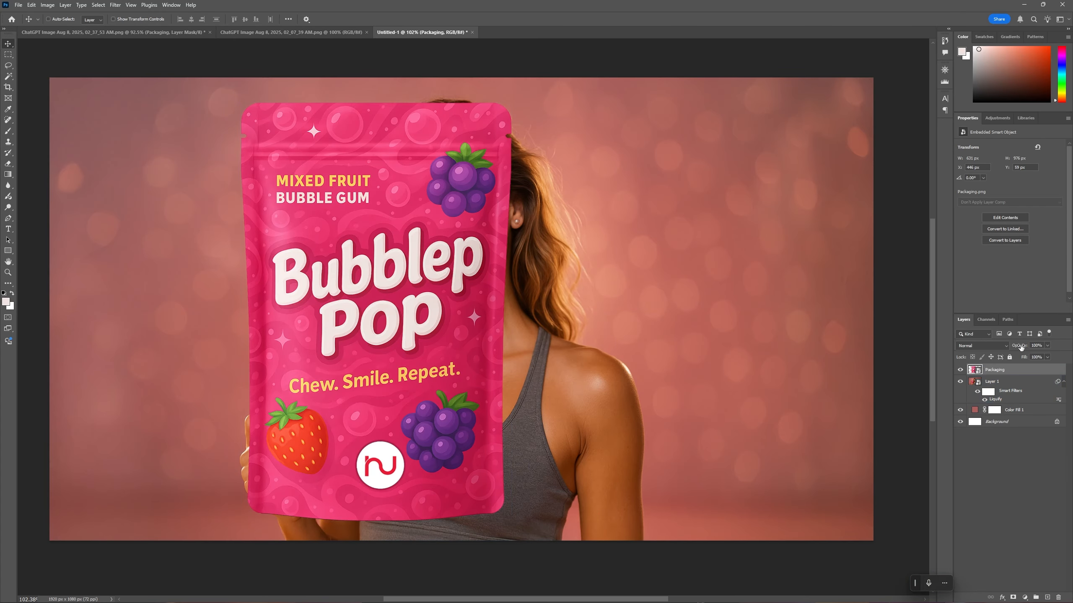
pyautogui.moveTo(1020, 346); pyautogui.dragTo(995, 347)
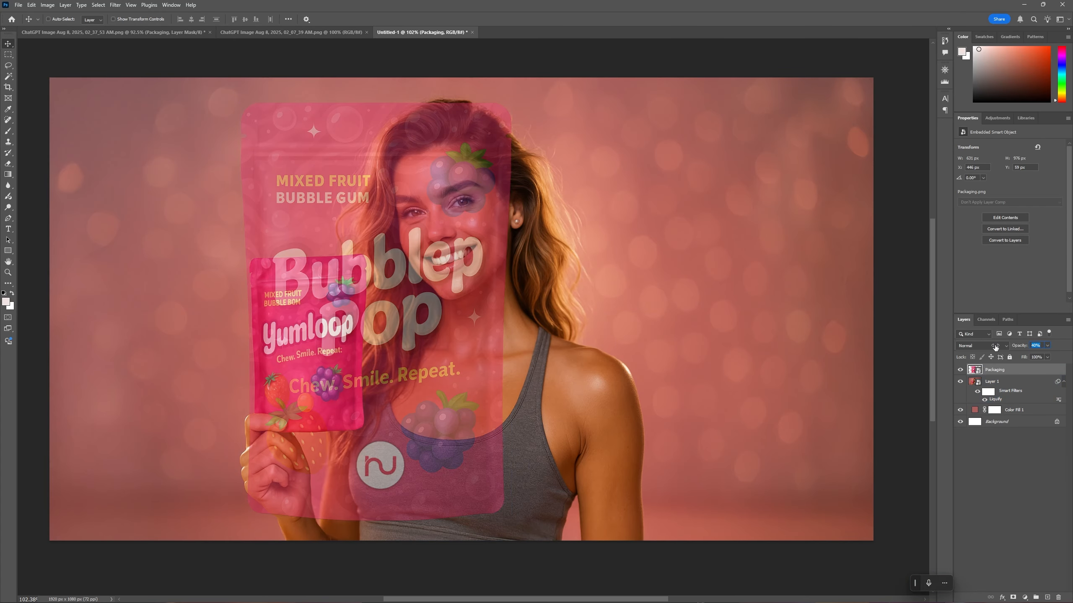
pyautogui.hotkey('ctrl', 't')
pyautogui.moveTo(377, 81); pyautogui.dragTo(352, 310)
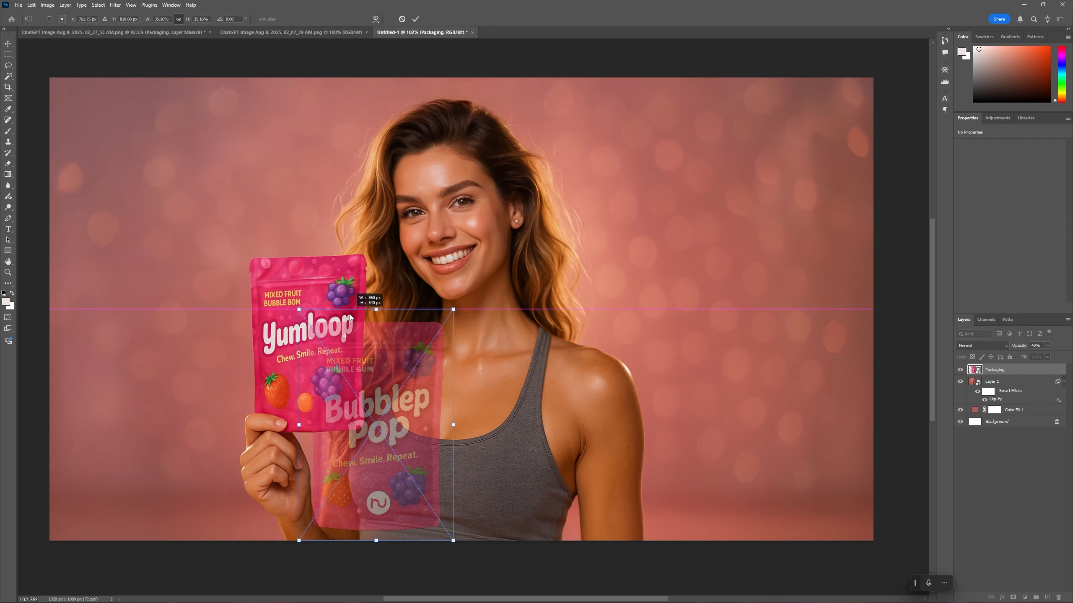
# Place the Bubblep Pop packaging over the Yumloop packet and scale it to 30.27% to match
pyautogui.moveTo(359, 365); pyautogui.dragTo(308, 278)
pyautogui.moveTo(324, 221); pyautogui.dragTo(324, 243)
pyautogui.moveTo(320, 285); pyautogui.dragTo(320, 281)
pyautogui.scroll(3, 355, 338)
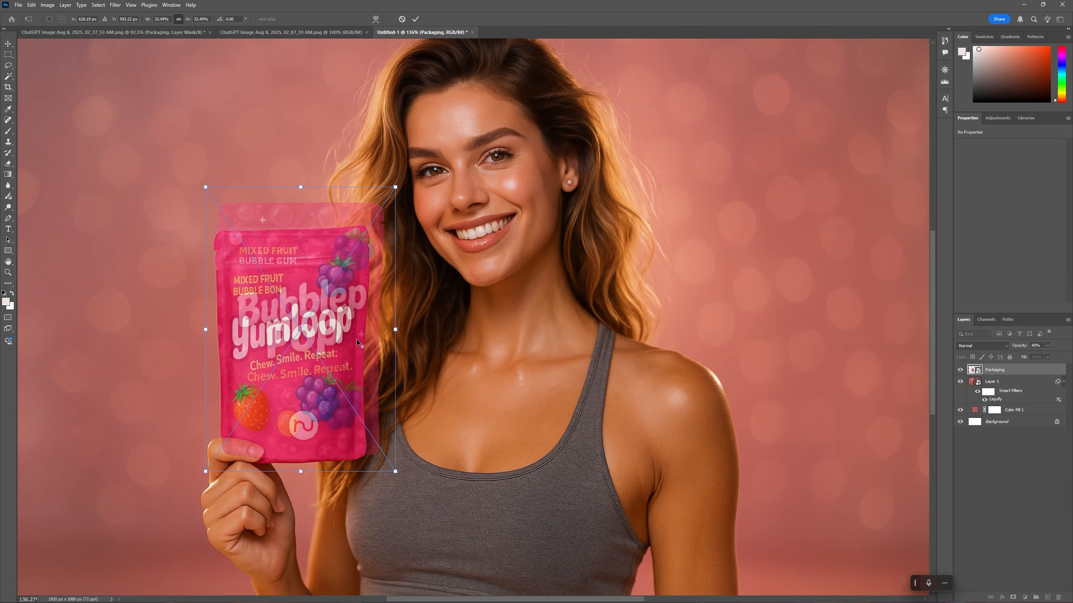
pyautogui.moveTo(396, 332); pyautogui.dragTo(383, 336)
pyautogui.moveTo(326, 356); pyautogui.dragTo(325, 366)
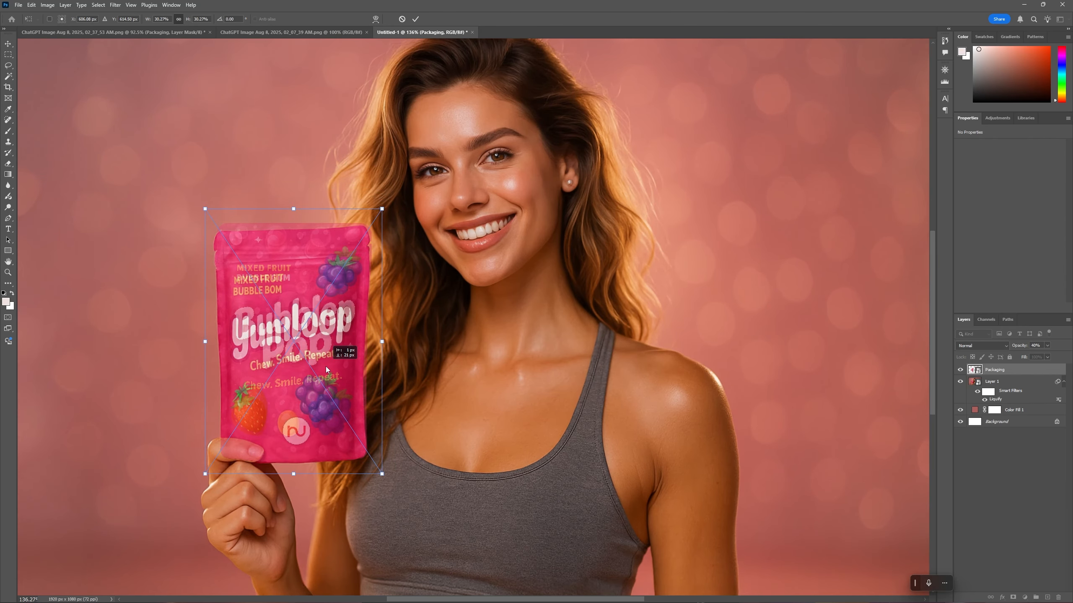
# Raise the packaging's opacity slightly and rotate it by about -0.2° to align it with the held packet
pyautogui.scroll(3, 325, 366)
pyautogui.click(1030, 345)
pyautogui.scroll(3, 296, 464)
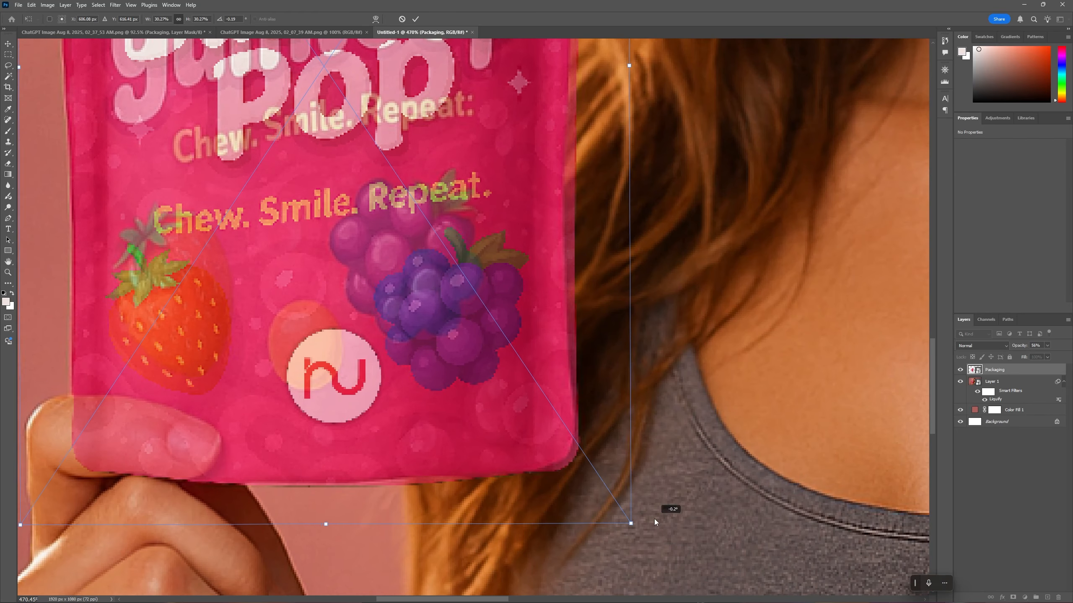
# Lasso the thumb and upper finger on the photo layer and copy them to a new layer above the packaging
pyautogui.scroll(-3, 296, 380)
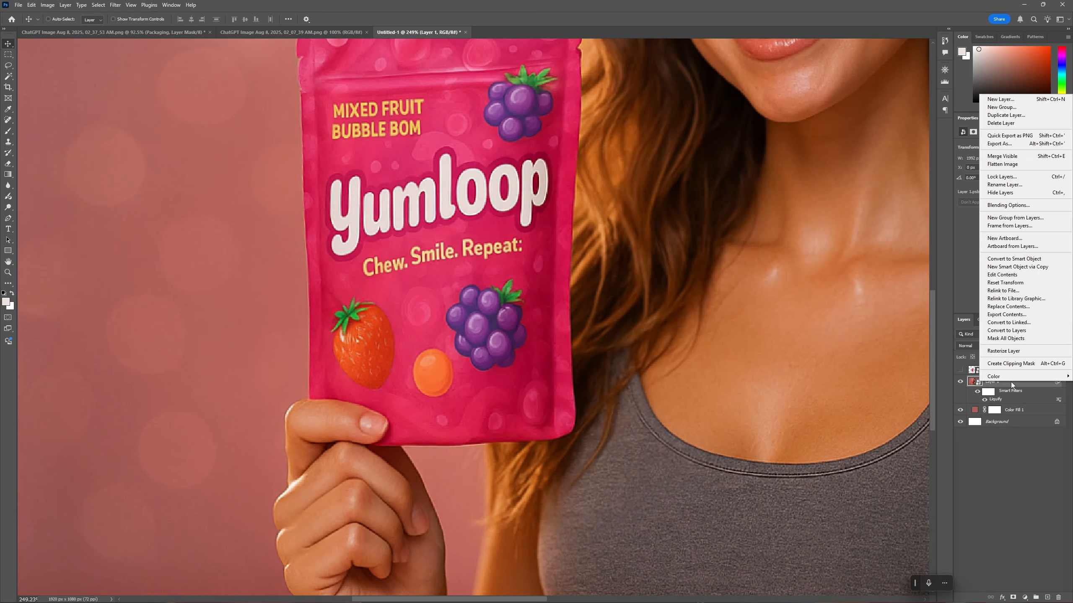
pyautogui.scroll(4, 291, 351)
pyautogui.press('l')
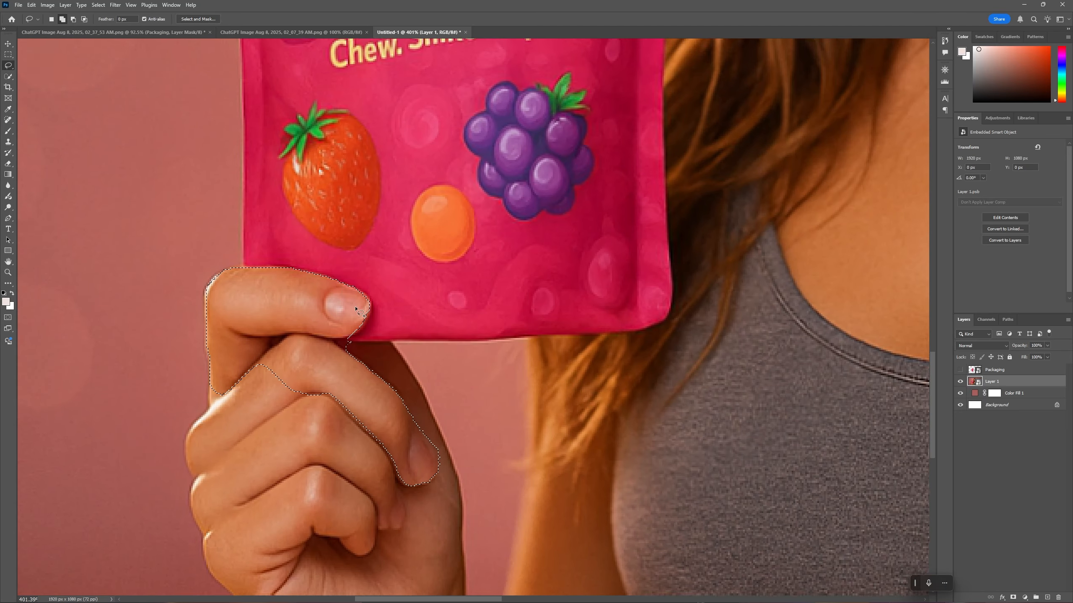
pyautogui.scroll(2, 376, 336)
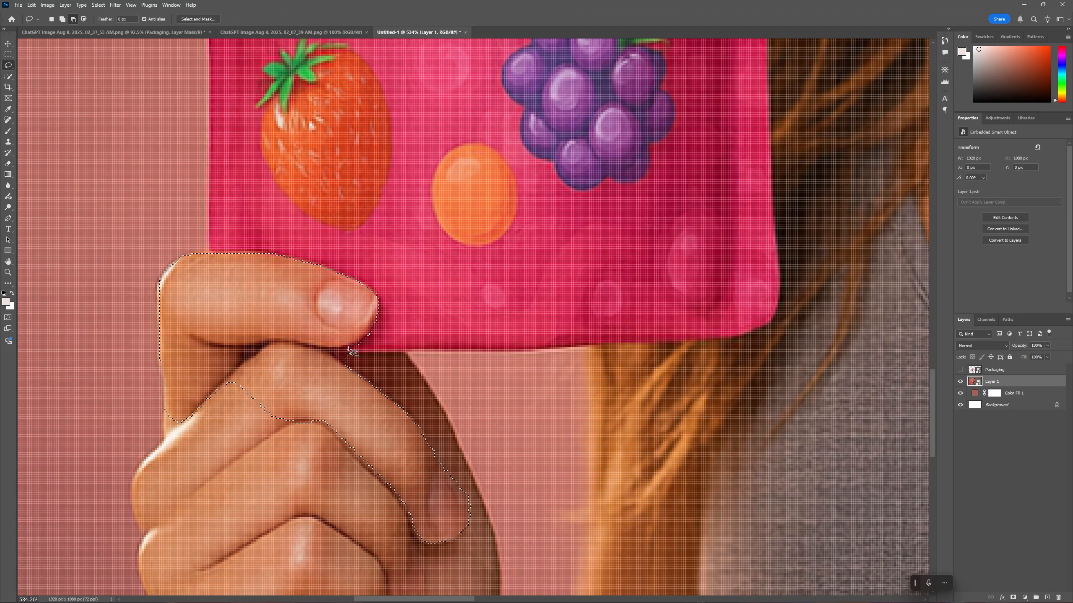
pyautogui.scroll(2, 291, 277)
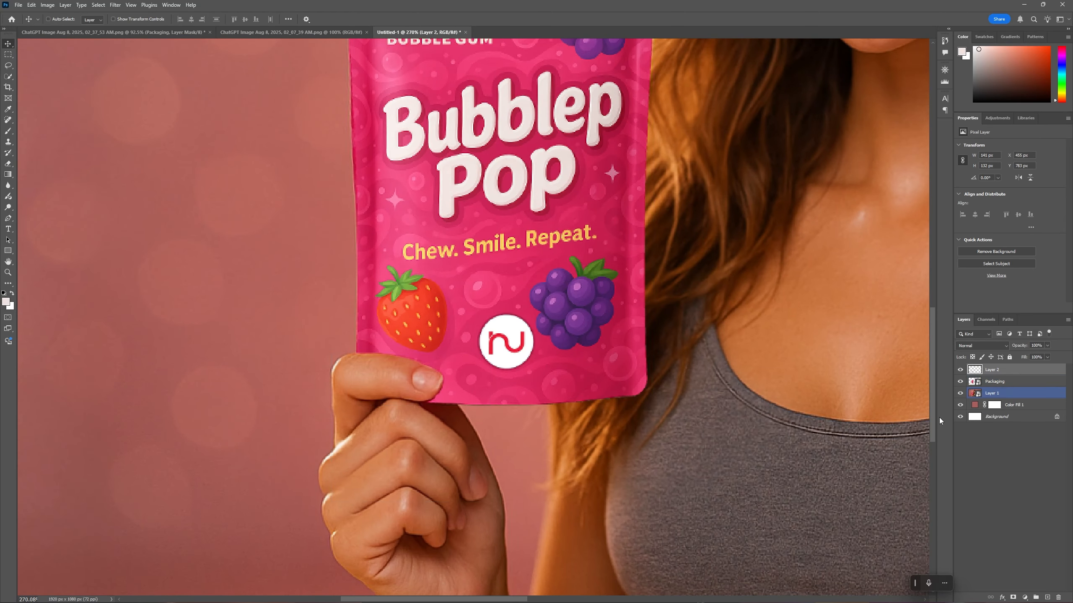
# Add a dark red Multiply drop shadow to the copied finger layer with a 2 px distance and a reduced size
pyautogui.click(1002, 597)
pyautogui.click(1017, 589)
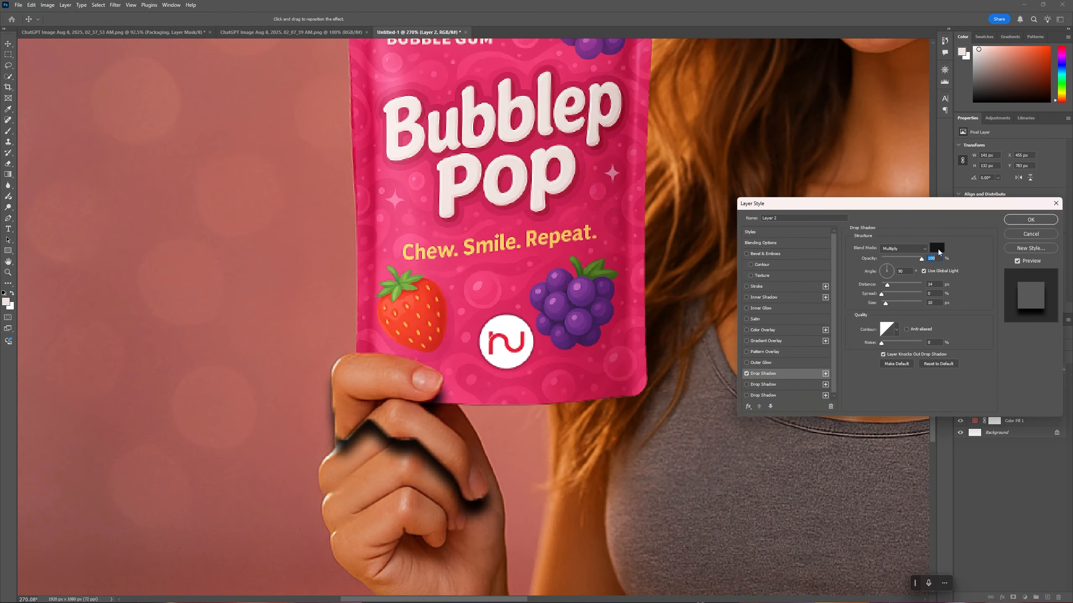
pyautogui.click(937, 248)
pyautogui.click(781, 297)
pyautogui.click(889, 253)
pyautogui.moveTo(887, 285); pyautogui.dragTo(883, 286)
pyautogui.moveTo(887, 303); pyautogui.dragTo(884, 302)
# Refine the drop shadow's color, lower its opacity to 77%, and apply the layer style
pyautogui.click(937, 249)
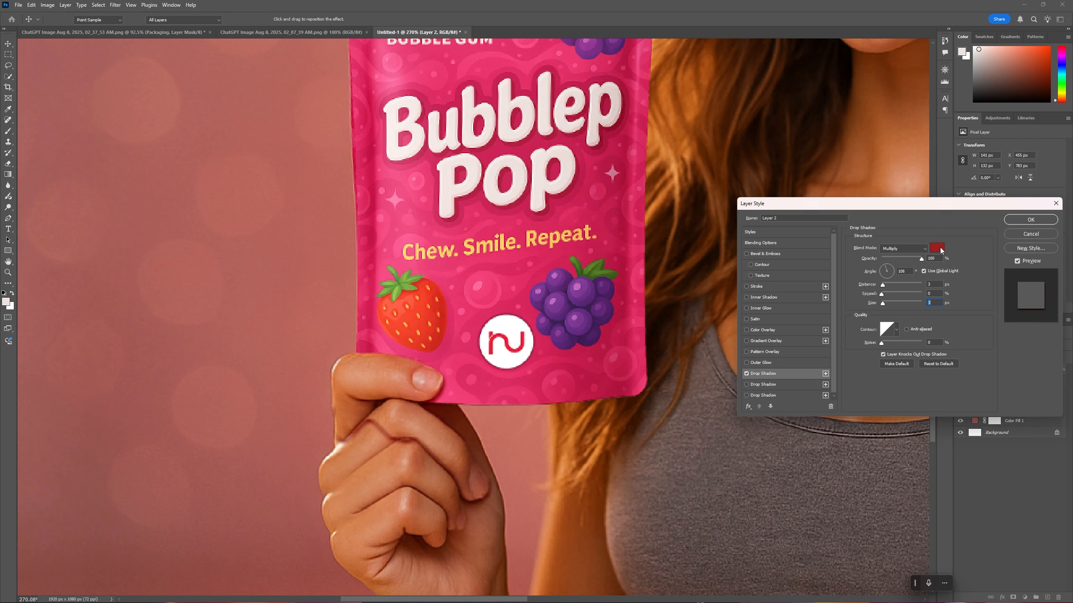
pyautogui.click(890, 253)
pyautogui.moveTo(921, 259); pyautogui.dragTo(912, 259)
pyautogui.click(1023, 219)
# Separate the drop shadow into its own layer, add a mask, and paint out the shadow over the hand below the packet
pyautogui.rightClick(1056, 370)
pyautogui.click(1029, 509)
pyautogui.click(1026, 382)
pyautogui.click(1013, 598)
pyautogui.press('x')
pyautogui.moveTo(347, 430); pyautogui.dragTo(431, 426)
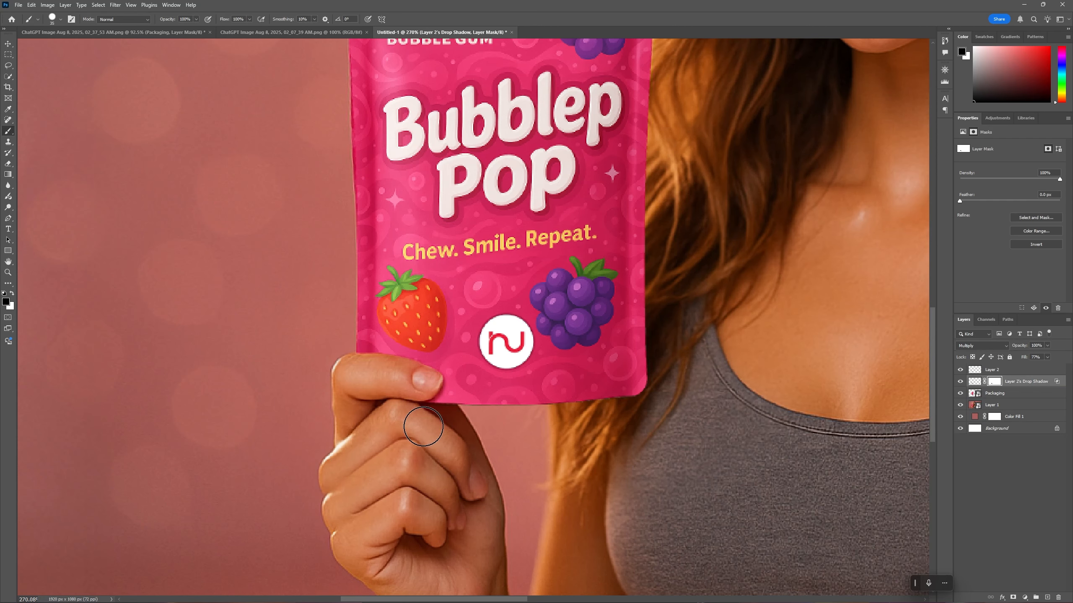
# Add a Brightness/Contrast adjustment clipped to the Packaging layer with brightness -12 and contrast 19
pyautogui.scroll(-10, 506, 502)
pyautogui.click(995, 393)
pyautogui.press('v')
pyautogui.click(1025, 598)
pyautogui.click(1030, 475)
pyautogui.click(1009, 308)
# Add a Color Balance adjustment clipped to the packaging and shift its shadows toward red and yellow
pyautogui.click(1024, 597)
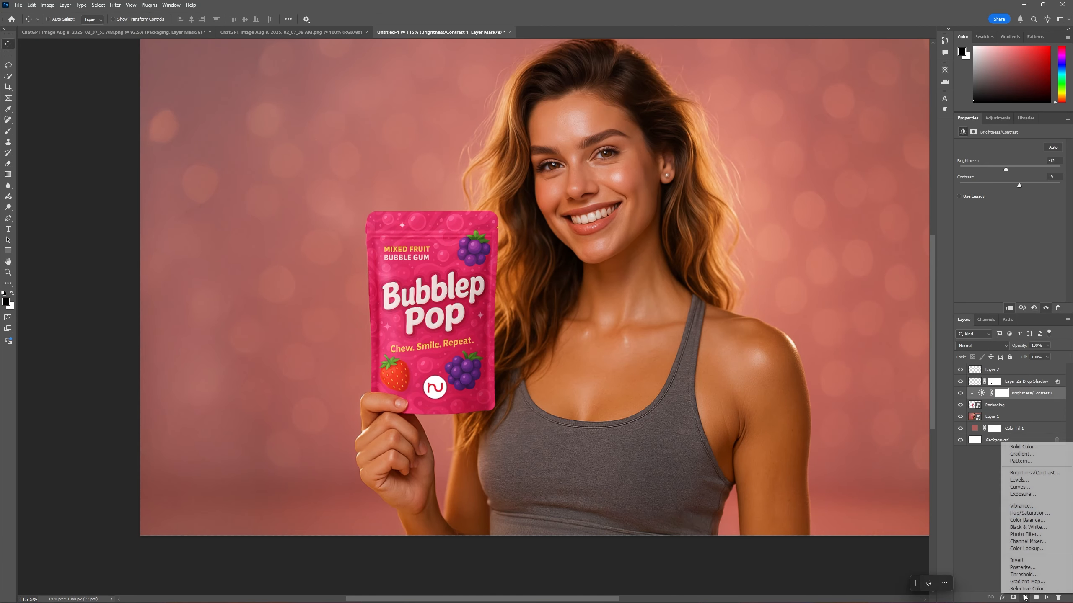
pyautogui.click(1030, 535)
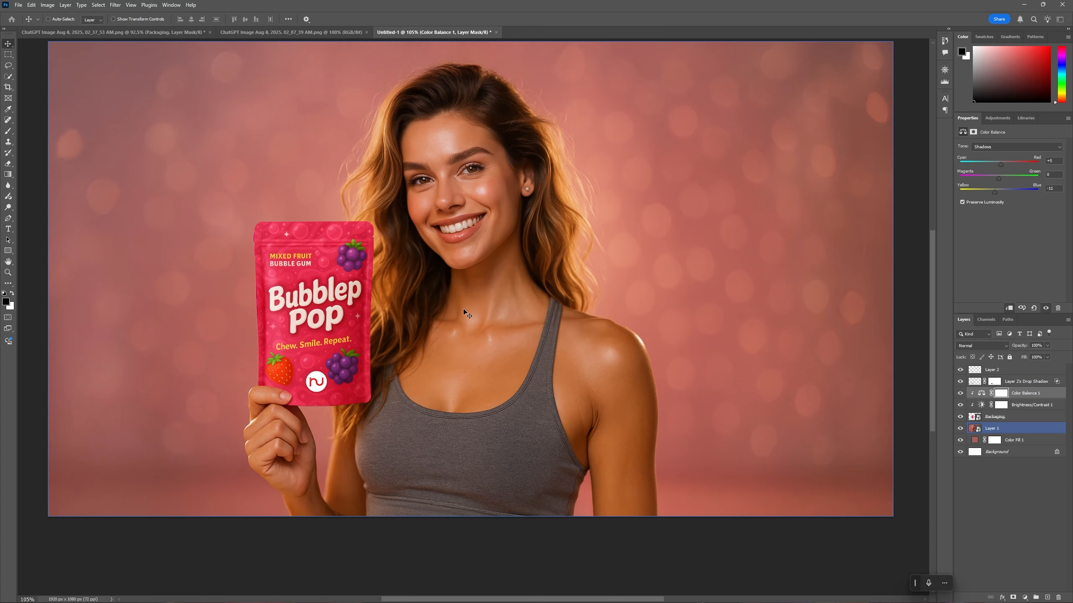
pyautogui.scroll(3, 254, 292)
# Create a new layer above Color Balance and clip it to the packaging
pyautogui.click(1048, 597)
pyautogui.rightClick(1006, 393)
pyautogui.click(1018, 350)
# Draw a gray-to-transparent linear gradient from below the packet upward across its lower part
pyautogui.press('g')
pyautogui.click(102, 20)
pyautogui.click(905, 165)
pyautogui.click(6, 302)
pyautogui.click(692, 325)
pyautogui.click(881, 262)
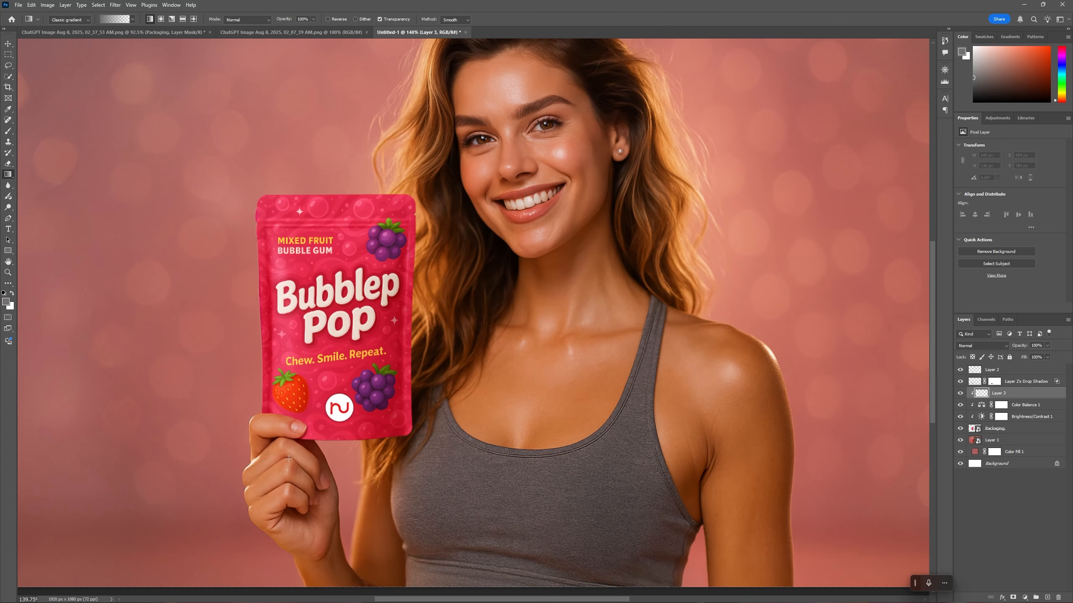
pyautogui.moveTo(348, 448); pyautogui.dragTo(336, 363)
# Set the gradient layer's blend mode to Multiply and its opacity to 44%
pyautogui.click(982, 346)
pyautogui.click(976, 382)
pyautogui.moveTo(1024, 346); pyautogui.dragTo(1007, 347)
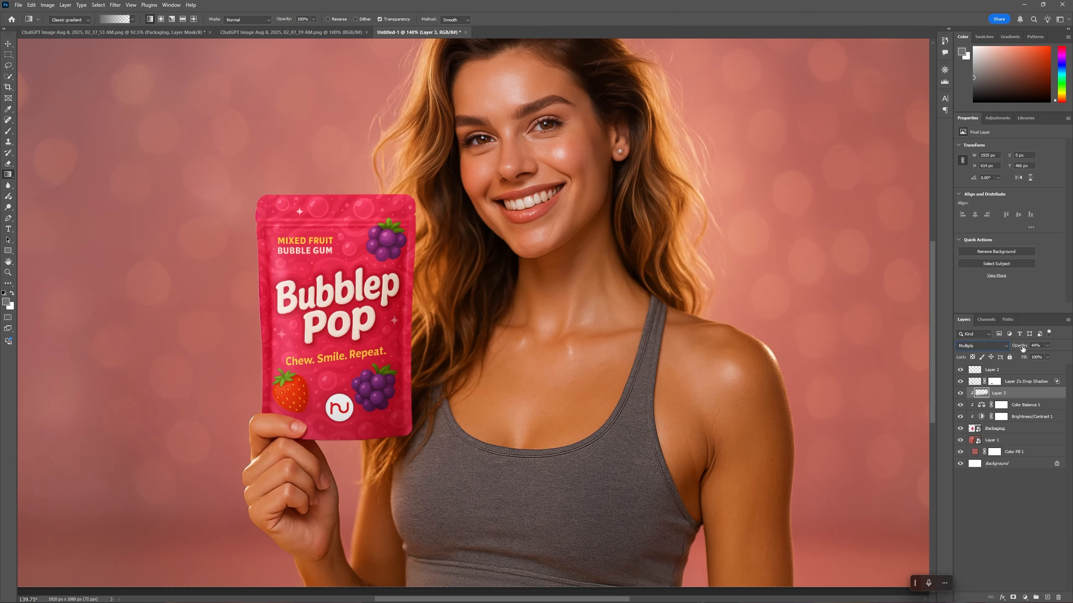
# Stamp all visible layers into a new layer at the top of the stack and convert it to a smart object
pyautogui.click(961, 394)
pyautogui.click(960, 394)
pyautogui.scroll(-3, 508, 318)
pyautogui.press('v')
pyautogui.click(1014, 370)
pyautogui.hotkey('ctrl', 'alt', 'shift', 'e')
pyautogui.rightClick(1013, 370)
pyautogui.click(1013, 545)
pyautogui.scroll(1, 819, 437)
# Apply a Camera Raw Filter to the merged layer with exposure +0.15, shadows -7, whites +17, texture +15 and slight increases in clarity and dehaze
pyautogui.click(115, 5)
pyautogui.click(150, 70)
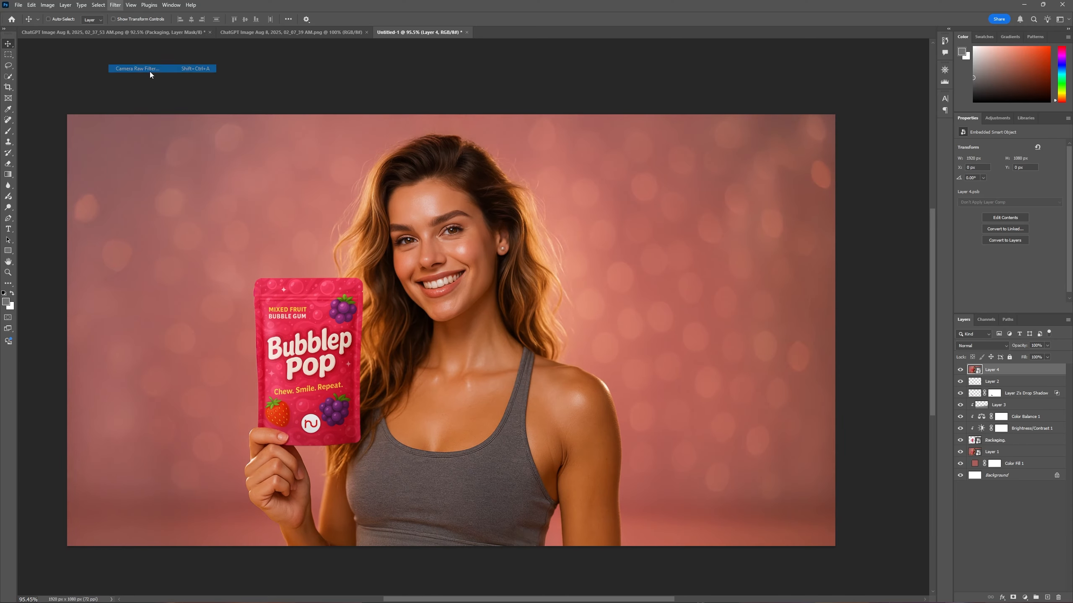
pyautogui.moveTo(916, 166); pyautogui.dragTo(924, 192)
pyautogui.moveTo(916, 153); pyautogui.dragTo(918, 141)
pyautogui.moveTo(917, 341)
pyautogui.mouseDown()
pyautogui.moveTo(929, 340)
pyautogui.moveTo(917, 341)
pyautogui.mouseUp()
pyautogui.moveTo(916, 328); pyautogui.dragTo(923, 328)
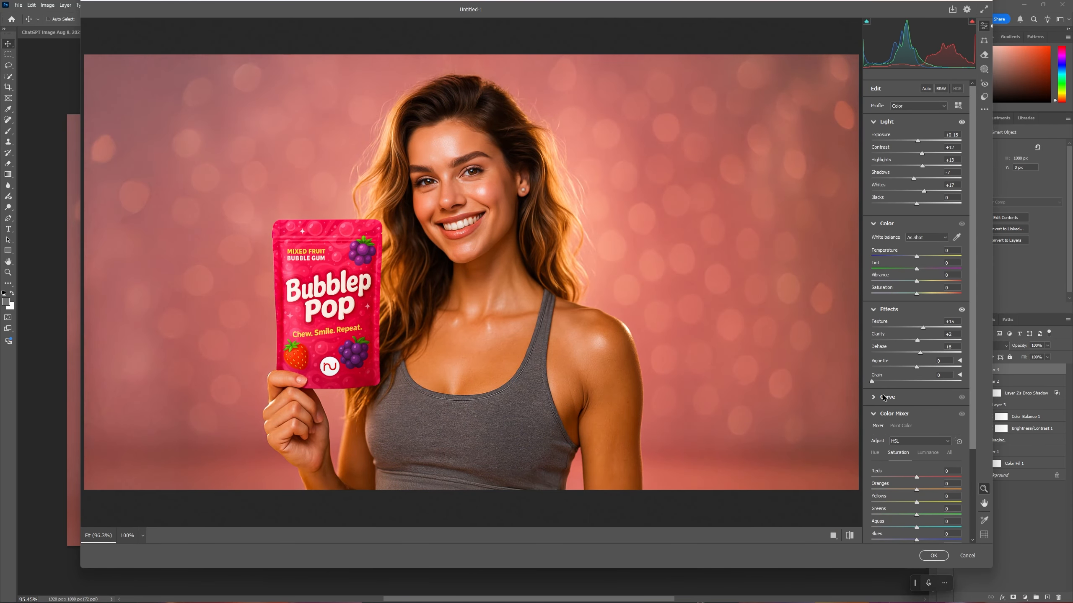
pyautogui.click(934, 556)
# Add an adjustment layer above the merged smart object and nudge one of its sliders slightly higher
pyautogui.click(1025, 597)
pyautogui.click(1031, 481)
pyautogui.moveTo(1010, 155)
pyautogui.mouseDown()
pyautogui.moveTo(1026, 154)
pyautogui.moveTo(1014, 155)
pyautogui.mouseUp()
# Switch to Gemini in the browser and turn on its video creation mode
pyautogui.click(127, 30)
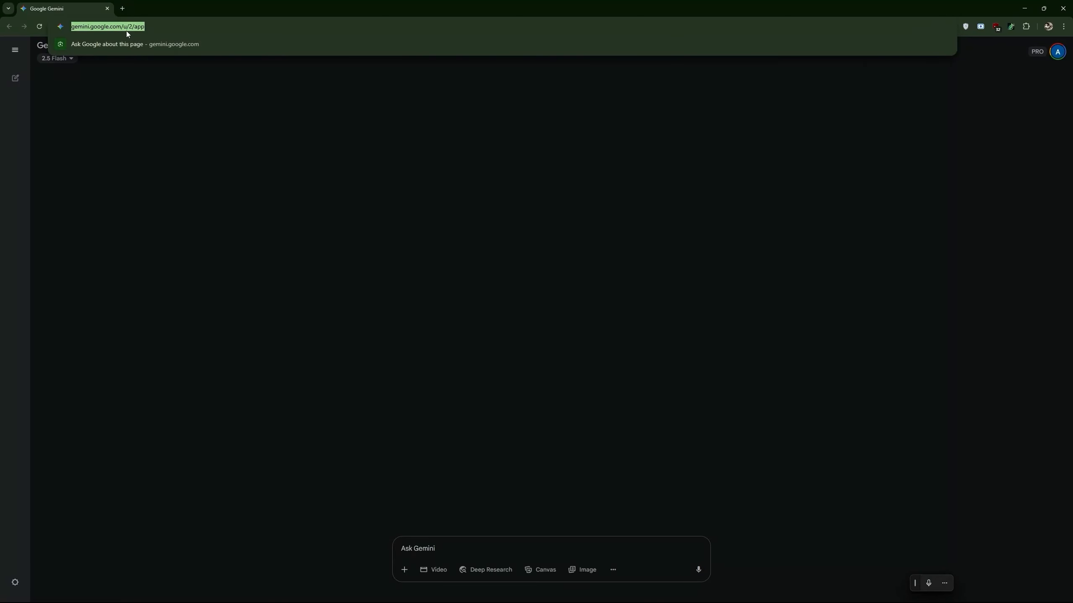
pyautogui.click(194, 140)
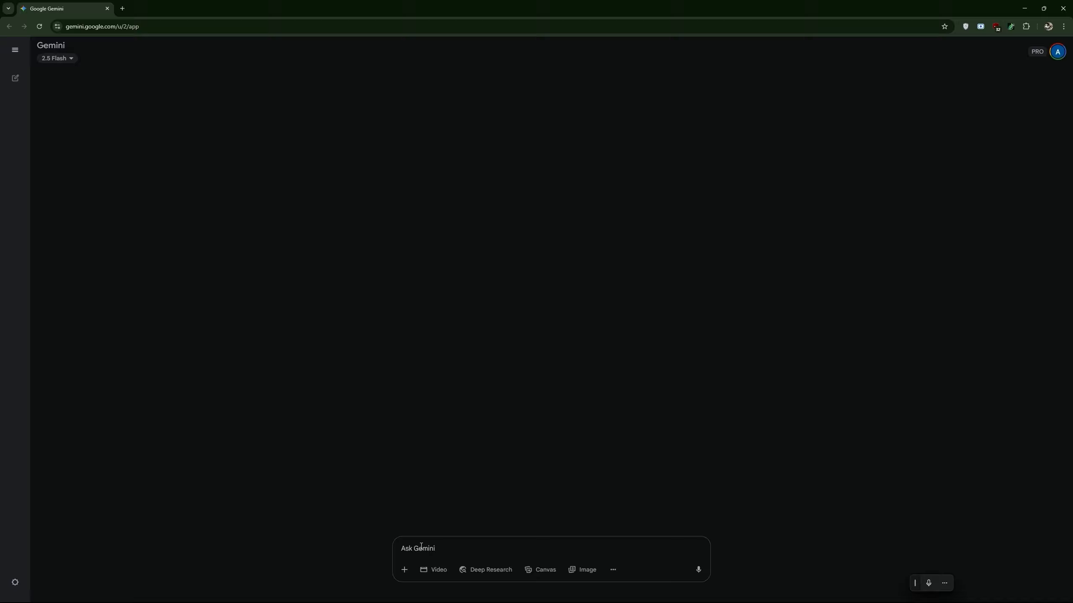
pyautogui.click(438, 573)
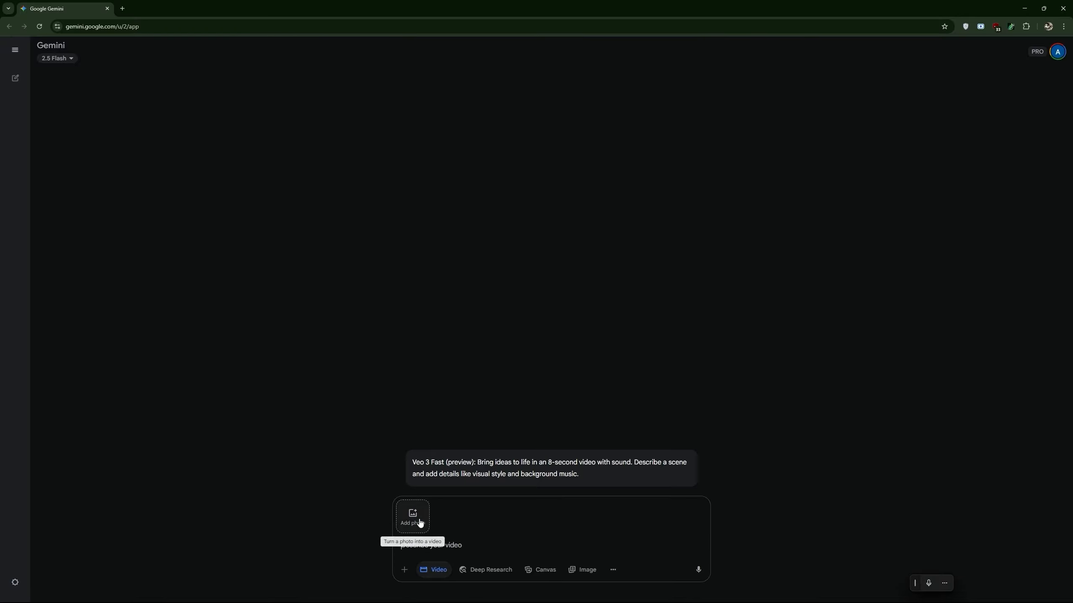
# Generate a video from the ad image, prompting for a cheerful model tilting the "Bubblep Pop" pouch toward the lens with a static camera, and play it
pyautogui.hotkey('ctrl', 'v')
pyautogui.write('A cheerful model stands against a glowing bokeh backdrop, smiling warmly while holding up a "Bubblep Pop" pouch. A soft rim light highlights her hair from above, adding warmth and depth. The camera remains static as she gently tilts the product toward the lens.')
pyautogui.moveTo(401, 525); pyautogui.dragTo(623, 546)
pyautogui.click(622, 546)
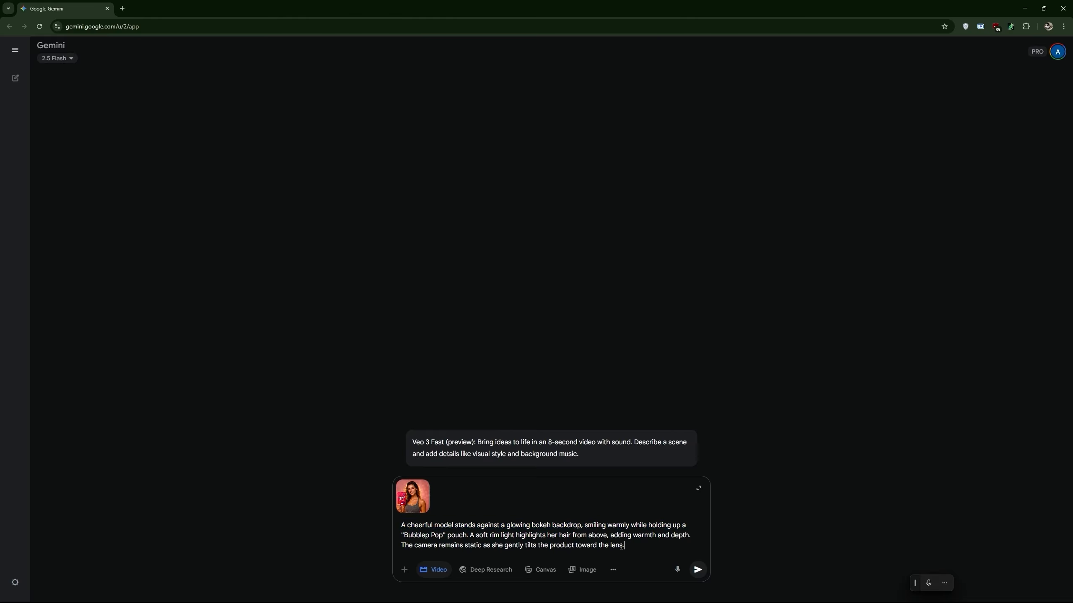
pyautogui.click(697, 571)
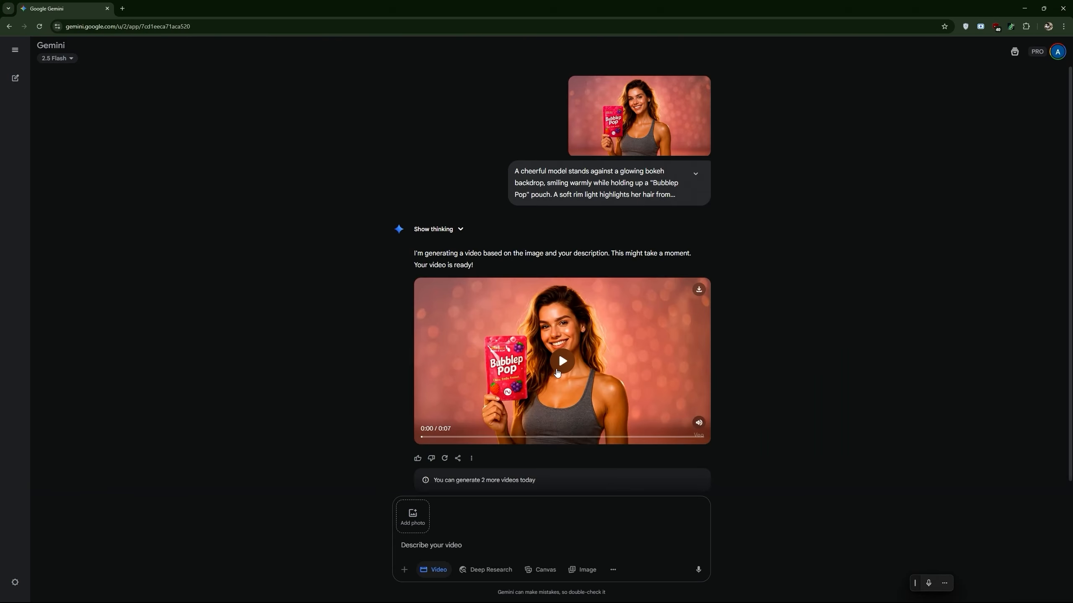
pyautogui.click(557, 372)
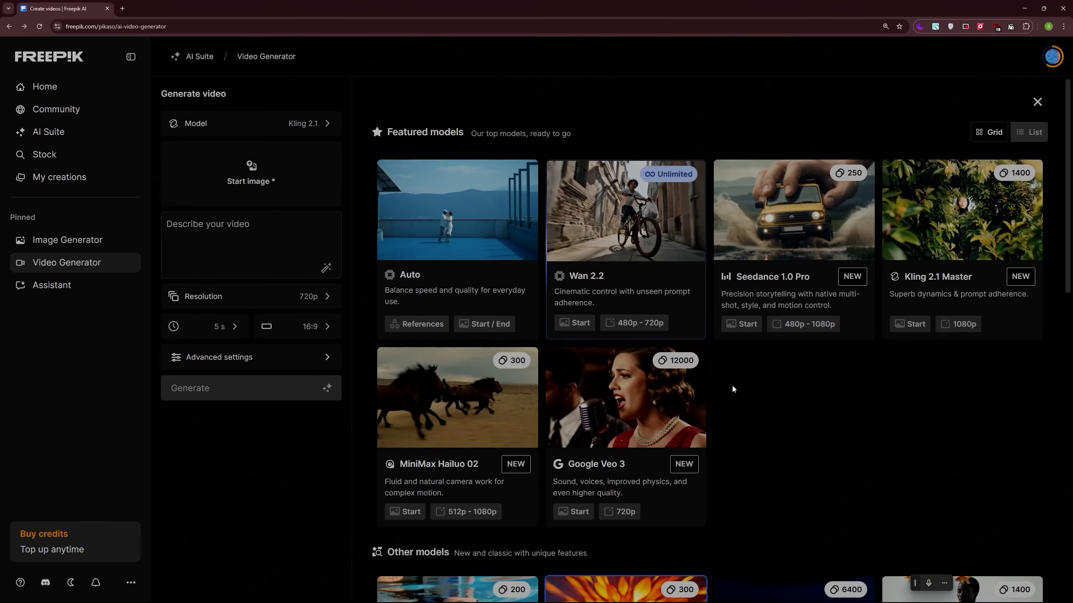
# In Freepik's Video Generator, choose the Kling 2.1 model and set the resolution to 1080p
pyautogui.scroll(-5, 731, 388)
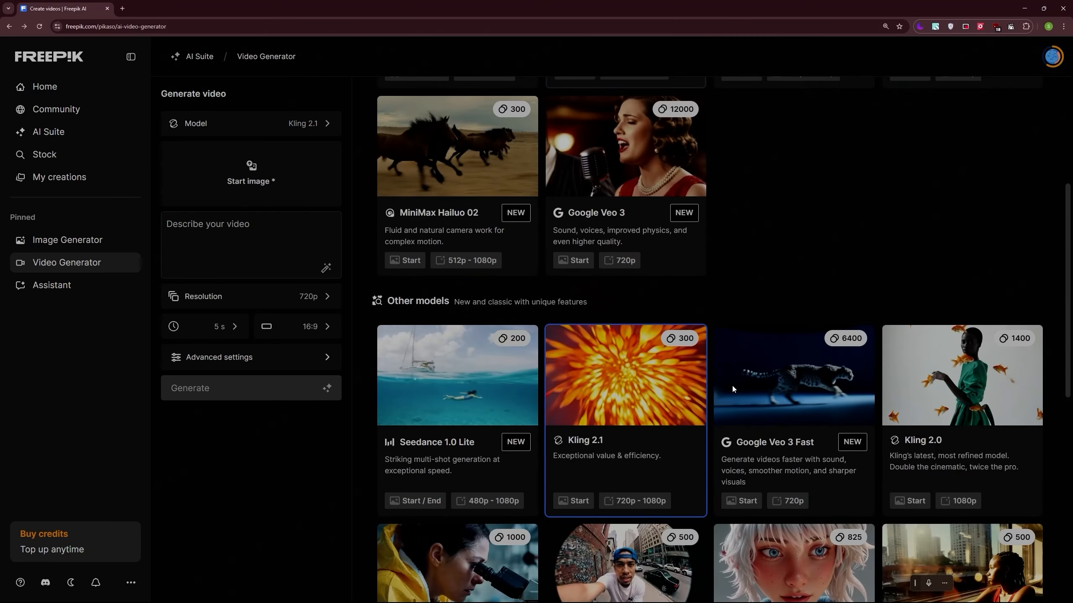
pyautogui.click(586, 378)
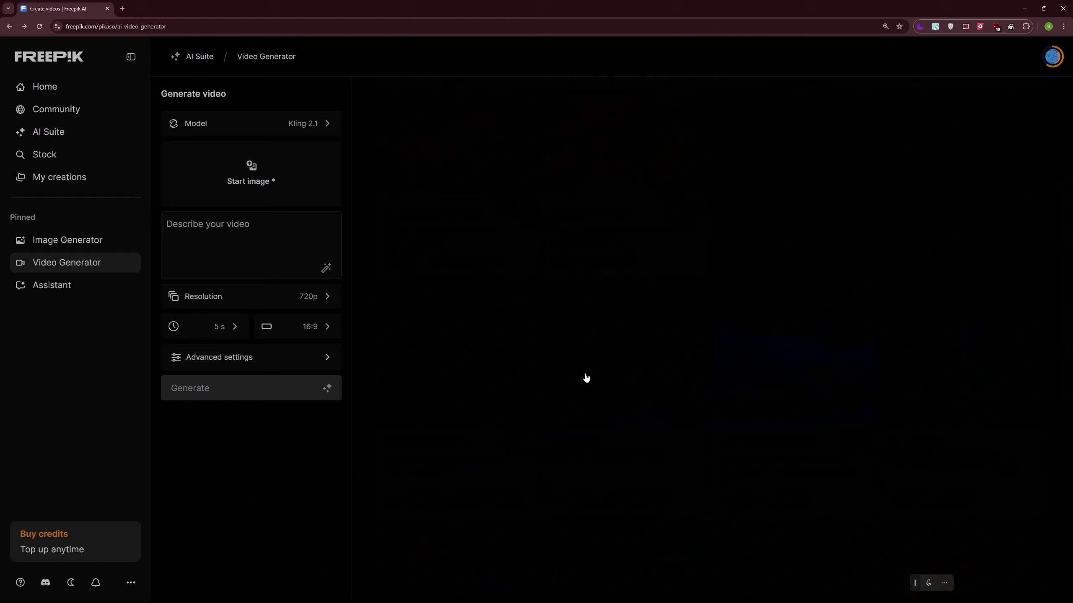
pyautogui.click(296, 302)
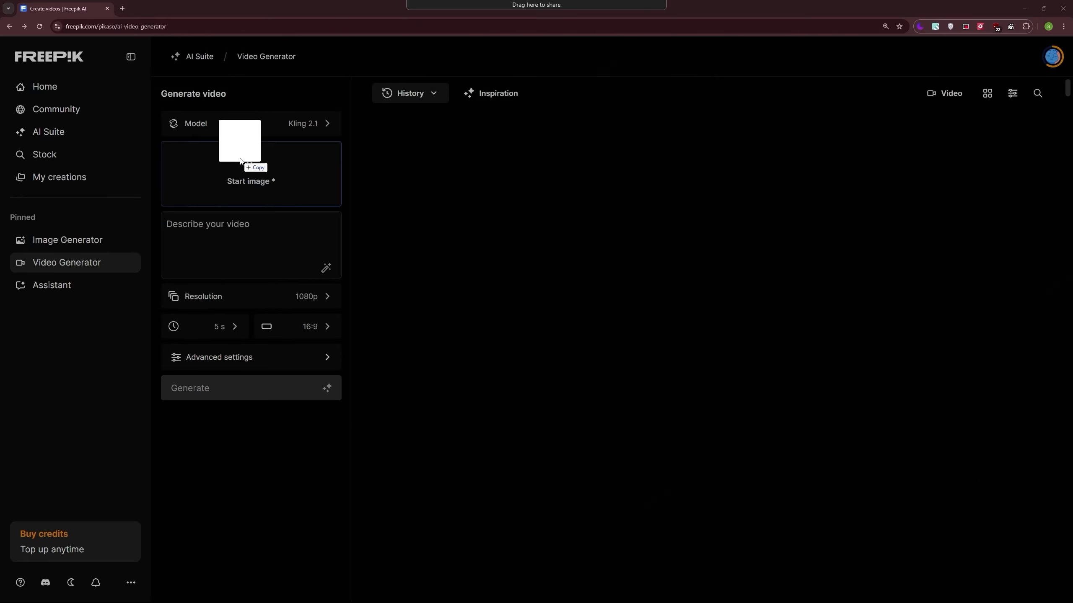
# Upload the ad image as the start image, replace the prompt with the static mid-shot description of the smiling model, and generate the video
pyautogui.moveTo(241, 160); pyautogui.dragTo(270, 175)
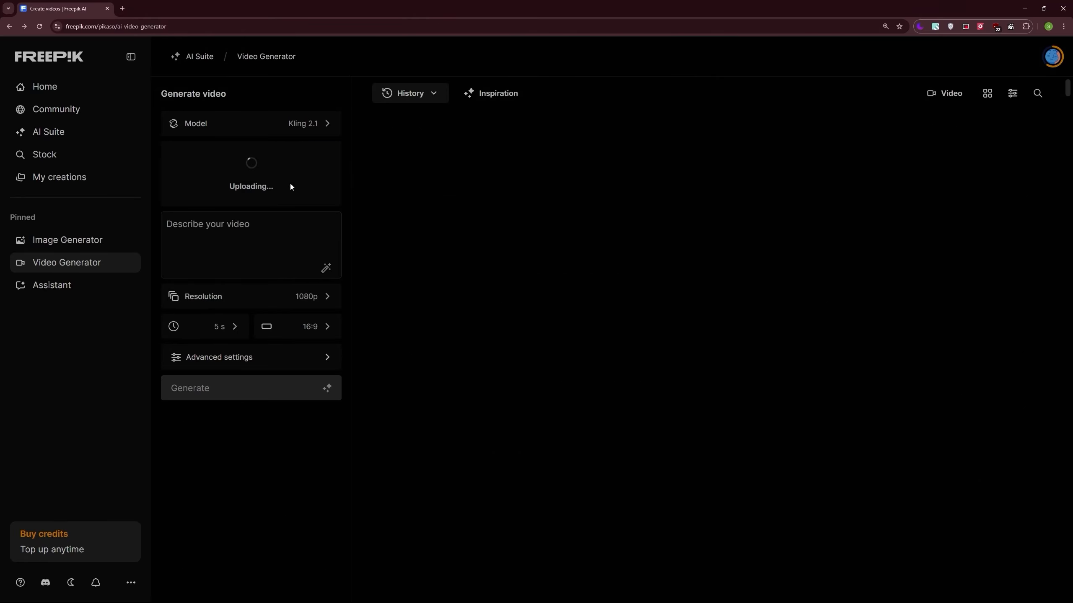
pyautogui.tripleClick(227, 274)
pyautogui.rightClick(227, 274)
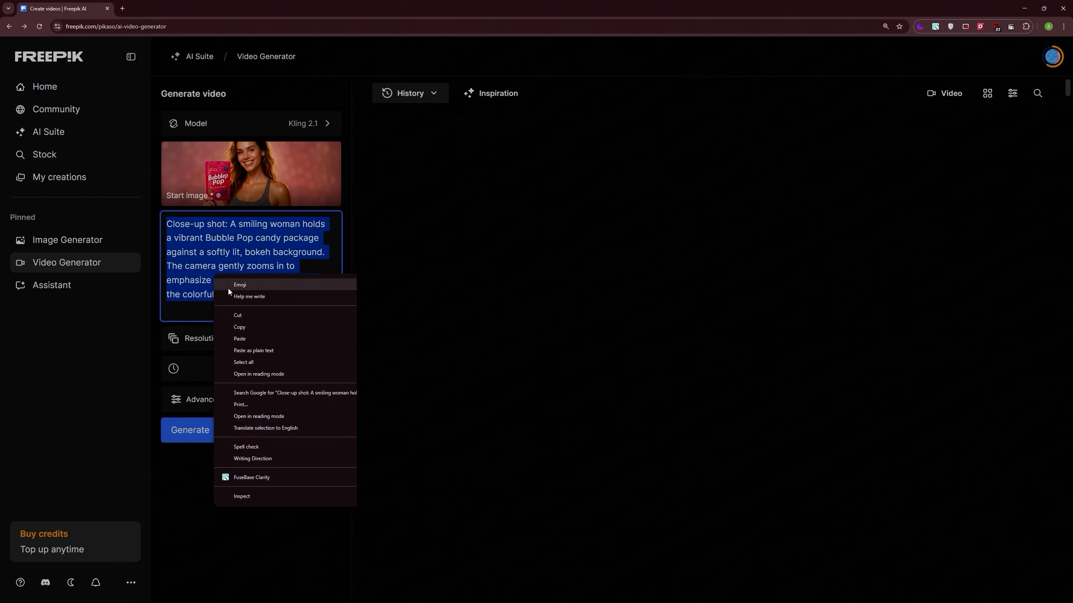
pyautogui.click(243, 339)
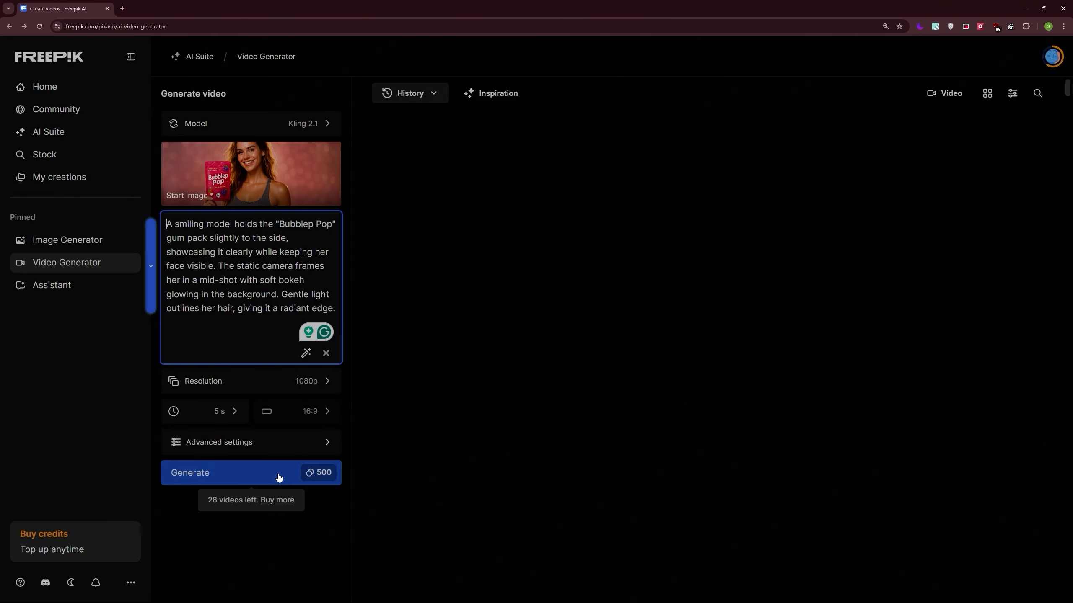
pyautogui.click(261, 474)
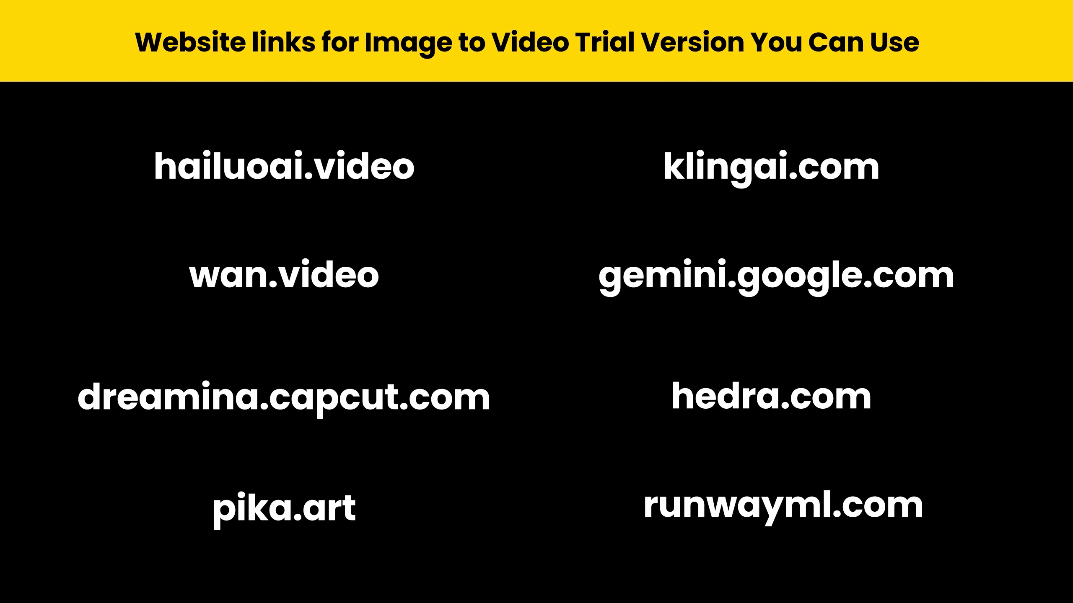
pyautogui.moveTo(58, 251); pyautogui.dragTo(643, 64)
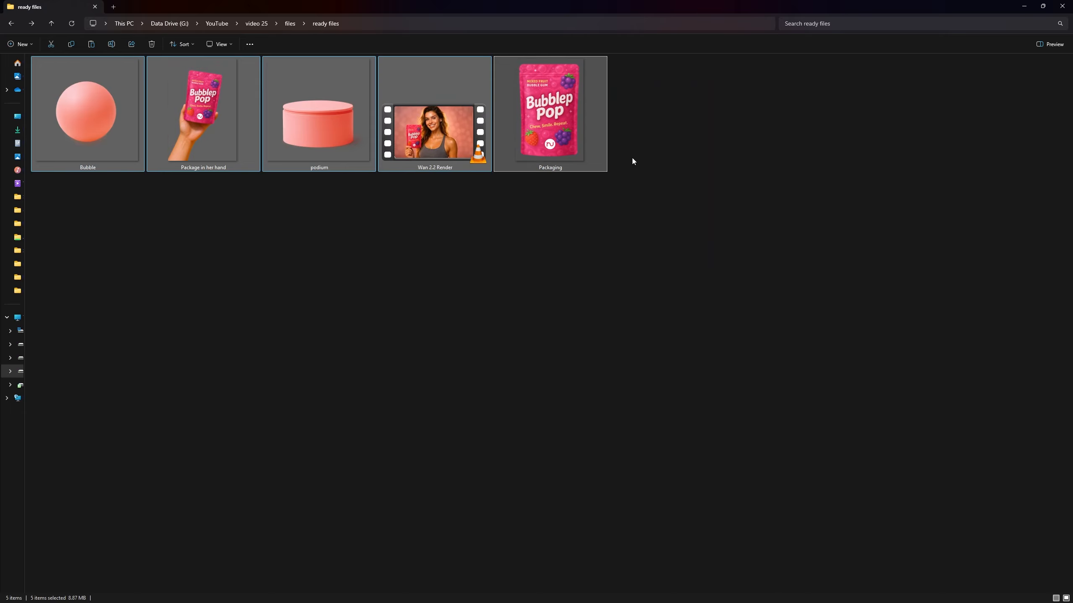
pyautogui.click(577, 134)
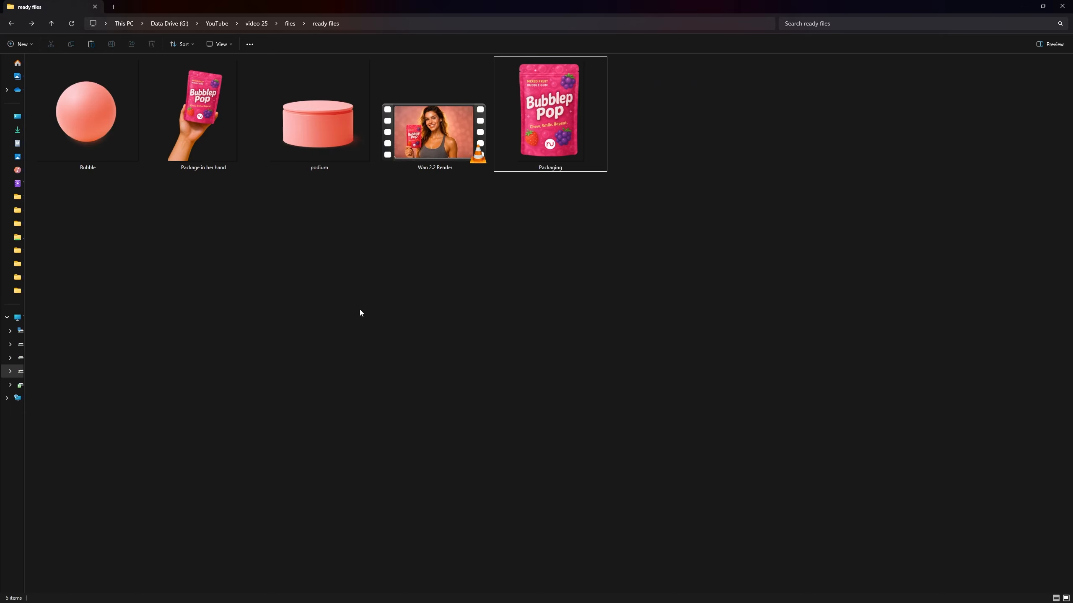
pyautogui.moveTo(82, 210); pyautogui.dragTo(721, 72)
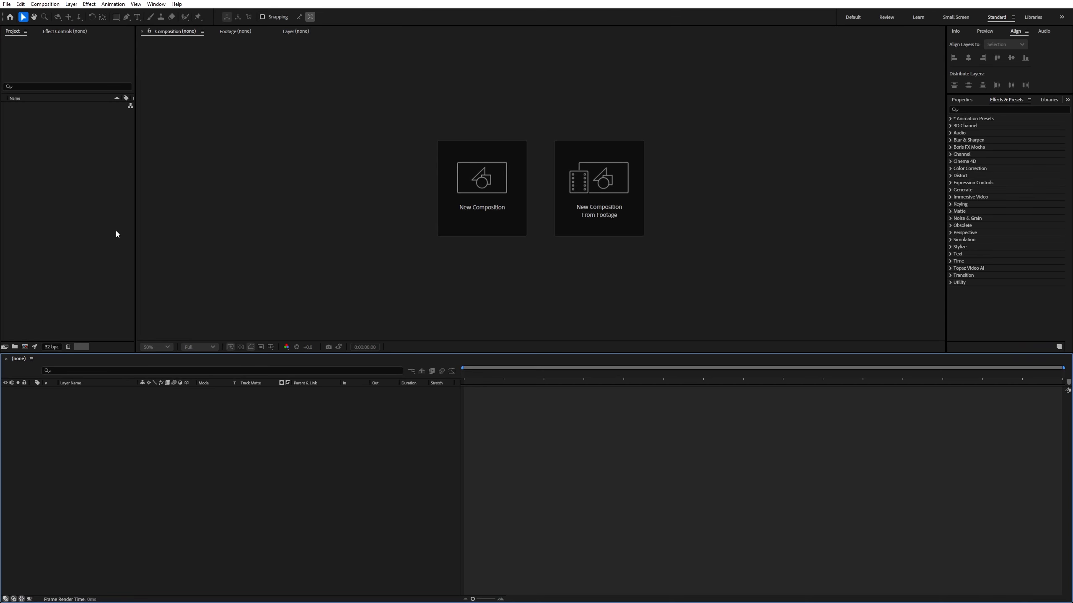
# Switch to After Effects and create a 1920 x 1080 composition named Scene 2 at 25 fps with a duration of 0:00:05:00
pyautogui.click(25, 346)
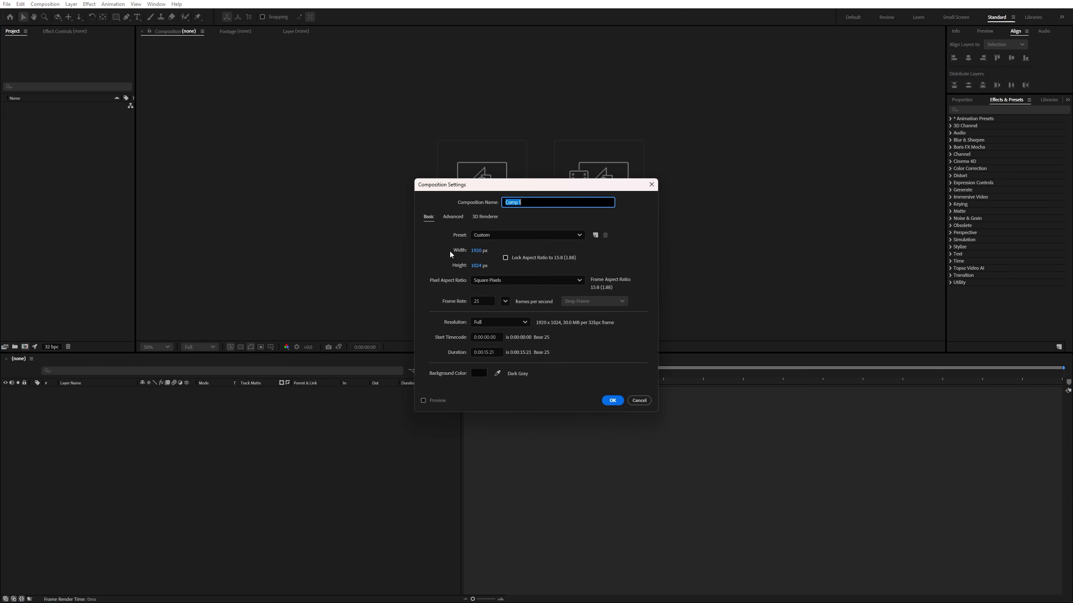
pyautogui.click(477, 266)
pyautogui.write('1080')
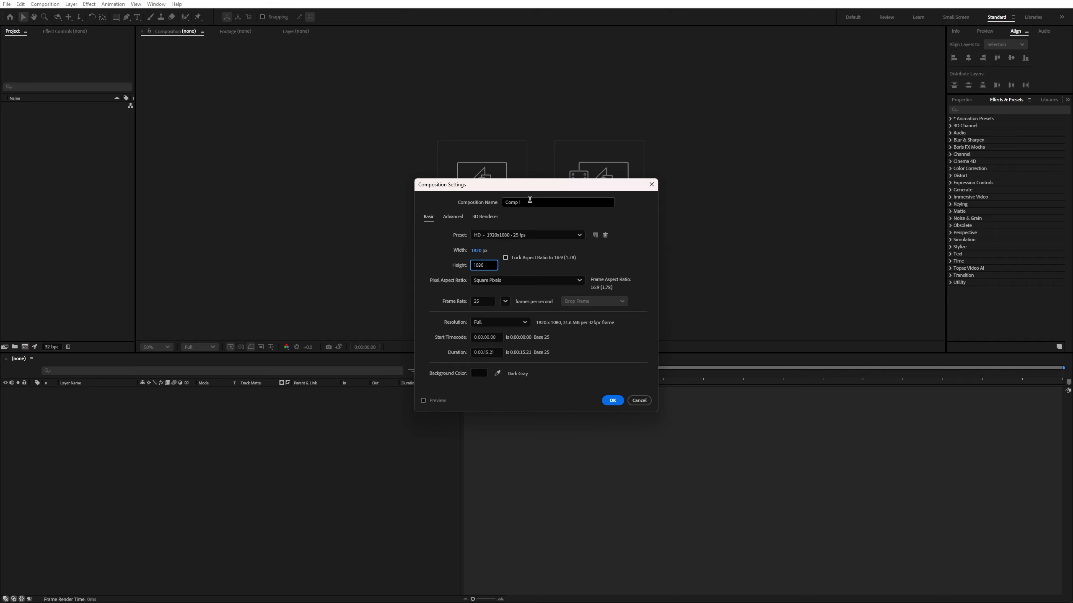
pyautogui.click(480, 208)
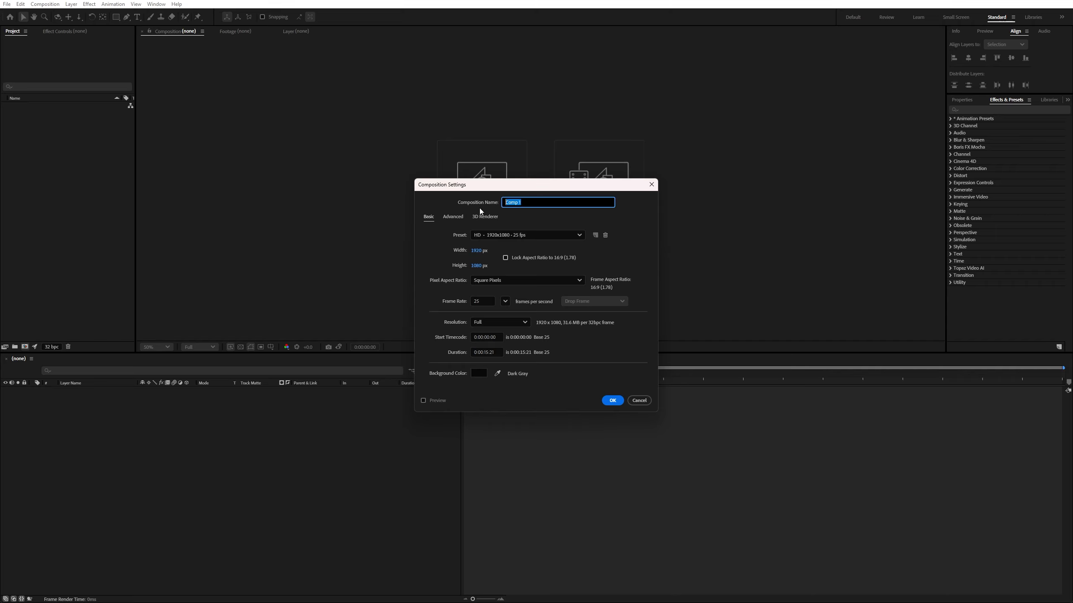
pyautogui.write('Scene 2')
pyautogui.click(488, 351)
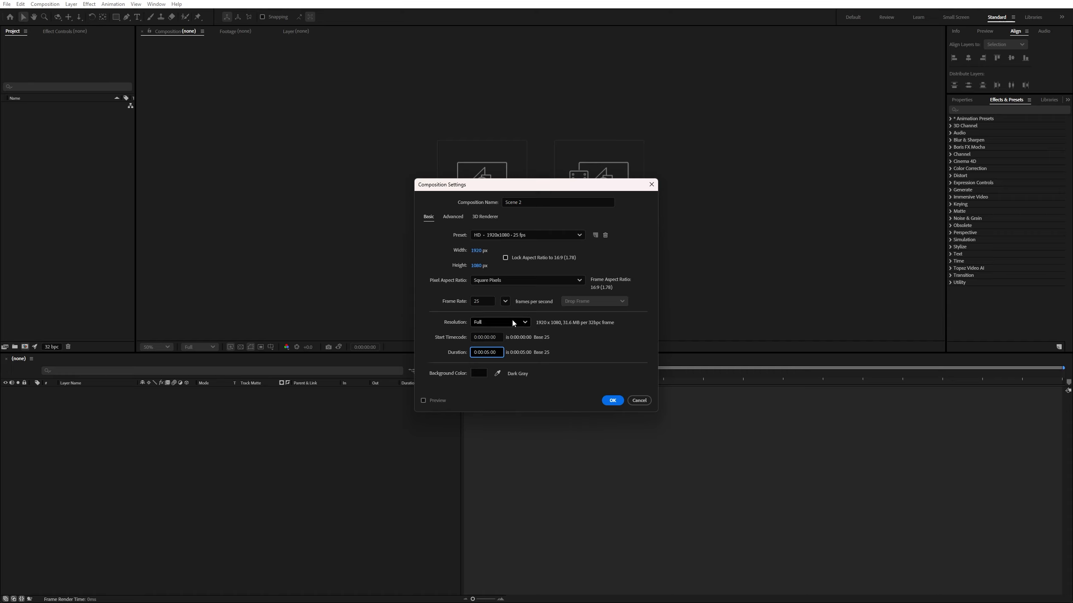
pyautogui.click(612, 400)
# Add a rectangle shape layer filling the whole Scene 2 frame and set its stroke to none
pyautogui.moveTo(195, 354); pyautogui.dragTo(196, 413)
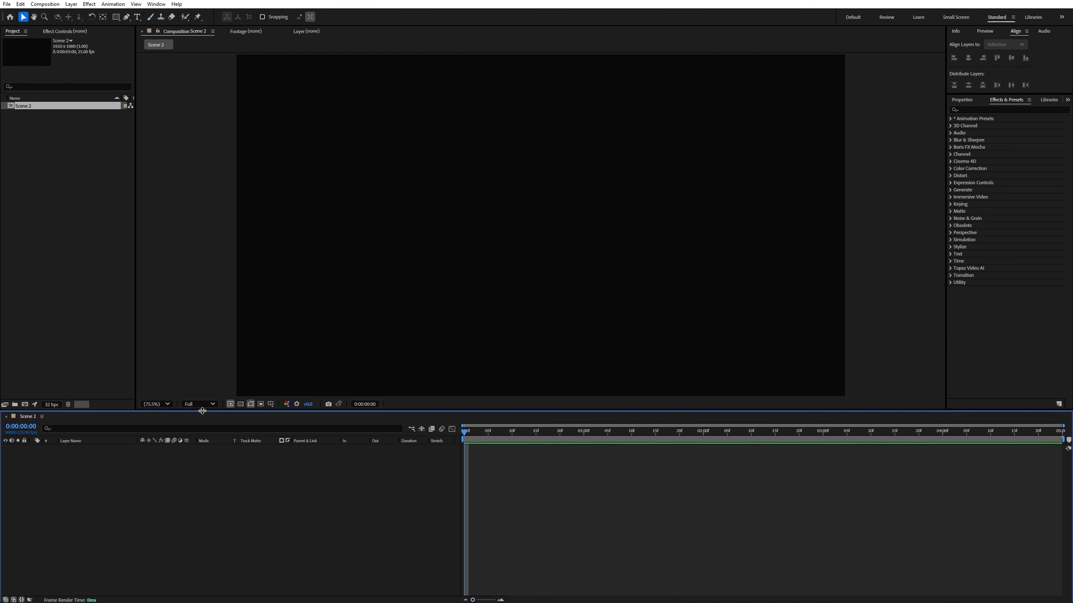
pyautogui.click(153, 507)
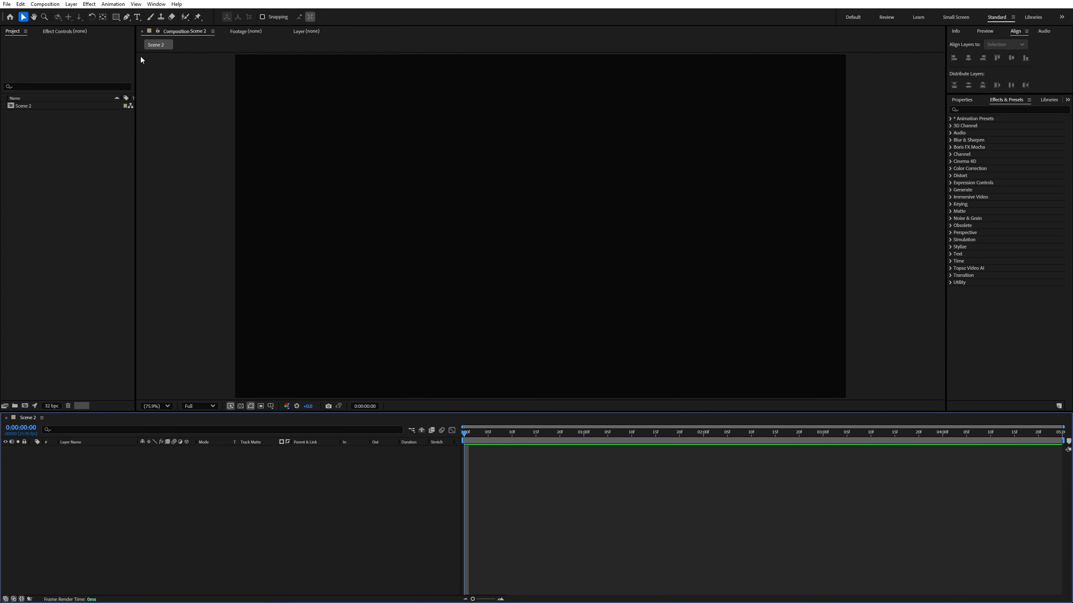
pyautogui.doubleClick(115, 17)
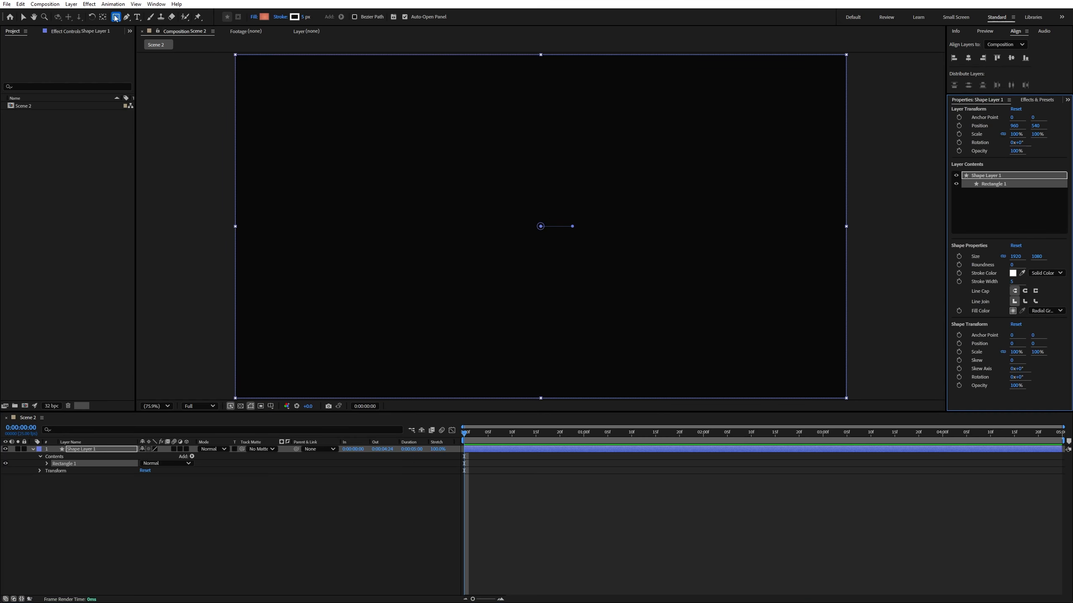
pyautogui.click(351, 16)
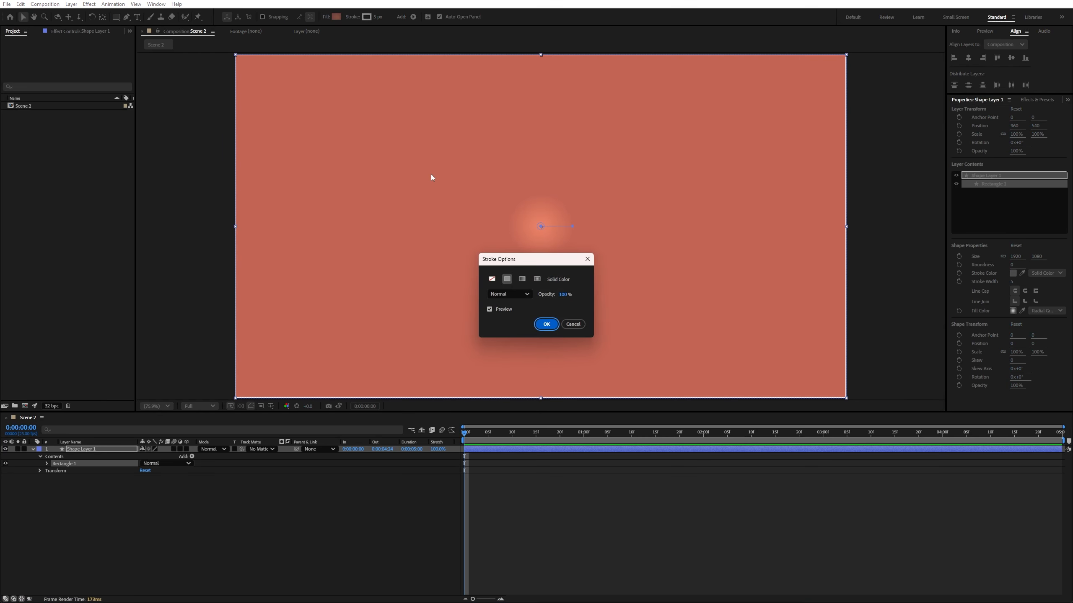
pyautogui.click(492, 279)
pyautogui.click(546, 324)
# Give the rectangle a radial gradient fill with start color EE8568 and end color C46554
pyautogui.click(326, 17)
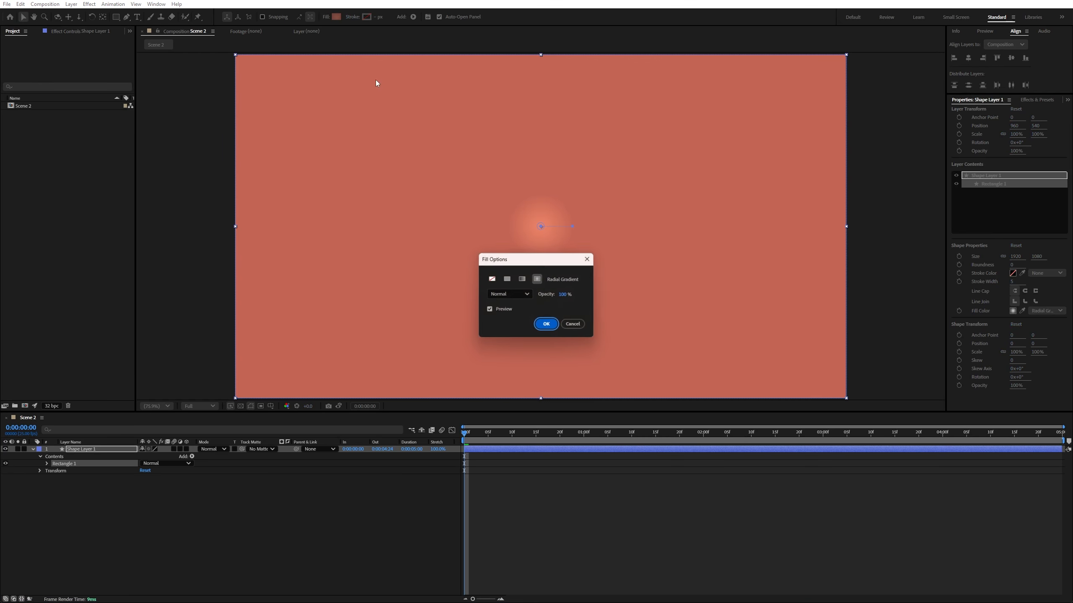
pyautogui.click(538, 282)
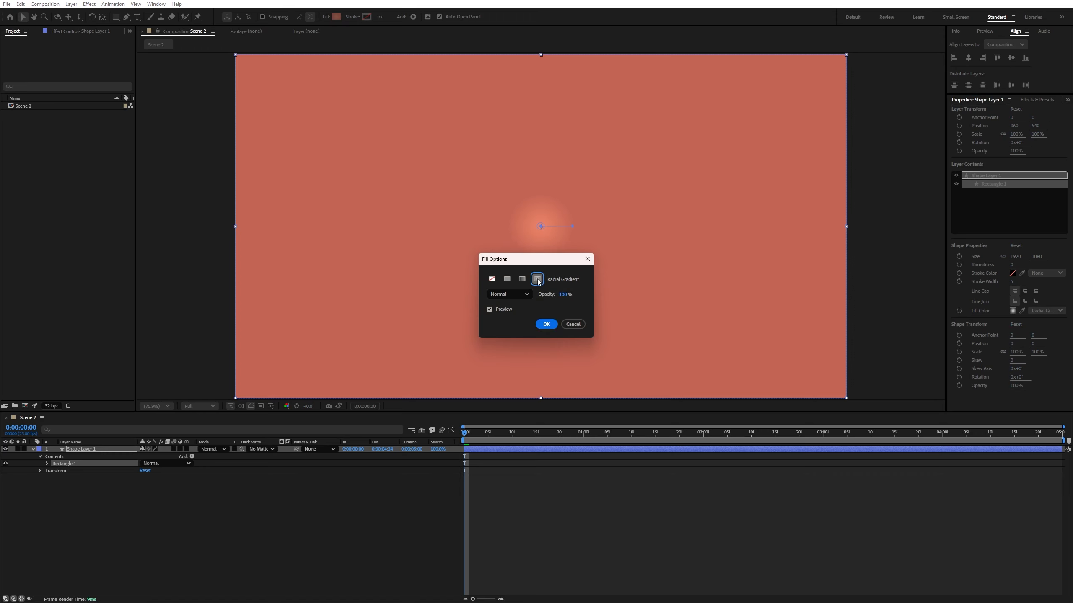
pyautogui.click(547, 325)
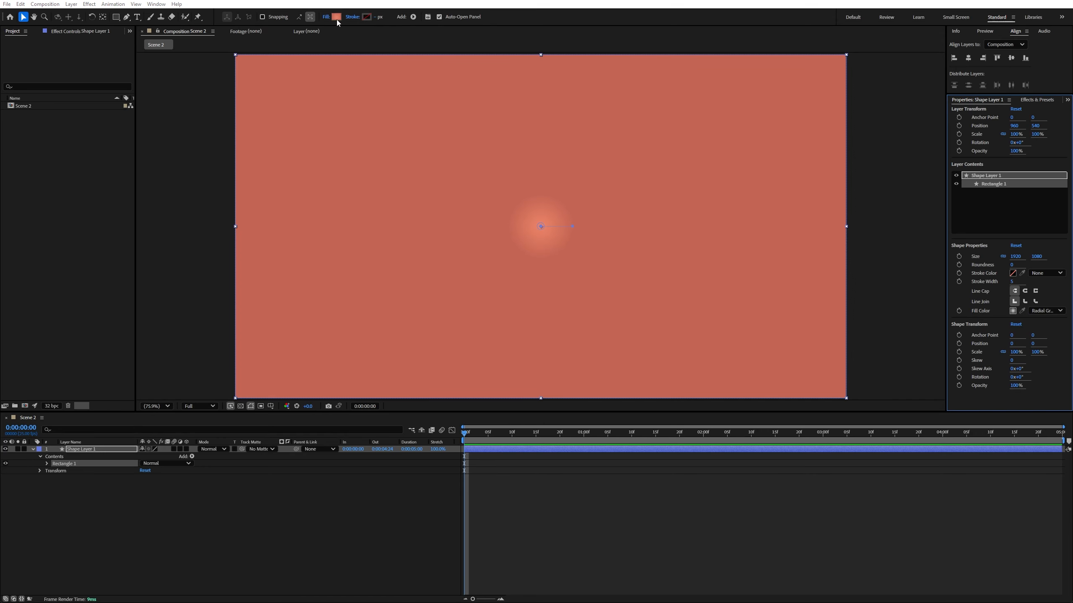
pyautogui.click(336, 17)
pyautogui.click(436, 249)
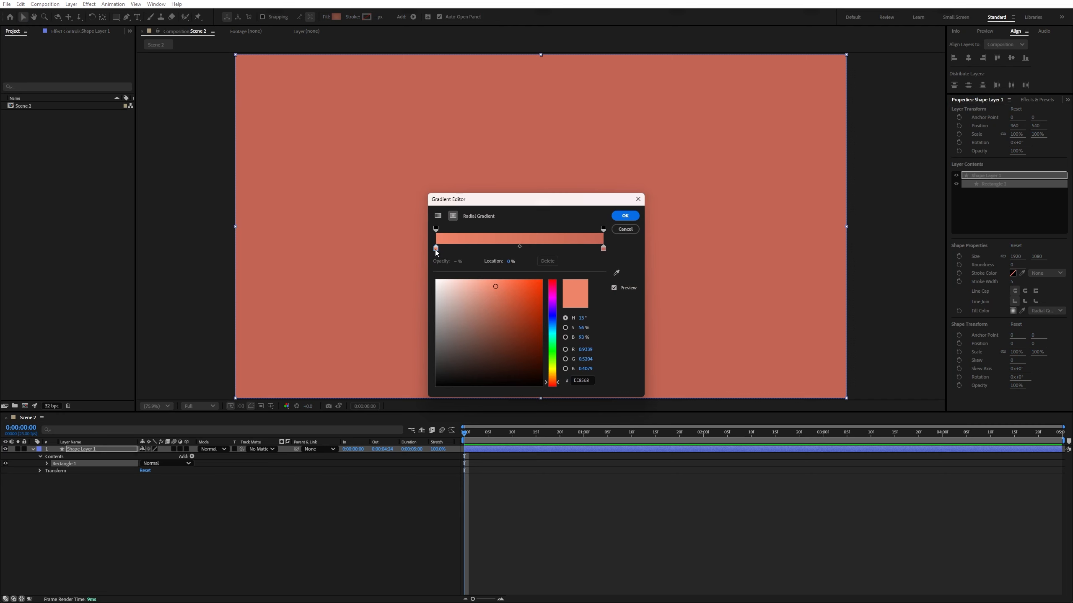
pyautogui.click(593, 382)
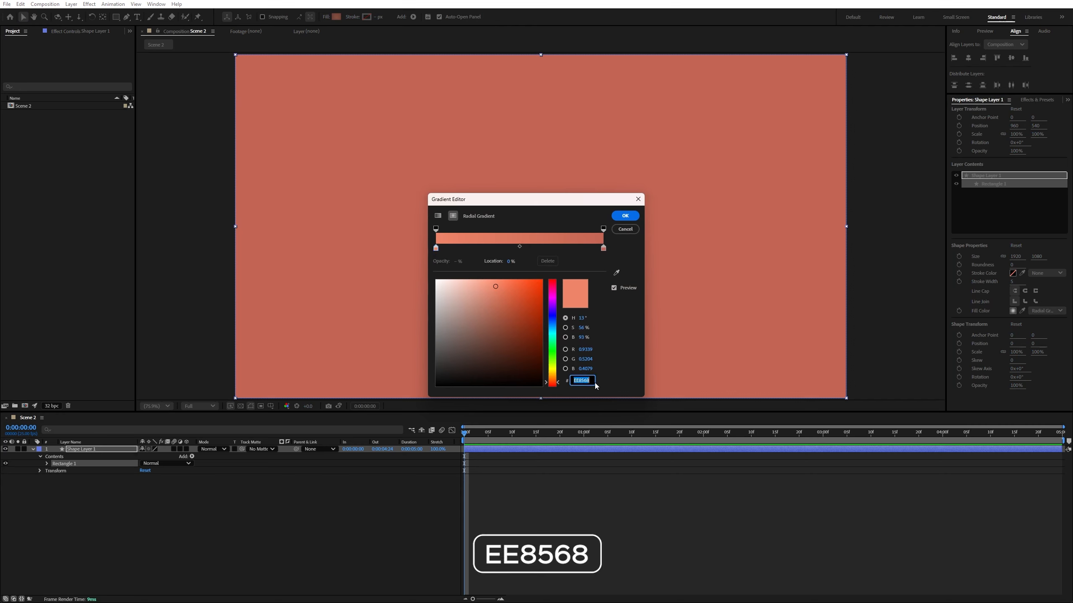
pyautogui.click(603, 249)
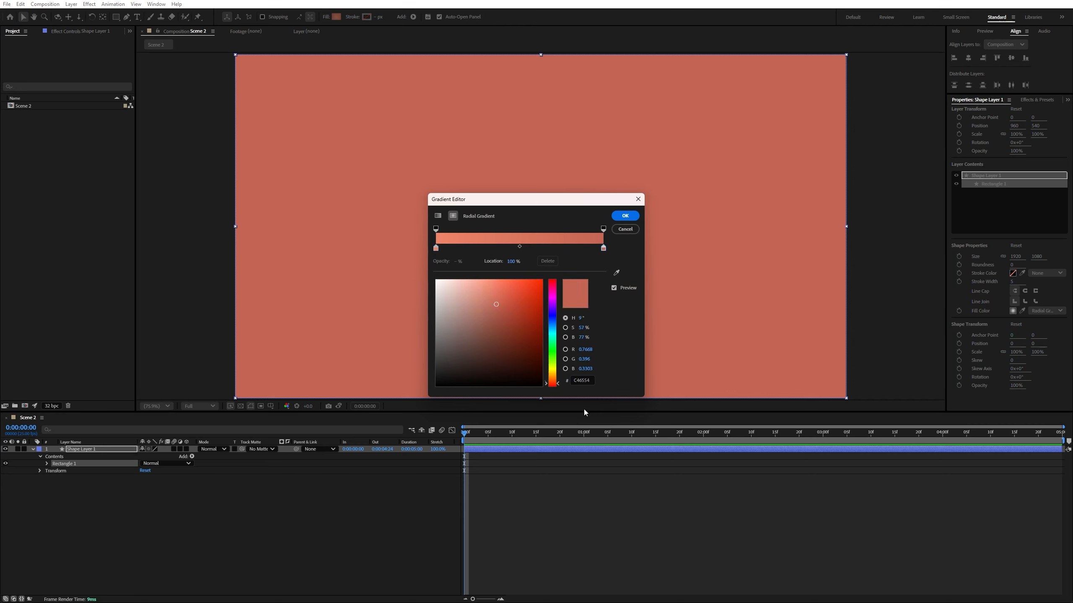
pyautogui.click(585, 381)
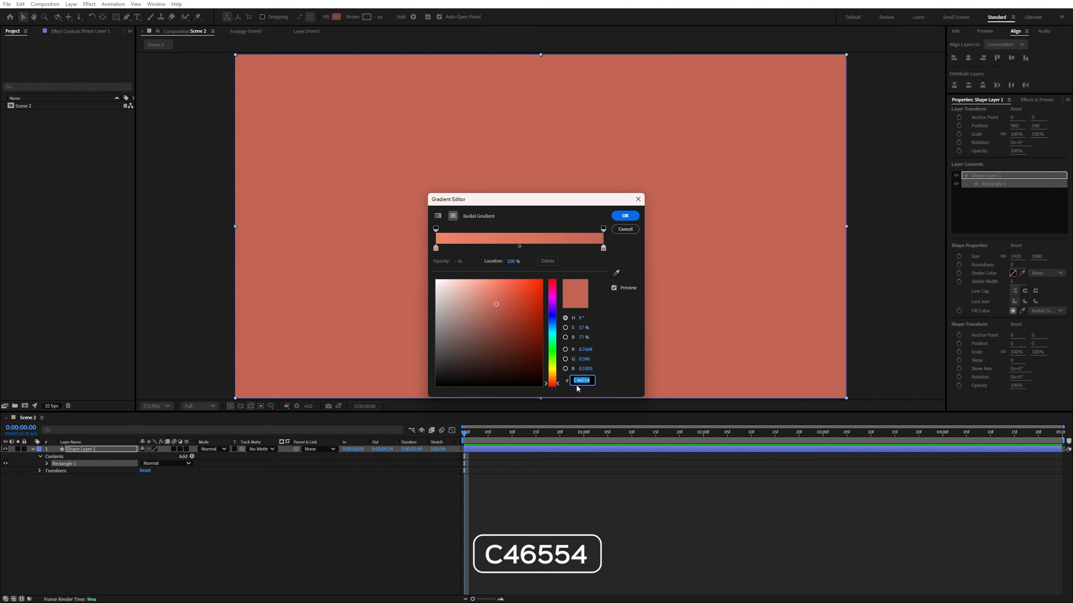
pyautogui.click(622, 216)
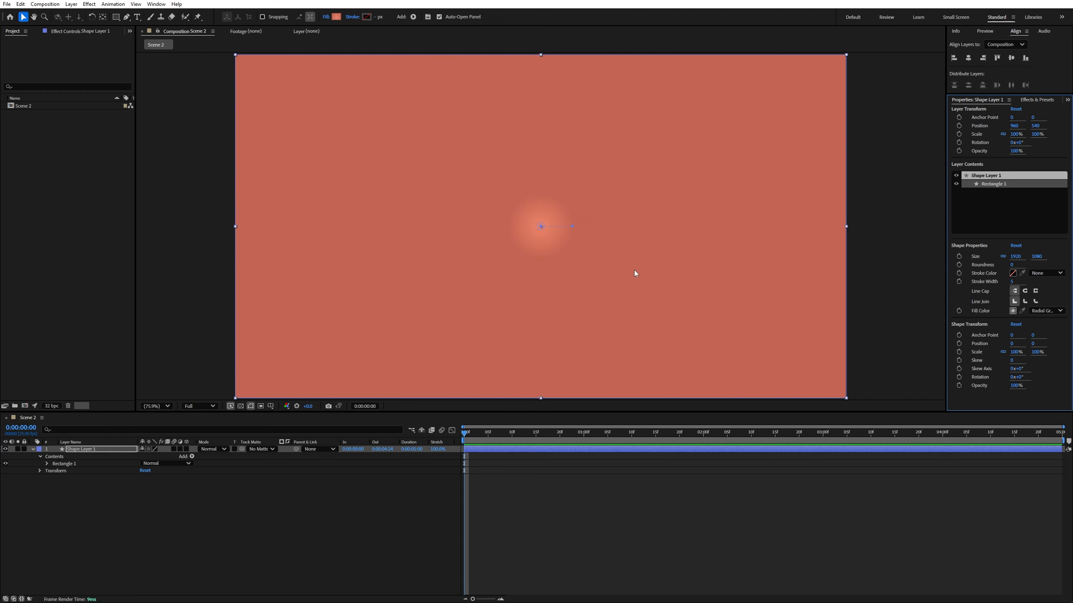
# Widen the rectangle's radial gradient from the frame centre out to the right edge and rename the layer Background
pyautogui.moveTo(572, 227); pyautogui.dragTo(813, 194)
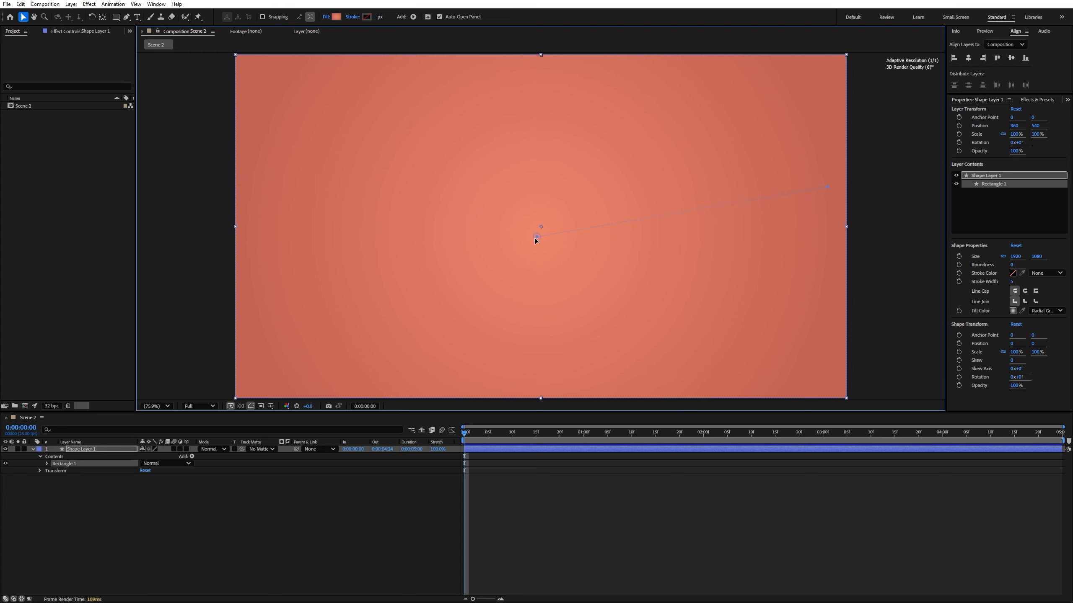
pyautogui.click(314, 516)
pyautogui.click(91, 452)
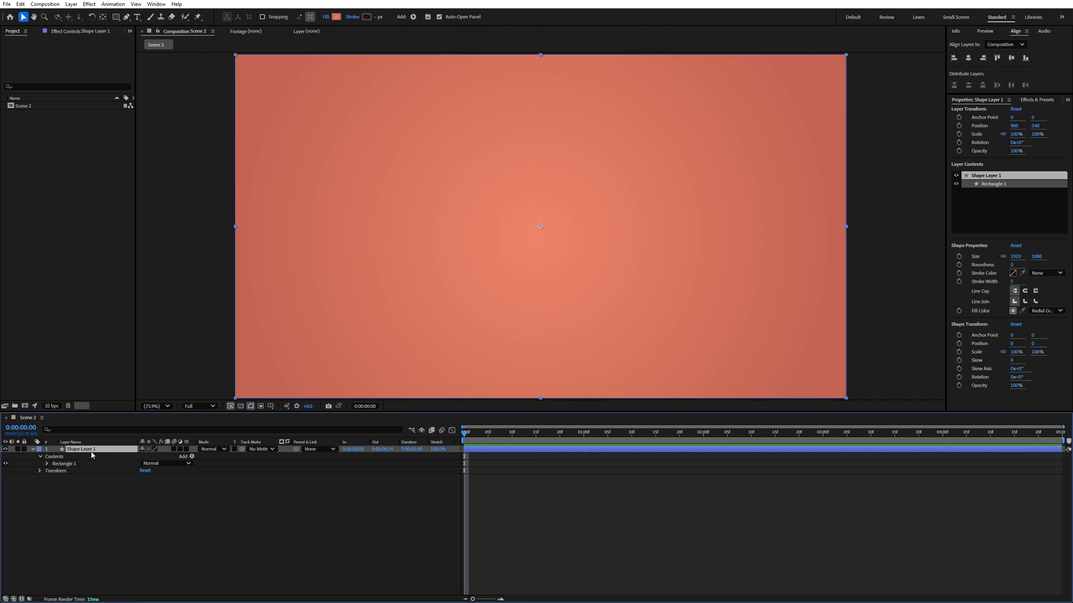
pyautogui.press('Return')
pyautogui.write('Background')
pyautogui.press('Return')
pyautogui.click(33, 449)
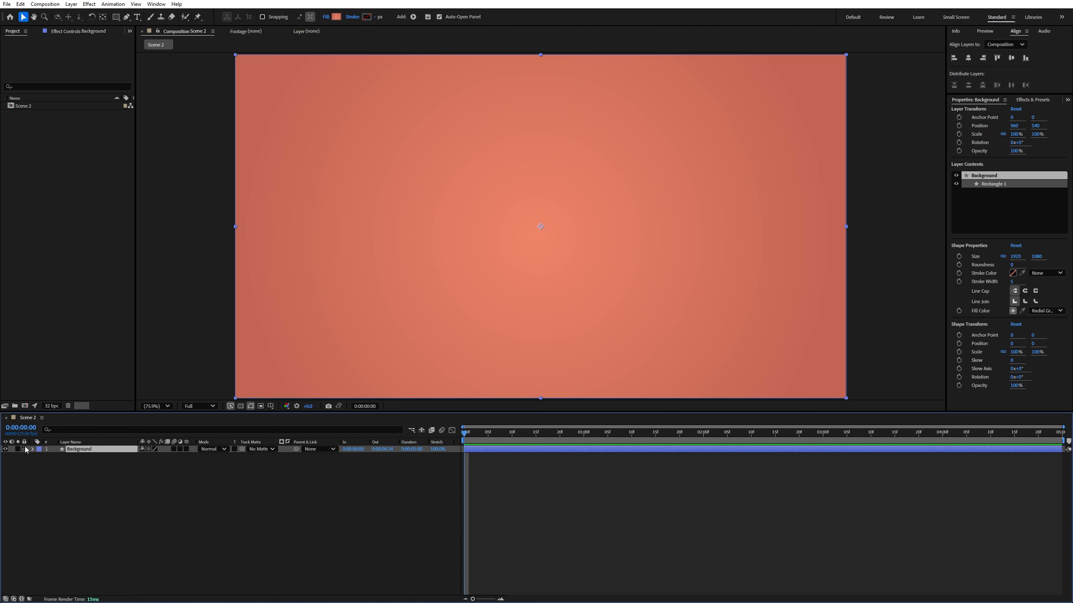
# Lock the Background layer and place podium.png in the Scene 2 composition near the frame's centre
pyautogui.hotkey('ctrl', 'l')
pyautogui.click(414, 160)
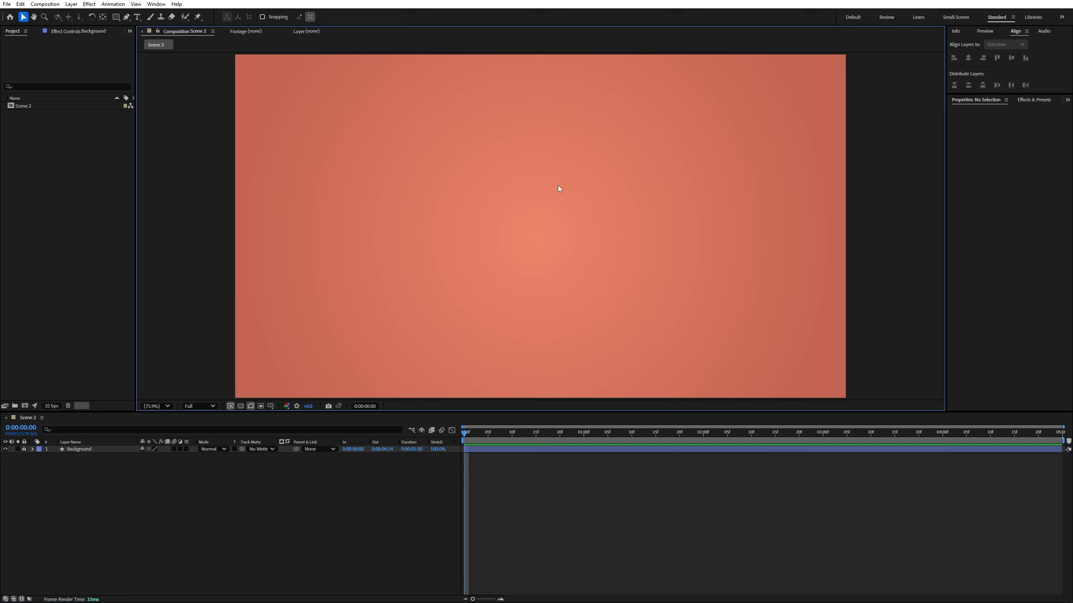
pyautogui.click(163, 499)
pyautogui.moveTo(0, 186); pyautogui.dragTo(528, 247)
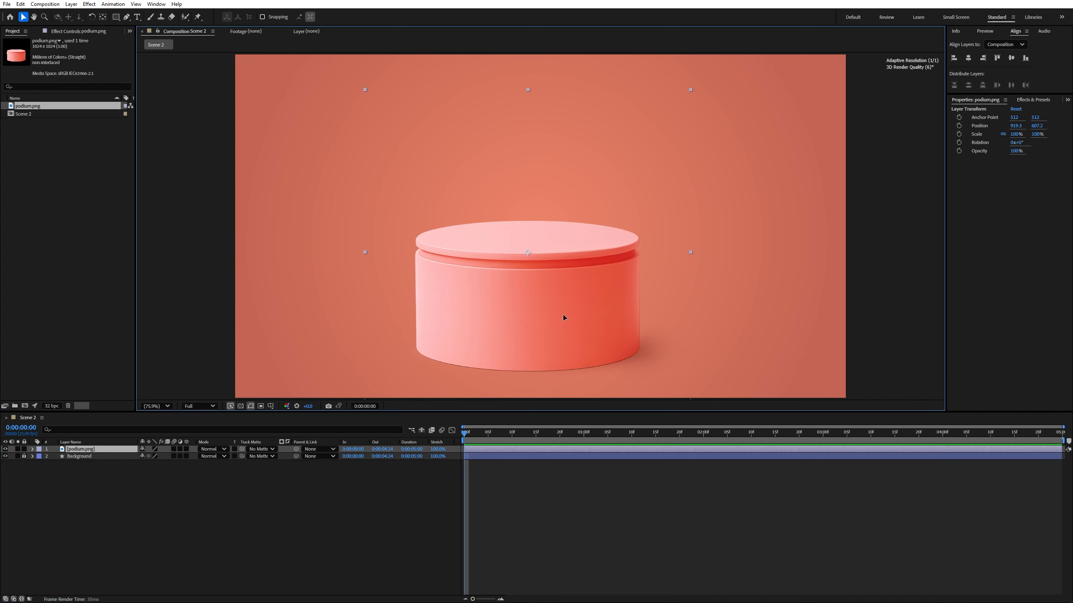
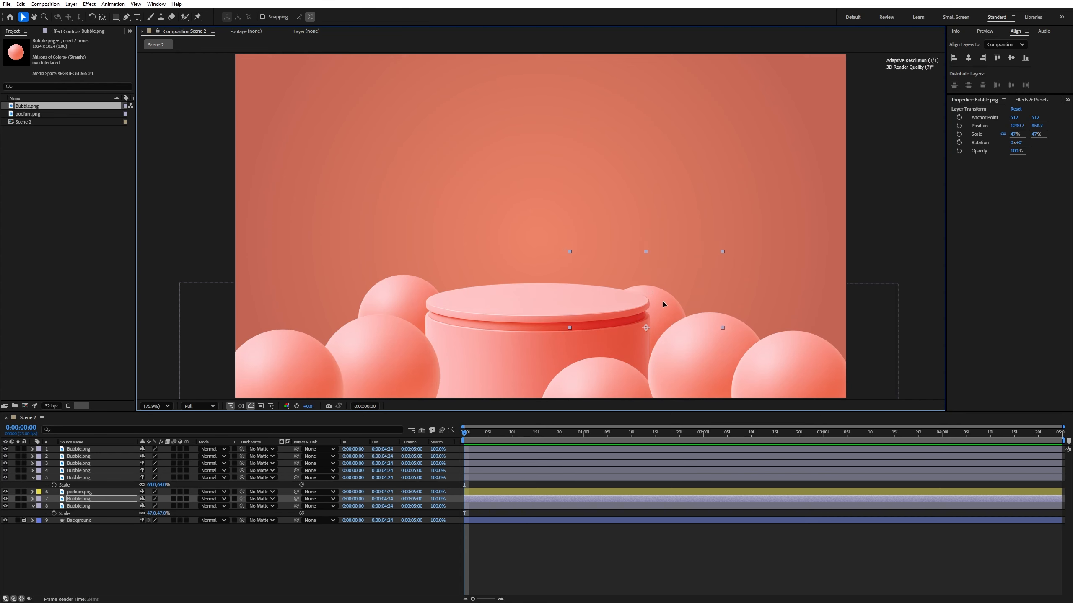
# Duplicate the front left bubble, move the copy up behind it, and place its layer directly above Background
pyautogui.click(294, 371)
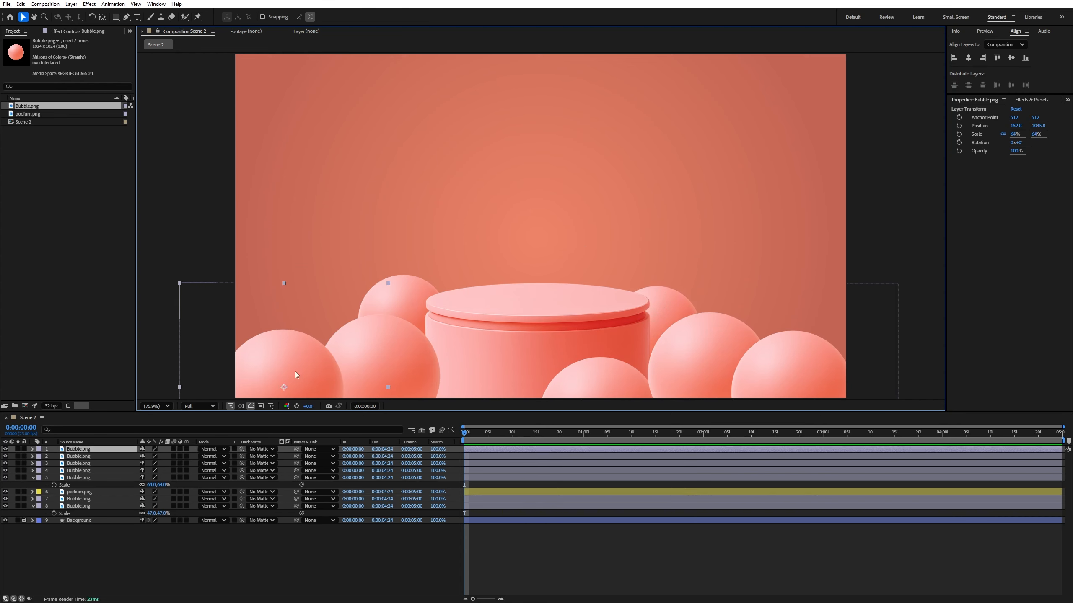
pyautogui.hotkey('ctrl', 'd')
pyautogui.moveTo(298, 374); pyautogui.dragTo(321, 317)
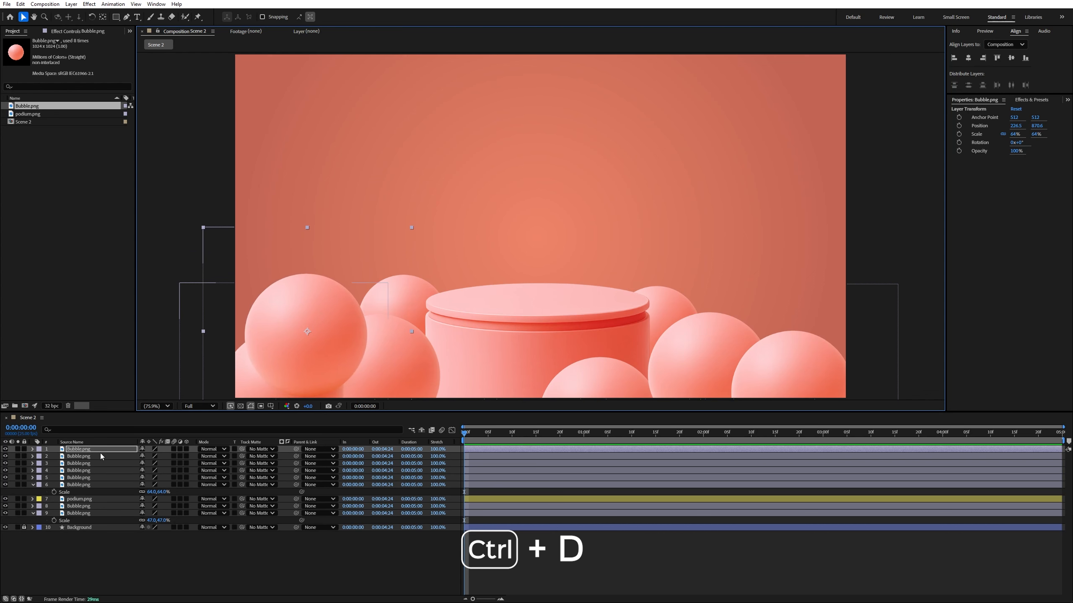
pyautogui.moveTo(100, 451); pyautogui.dragTo(101, 524)
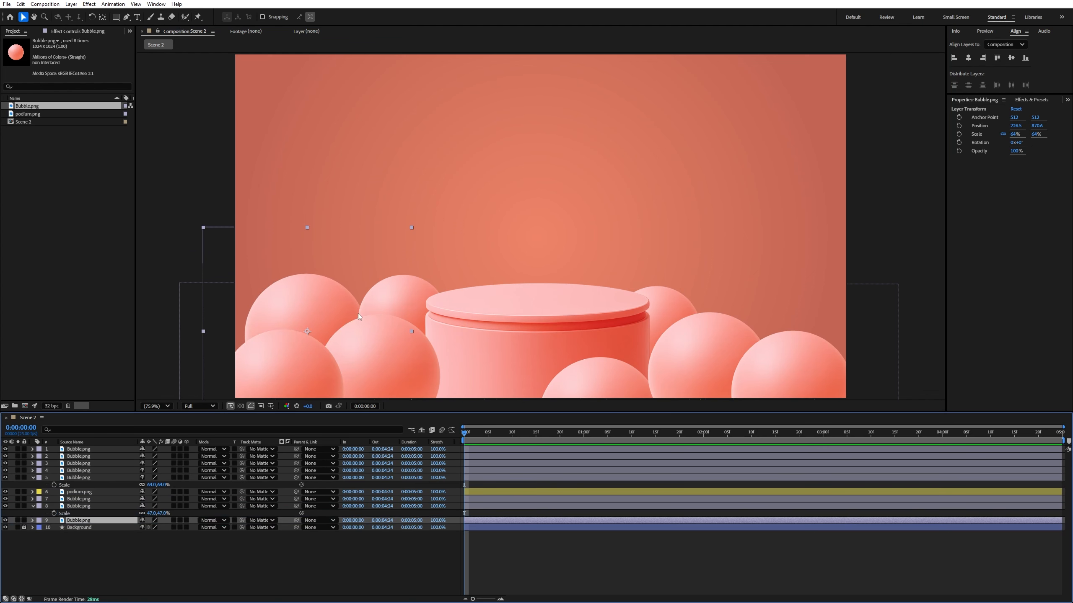
# Duplicate the rear left bubble and position the pair so that one is partly cut off by the frame's left edge
pyautogui.moveTo(328, 304); pyautogui.dragTo(235, 314)
pyautogui.hotkey('ctrl', 'd')
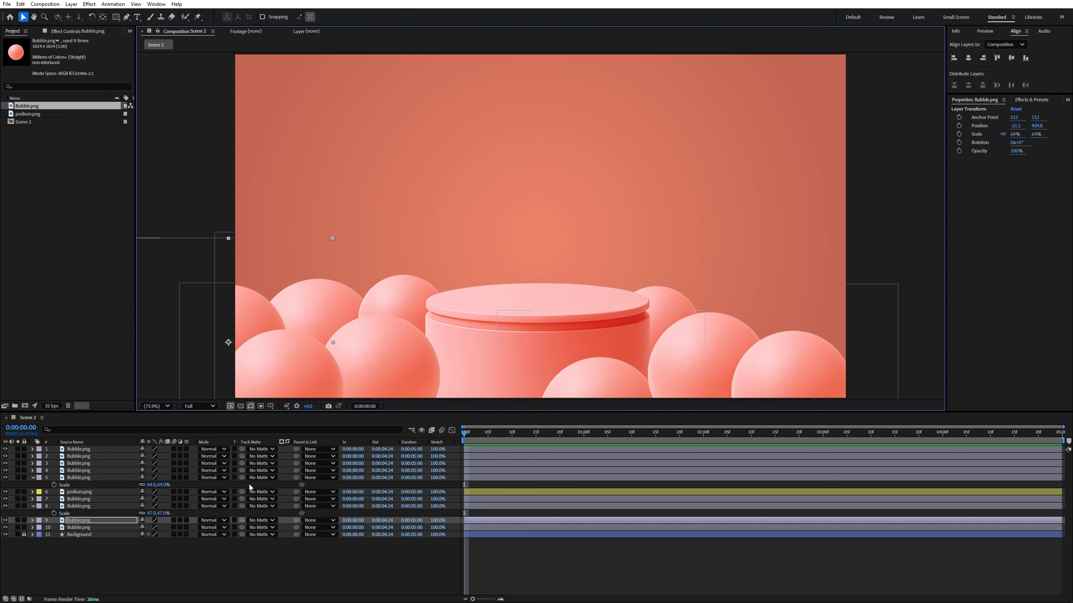
pyautogui.click(701, 349)
pyautogui.click(867, 262)
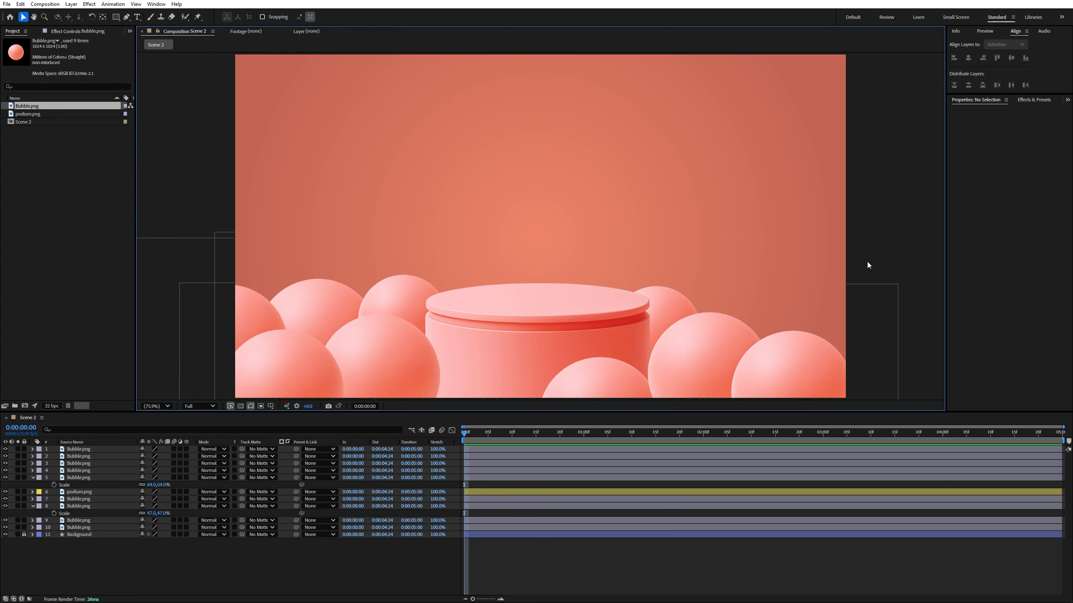
# Duplicate the front right bubble, move the copy up behind it, and place its layer directly above Background
pyautogui.click(800, 362)
pyautogui.hotkey('ctrl', 'd')
pyautogui.moveTo(799, 362); pyautogui.dragTo(793, 294)
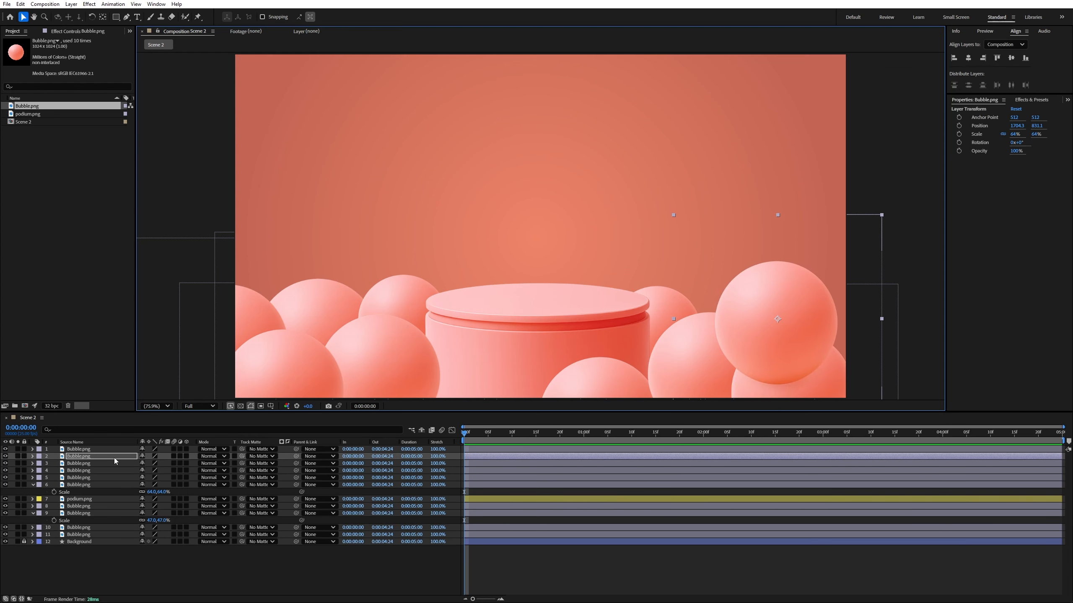
pyautogui.moveTo(118, 457); pyautogui.dragTo(115, 540)
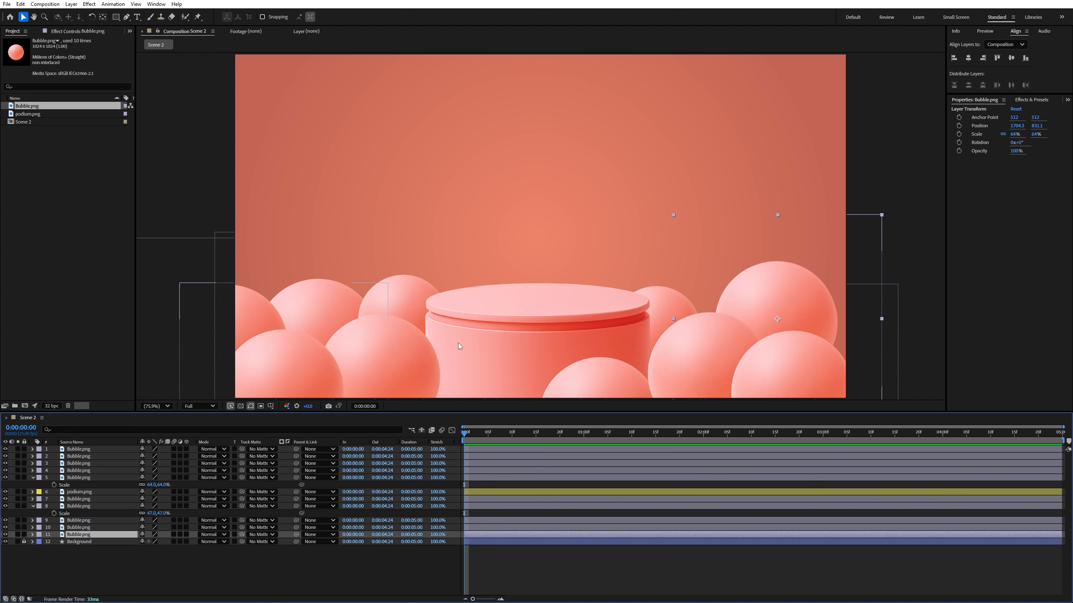
# Add two more rear bubble copies on the right, one at the frame's edge and one scaled to 43% nearer the podium
pyautogui.moveTo(761, 281); pyautogui.dragTo(689, 302)
pyautogui.hotkey('ctrl', 'd')
pyautogui.hotkey('ctrl', 'd')
pyautogui.moveTo(80, 535); pyautogui.dragTo(80, 552)
pyautogui.press('s')
pyautogui.moveTo(151, 556); pyautogui.dragTo(143, 556)
pyautogui.moveTo(707, 291); pyautogui.dragTo(704, 284)
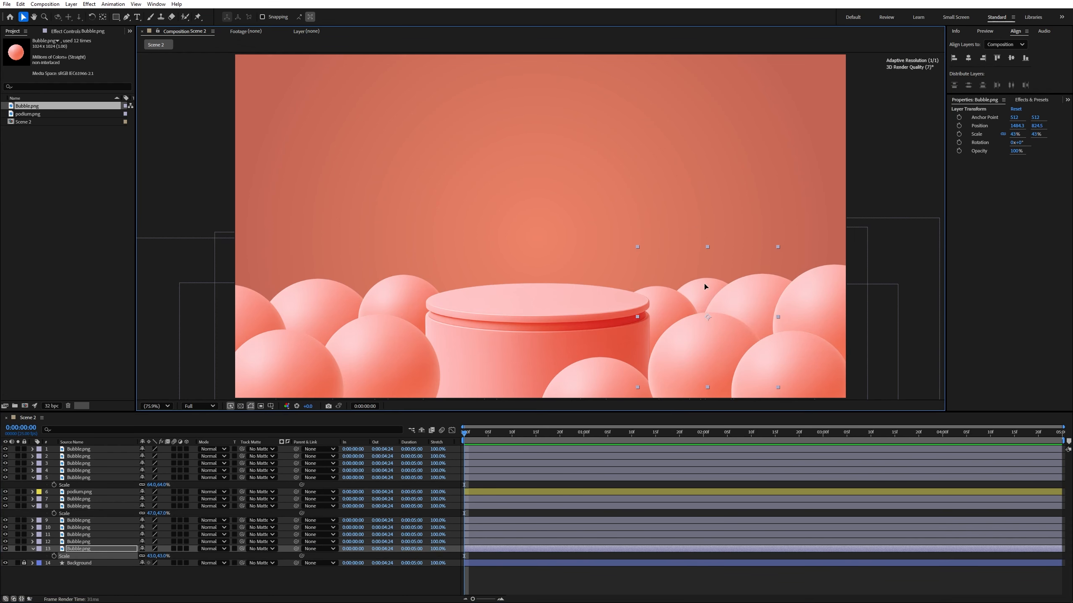
# Nudge the front right bubble slightly down and inward
pyautogui.scroll(-1, 474, 310)
pyautogui.scroll(3, 474, 309)
pyautogui.click(802, 375)
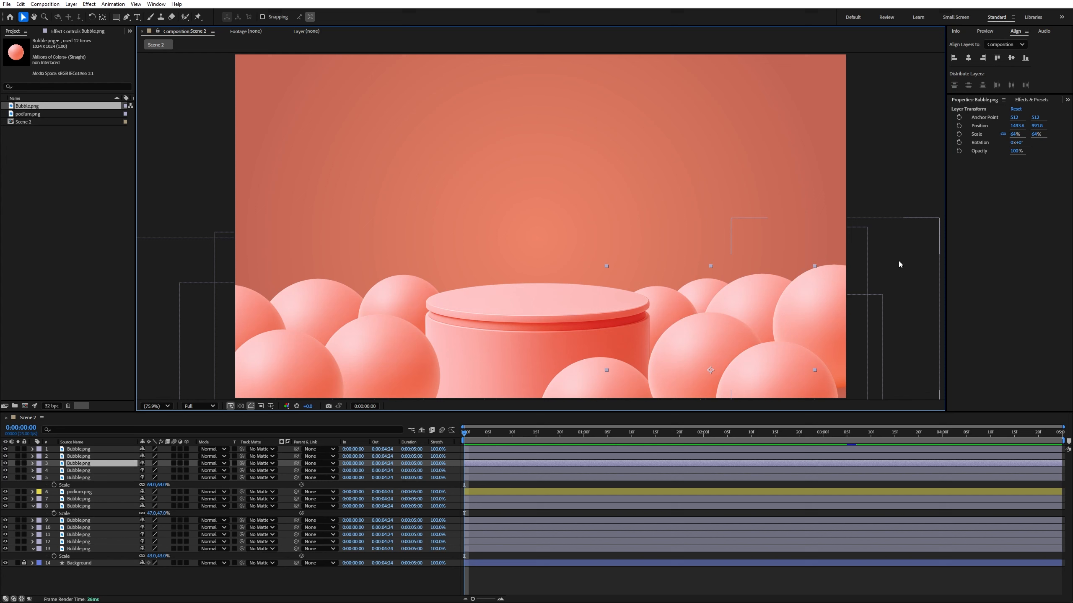
pyautogui.click(900, 307)
# Duplicate the bubble in front of the podium, move the copy to the left, and scale it to 81%
pyautogui.scroll(-3, 551, 350)
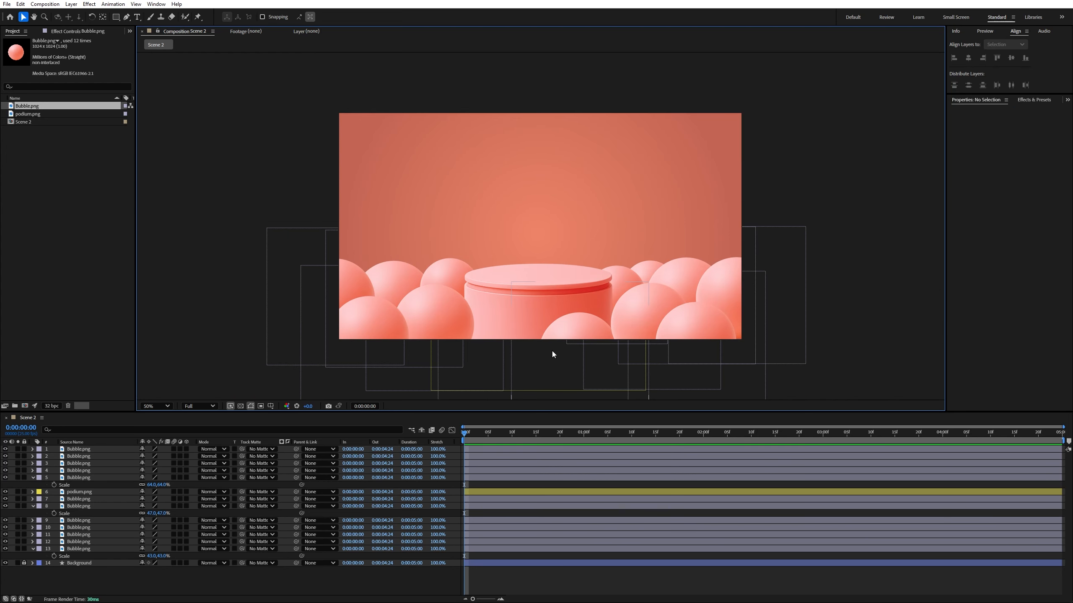
pyautogui.click(597, 337)
pyautogui.moveTo(597, 337); pyautogui.dragTo(515, 334)
pyautogui.hotkey('ctrl', 'd')
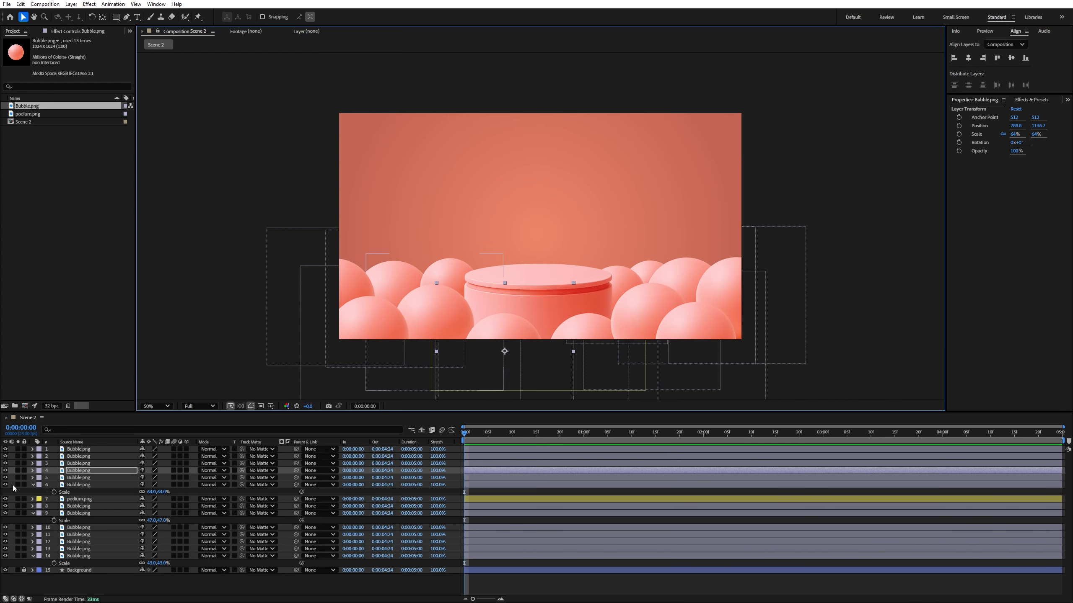
pyautogui.press('s')
pyautogui.moveTo(151, 478); pyautogui.dragTo(158, 478)
pyautogui.moveTo(502, 326); pyautogui.dragTo(515, 335)
# Fine-tune the positions of the two front left bubbles
pyautogui.moveTo(366, 311); pyautogui.dragTo(364, 310)
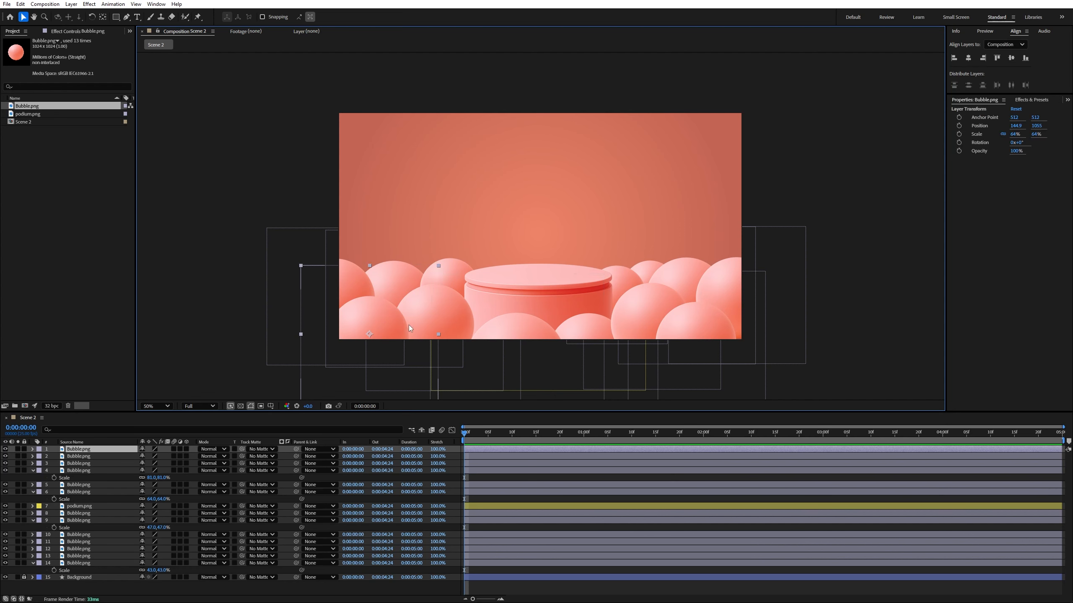
pyautogui.hotkey('ctrl', 'z')
pyautogui.click(446, 324)
pyautogui.hotkey('shift', '/')
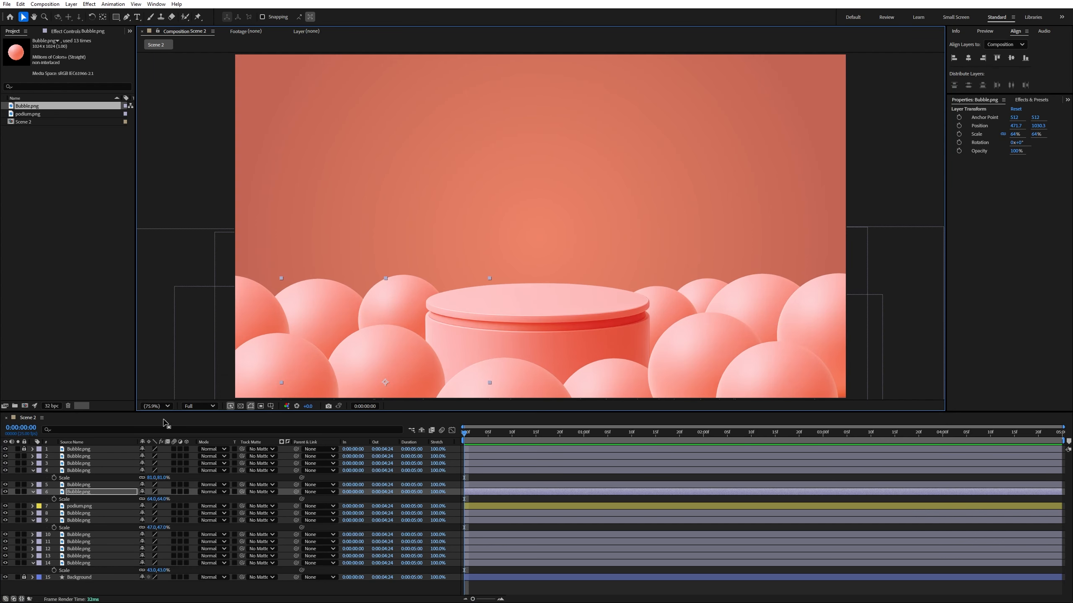
# Shift the bubble at the right edge outward and lower the front bubble right of the podium slightly
pyautogui.click(170, 407)
pyautogui.click(170, 422)
pyautogui.click(699, 258)
pyautogui.moveTo(699, 257); pyautogui.dragTo(670, 217)
pyautogui.moveTo(786, 270); pyautogui.dragTo(799, 272)
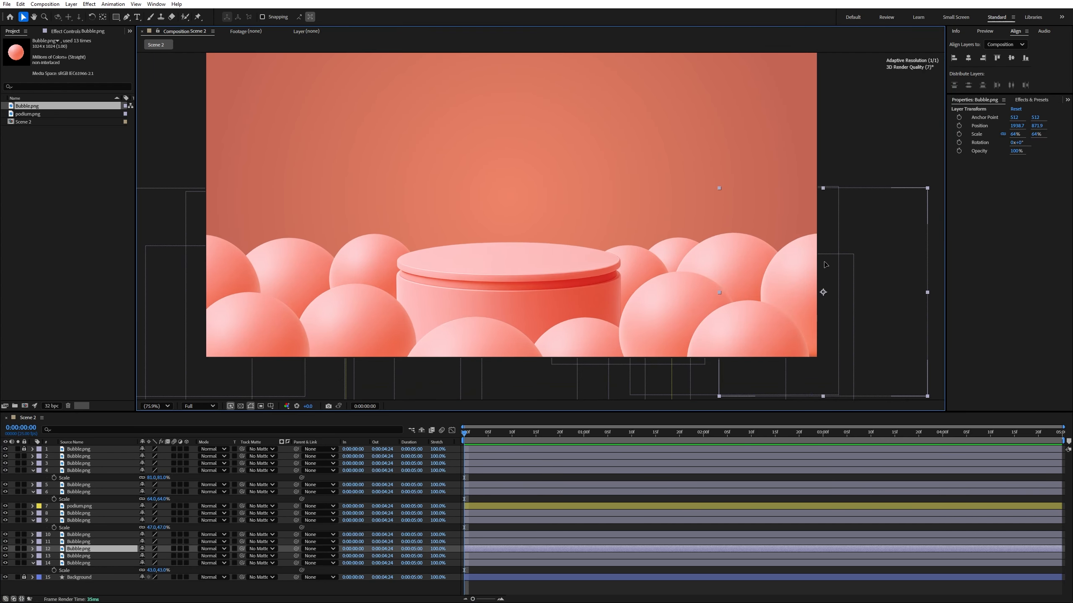
pyautogui.moveTo(680, 304); pyautogui.dragTo(680, 310)
pyautogui.click(809, 120)
pyautogui.scroll(-1, 810, 120)
pyautogui.moveTo(327, 258); pyautogui.dragTo(331, 260)
pyautogui.click(164, 407)
pyautogui.click(165, 421)
pyautogui.click(406, 291)
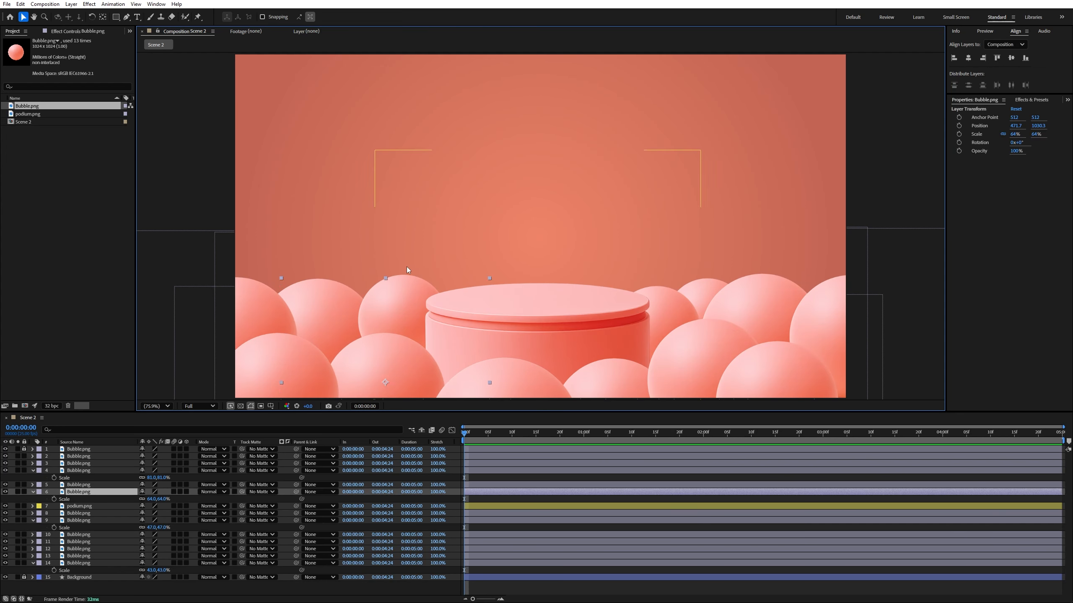
# Raise the podium higher in the frame and adjust the rear bubbles beside it
pyautogui.hotkey('ctrl', 'z')
pyautogui.moveTo(407, 270); pyautogui.dragTo(367, 274)
pyautogui.moveTo(622, 280); pyautogui.dragTo(604, 264)
pyautogui.click(220, 162)
pyautogui.scroll(-1, 220, 162)
pyautogui.click(693, 321)
pyautogui.hotkey('ctrl', 'z')
pyautogui.click(625, 281)
pyautogui.click(509, 394)
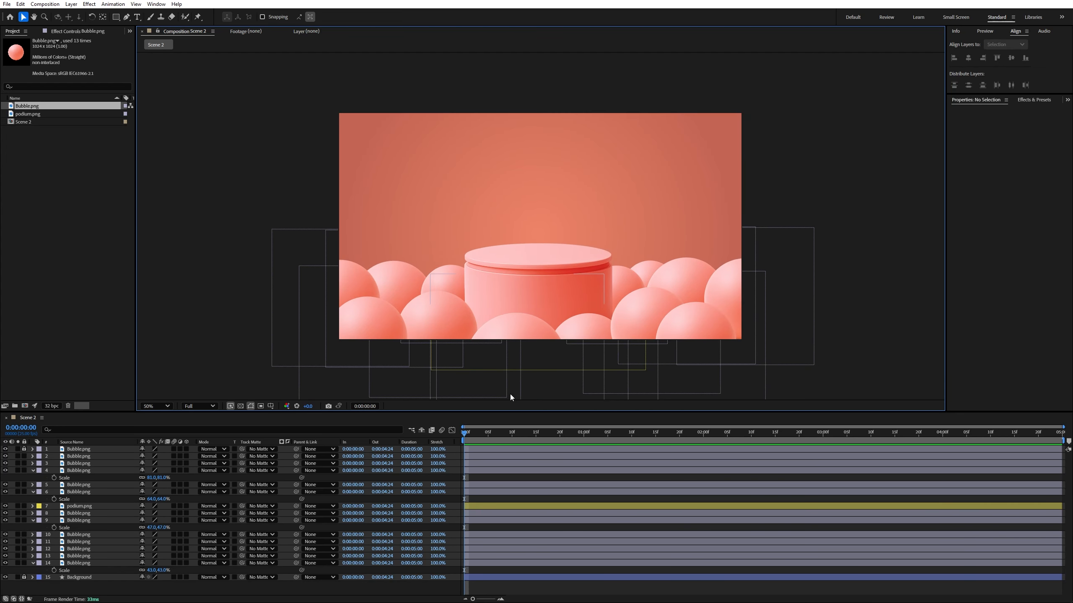
# Fit the composition in the viewer and collapse the expanded properties of the bubble layers
pyautogui.click(158, 406)
pyautogui.click(154, 419)
pyautogui.click(33, 470)
pyautogui.click(33, 485)
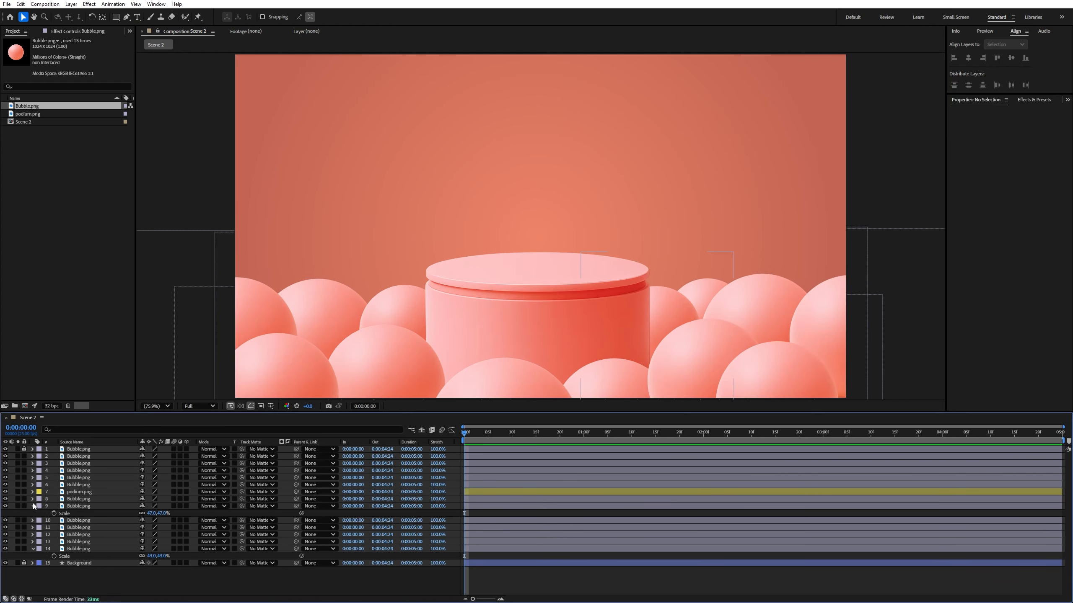
pyautogui.click(33, 506)
pyautogui.click(33, 542)
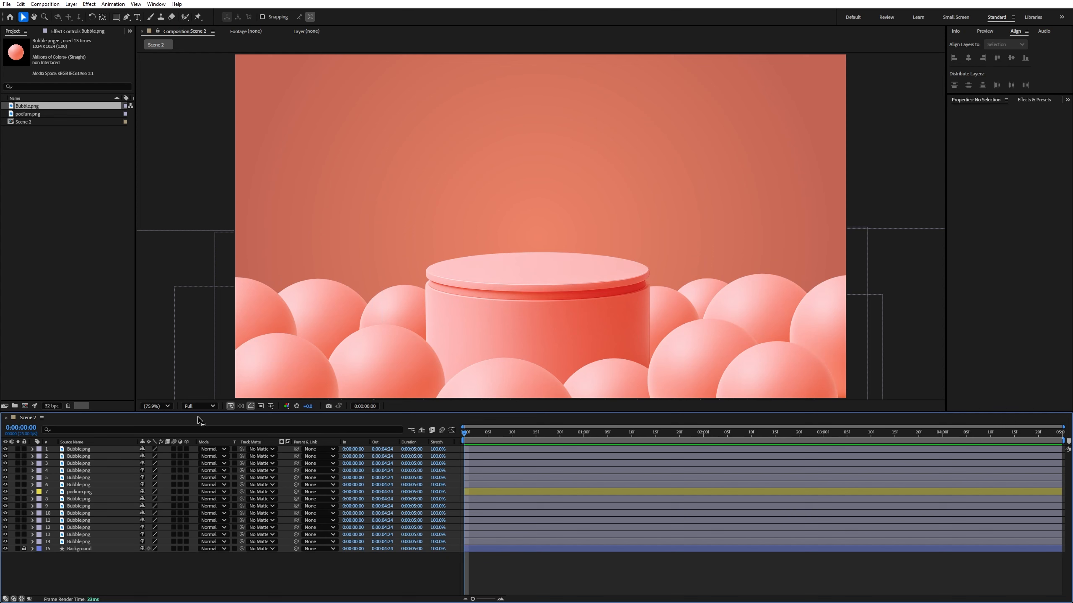
# Add the expression wiggle(1,35) to the Position of the topmost Bubble.png layer and preview the motion
pyautogui.click(105, 450)
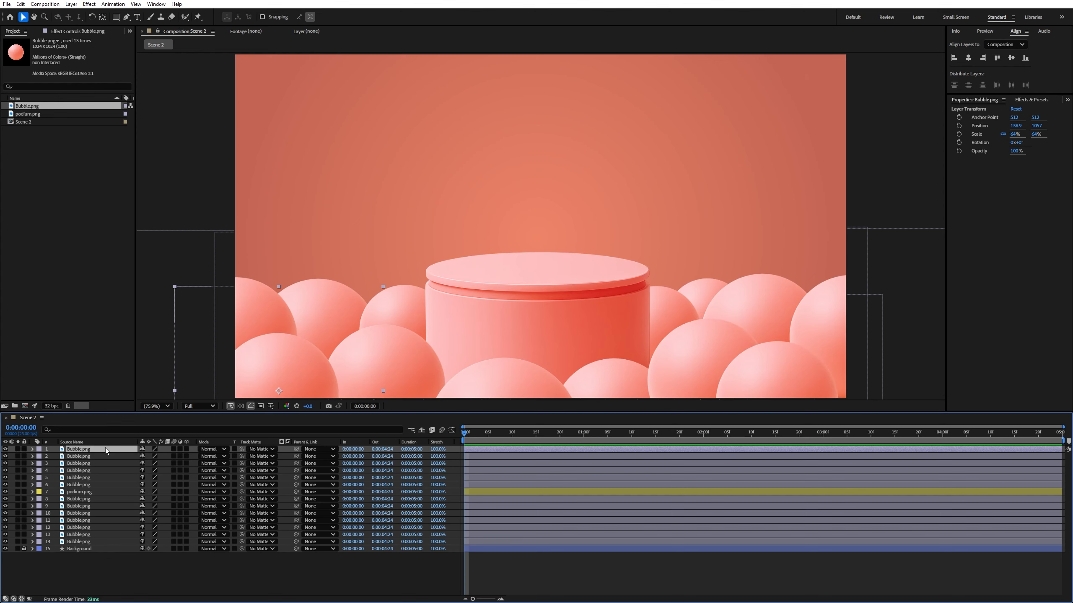
pyautogui.press('p')
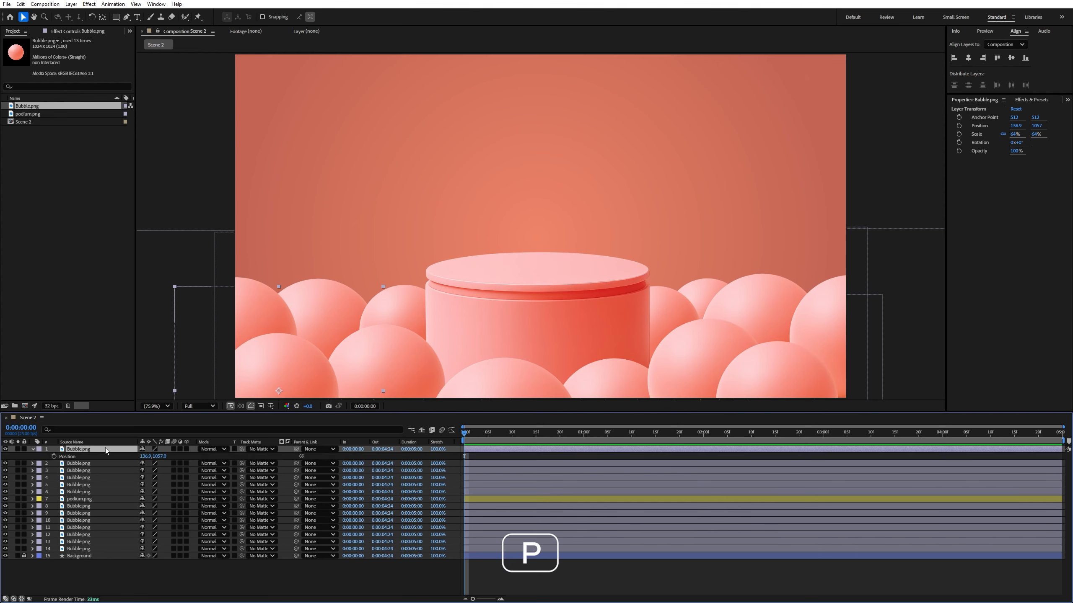
pyautogui.keyDown('alt'); pyautogui.click(53, 458); pyautogui.keyUp('alt')
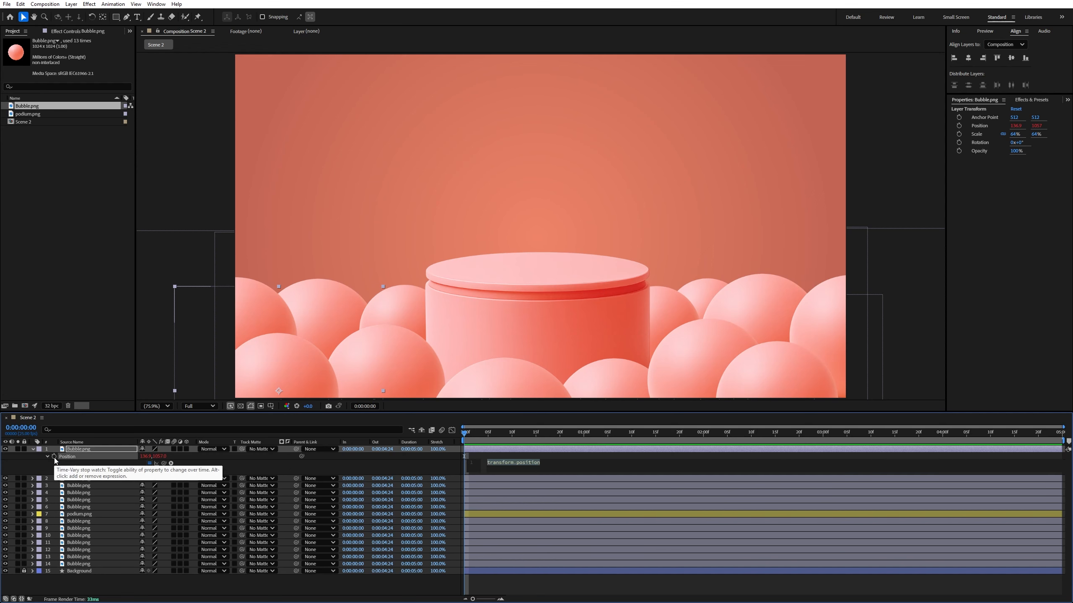
pyautogui.write('wigg')
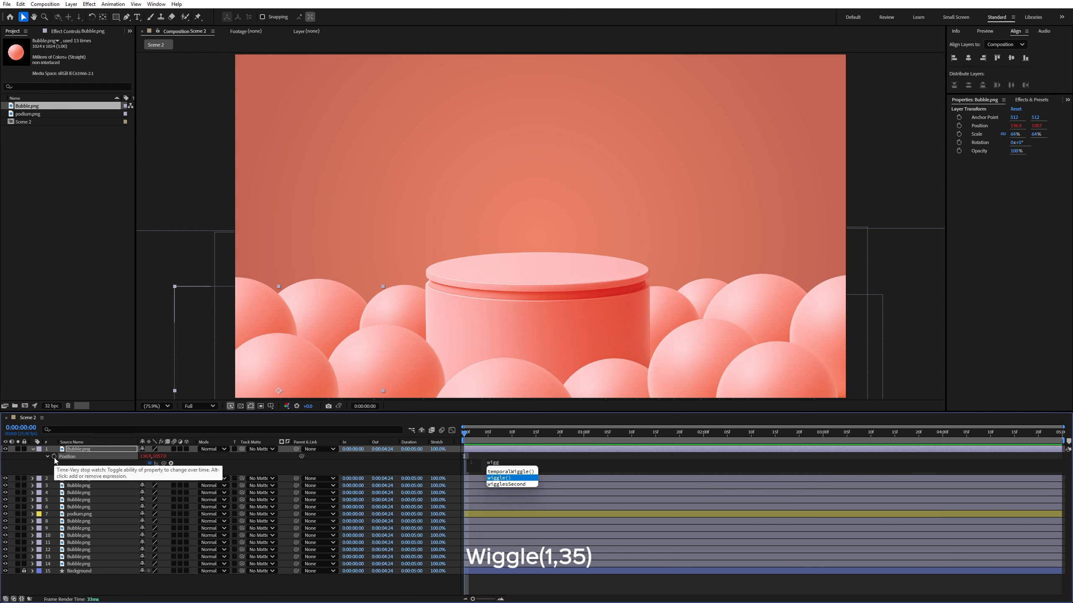
pyautogui.press('Return')
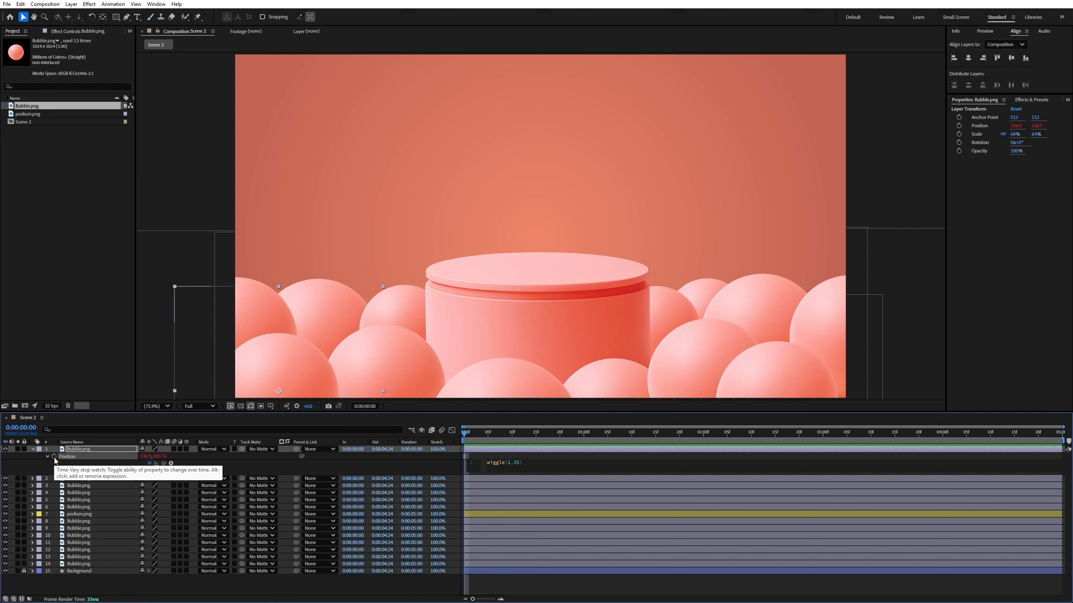
pyautogui.click(448, 436)
pyautogui.press('space')
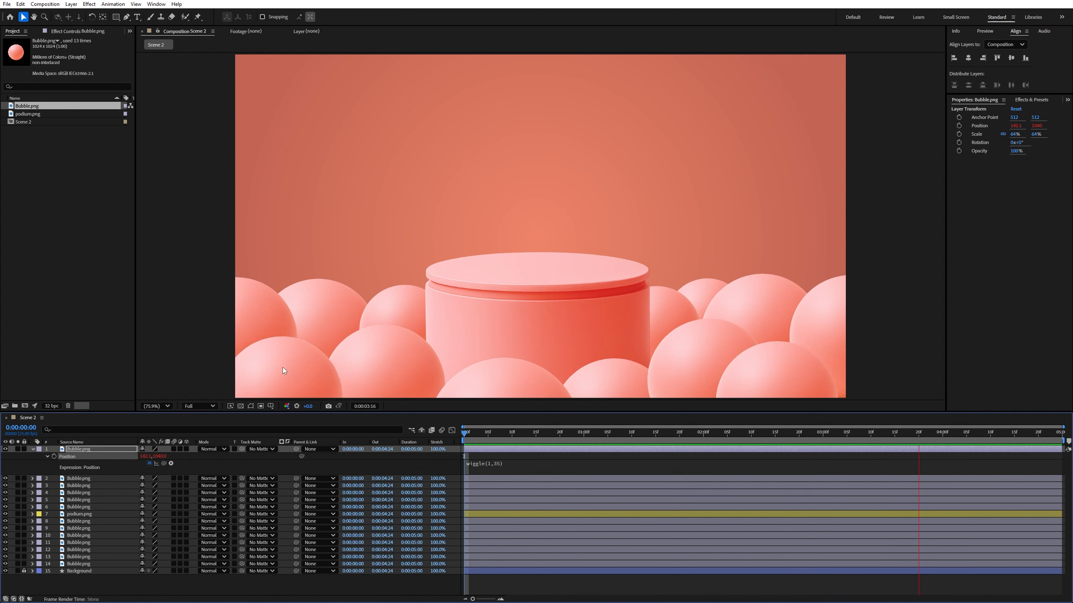
pyautogui.press('space')
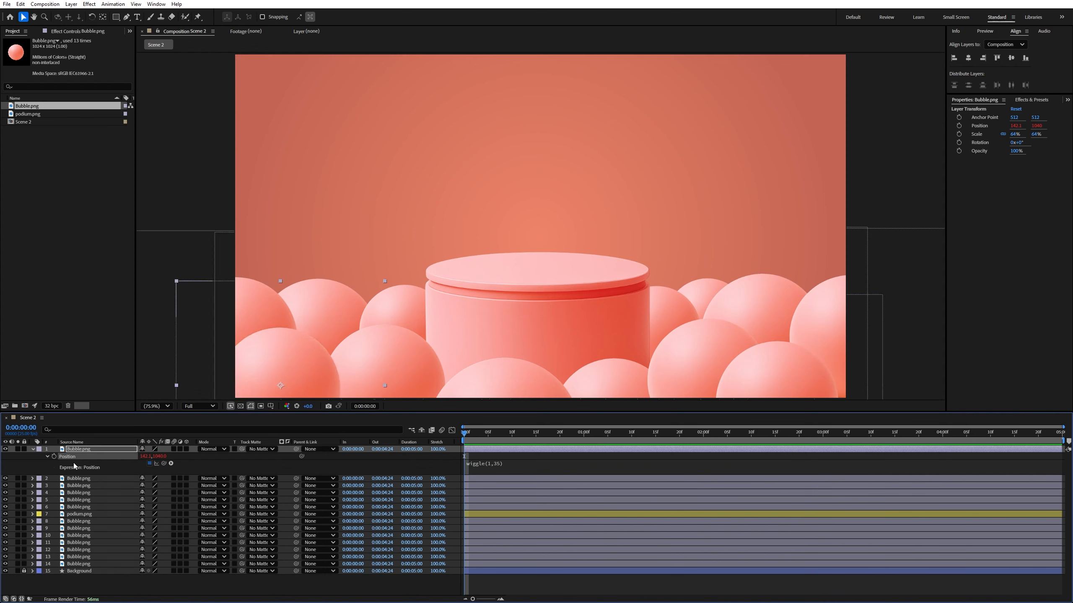
# Copy only the wiggle expression from the topmost Bubble.png layer onto all other bubble layers, excluding podium.png, and preview the motion
pyautogui.rightClick(76, 459)
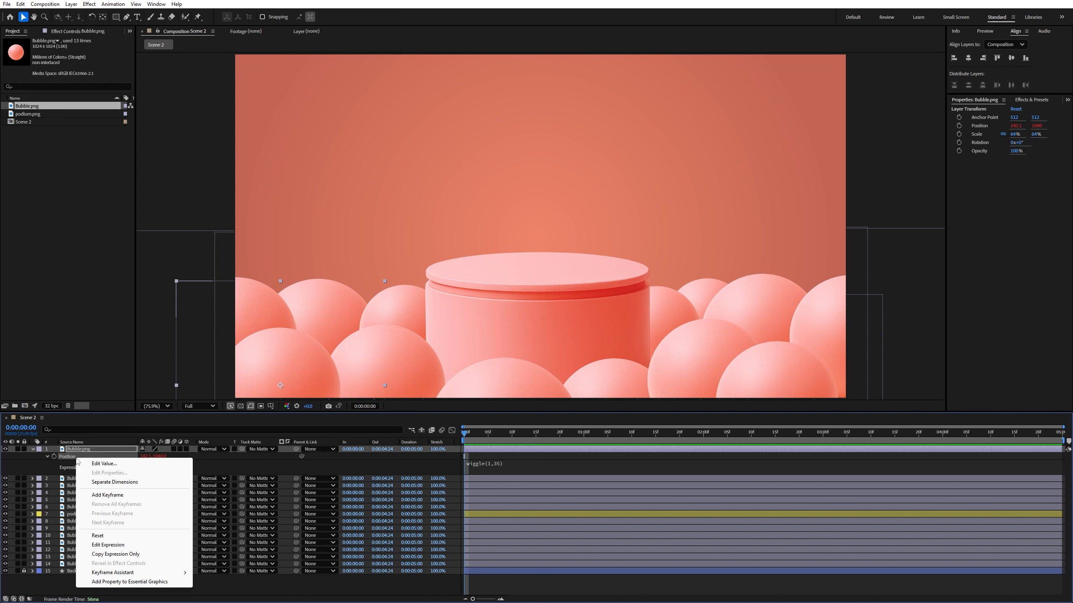
pyautogui.click(121, 555)
pyautogui.hotkey('ctrl', 'Down')
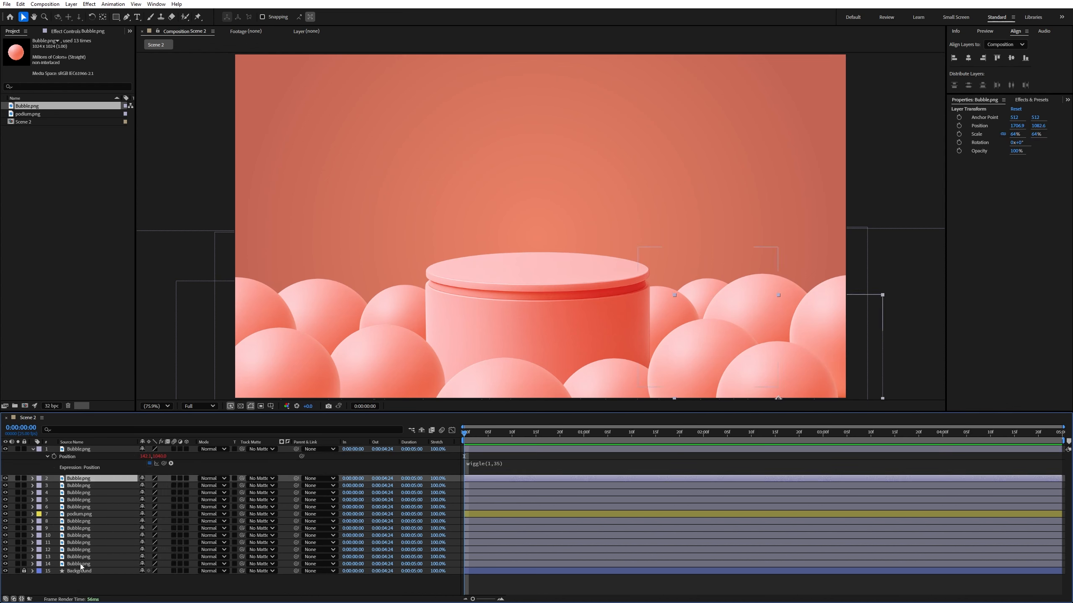
pyautogui.keyDown('shift'); pyautogui.click(82, 566); pyautogui.keyUp('shift')
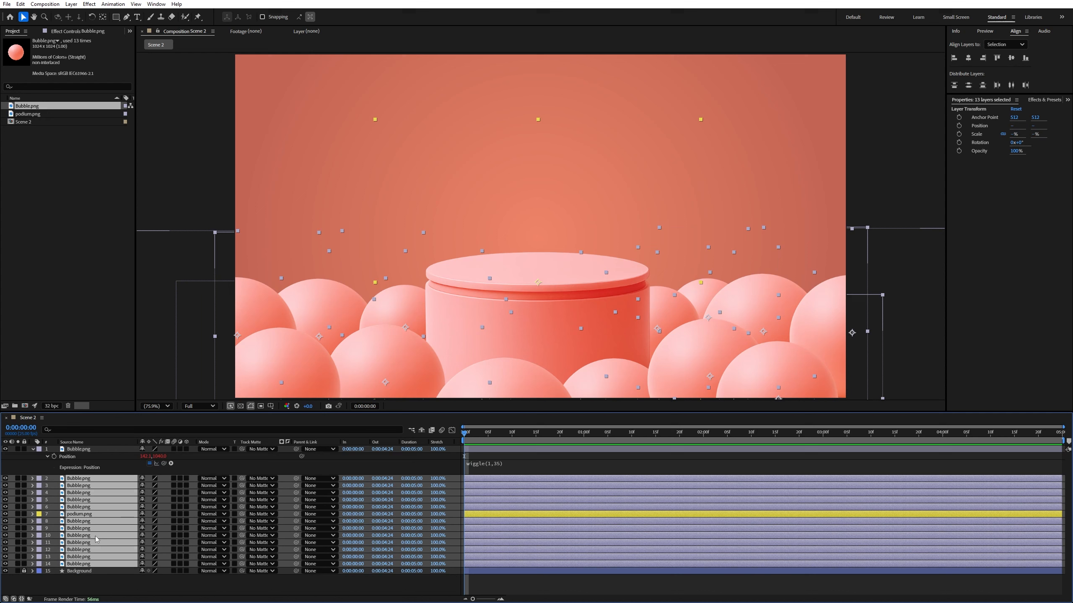
pyautogui.keyDown('ctrl'); pyautogui.click(78, 515); pyautogui.keyUp('ctrl')
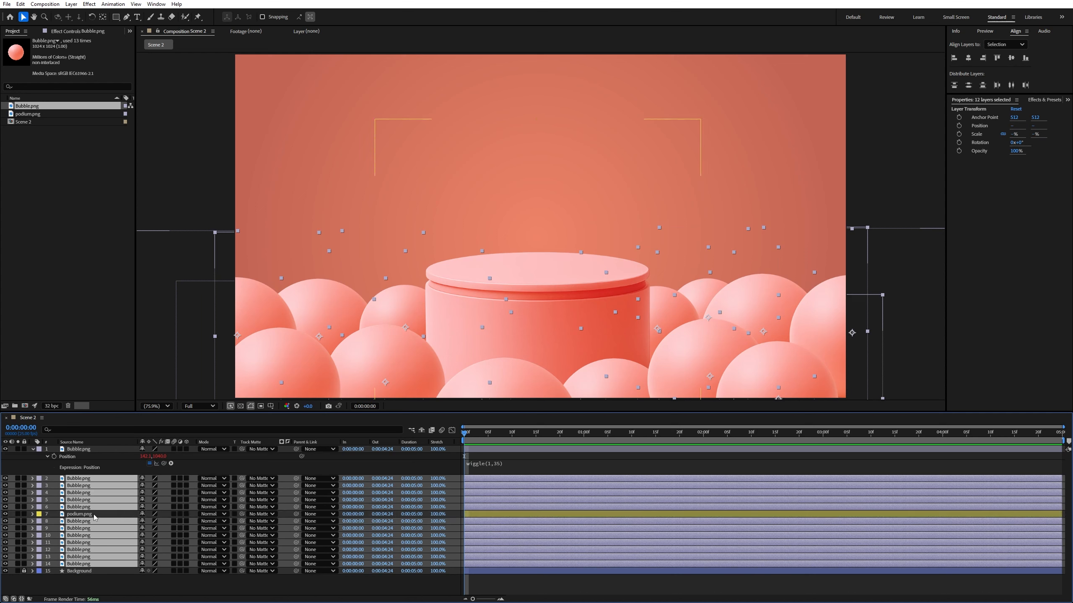
pyautogui.hotkey('ctrl', 'v')
pyautogui.click(22, 5)
pyautogui.moveTo(9, 5)
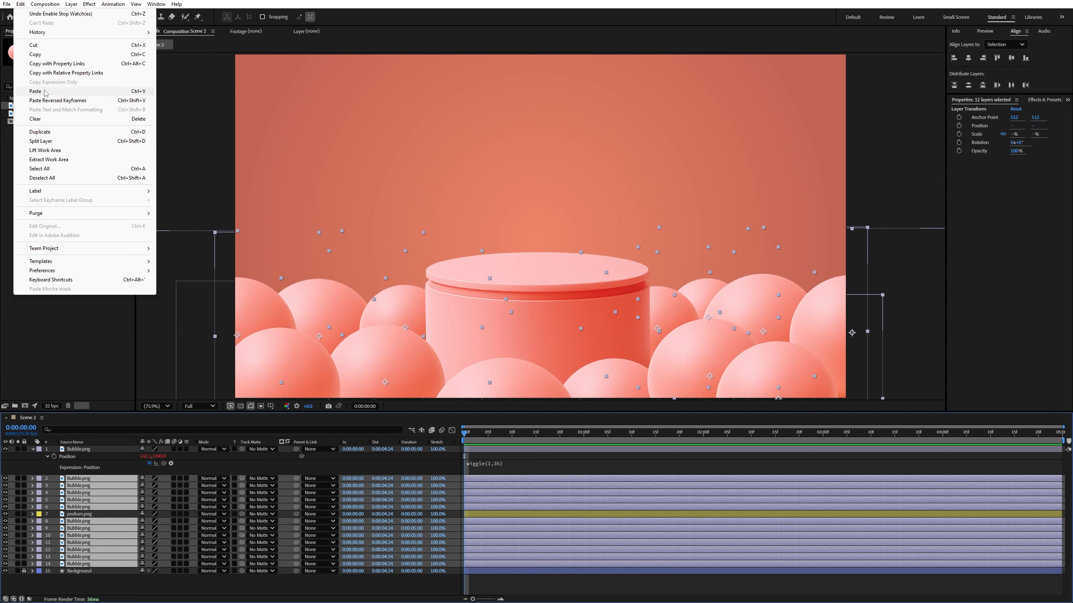
pyautogui.click(47, 95)
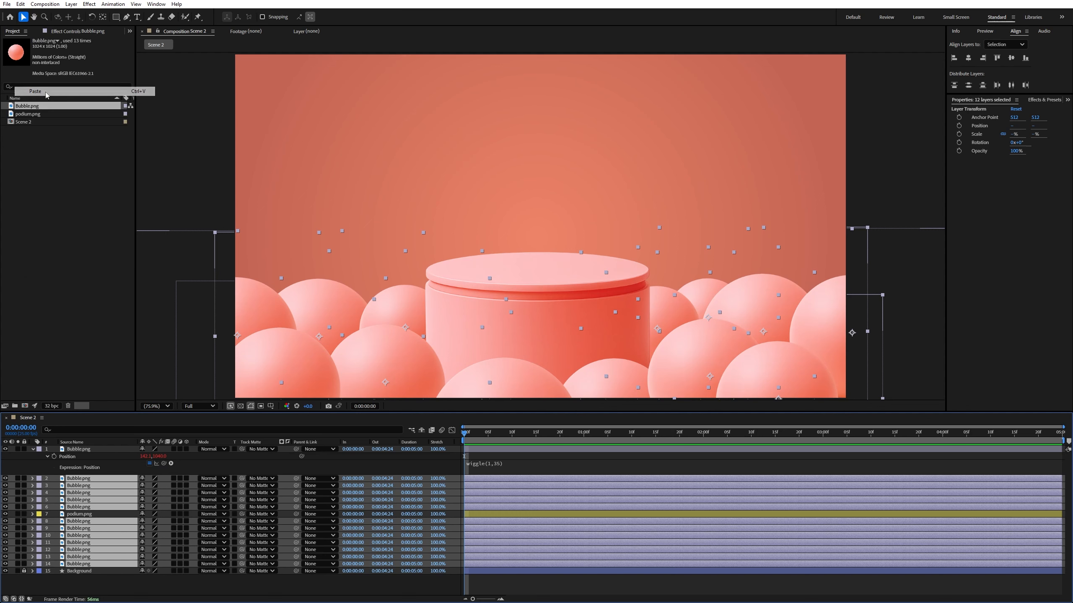
pyautogui.click(202, 118)
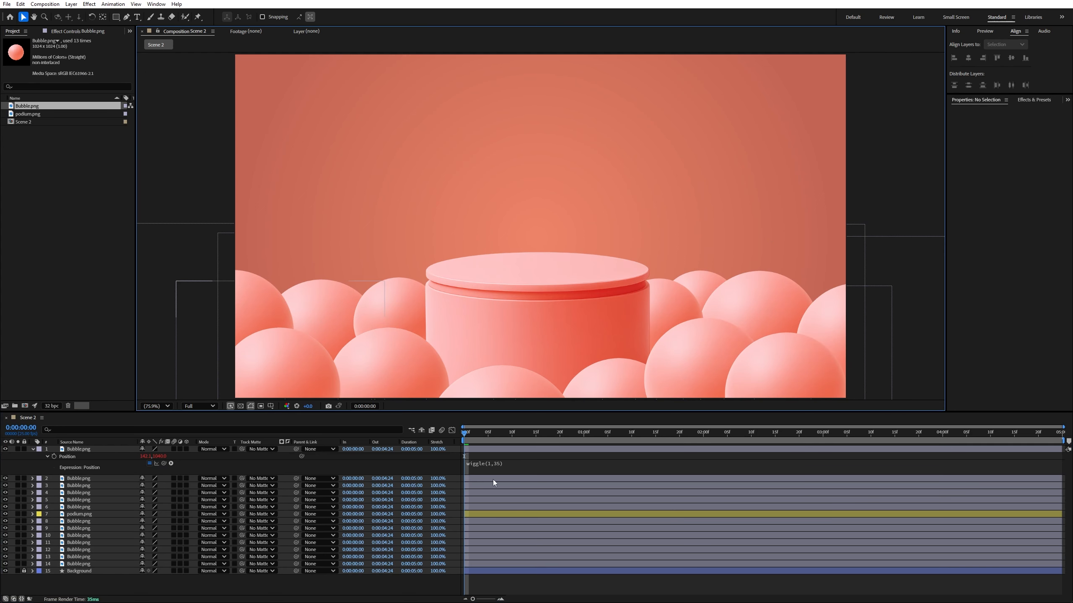
pyautogui.press('space')
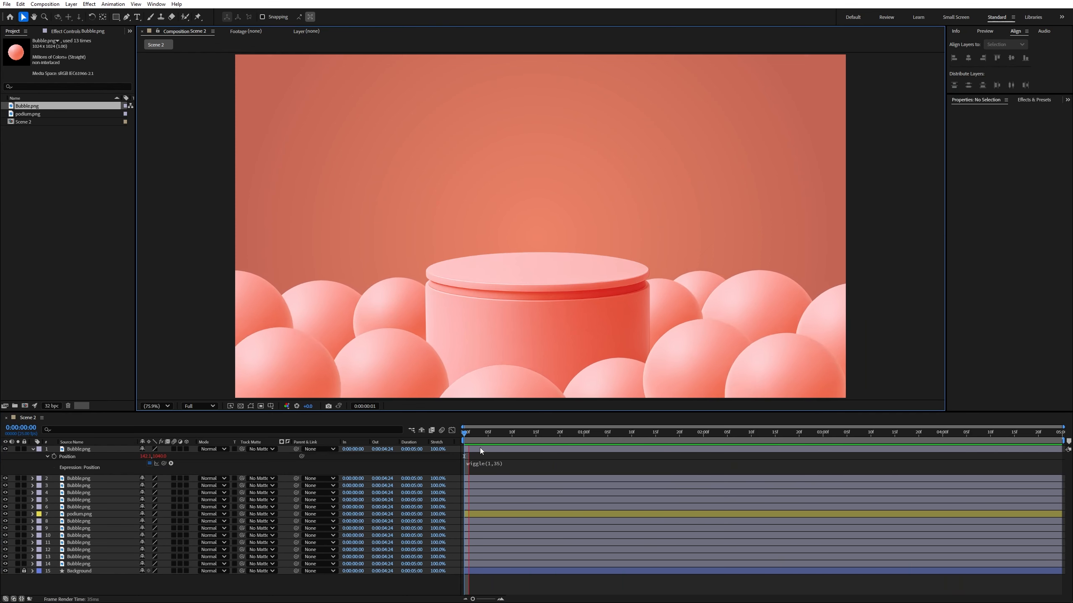
pyautogui.press('space')
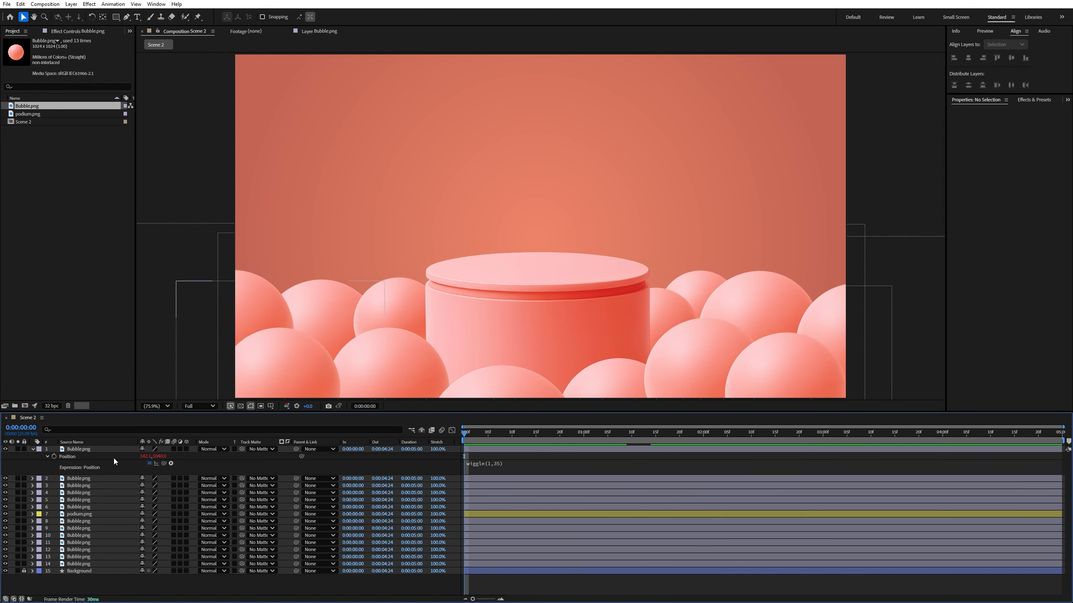
# Collapse the topmost bubble layer's properties and add a null object renamed "ball controller"
pyautogui.click(33, 449)
pyautogui.rightClick(114, 566)
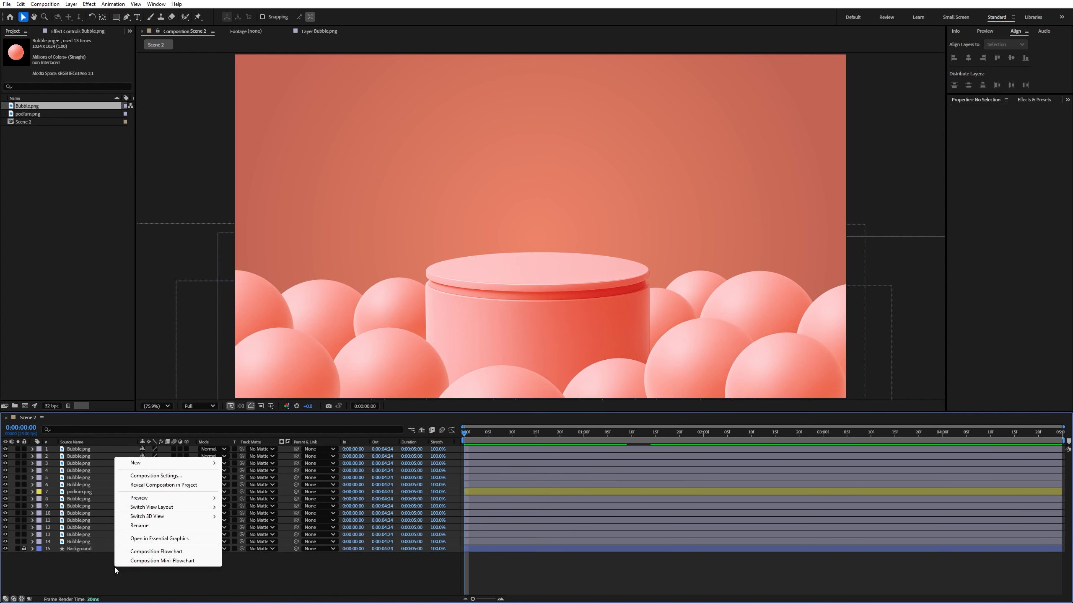
pyautogui.moveTo(153, 462)
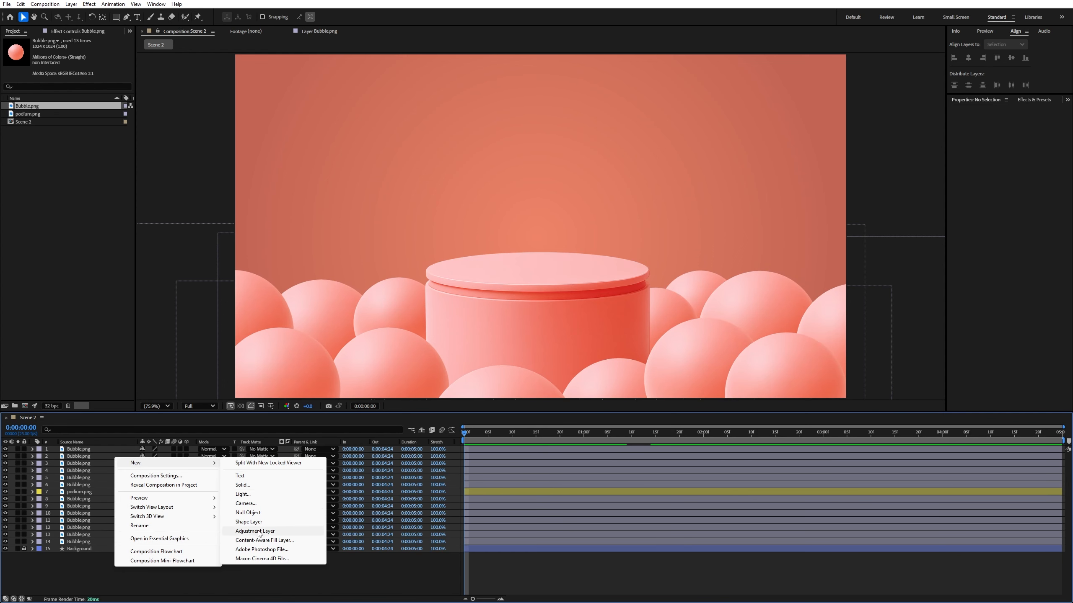
pyautogui.click(248, 514)
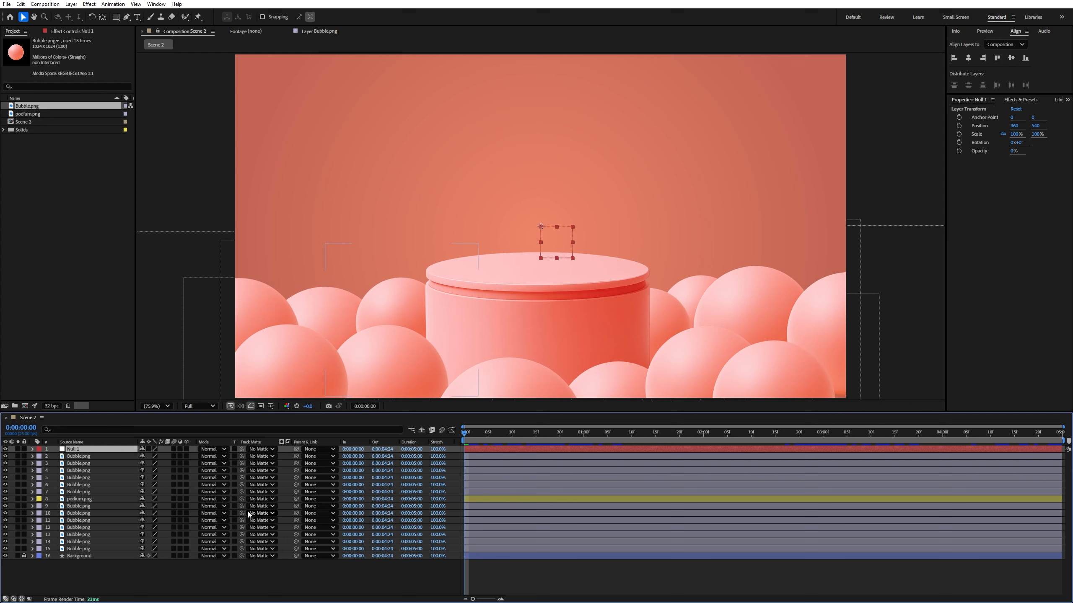
pyautogui.press('Return')
pyautogui.write('ba')
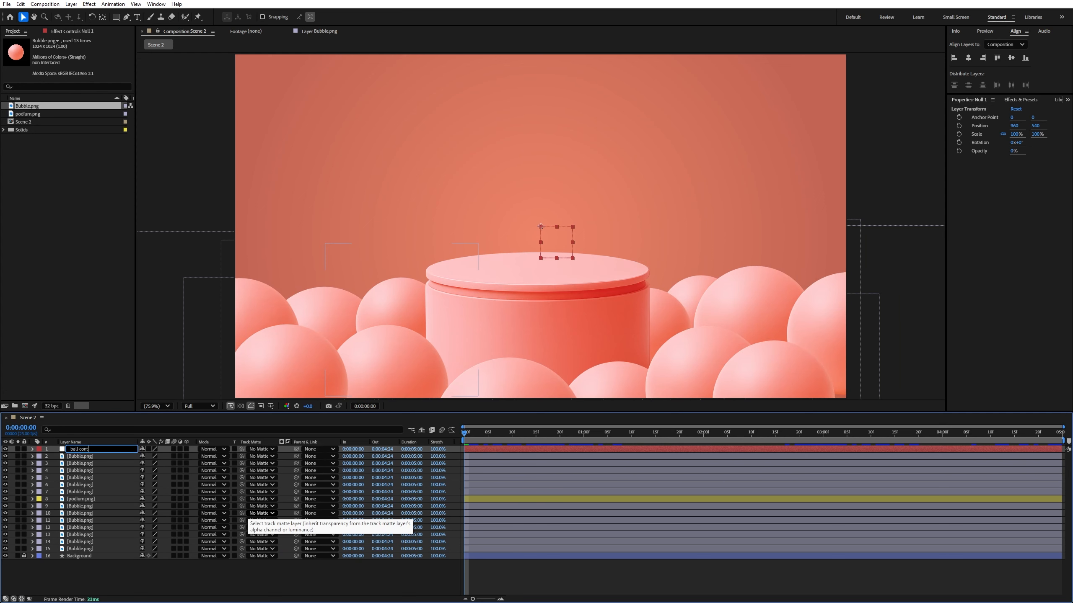
pyautogui.write('ll controller')
pyautogui.press('Return')
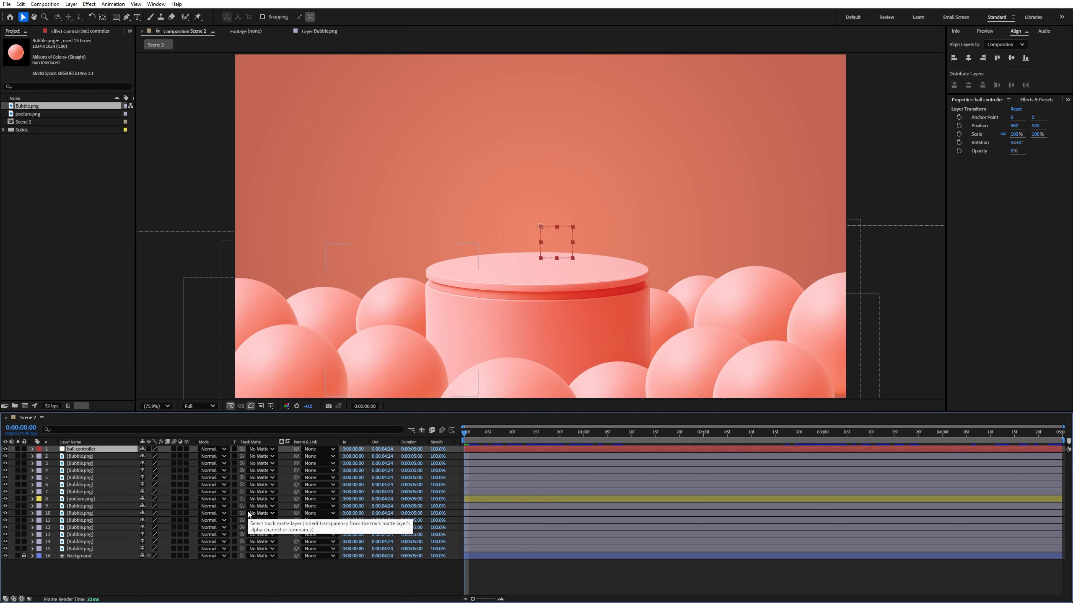
# Parent all Bubble.png layers, but not podium.png, to the ball controller null
pyautogui.click(89, 460)
pyautogui.keyDown('shift'); pyautogui.click(77, 550); pyautogui.keyUp('shift')
pyautogui.keyDown('ctrl'); pyautogui.click(74, 500); pyautogui.keyUp('ctrl')
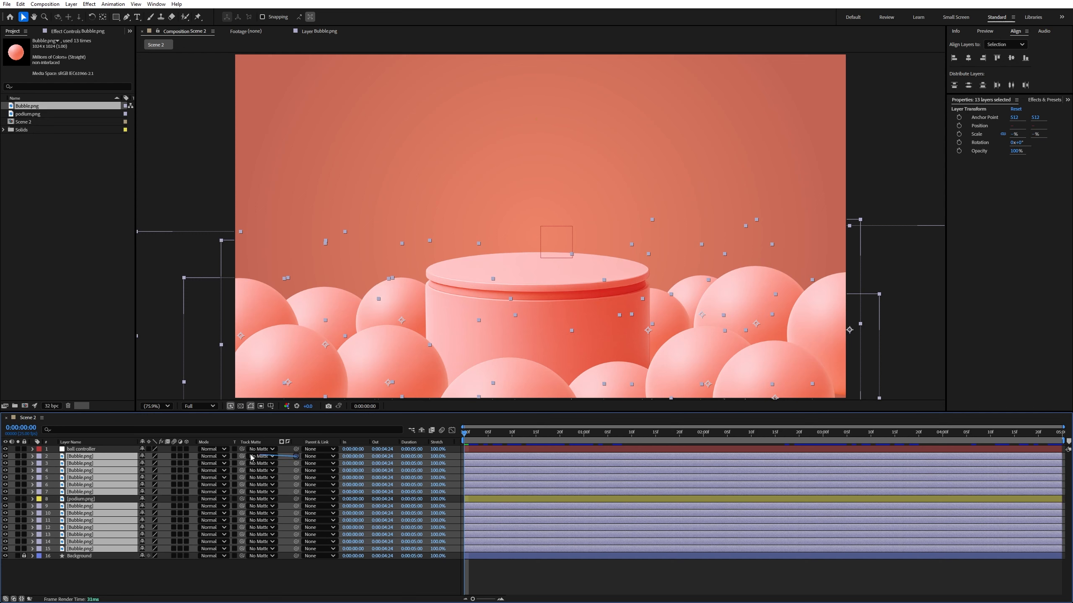
pyautogui.moveTo(251, 457); pyautogui.dragTo(96, 451)
pyautogui.click(97, 452)
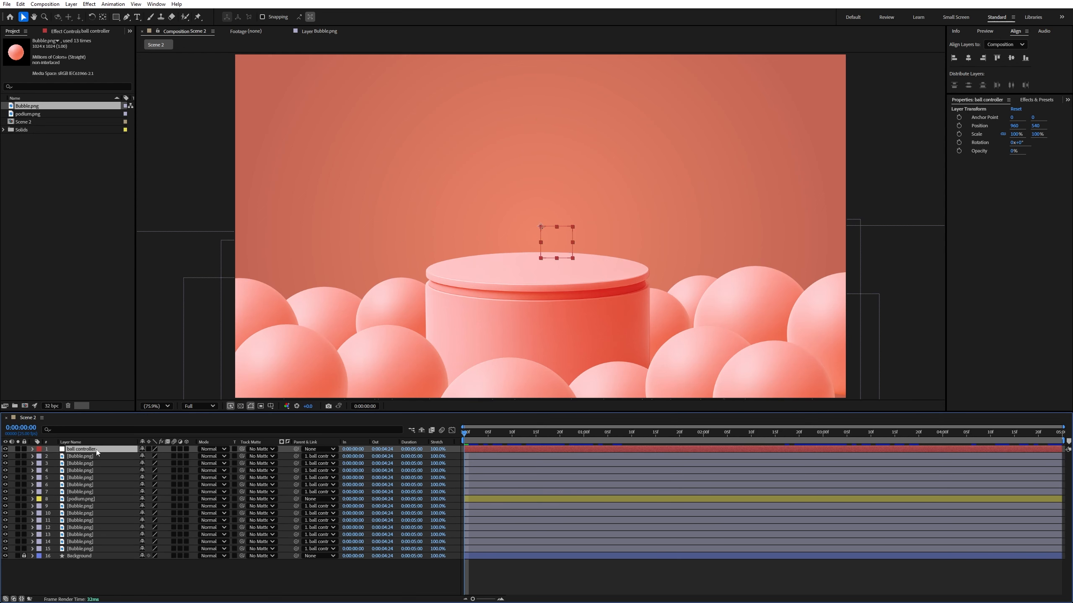
pyautogui.click(77, 575)
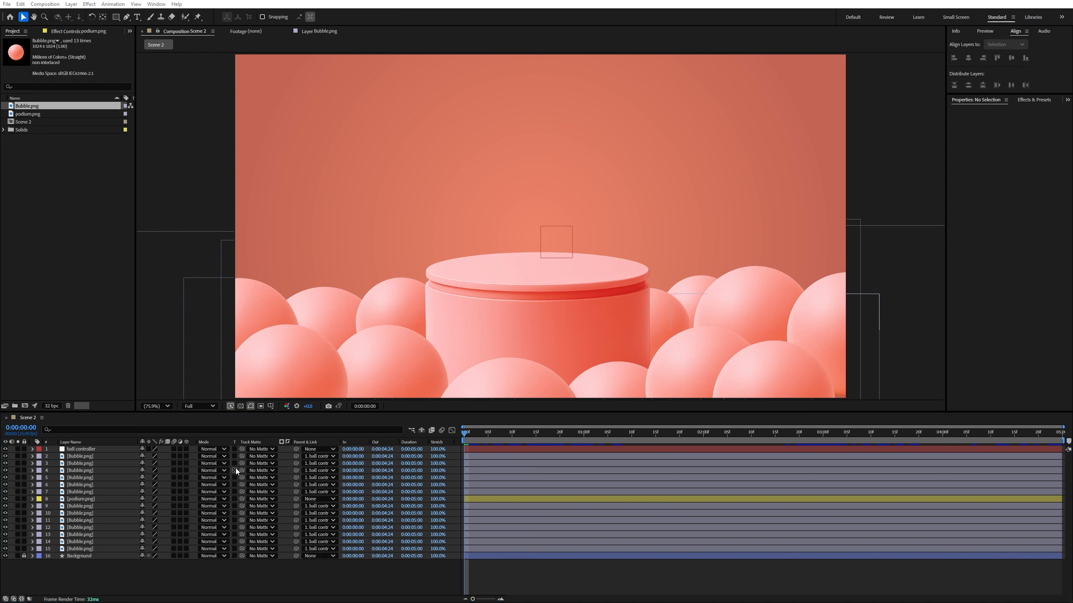
# Import Packaging.png, add it to the composition, scale it to 44% and stand it on the podium
pyautogui.moveTo(8, 257); pyautogui.dragTo(52, 174)
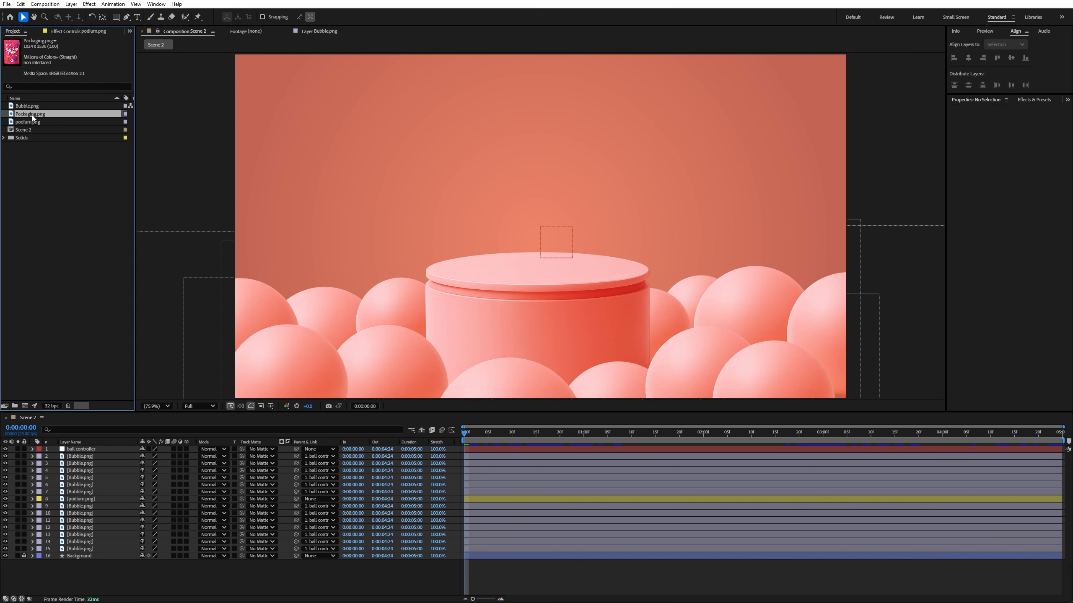
pyautogui.moveTo(33, 117); pyautogui.dragTo(584, 198)
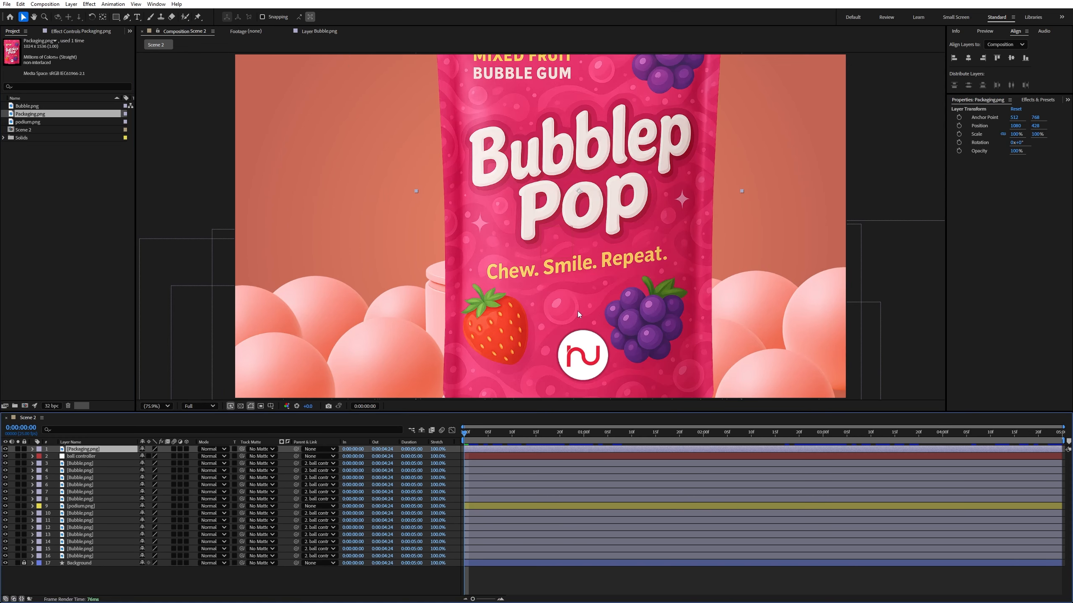
pyautogui.press('s')
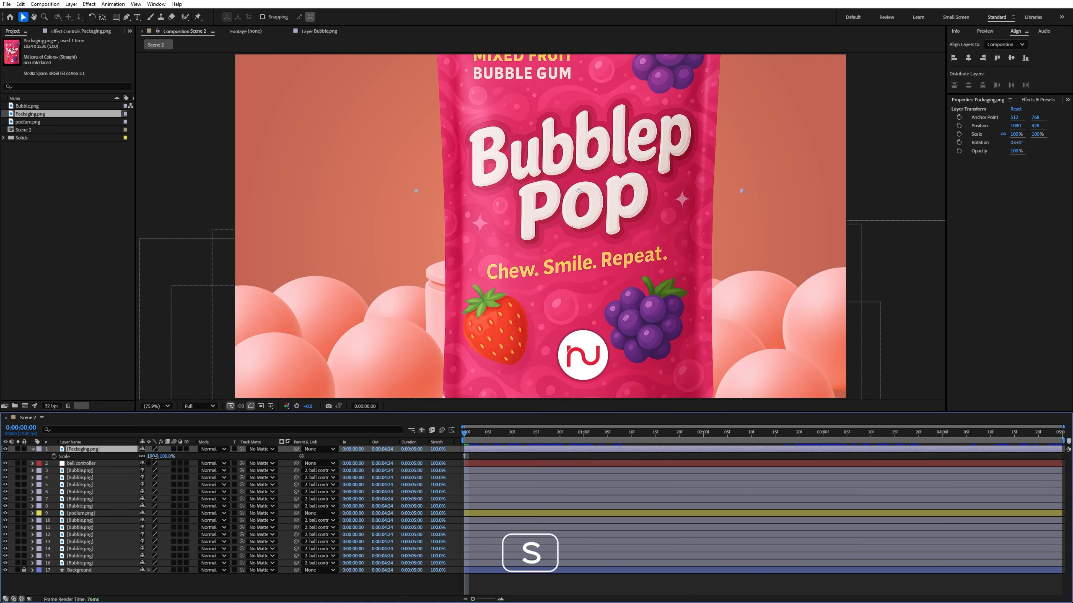
pyautogui.moveTo(153, 457); pyautogui.dragTo(129, 457)
pyautogui.moveTo(578, 232); pyautogui.dragTo(538, 215)
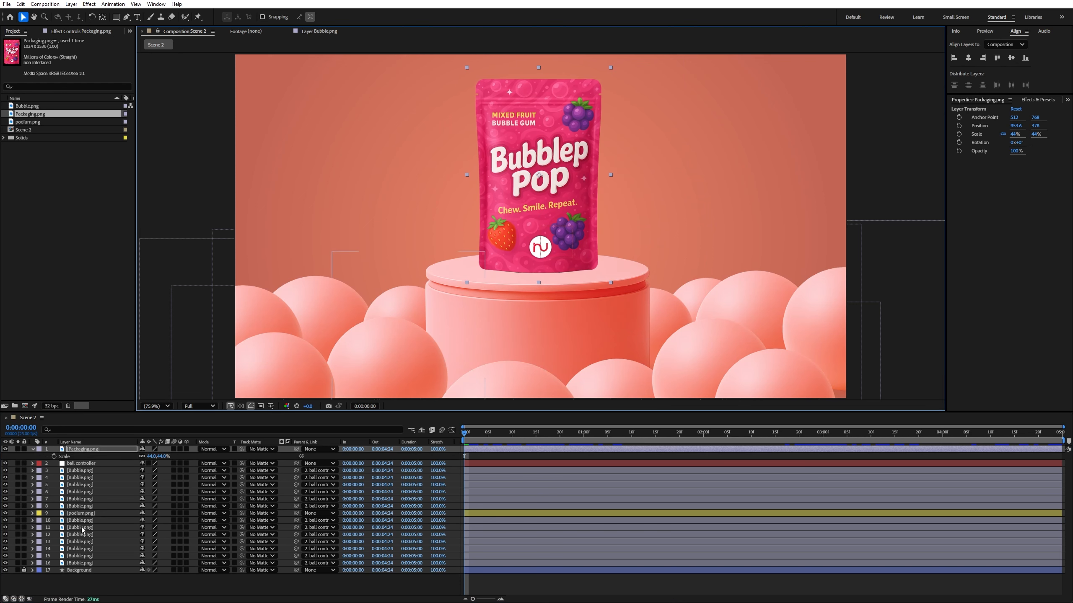
# Lower the podium slightly and move the packaging down so it rests on the podium's top
pyautogui.click(80, 513)
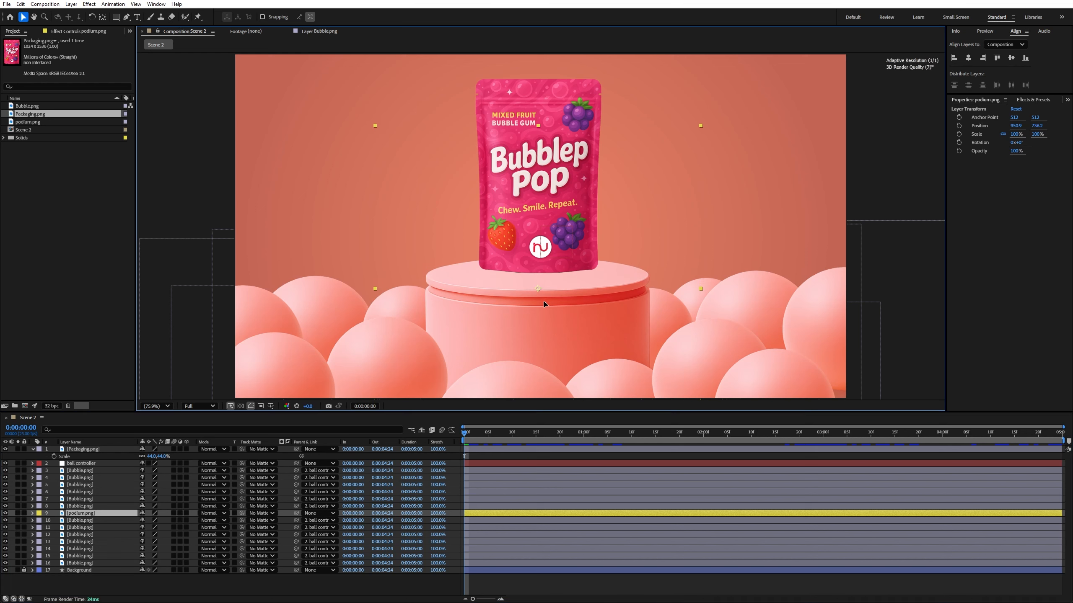
pyautogui.moveTo(543, 303); pyautogui.dragTo(543, 303)
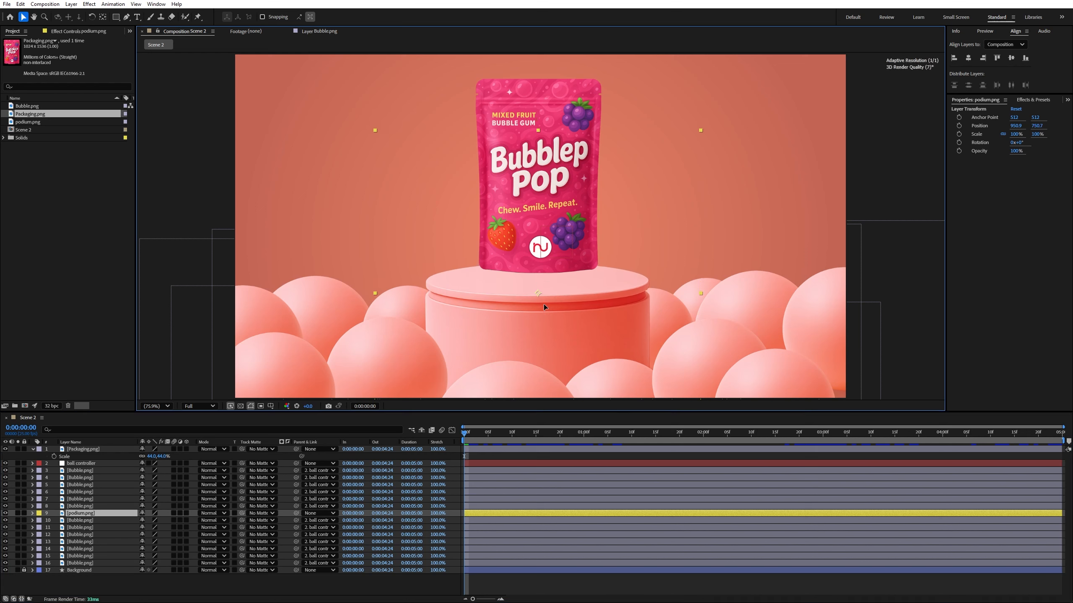
pyautogui.click(273, 171)
pyautogui.moveTo(564, 122); pyautogui.dragTo(567, 134)
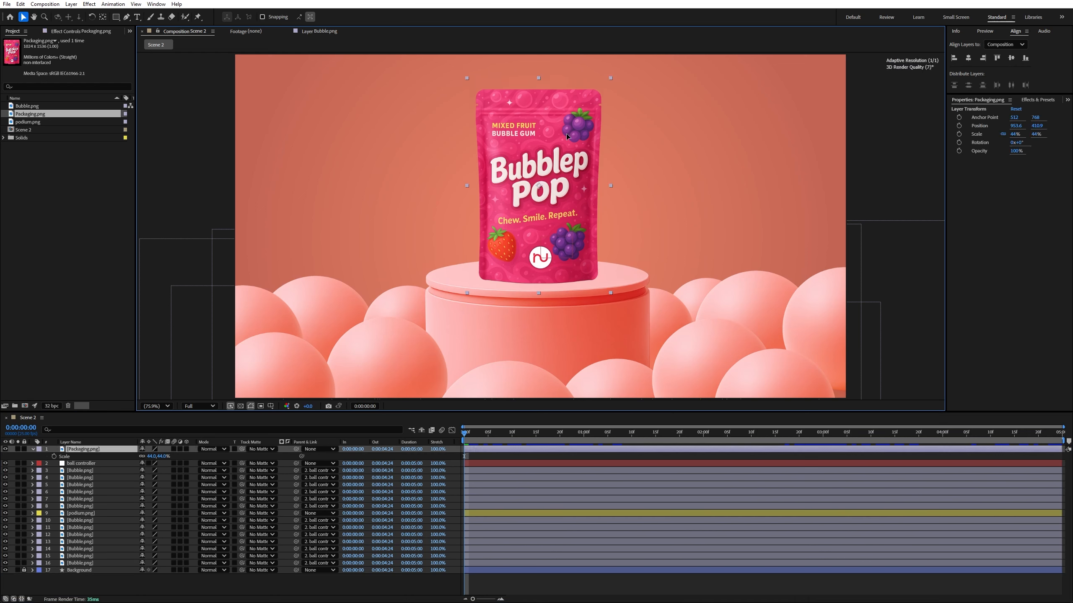
# Scale the podium layer to 87% and move it down below the packaging
pyautogui.click(80, 512)
pyautogui.press('s')
pyautogui.moveTo(156, 521); pyautogui.dragTo(148, 522)
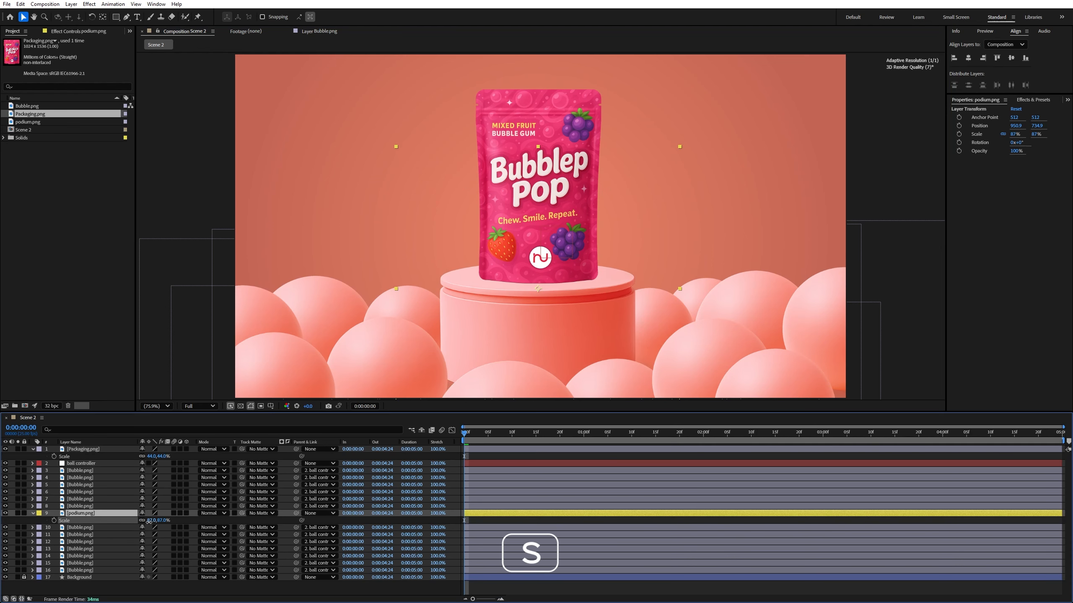
pyautogui.click(542, 303)
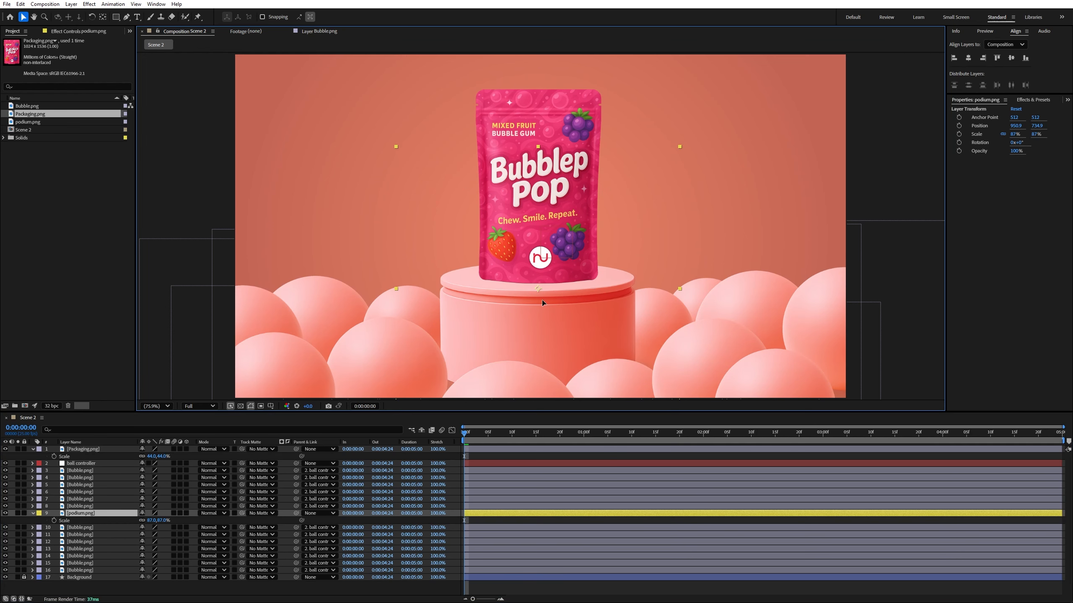
pyautogui.moveTo(542, 301); pyautogui.dragTo(542, 316)
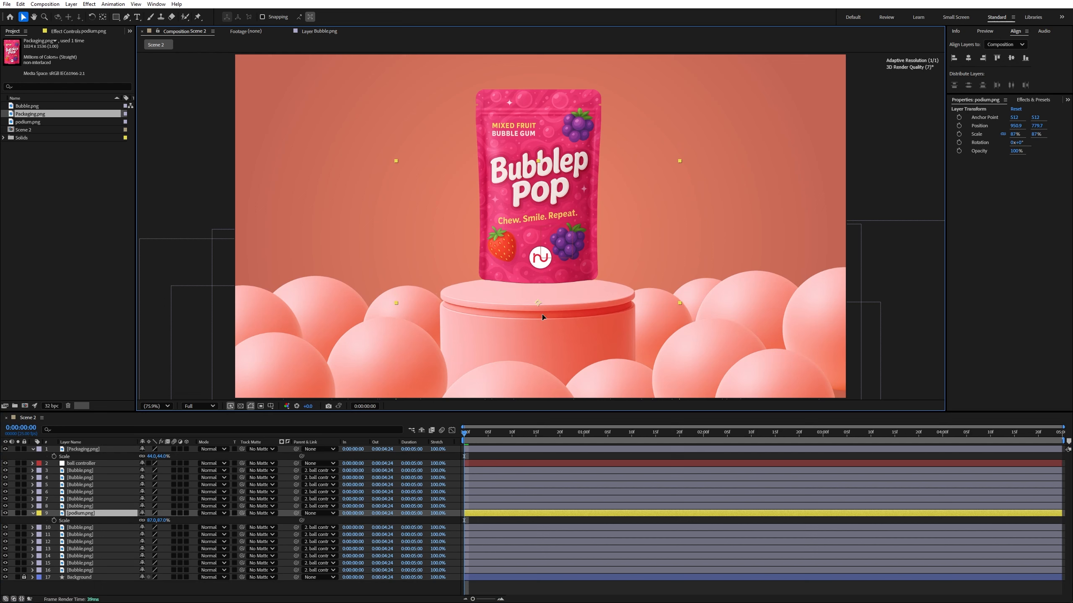
# Move the packaging down onto the smaller podium and fit the composition in the viewer
pyautogui.click(202, 161)
pyautogui.moveTo(540, 166); pyautogui.dragTo(539, 182)
pyautogui.scroll(-1, 297, 298)
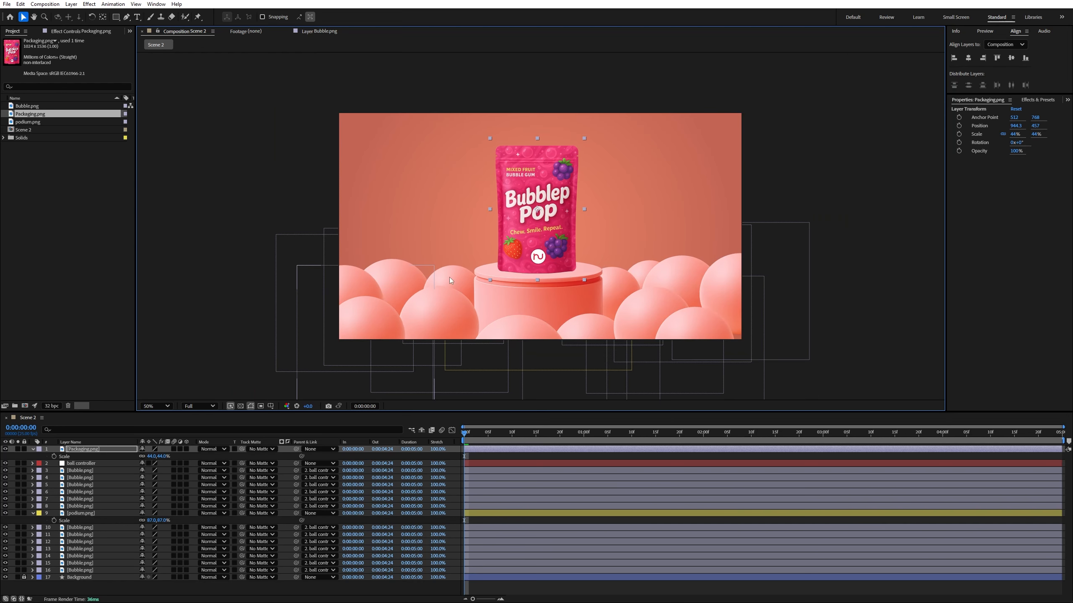
pyautogui.click(153, 406)
pyautogui.click(160, 419)
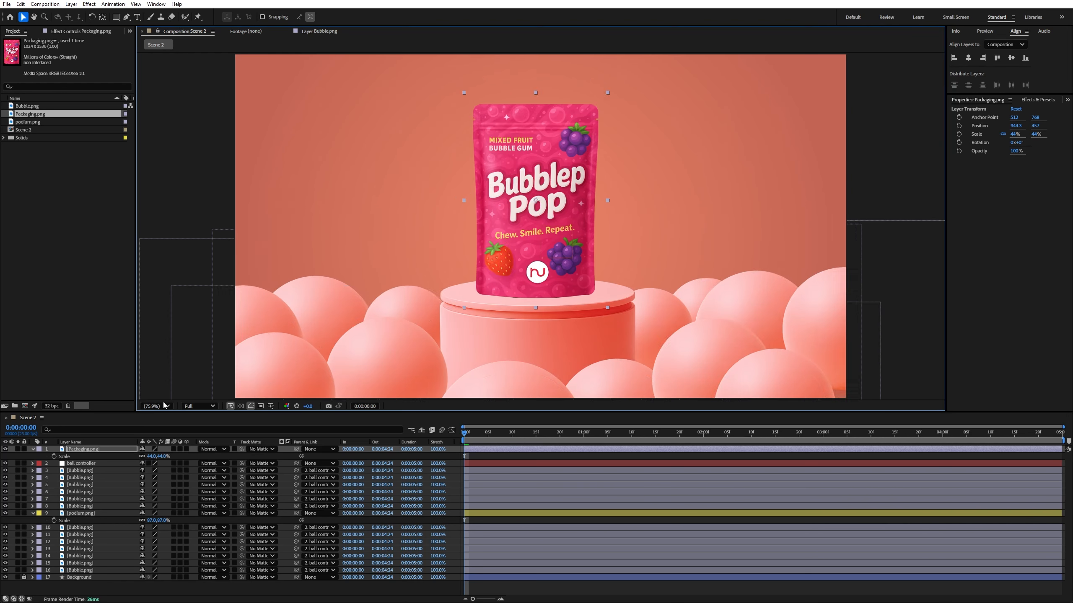
pyautogui.click(169, 256)
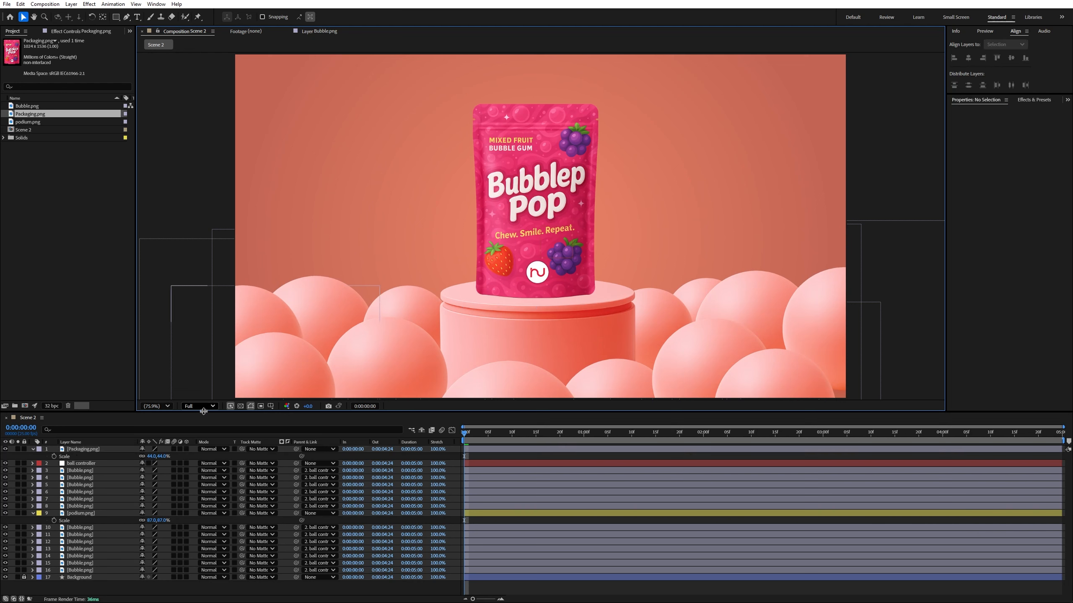
# Lower all the bubbles by setting the ball controller's Y position to 582
pyautogui.click(88, 463)
pyautogui.press('p')
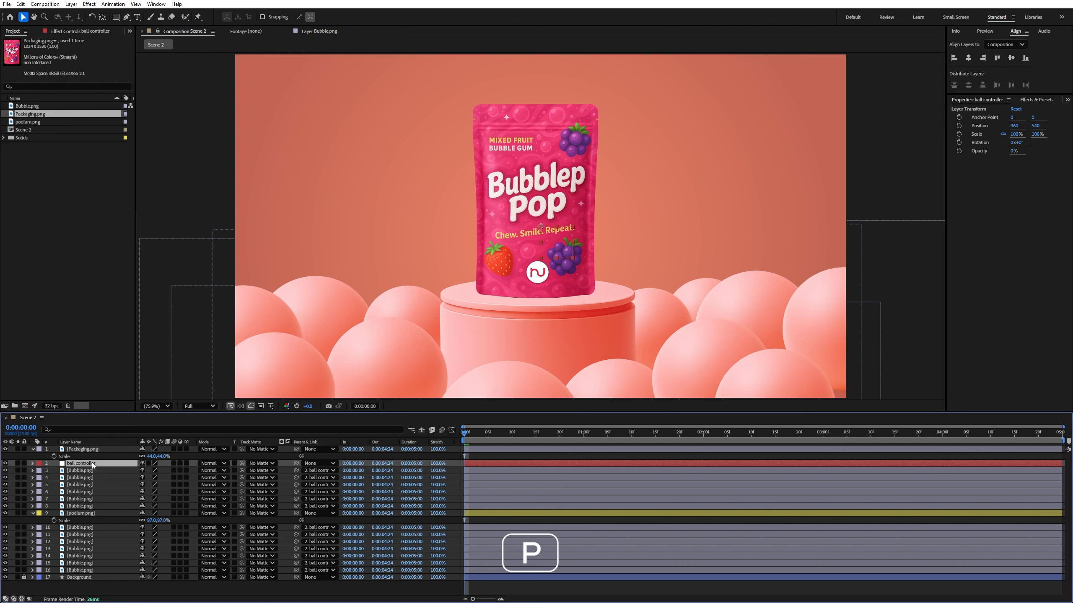
pyautogui.moveTo(157, 471); pyautogui.dragTo(173, 470)
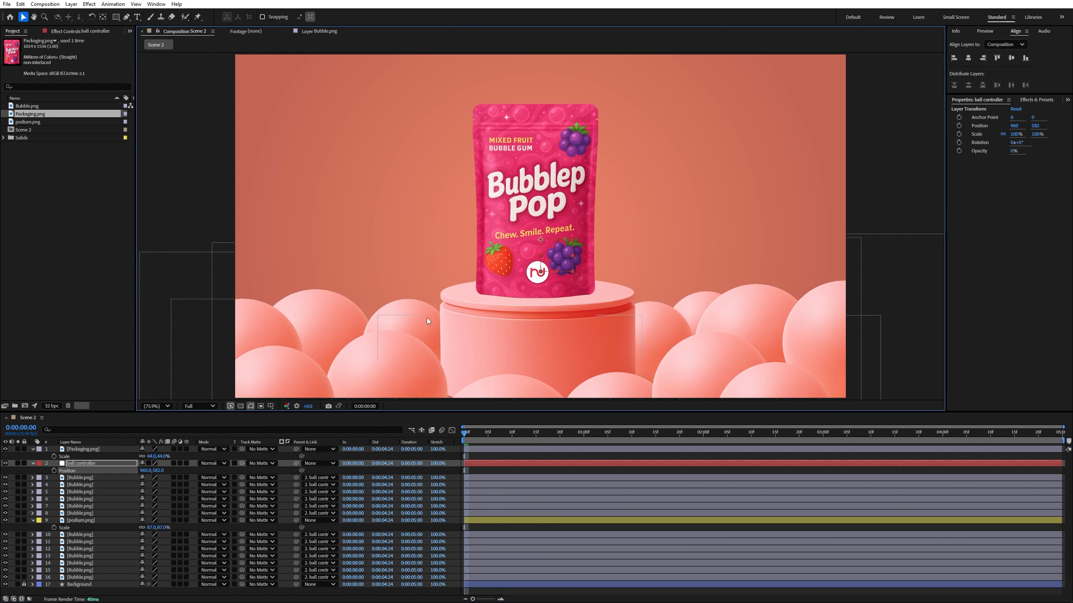
pyautogui.click(171, 184)
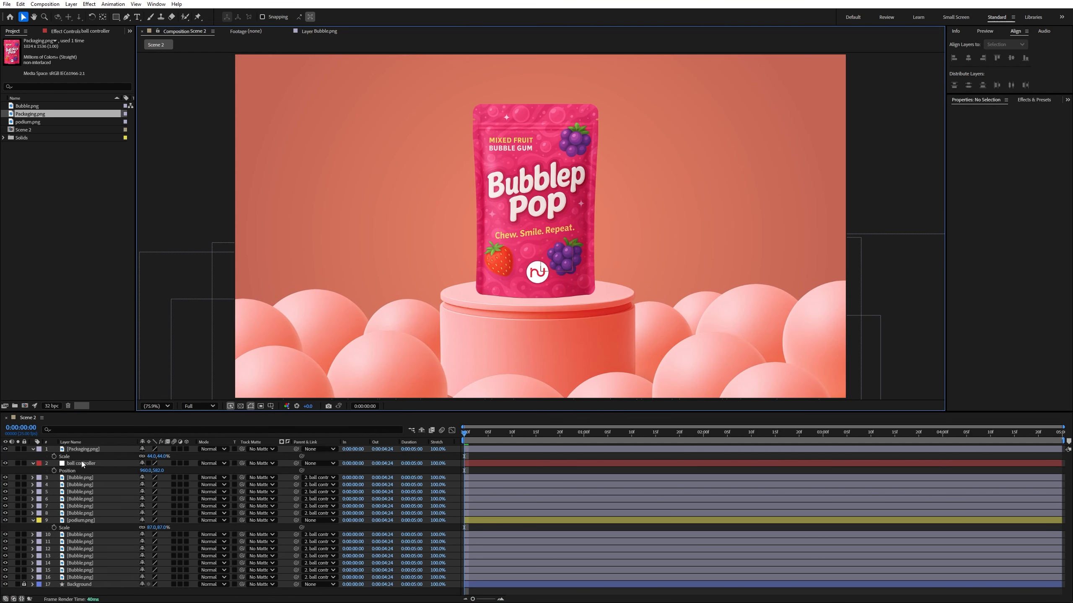
# Select the packaging and podium layers and move them down together slightly
pyautogui.click(81, 450)
pyautogui.keyDown('ctrl'); pyautogui.click(83, 520); pyautogui.keyUp('ctrl')
pyautogui.moveTo(568, 322); pyautogui.dragTo(574, 323)
pyautogui.click(186, 168)
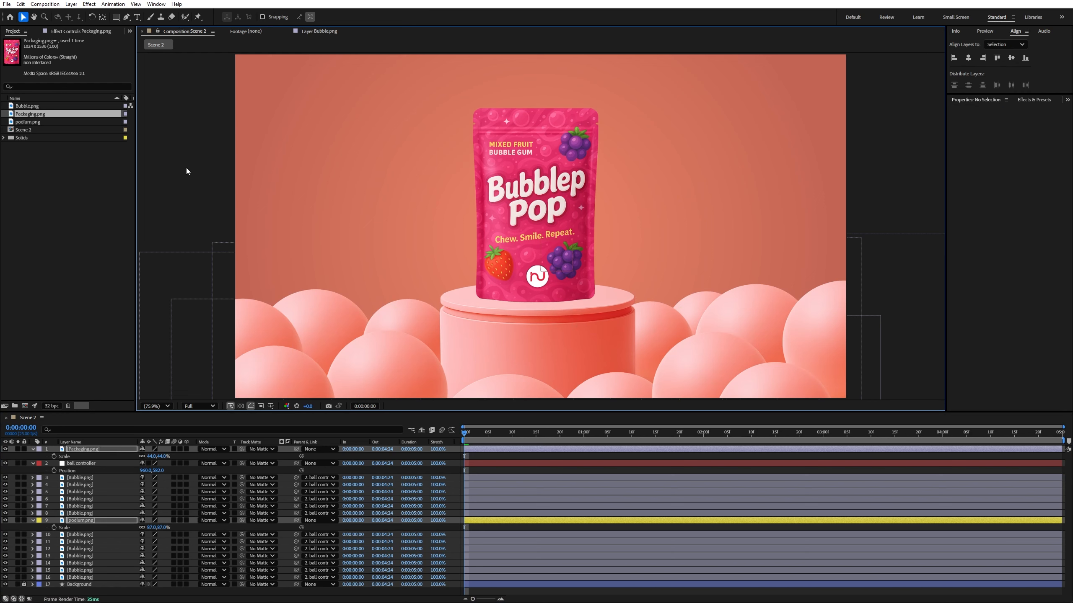
pyautogui.moveTo(571, 239); pyautogui.dragTo(569, 253)
# Collapse the expanded properties of the packaging, ball controller and podium layers and zoom in on the packaging to 100%
pyautogui.click(34, 449)
pyautogui.click(33, 456)
pyautogui.click(33, 506)
pyautogui.click(414, 270)
pyautogui.click(625, 253)
pyautogui.scroll(1, 562, 325)
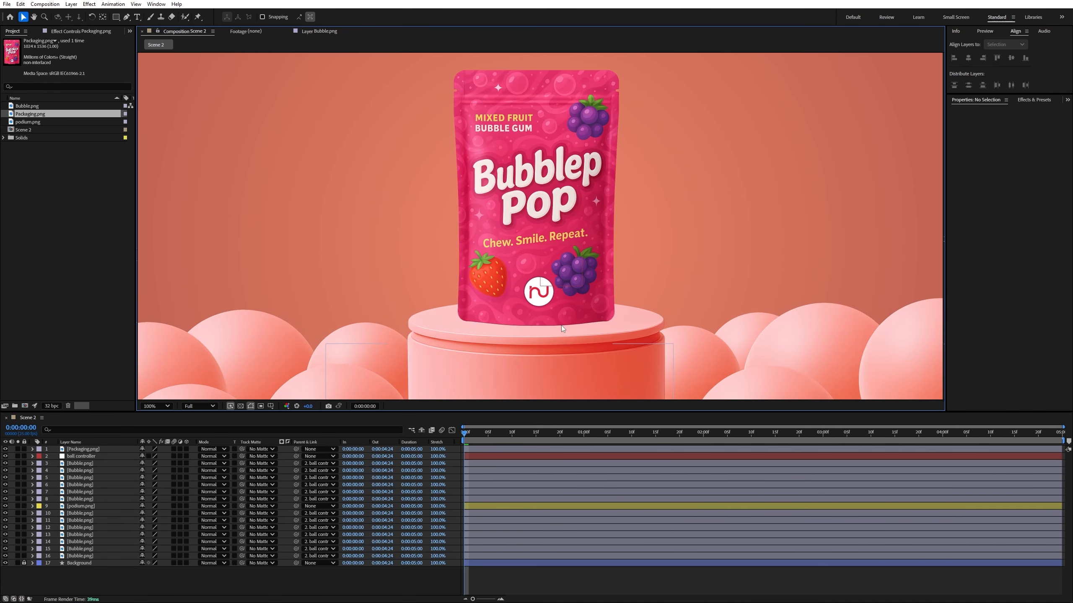
# Draw a thin ellipse with a solid fill, about 369.5 by 13, along the base of the packaging
pyautogui.scroll(-5, 579, 293)
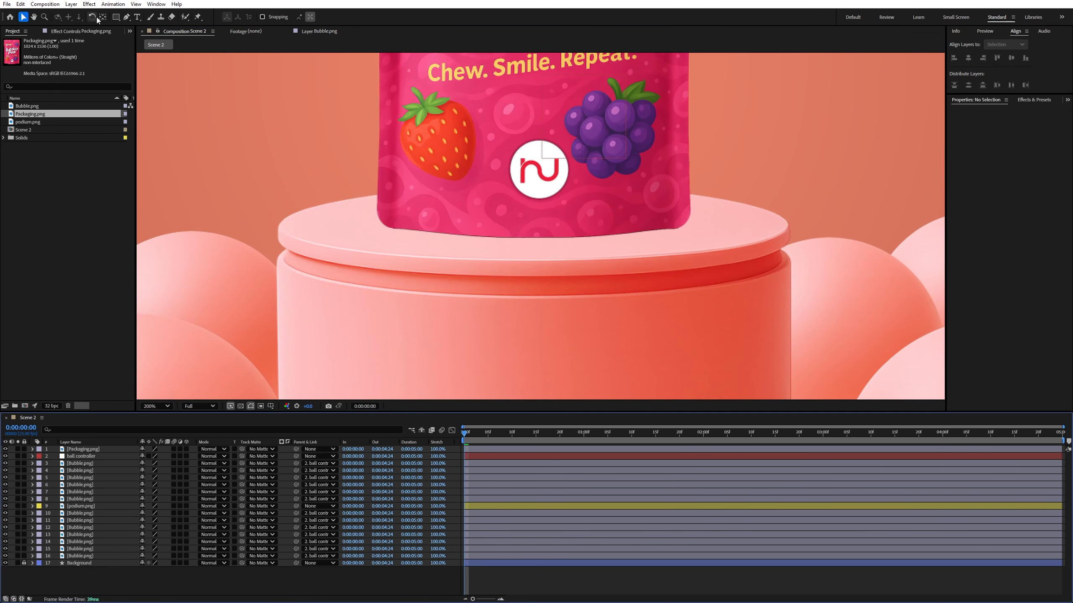
pyautogui.press('q')
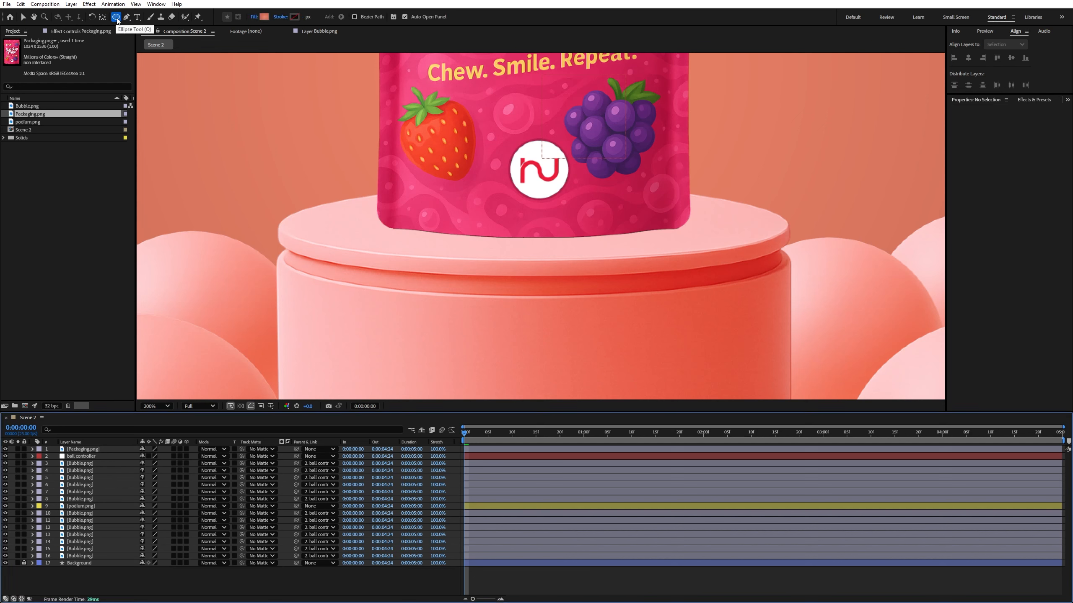
pyautogui.click(253, 17)
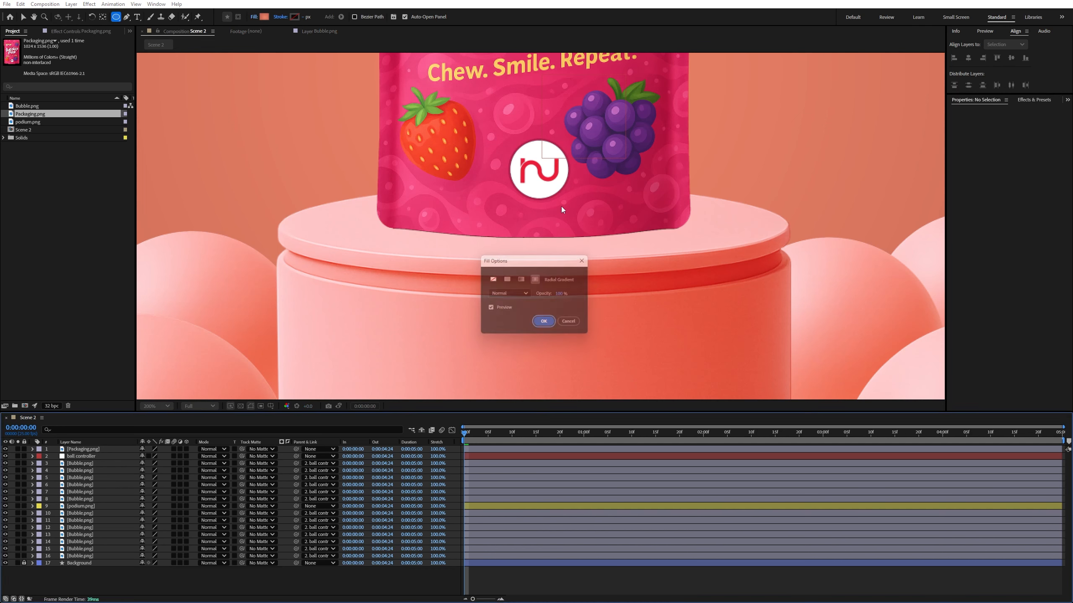
pyautogui.click(507, 280)
pyautogui.click(537, 320)
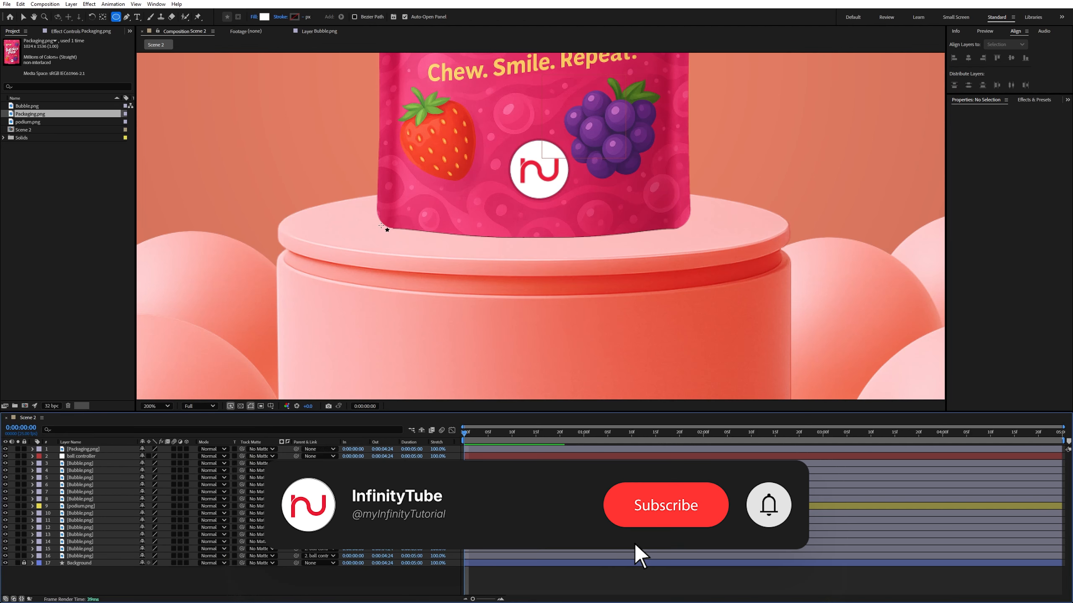
pyautogui.moveTo(381, 226); pyautogui.dragTo(691, 236)
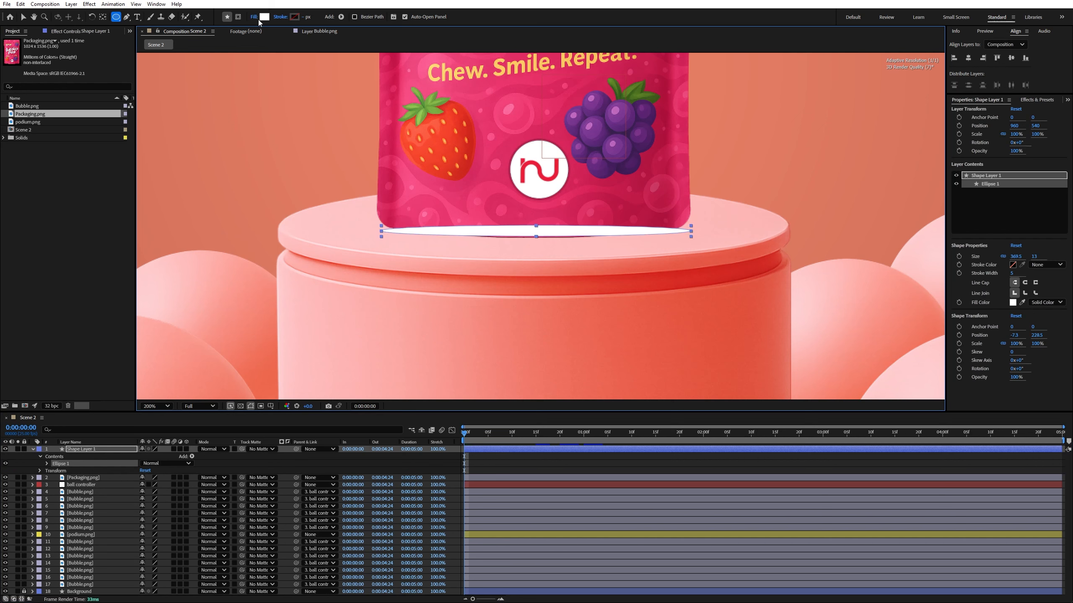
# Change the ellipse's fill color to a medium gray
pyautogui.click(264, 16)
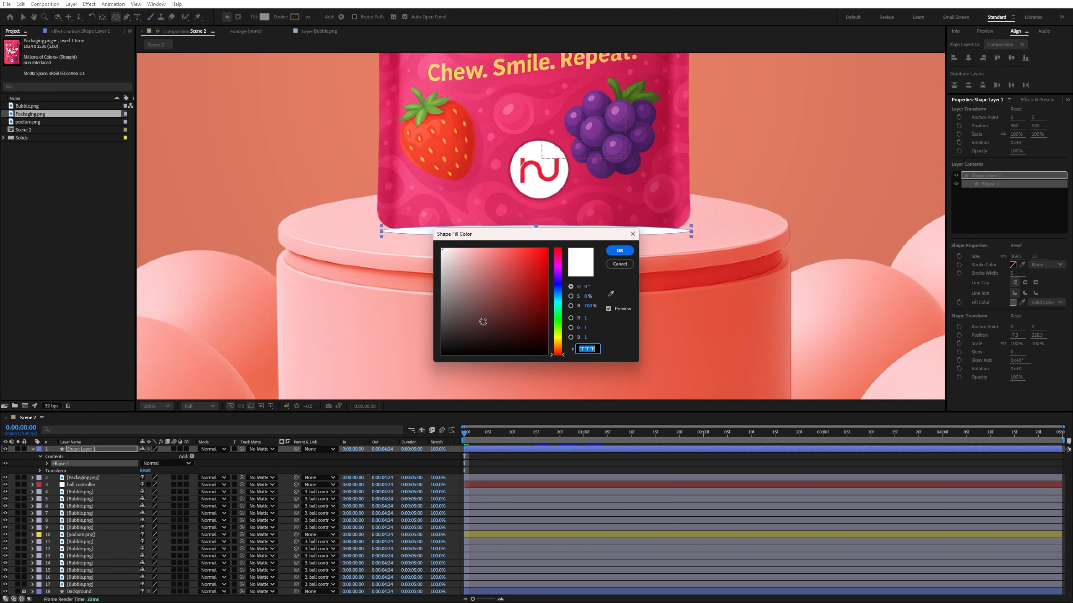
pyautogui.click(437, 308)
pyautogui.click(614, 254)
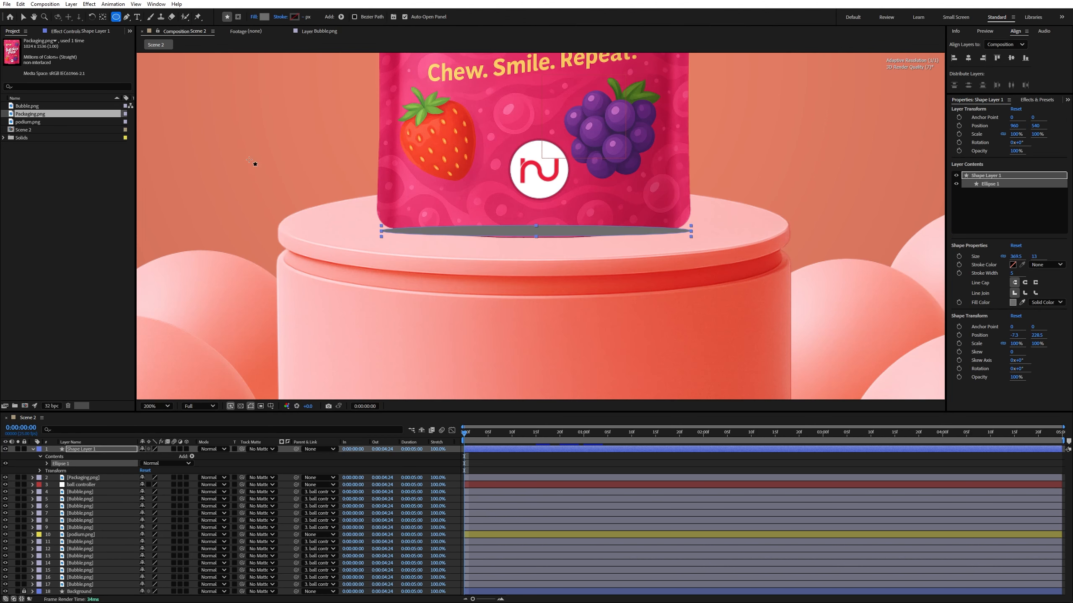
# Center the ellipse layer's anchor point on the shape and move the ellipse down slightly under the packaging's bottom edge
pyautogui.keyDown('ctrl'); pyautogui.doubleClick(103, 17); pyautogui.keyUp('ctrl')
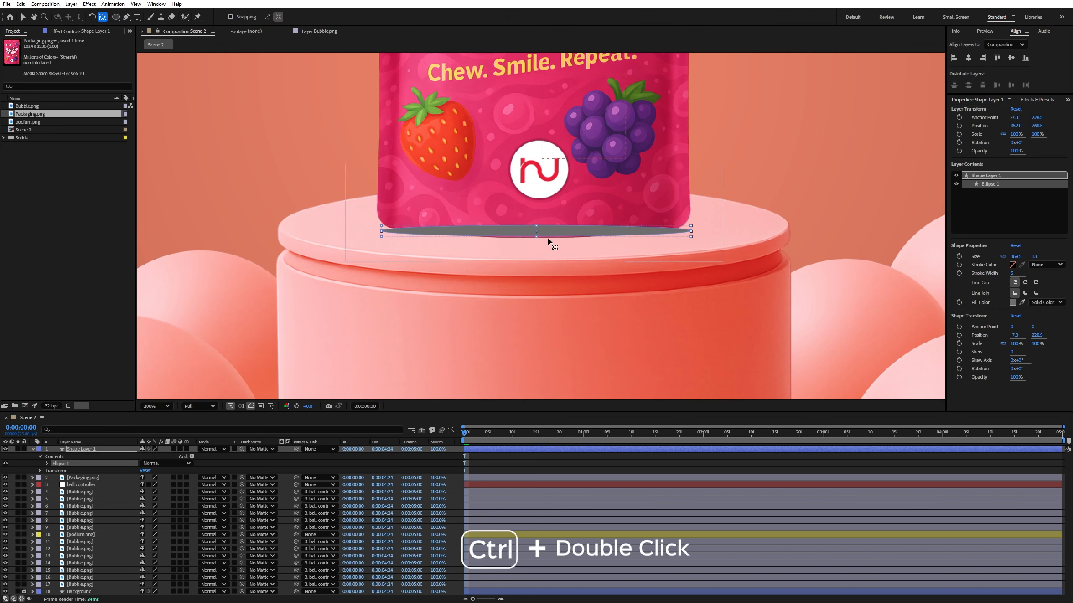
pyautogui.click(86, 449)
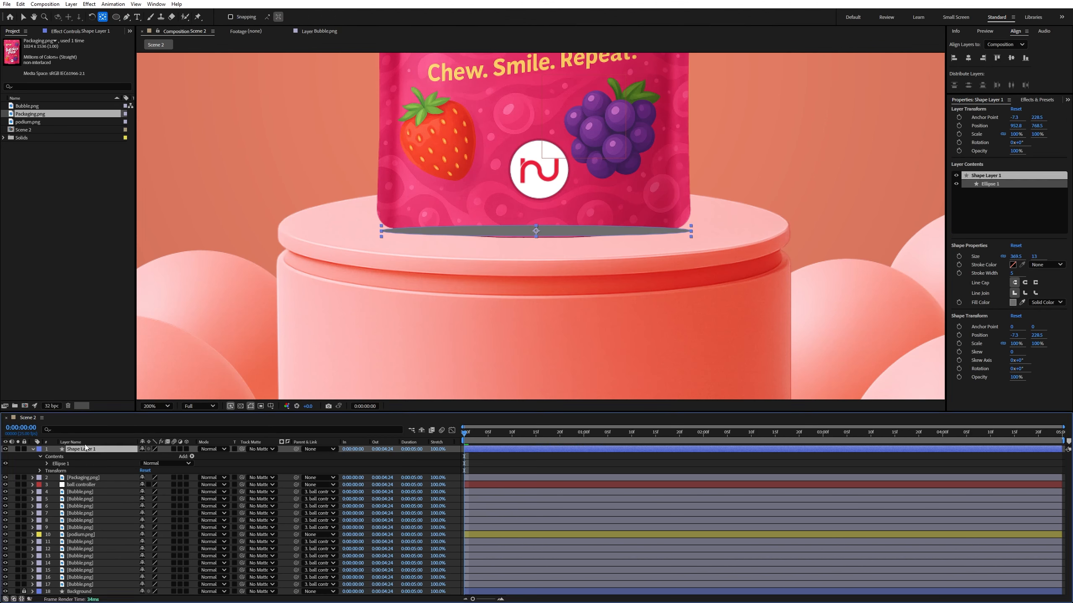
pyautogui.click(23, 17)
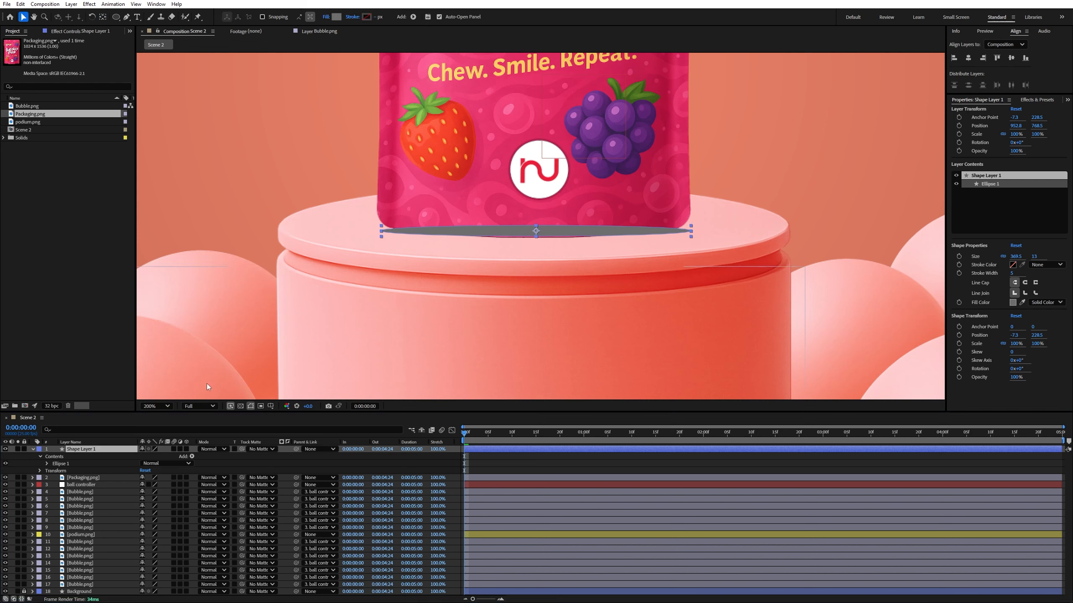
pyautogui.moveTo(472, 230); pyautogui.dragTo(472, 233)
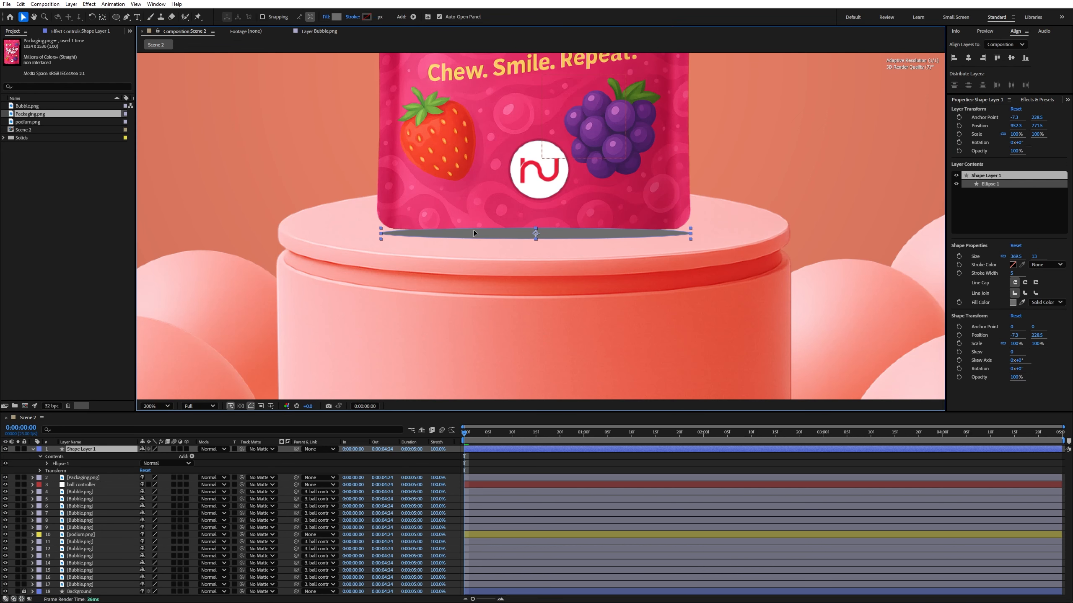
# Collapse the ellipse layer's properties and rename the layer as shadow
pyautogui.click(33, 450)
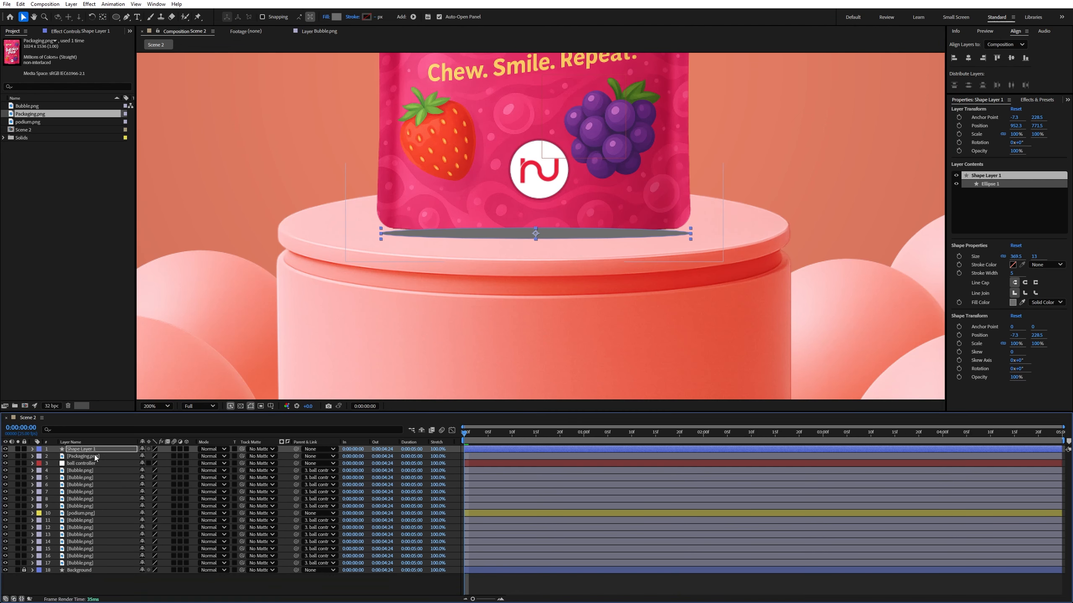
pyautogui.press('Return')
pyautogui.write('s')
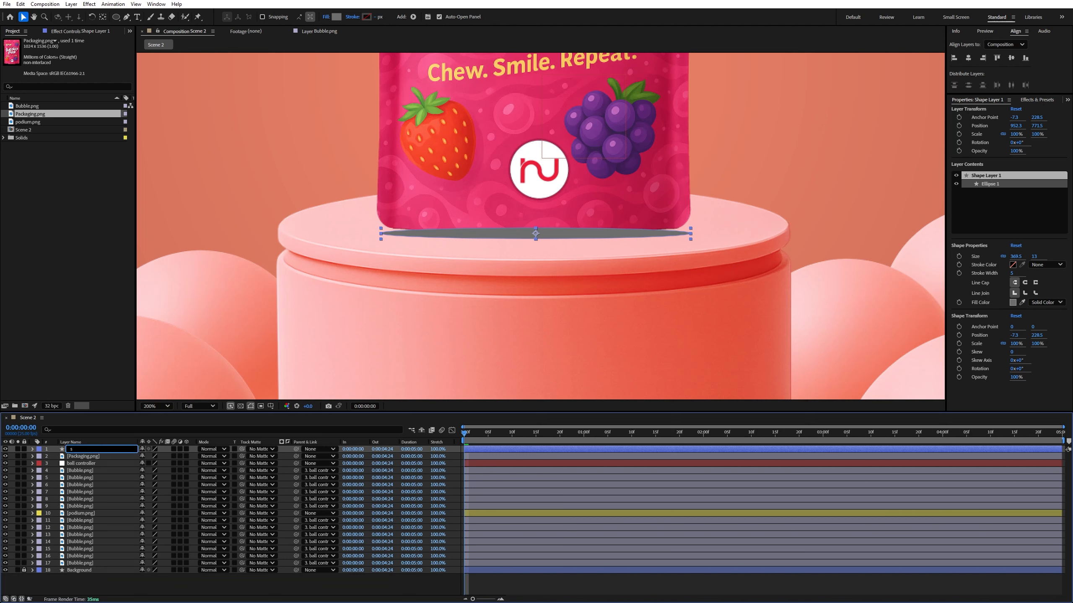
pyautogui.write('hadow')
pyautogui.press('Return')
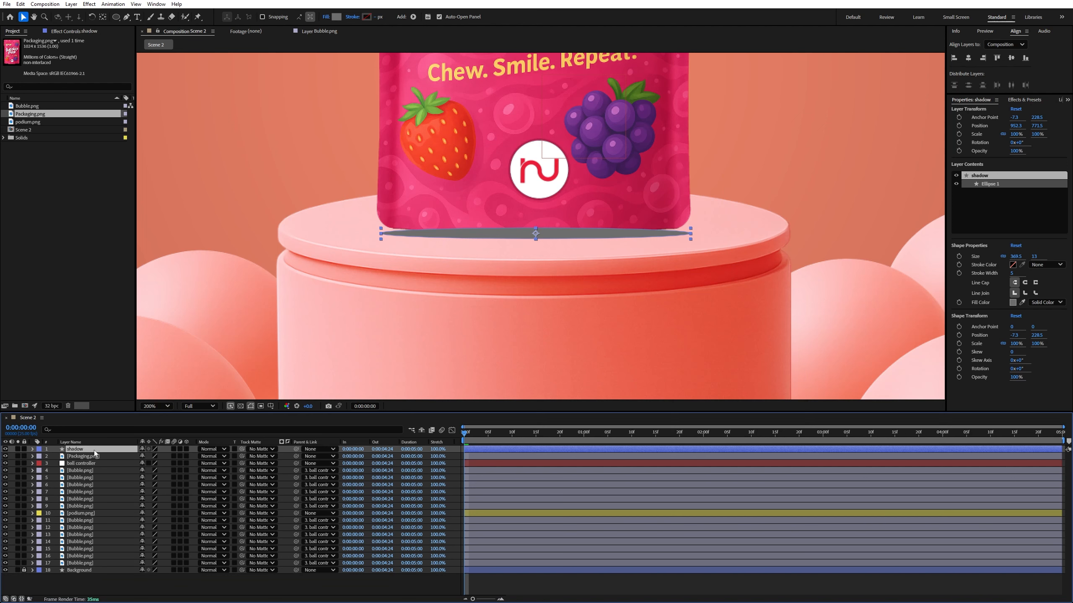
# Place the shadow layer directly beneath the packaging layer and set its blending mode to Multiply
pyautogui.moveTo(106, 446); pyautogui.dragTo(109, 458)
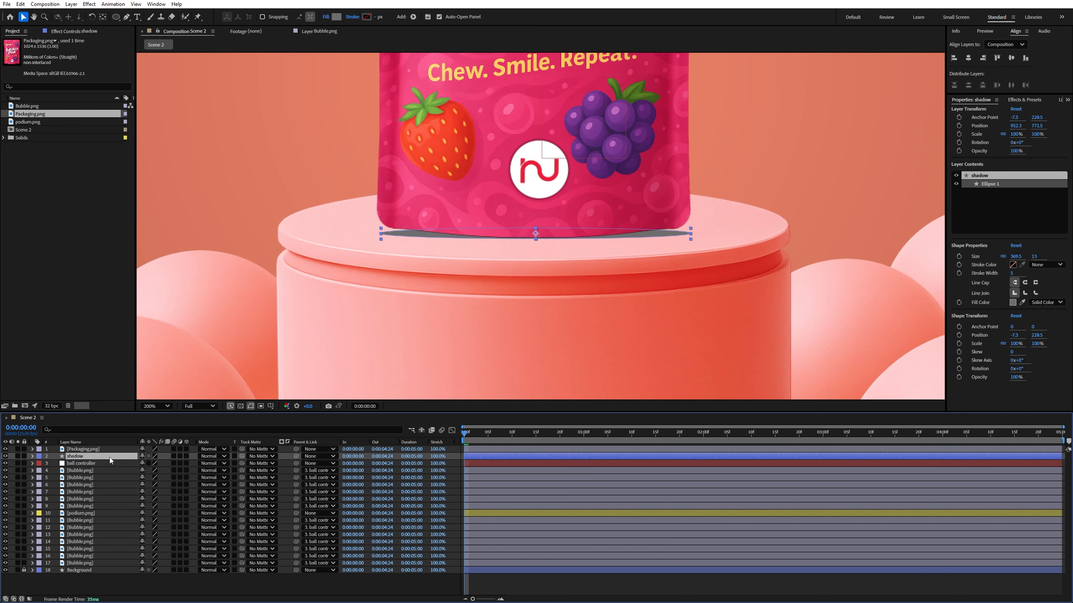
pyautogui.click(211, 456)
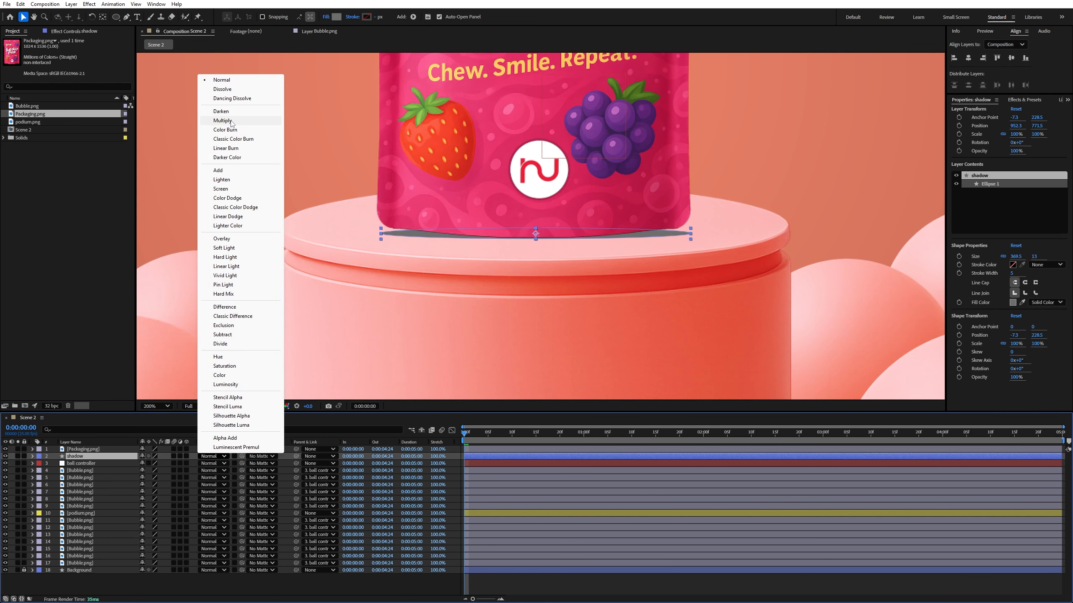
pyautogui.click(222, 120)
pyautogui.click(216, 197)
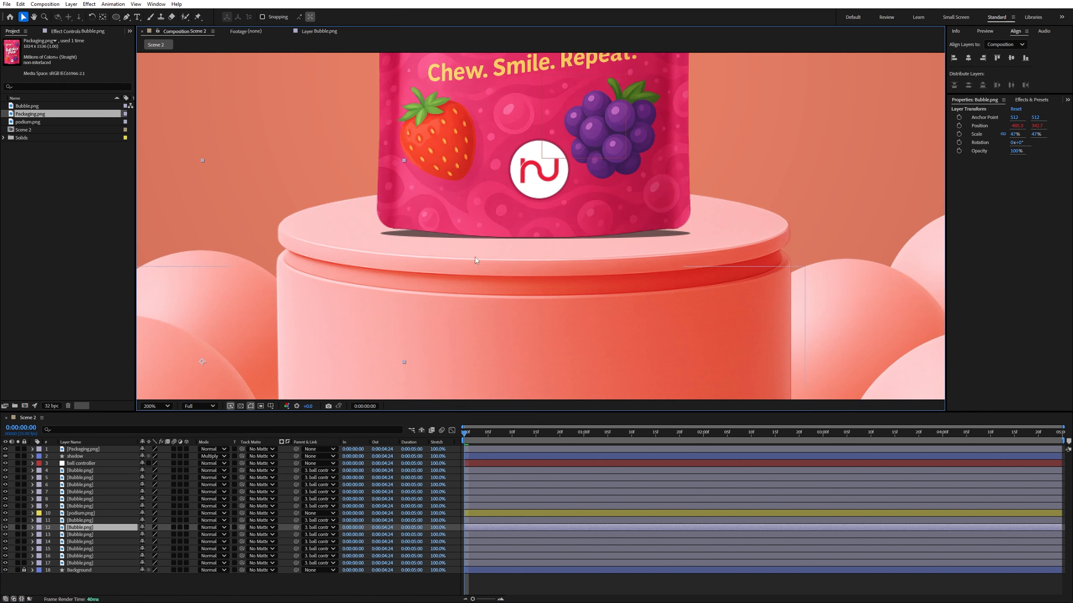
# Apply Gaussian Blur to the shadow layer and set its blurriness to about 12
pyautogui.click(73, 457)
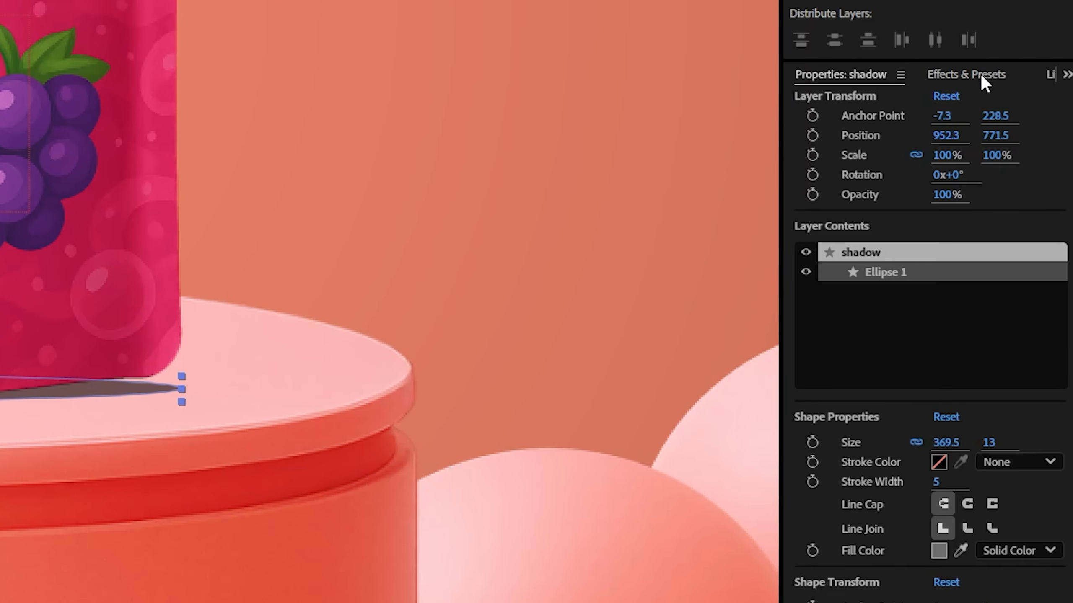
pyautogui.click(1023, 100)
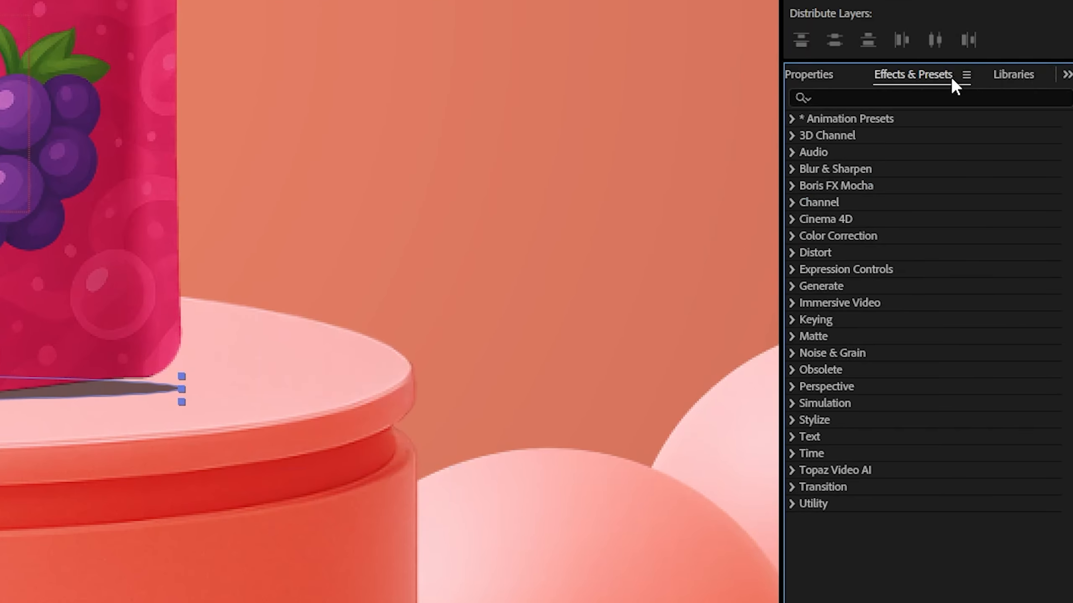
pyautogui.click(875, 97)
pyautogui.write('gau')
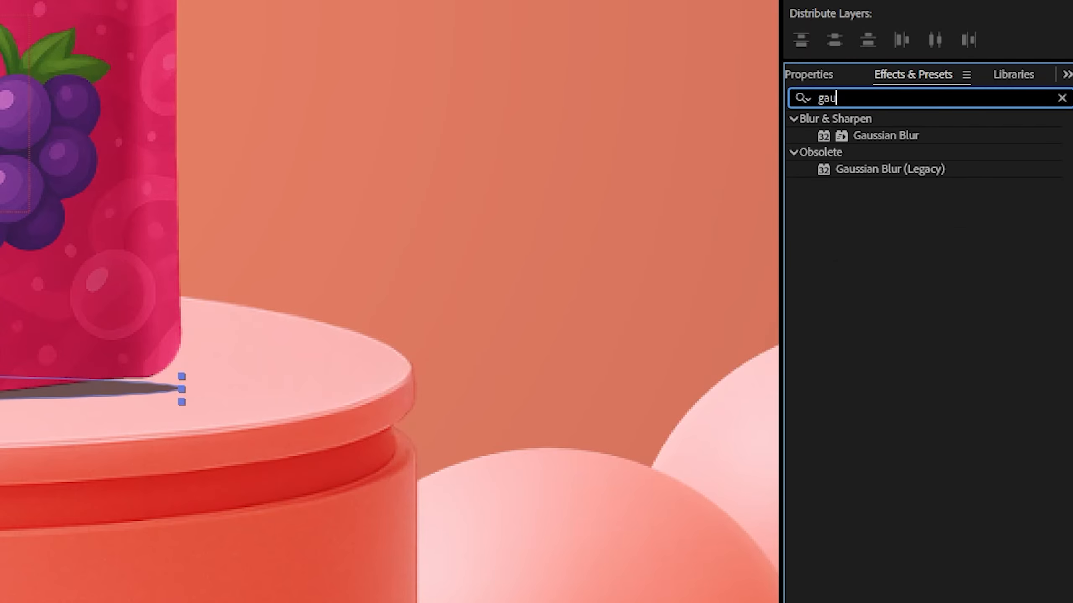
pyautogui.moveTo(879, 140); pyautogui.dragTo(88, 458)
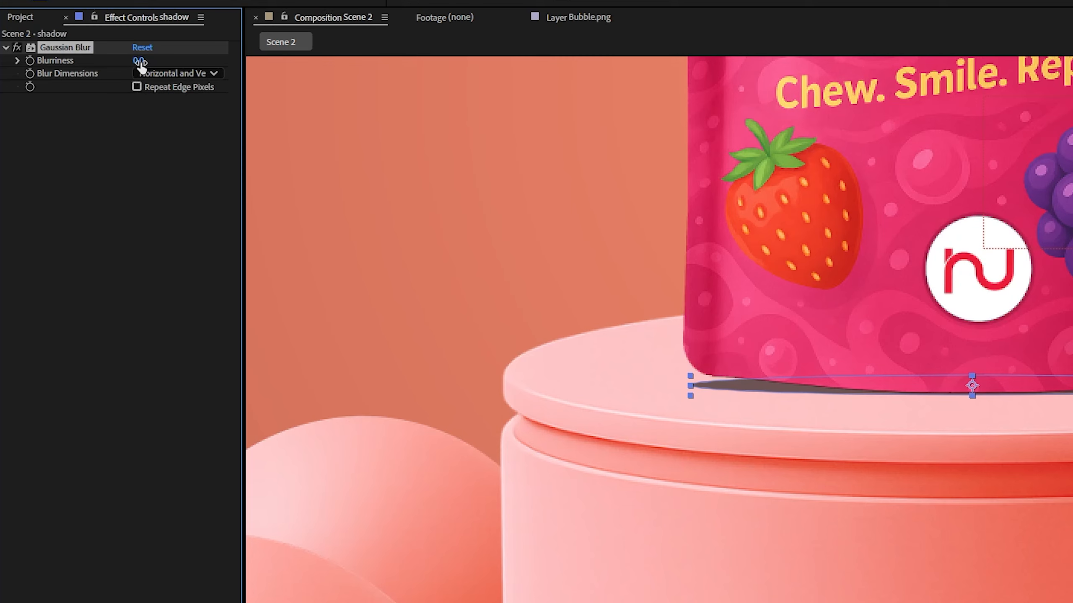
pyautogui.moveTo(141, 60); pyautogui.dragTo(246, 78)
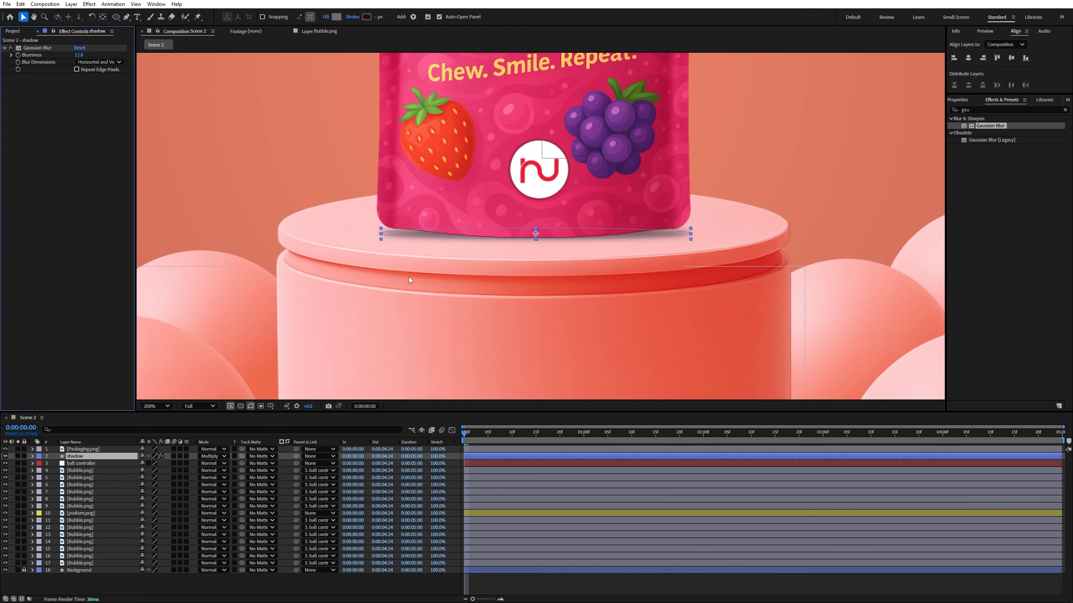
# Inspect the blurred shadow beneath the packaging and fit the whole composition in the viewer
pyautogui.click(339, 306)
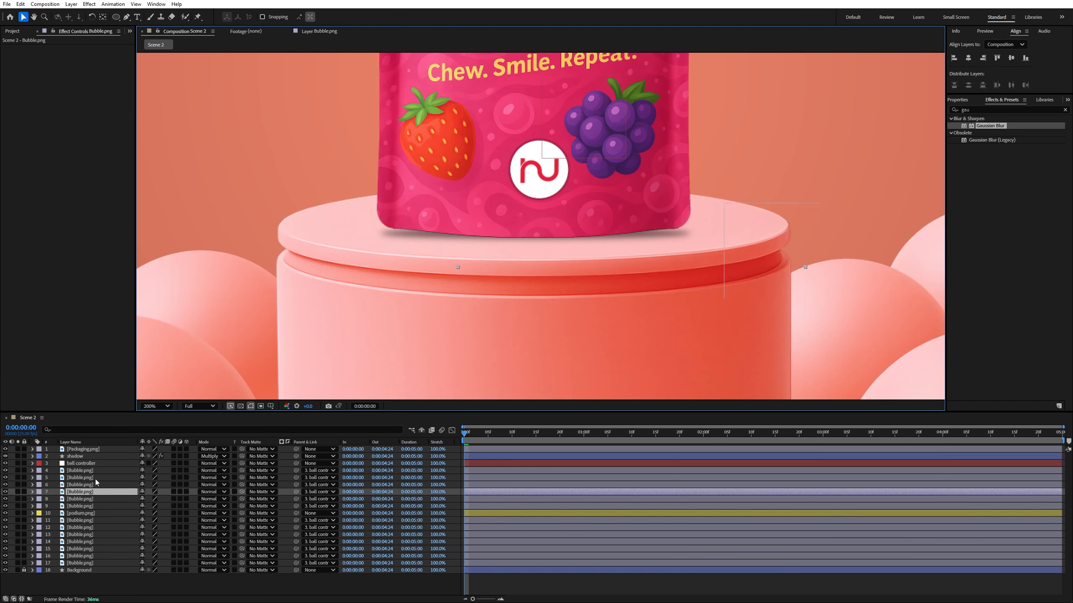
pyautogui.click(91, 457)
pyautogui.click(168, 408)
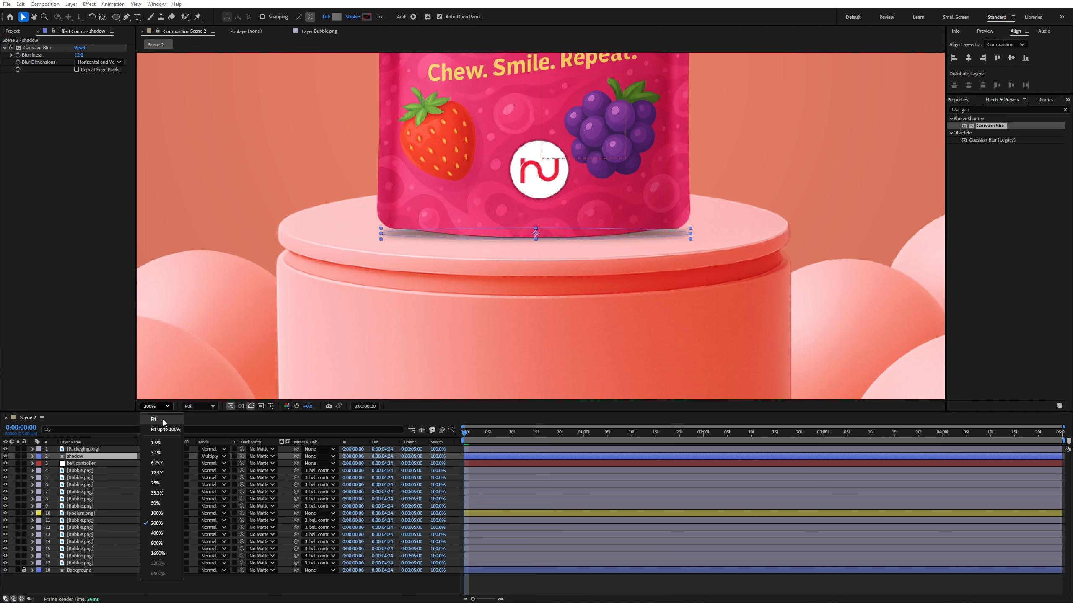
pyautogui.click(163, 419)
pyautogui.click(204, 136)
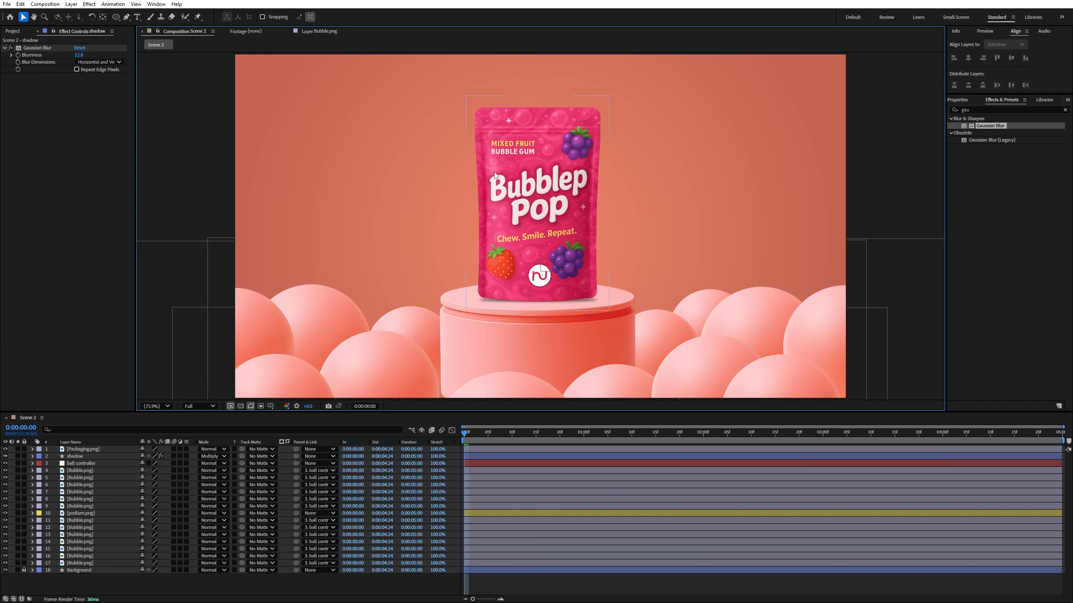
# Give the packaging and shadow layers a yellow label color
pyautogui.click(81, 458)
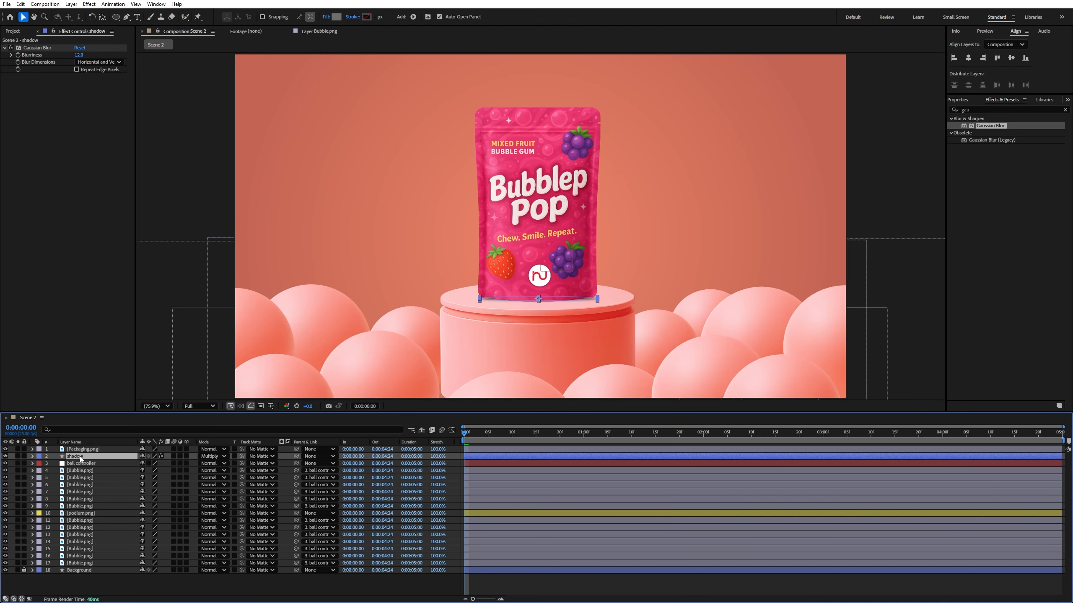
pyautogui.keyDown('shift'); pyautogui.click(86, 451); pyautogui.keyUp('shift')
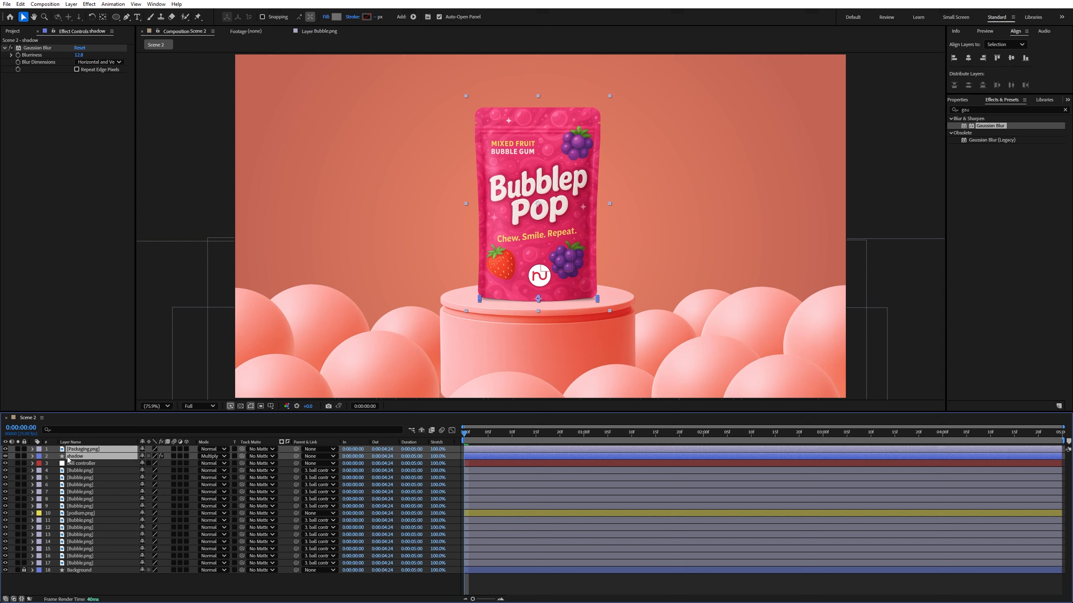
pyautogui.click(36, 451)
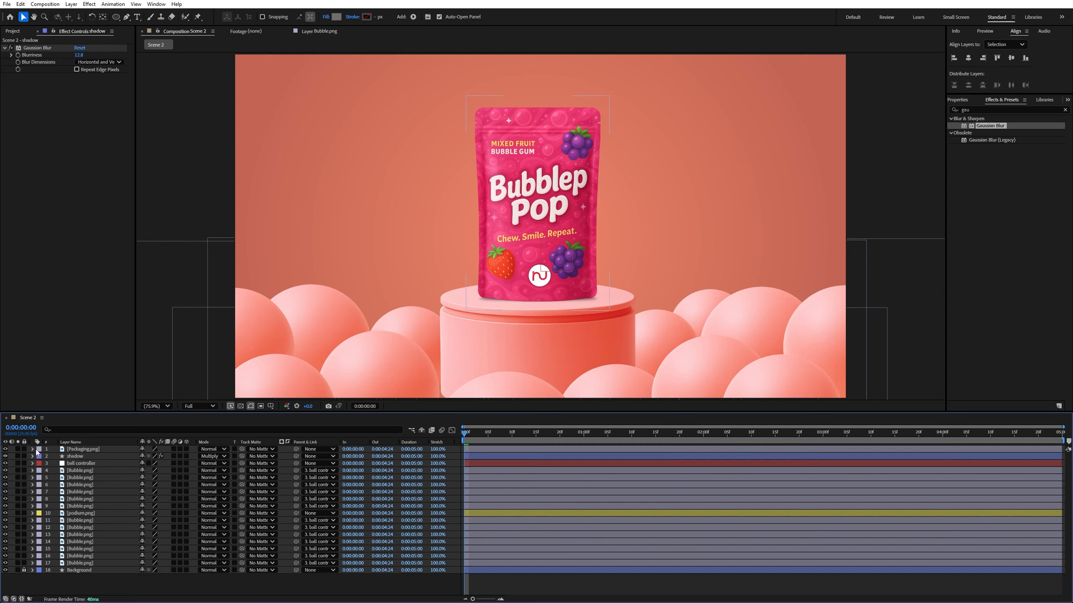
pyautogui.click(73, 451)
pyautogui.keyDown('shift'); pyautogui.click(82, 458); pyautogui.keyUp('shift')
pyautogui.click(45, 451)
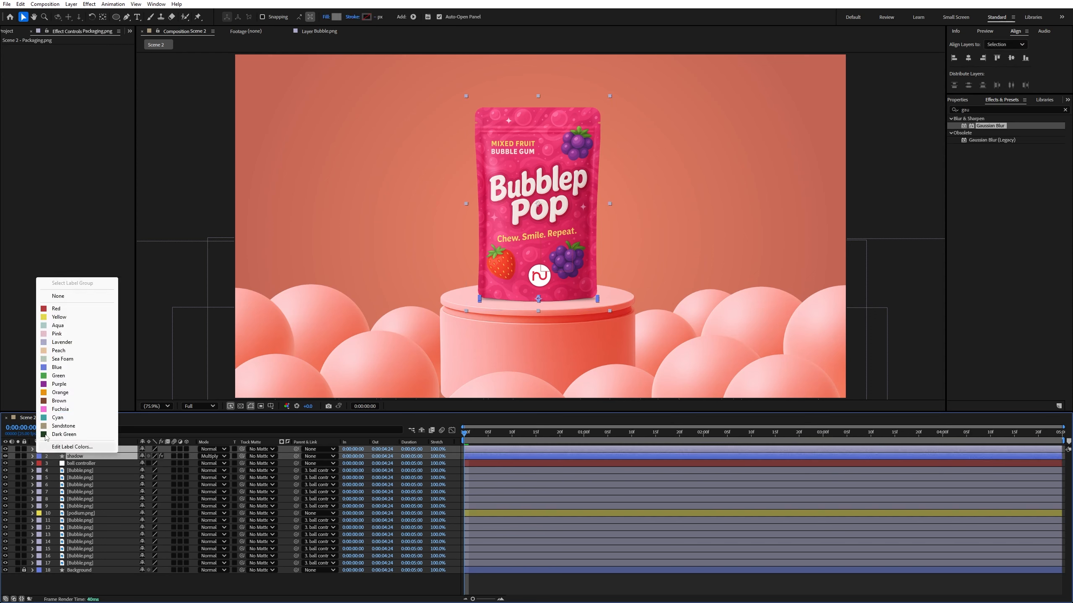
pyautogui.click(59, 317)
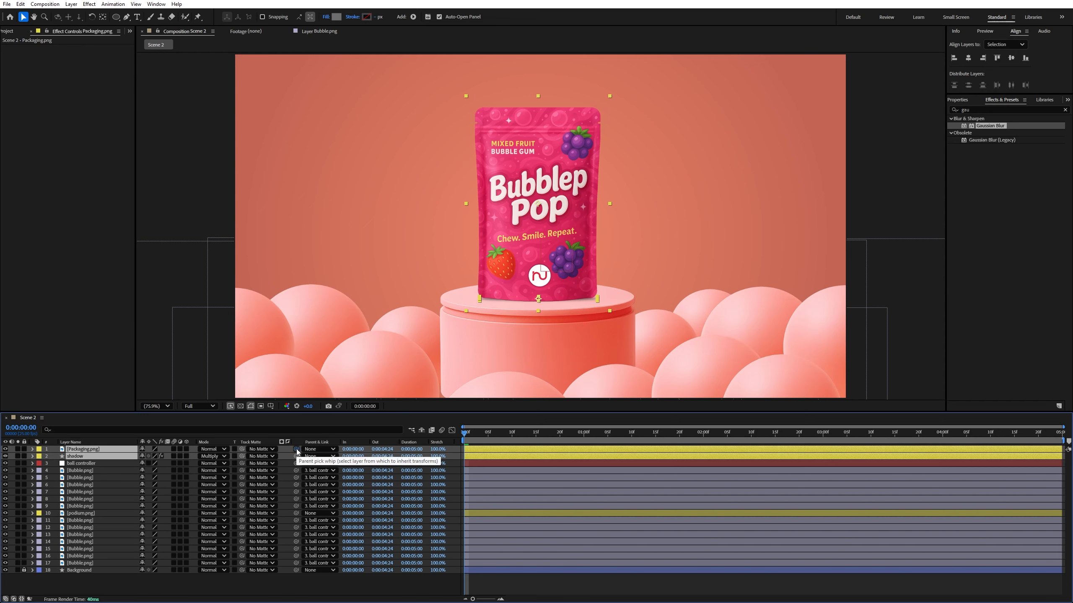
# Parent the packaging and shadow layers to the podium and test the link by shifting the podium's position, undoing the last change
pyautogui.moveTo(296, 450); pyautogui.dragTo(88, 517)
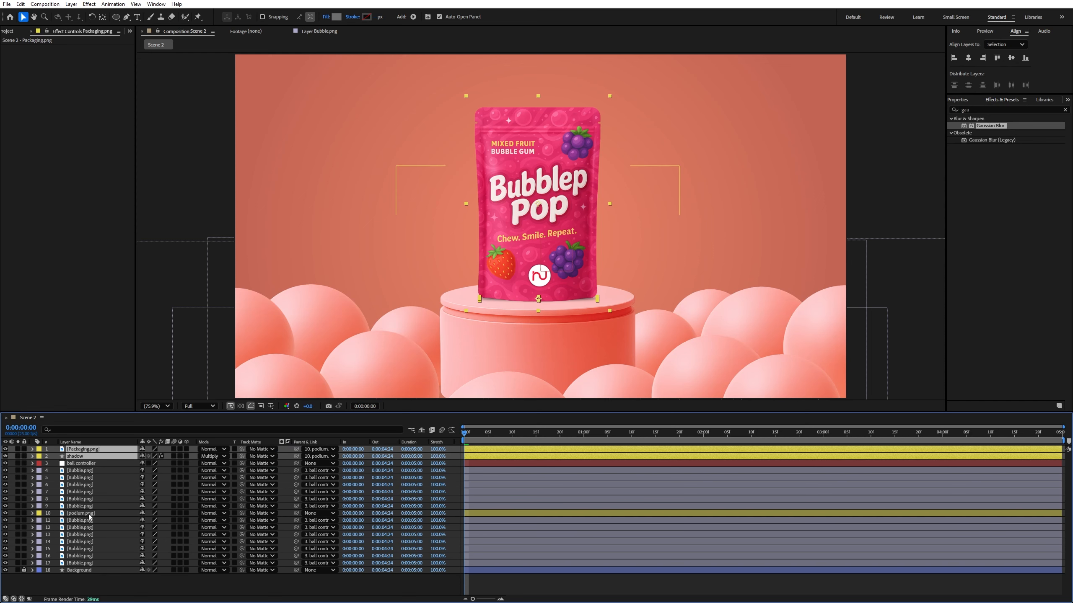
pyautogui.click(92, 514)
pyautogui.press('p')
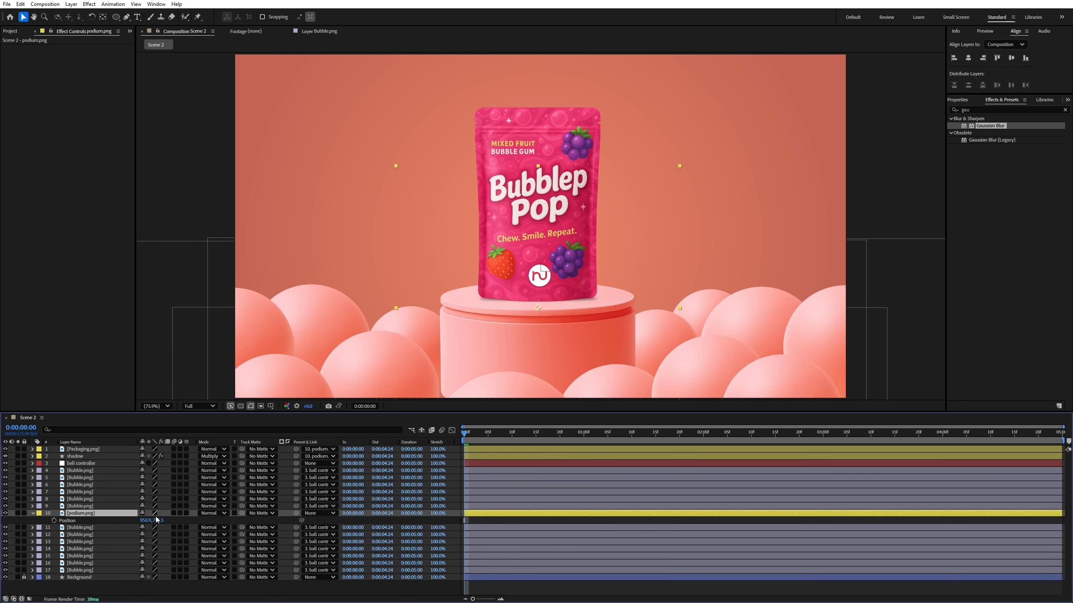
pyautogui.moveTo(158, 521)
pyautogui.mouseDown()
pyautogui.moveTo(169, 521)
pyautogui.moveTo(141, 523)
pyautogui.mouseUp()
pyautogui.hotkey('ctrl', 'z')
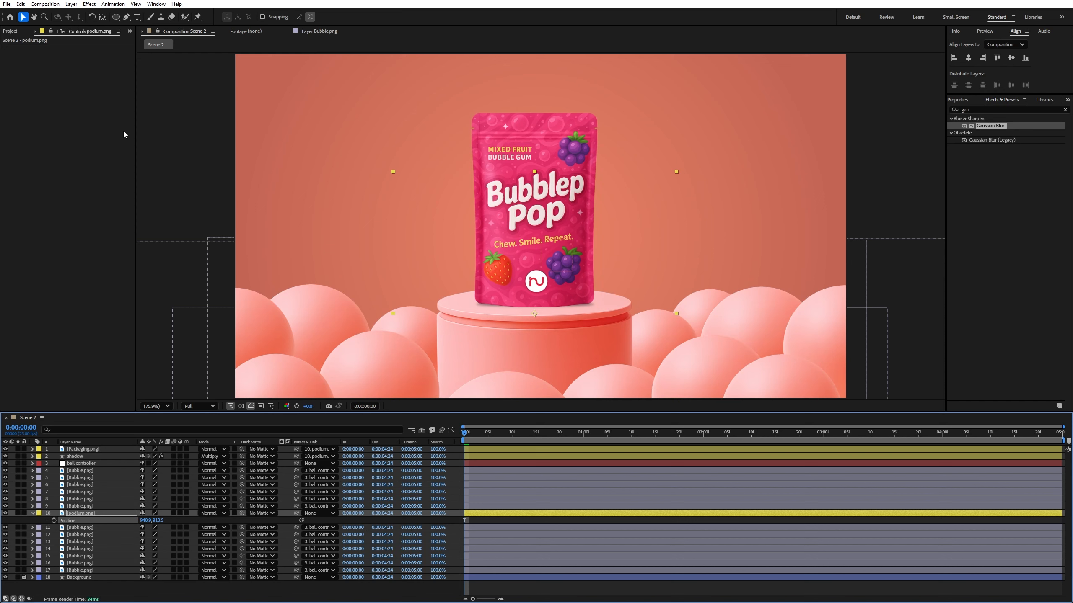
# Add a position keyframe to the podium at 0:00:01:15 and return the playhead to the first frame
pyautogui.moveTo(584, 436); pyautogui.dragTo(656, 438)
pyautogui.click(91, 513)
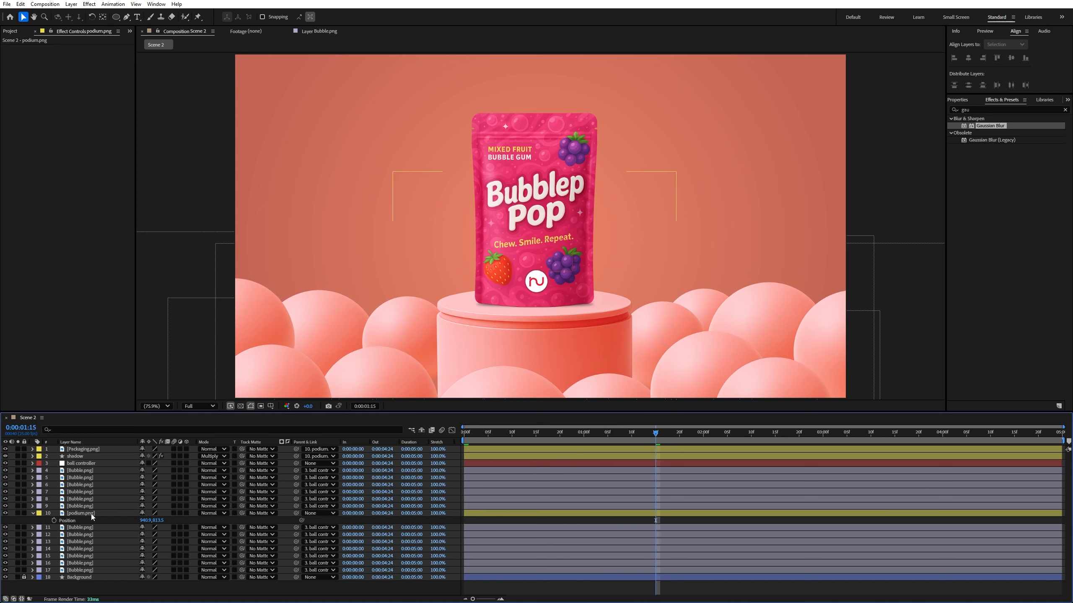
pyautogui.press('p')
pyautogui.click(54, 521)
pyautogui.moveTo(526, 434); pyautogui.dragTo(465, 441)
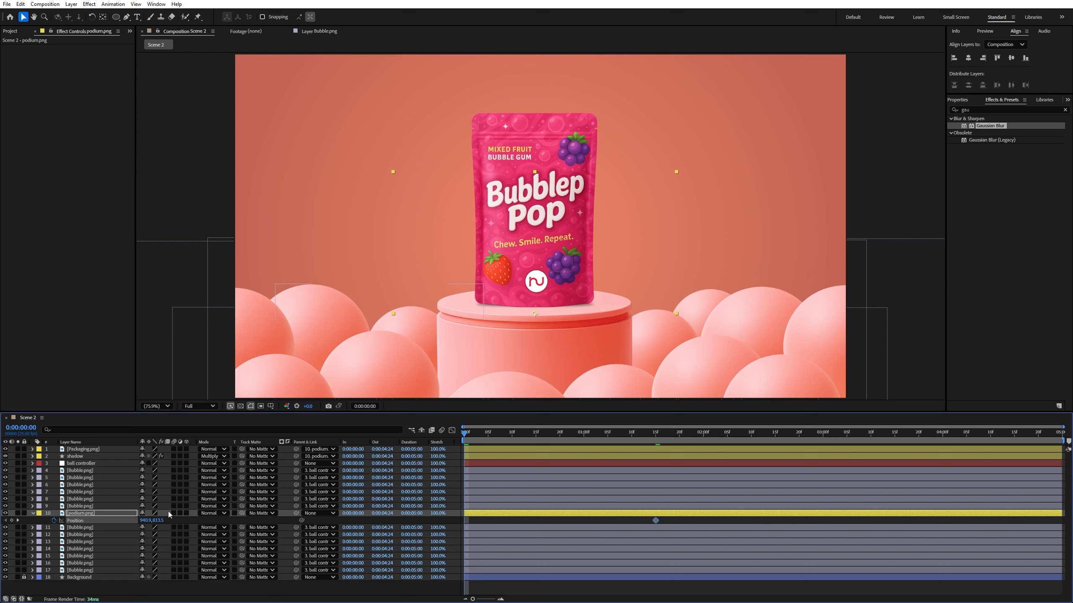
# Lower the podium at the first frame and restack the packaging and shadow layers directly above the podium layer
pyautogui.moveTo(157, 522); pyautogui.dragTo(266, 514)
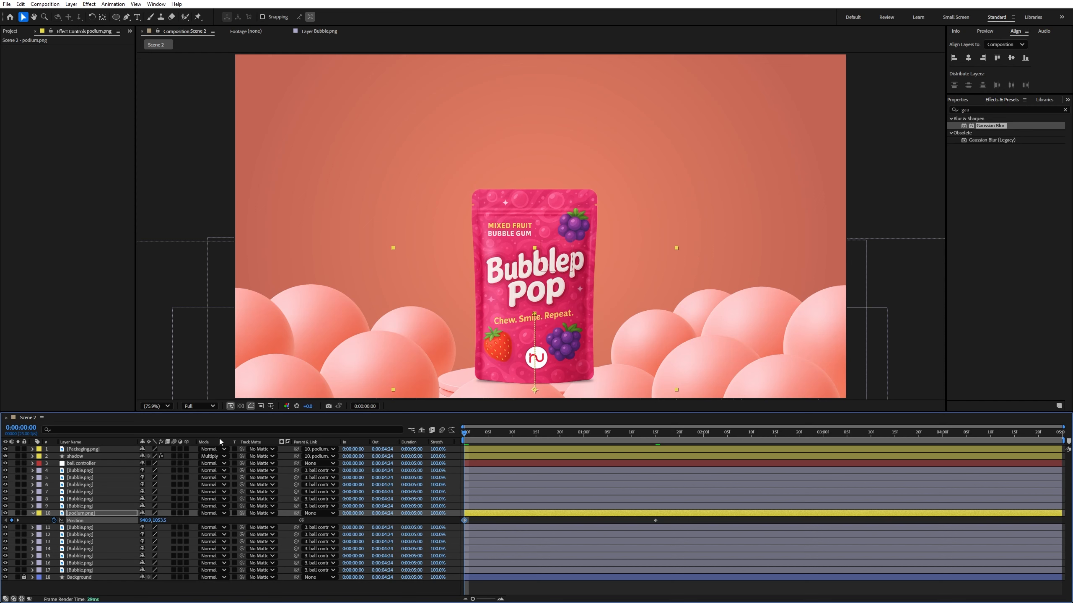
pyautogui.click(76, 456)
pyautogui.keyDown('ctrl'); pyautogui.click(82, 450); pyautogui.keyUp('ctrl')
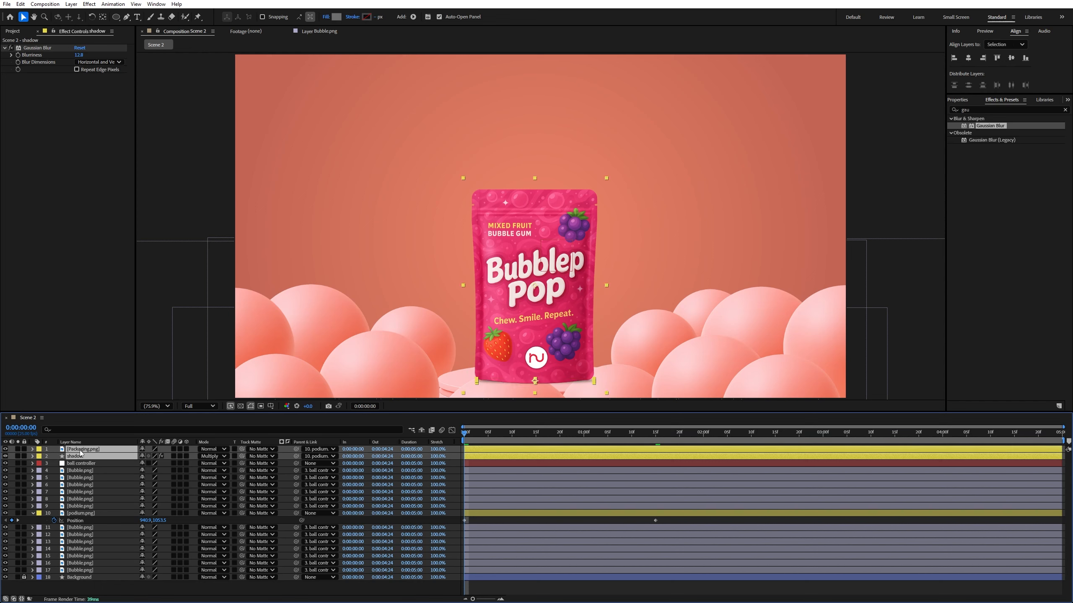
pyautogui.moveTo(99, 452); pyautogui.dragTo(77, 517)
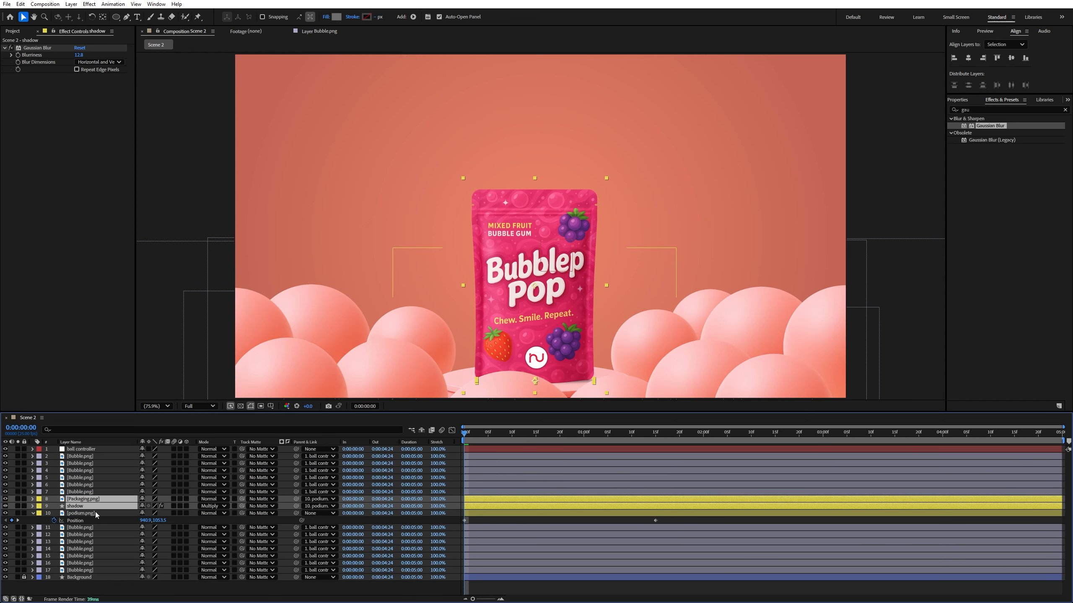
# Lower the podium further at the first frame, setting its Y position to 1513.5
pyautogui.moveTo(161, 523); pyautogui.dragTo(214, 513)
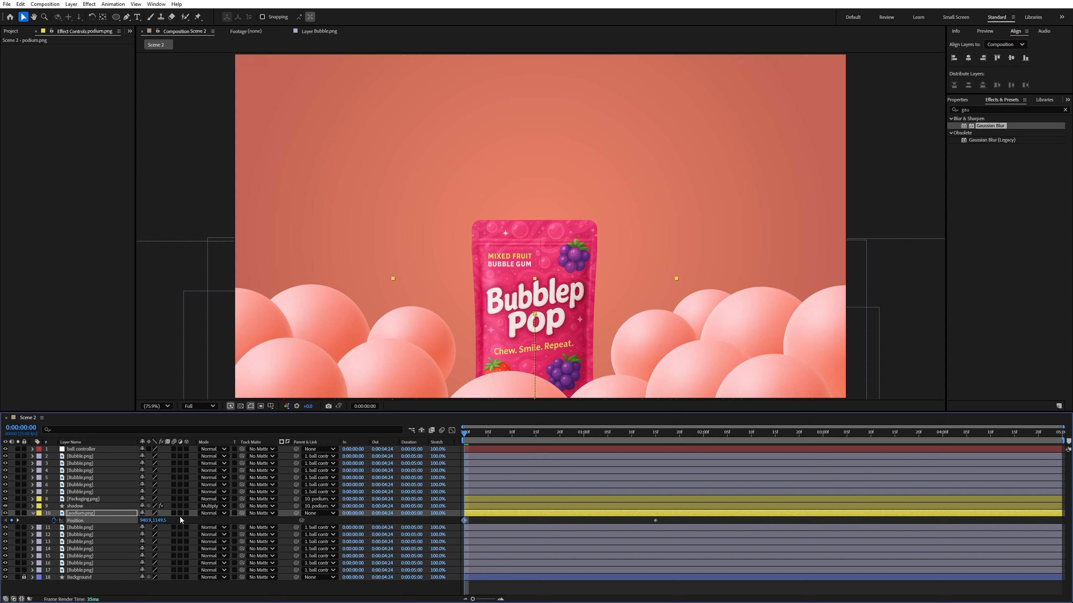
pyautogui.moveTo(163, 524); pyautogui.dragTo(313, 522)
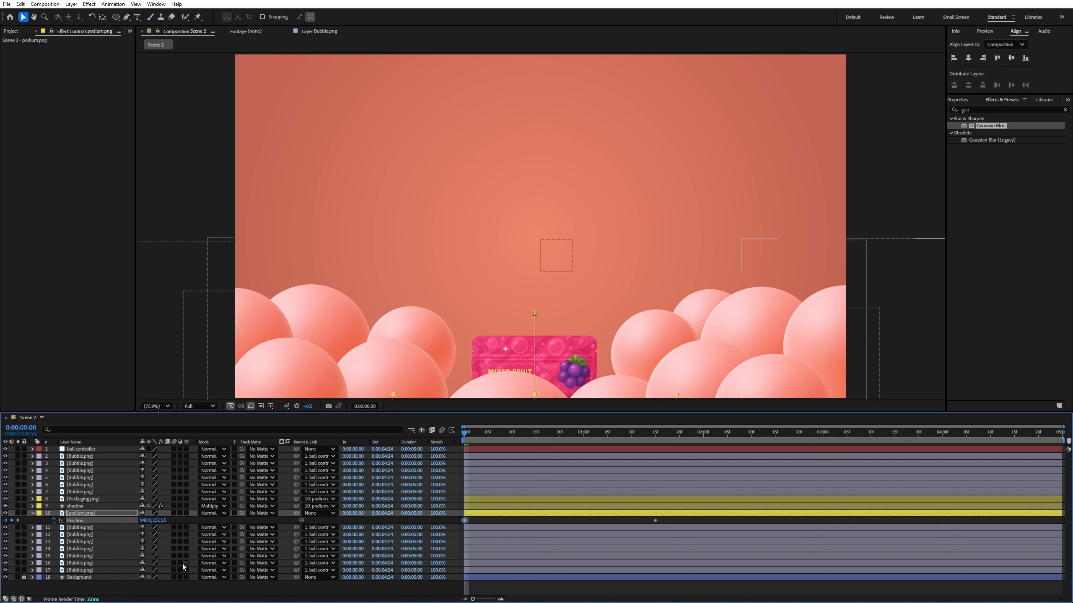
pyautogui.click(160, 585)
# Duplicate the bubble layer just below the podium, move the copy to the gap behind the packaging and scale it to 57%
pyautogui.click(84, 530)
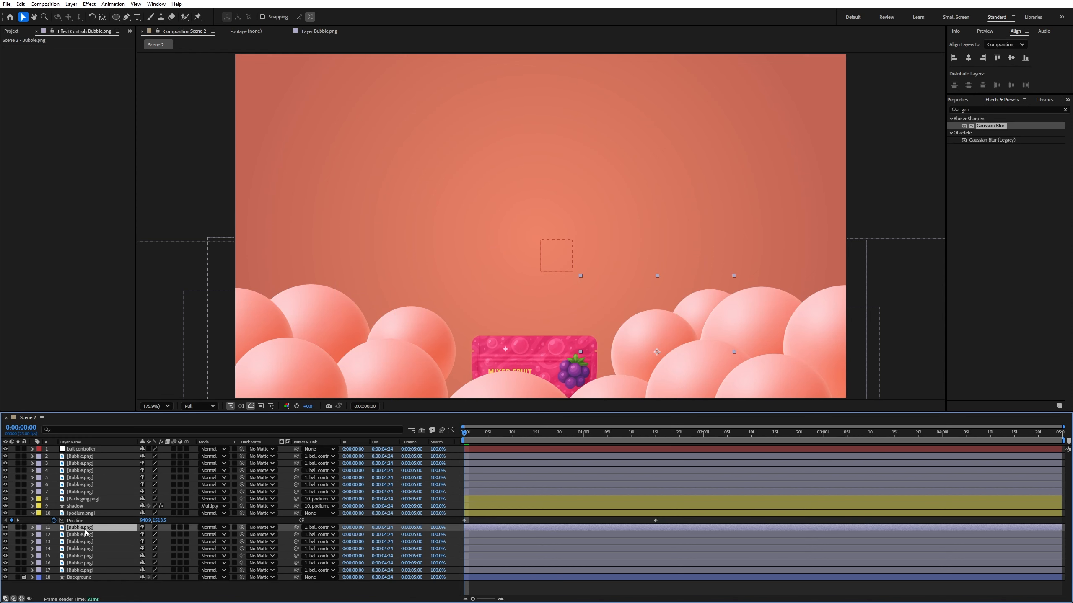
pyautogui.click(6, 527)
pyautogui.click(5, 528)
pyautogui.hotkey('ctrl', 'd')
pyautogui.moveTo(668, 329); pyautogui.dragTo(581, 342)
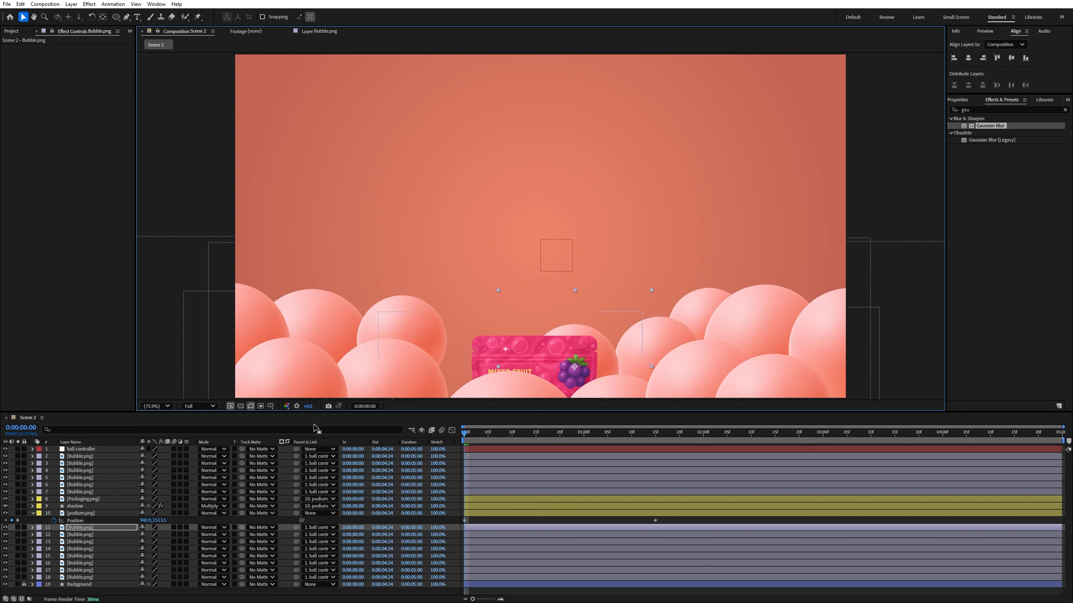
pyautogui.press('p')
pyautogui.press('s')
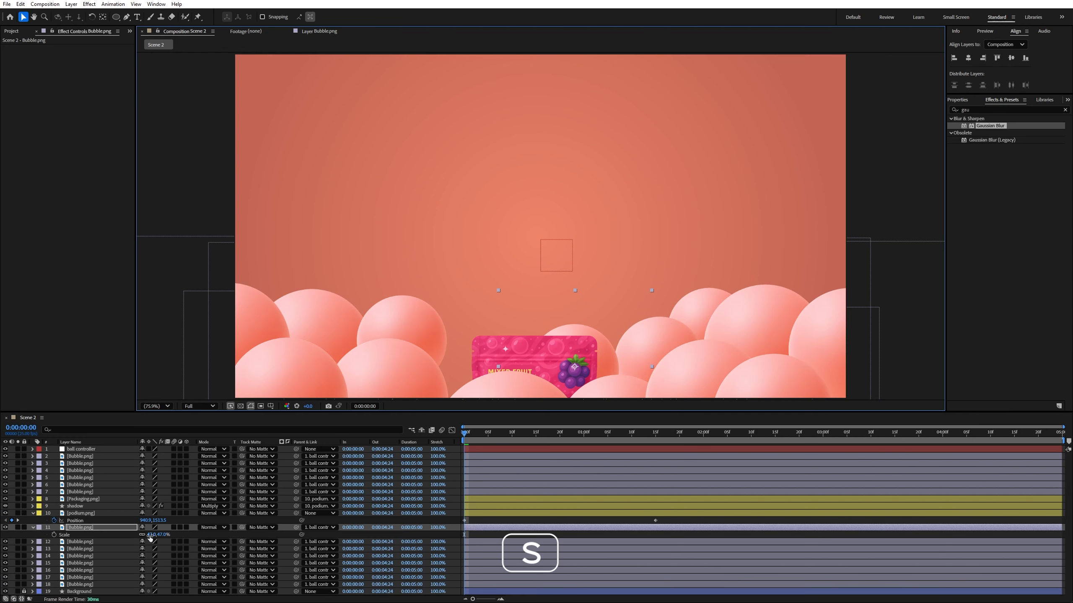
pyautogui.moveTo(149, 536); pyautogui.dragTo(154, 536)
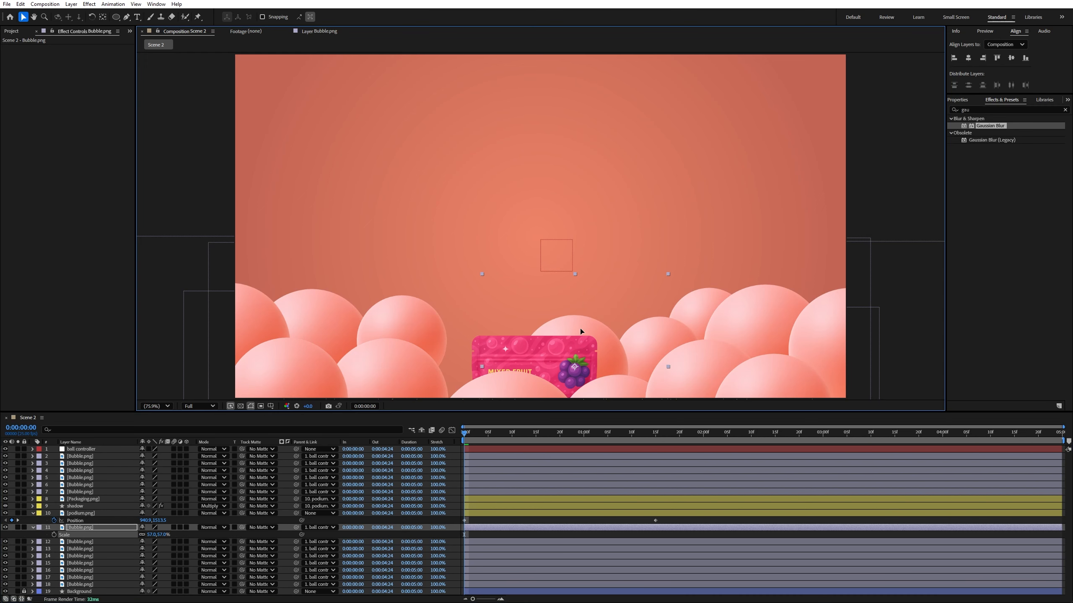
# Duplicate the enlarged bubble, place the copy in the gap on the packaging's left side and move its layer near the bottom of the bubbles
pyautogui.hotkey('ctrl', 'd')
pyautogui.moveTo(581, 329); pyautogui.dragTo(494, 318)
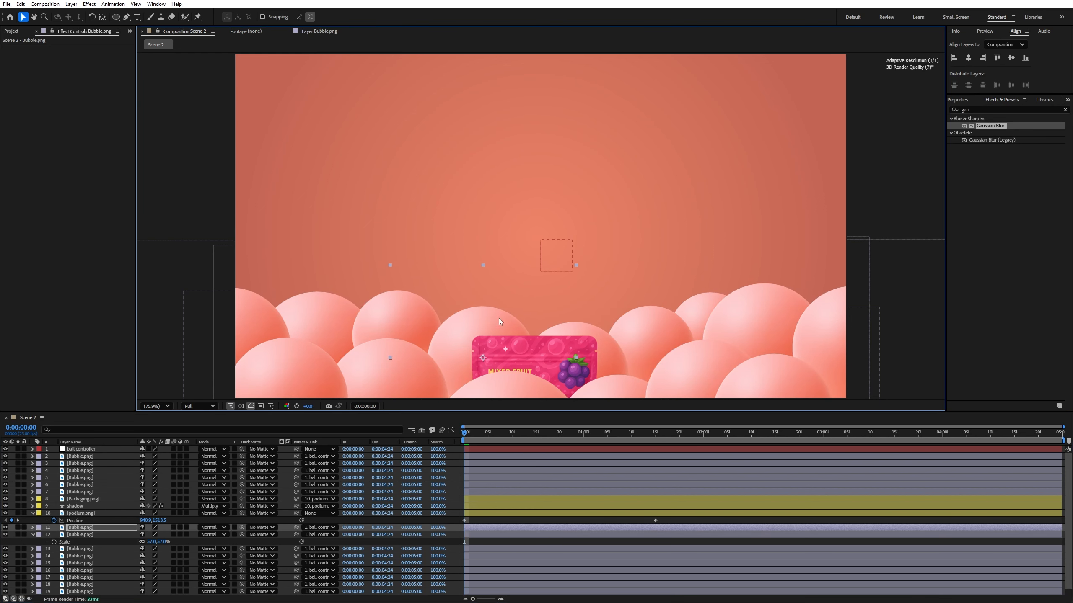
pyautogui.moveTo(97, 527); pyautogui.dragTo(116, 590)
pyautogui.moveTo(492, 317); pyautogui.dragTo(494, 315)
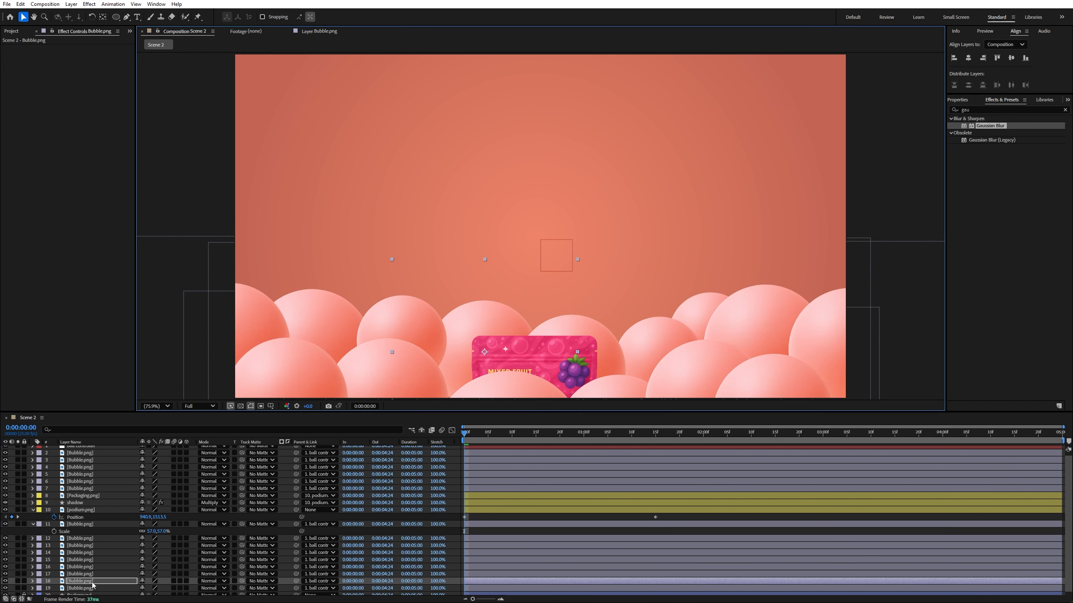
# Duplicate that bubble again, send the copy behind the other bubbles, scale it to 46% and place it on the packaging's right side
pyautogui.hotkey('ctrl', 'd')
pyautogui.moveTo(91, 582); pyautogui.dragTo(95, 590)
pyautogui.moveTo(479, 312); pyautogui.dragTo(574, 302)
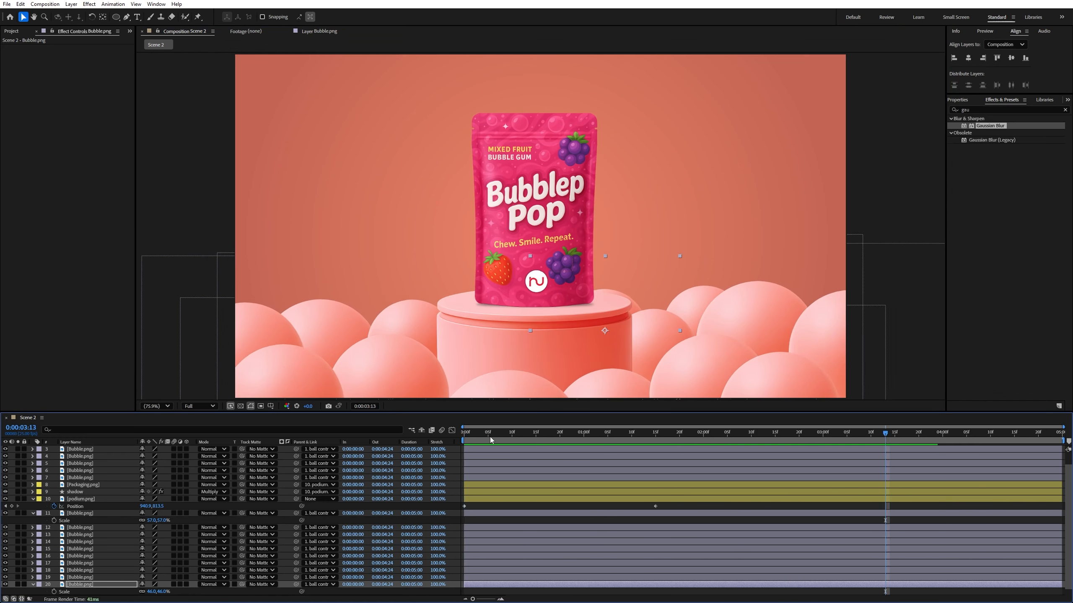
# Preview the podium's rise through the bubbles from the first frame
pyautogui.click(457, 438)
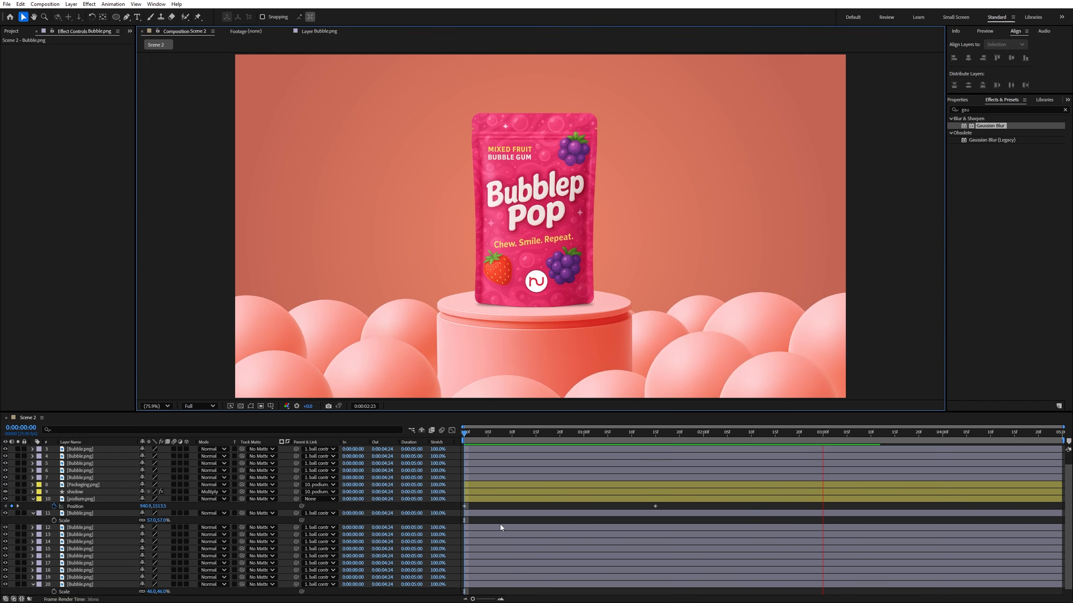
pyautogui.press('space')
pyautogui.moveTo(476, 436); pyautogui.dragTo(434, 441)
pyautogui.press('space')
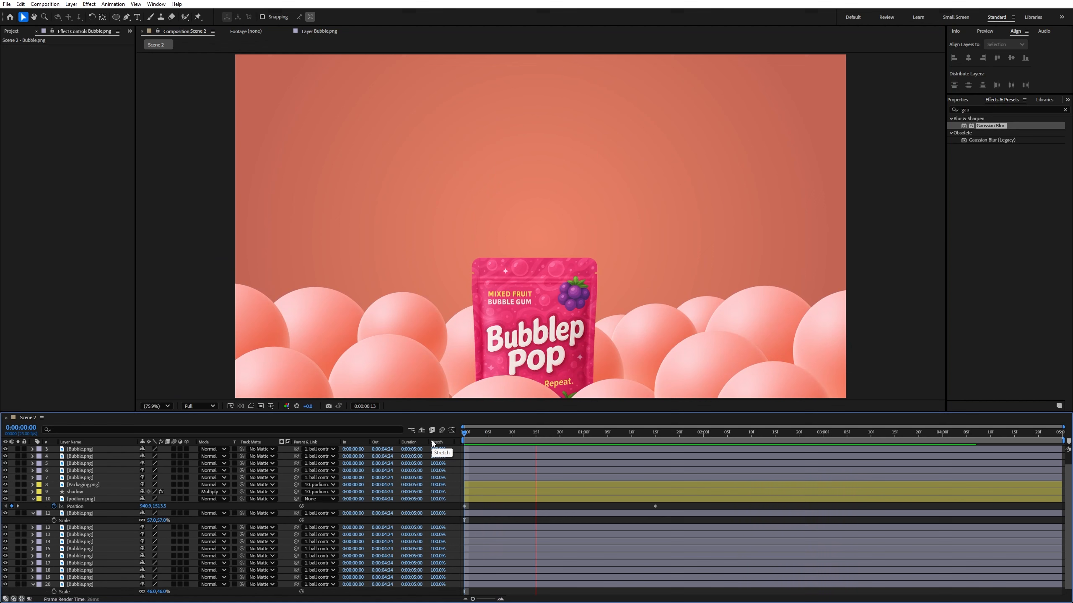
pyautogui.press('space')
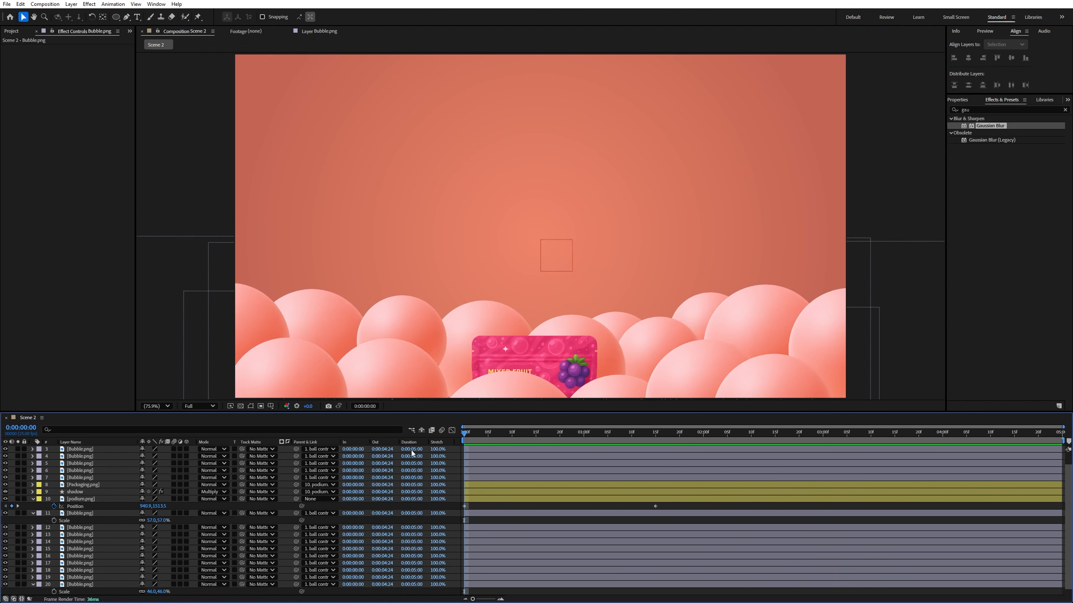
# Set the podium's first-frame Y position to 1715.5 so the packaging starts hidden, and preview the animation
pyautogui.click(84, 499)
pyautogui.moveTo(161, 506); pyautogui.dragTo(237, 506)
pyautogui.press('space')
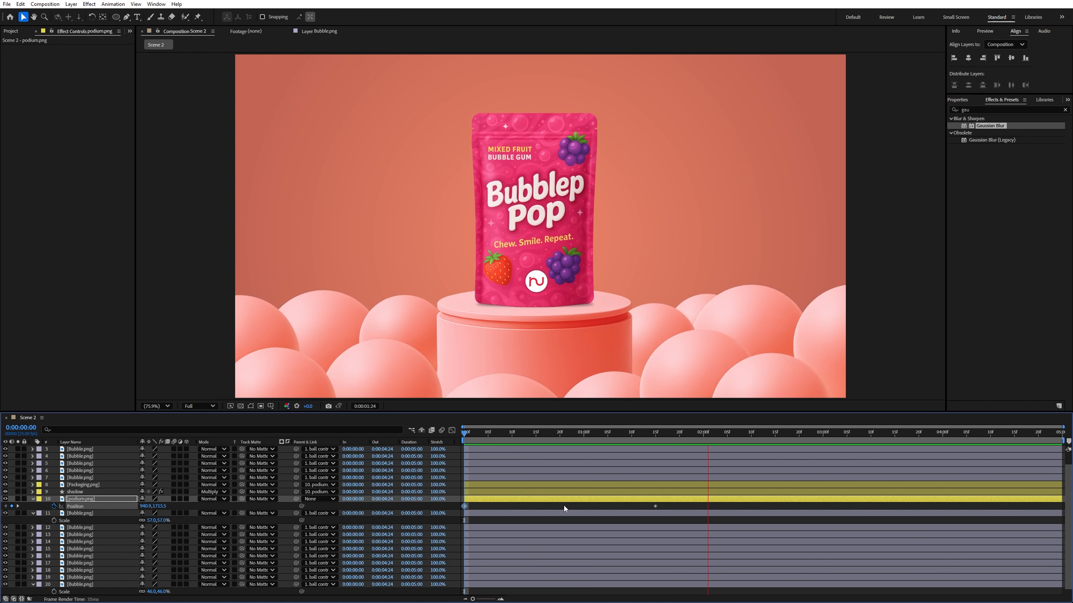
# Apply Easy Ease to both of the podium's position keyframes
pyautogui.click(673, 507)
pyautogui.moveTo(675, 507); pyautogui.dragTo(447, 514)
pyautogui.press('F9')
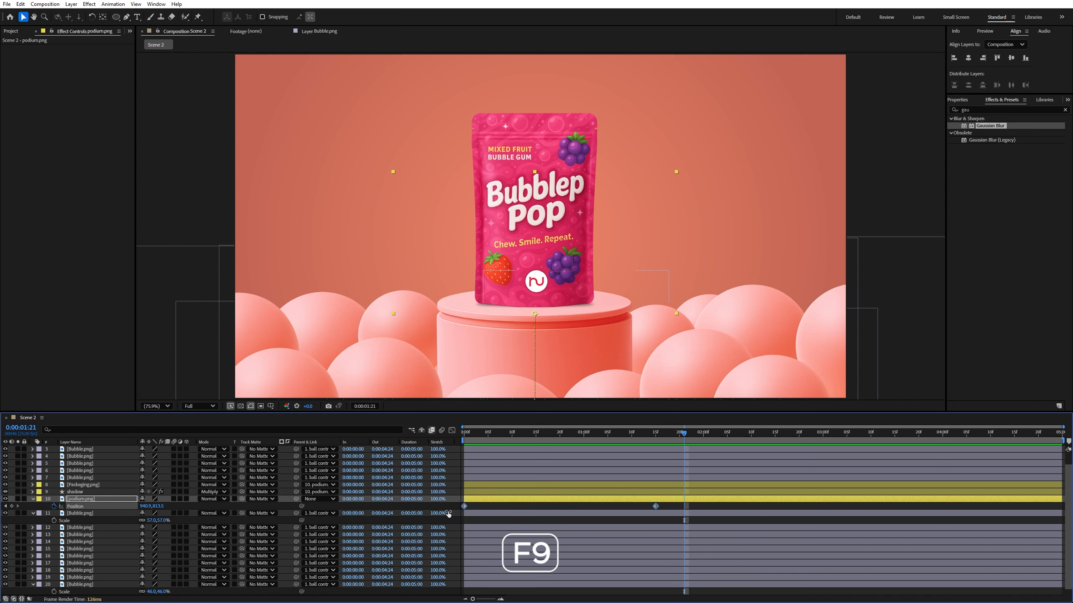
# Extend the end keyframe's ease in the podium's speed graph for a fast start and slow finish, and preview it
pyautogui.click(452, 430)
pyautogui.moveTo(647, 573); pyautogui.dragTo(627, 581)
pyautogui.rightClick(554, 518)
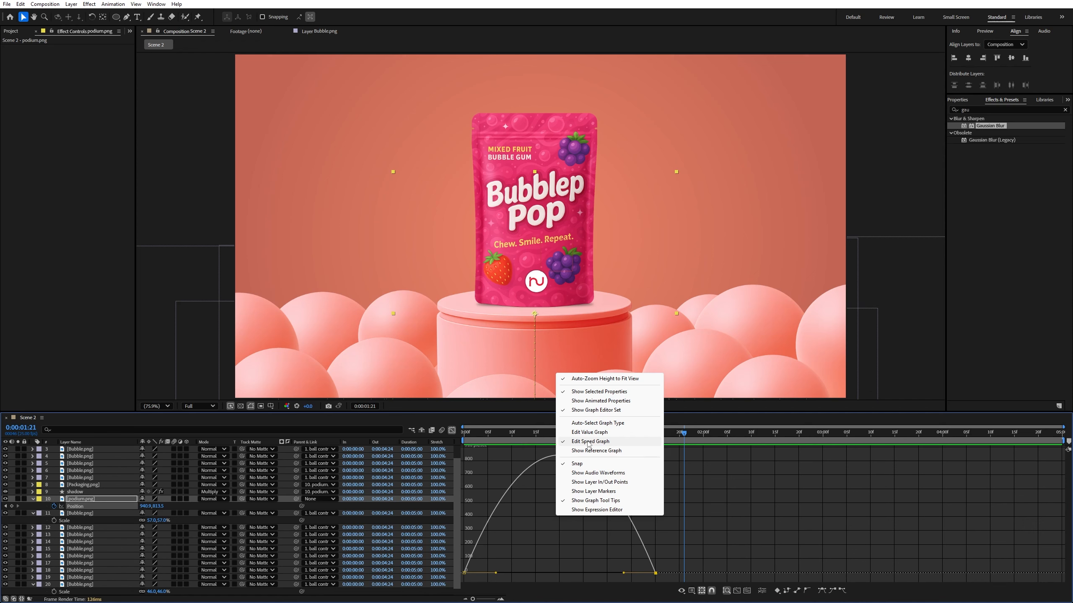
pyautogui.click(534, 549)
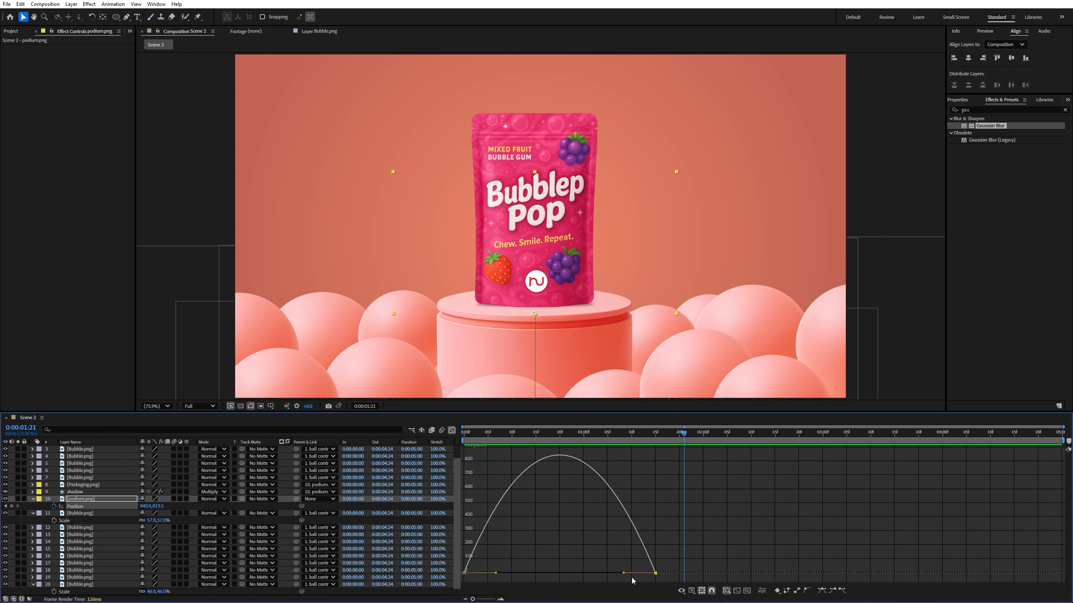
pyautogui.moveTo(624, 573); pyautogui.dragTo(577, 573)
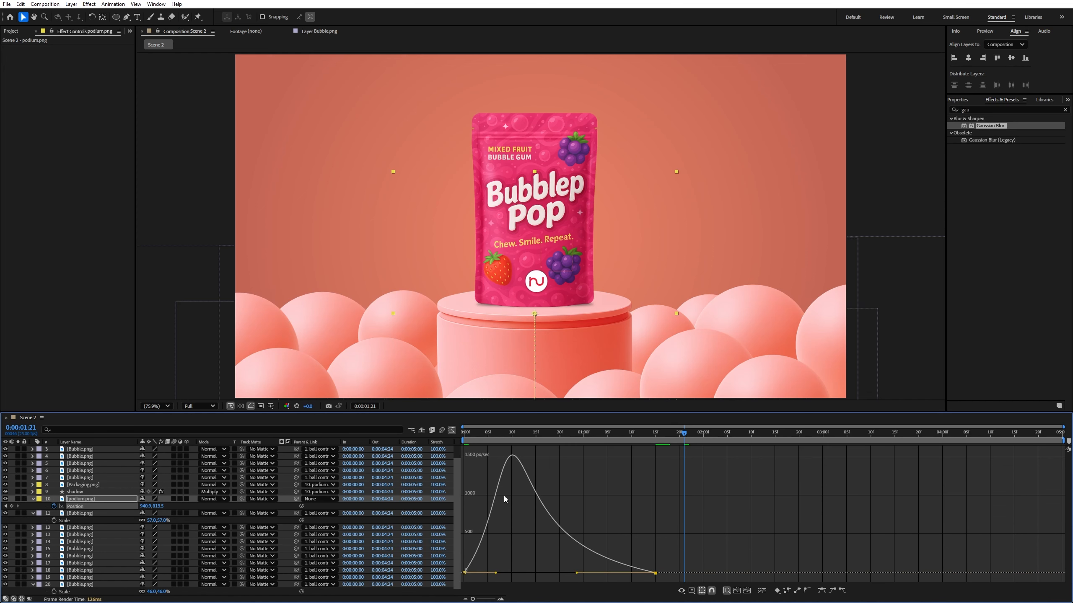
pyautogui.click(467, 435)
pyautogui.press('space')
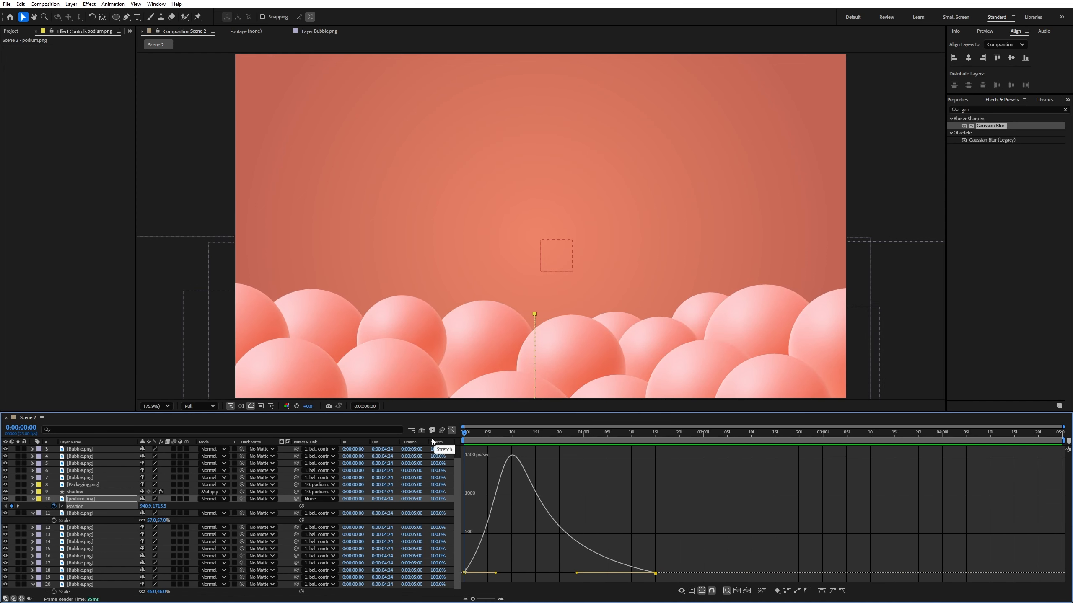
pyautogui.click(451, 430)
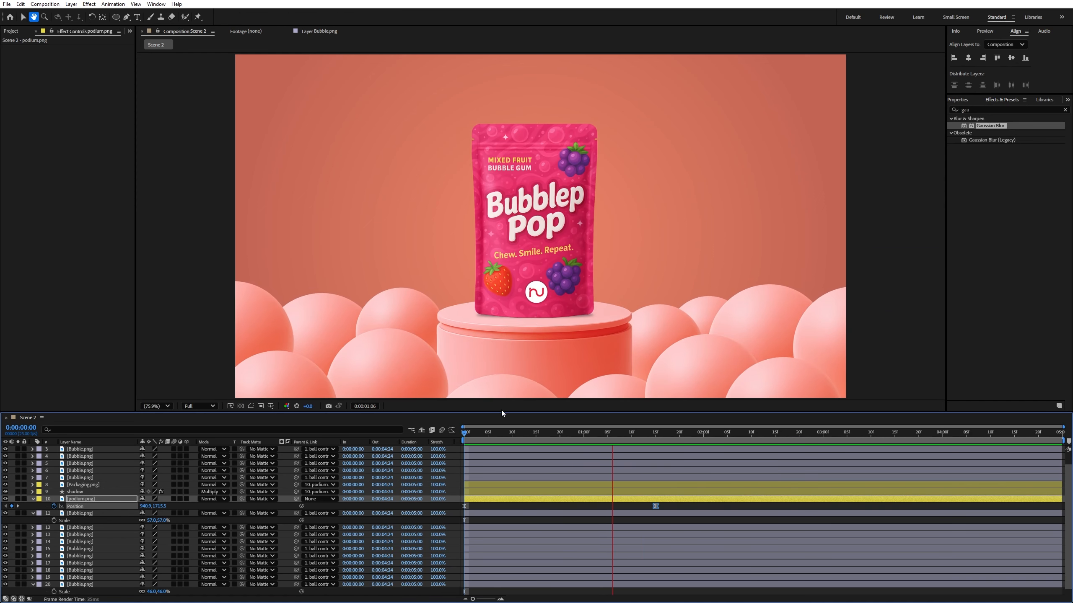
# Collapse the open layer properties and add a position keyframe to the ball controller at 0:00:00:16
pyautogui.click(33, 499)
pyautogui.click(33, 507)
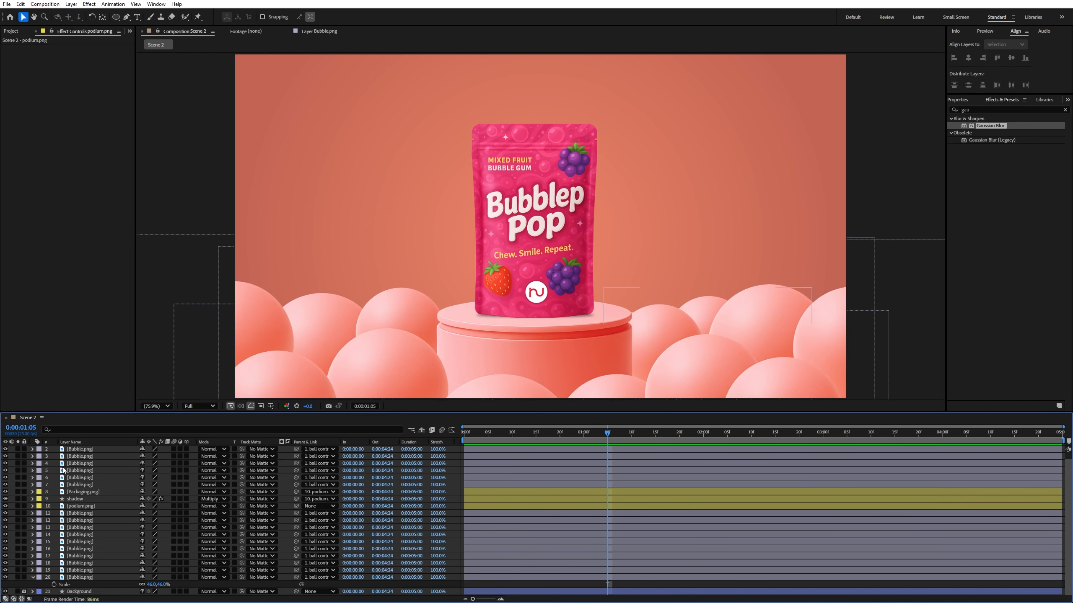
pyautogui.scroll(2, 55, 486)
pyautogui.click(71, 450)
pyautogui.moveTo(495, 441); pyautogui.dragTo(543, 437)
pyautogui.press('p')
pyautogui.click(54, 457)
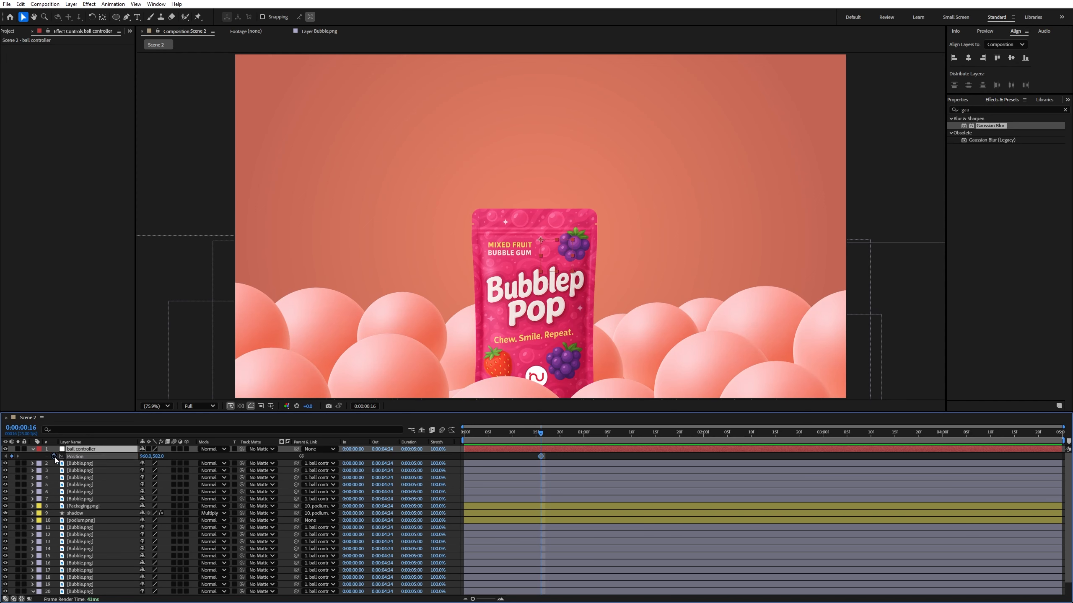
# Set the ball controller's Y position to 768 at the first frame and preview the bubbles rising
pyautogui.moveTo(496, 435); pyautogui.dragTo(435, 436)
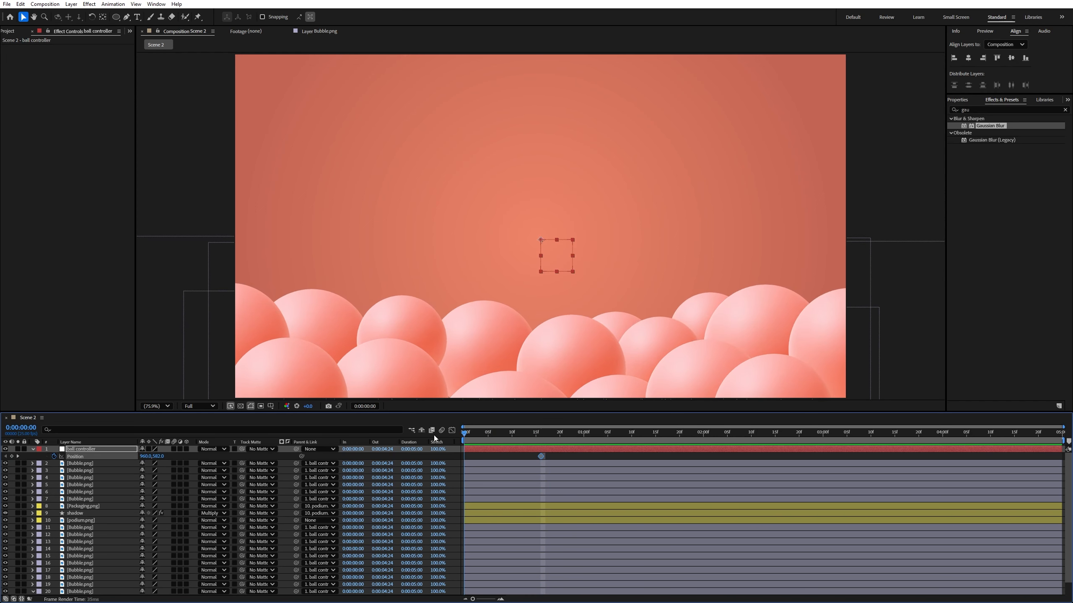
pyautogui.moveTo(161, 459); pyautogui.dragTo(269, 459)
pyautogui.press('space')
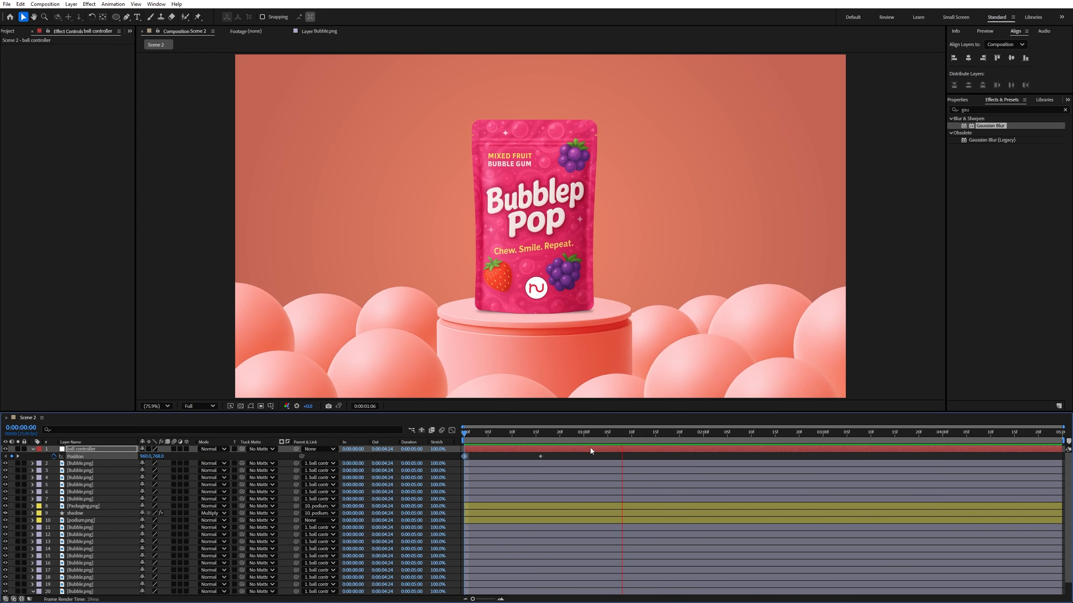
# Apply Easy Ease to the ball controller's position keyframes and preview the result from the first frame
pyautogui.press('space')
pyautogui.moveTo(460, 474); pyautogui.dragTo(460, 474)
pyautogui.press('F9')
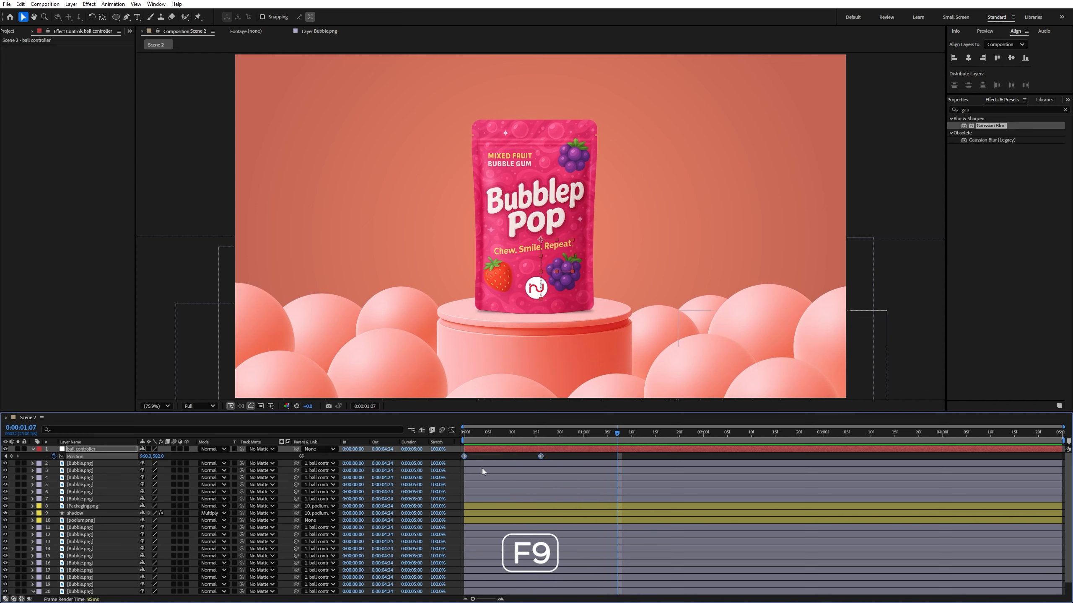
pyautogui.press('Home')
pyautogui.press('space')
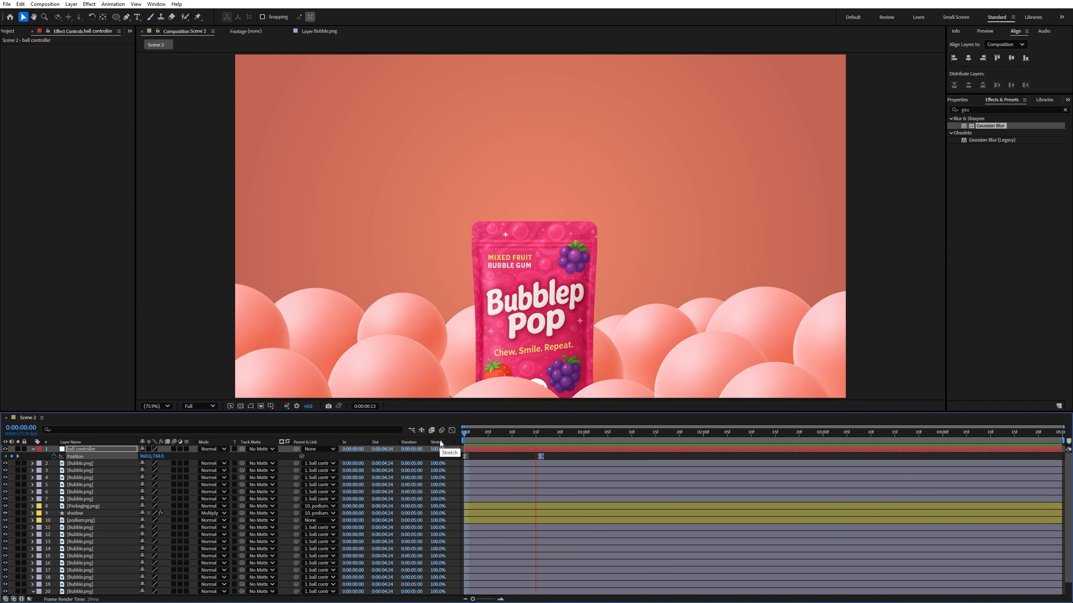
pyautogui.press('space')
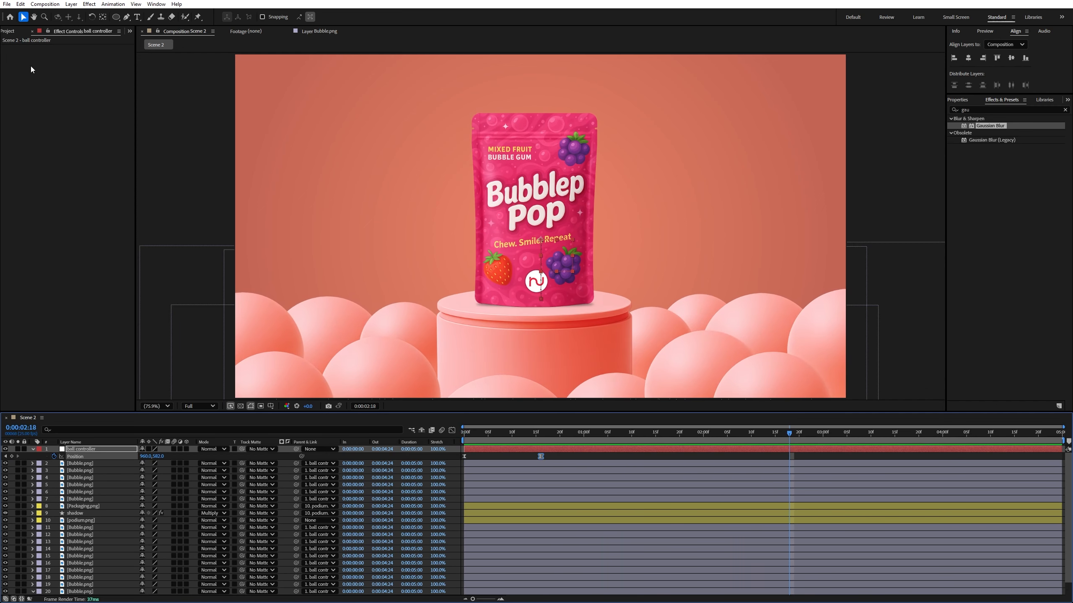
# Create a new 1920 × 1080 black (000000) solid named Radio
pyautogui.click(12, 31)
pyautogui.click(200, 93)
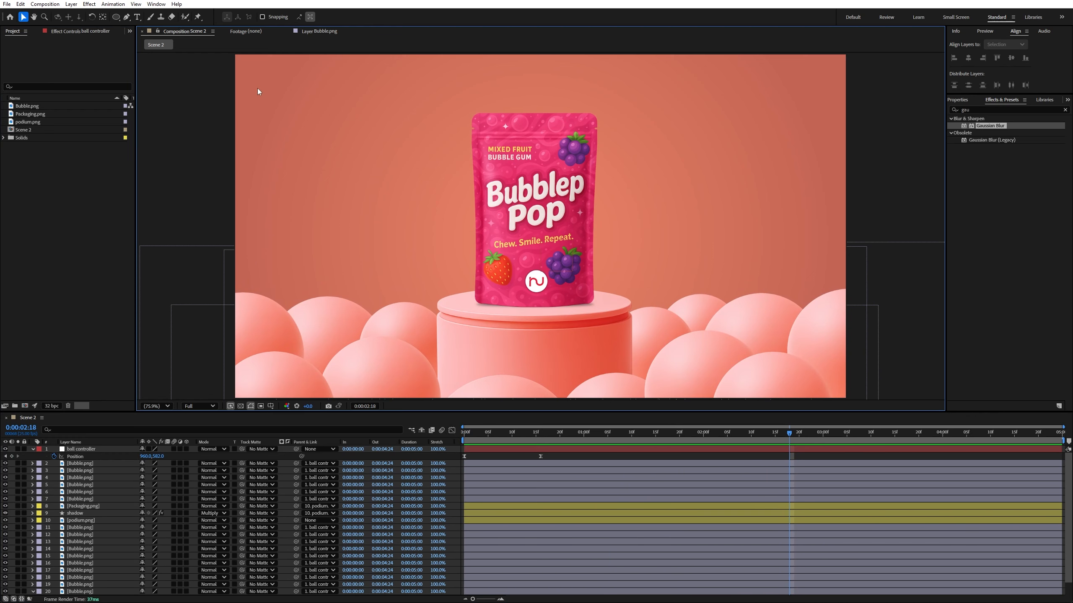
pyautogui.rightClick(210, 134)
pyautogui.moveTo(282, 141)
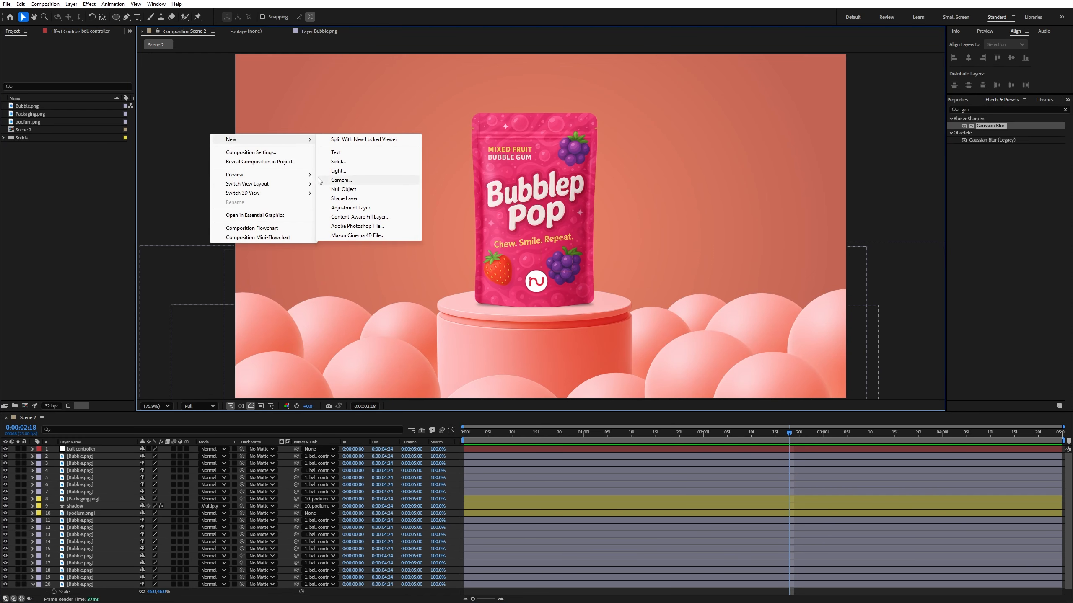
pyautogui.click(337, 162)
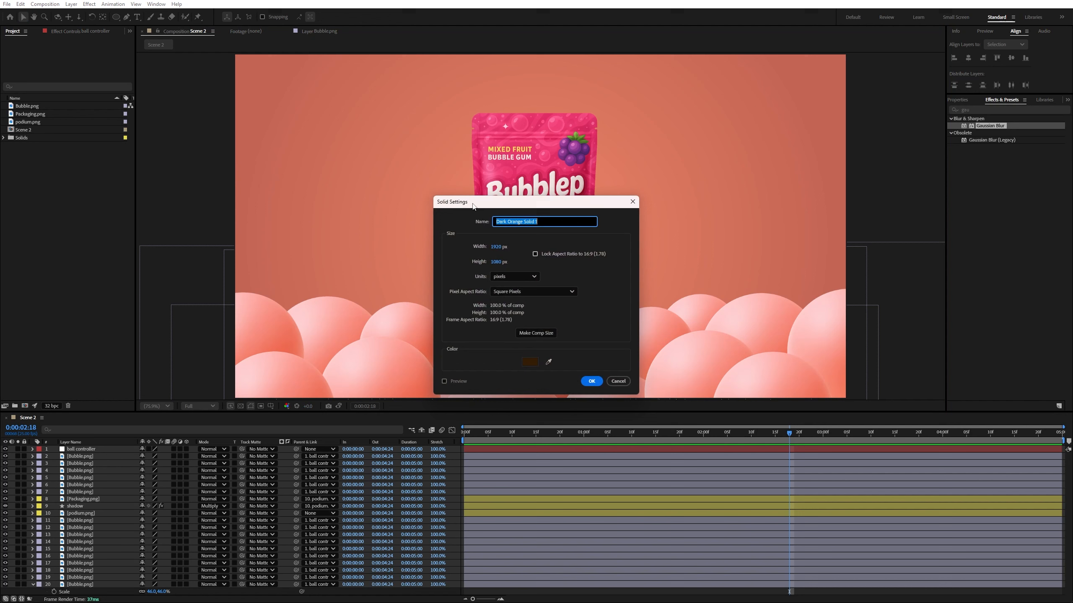
pyautogui.click(530, 363)
pyautogui.click(444, 343)
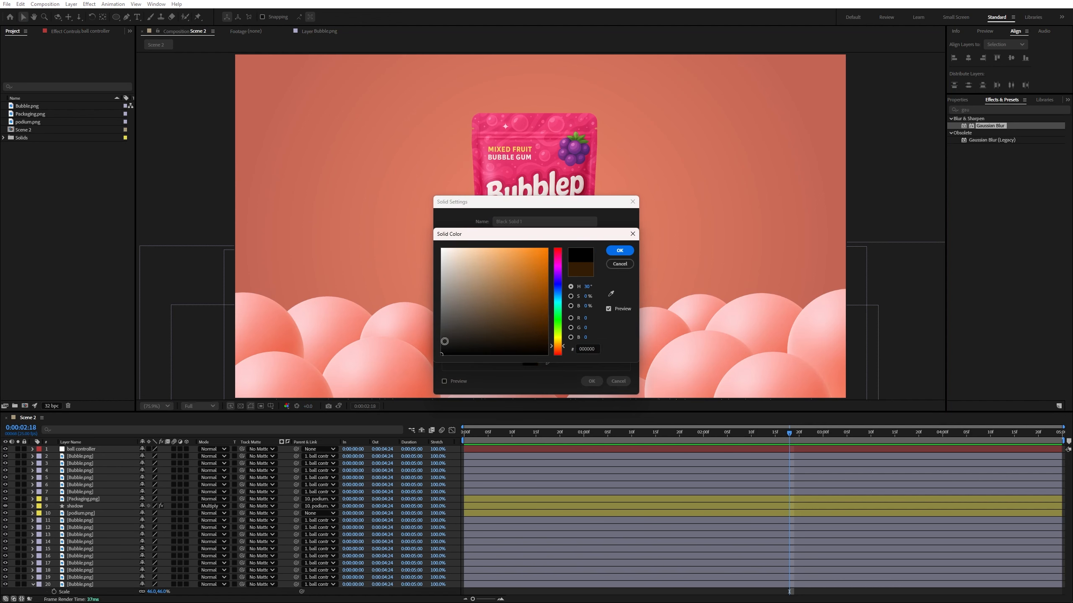
pyautogui.click(620, 249)
pyautogui.moveTo(529, 222); pyautogui.dragTo(459, 223)
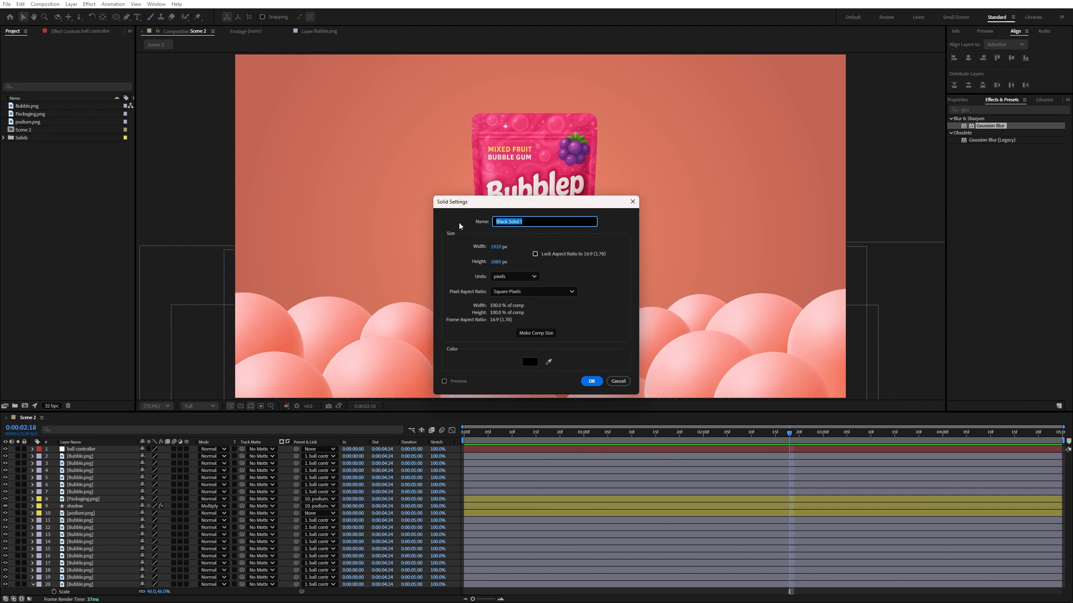
pyautogui.write('Radio')
pyautogui.press('Return')
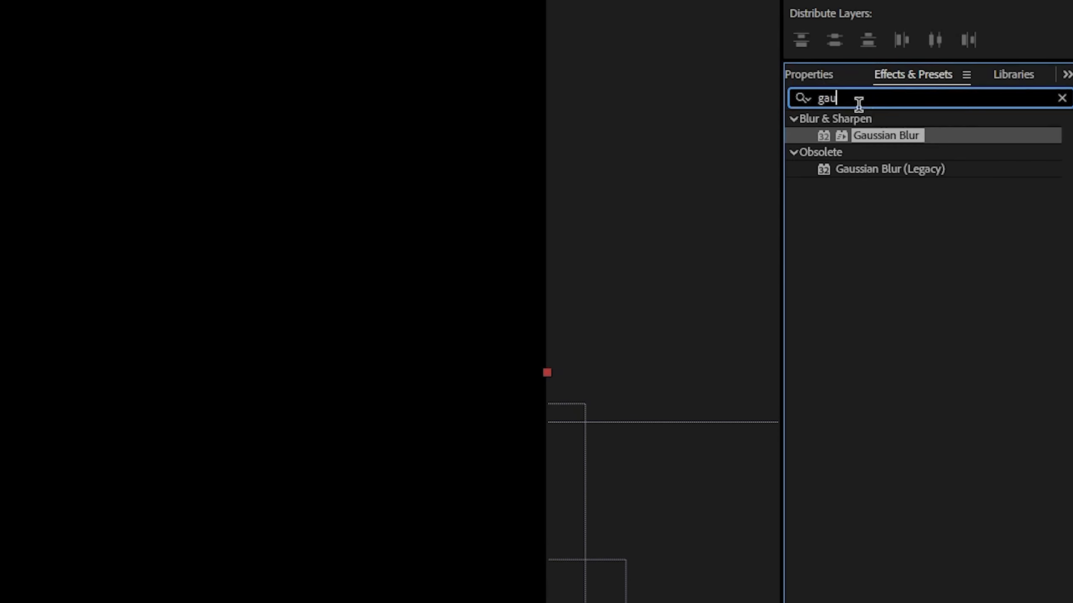
# Find the Radio Waves effect and apply it to the Radio solid
pyautogui.click(977, 110)
pyautogui.write('radio')
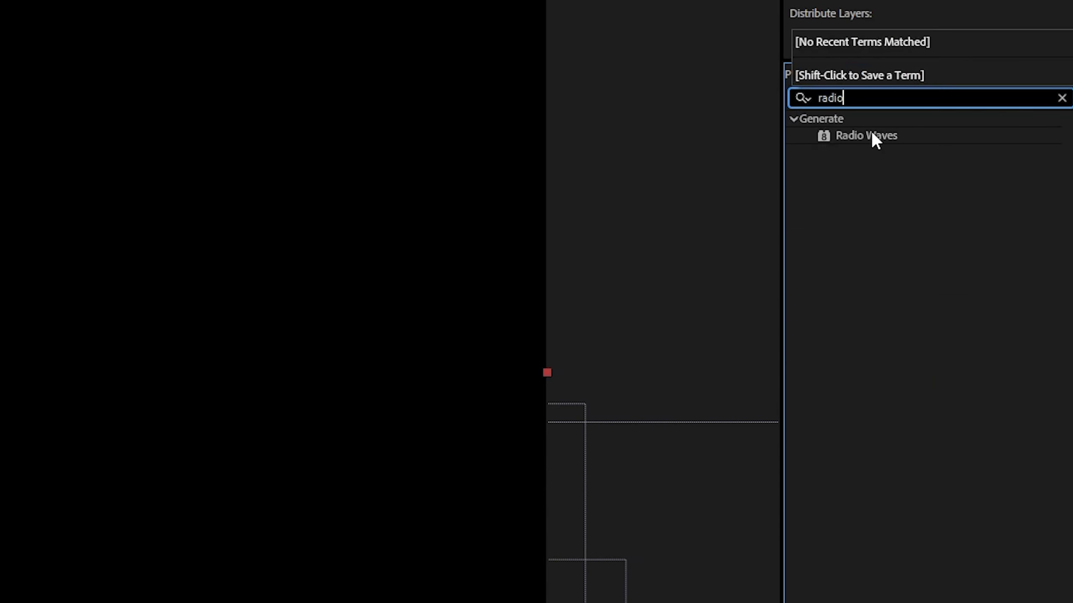
pyautogui.moveTo(871, 131); pyautogui.dragTo(79, 451)
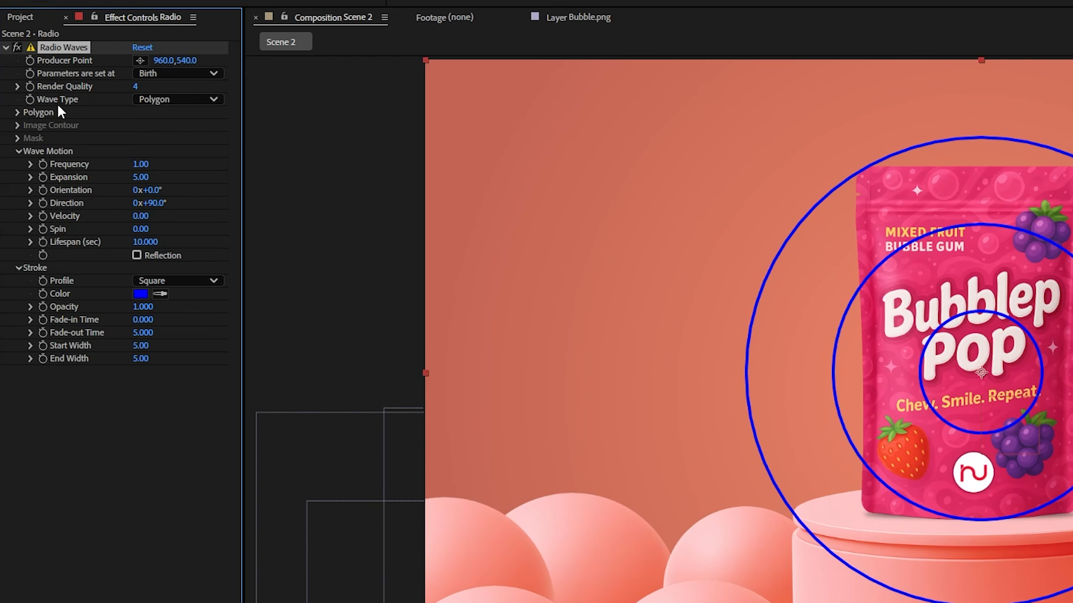
# Set the Radio Waves wave motion to a frequency of 3 and an expansion of 15
pyautogui.click(141, 164)
pyautogui.write('3')
pyautogui.press('Return')
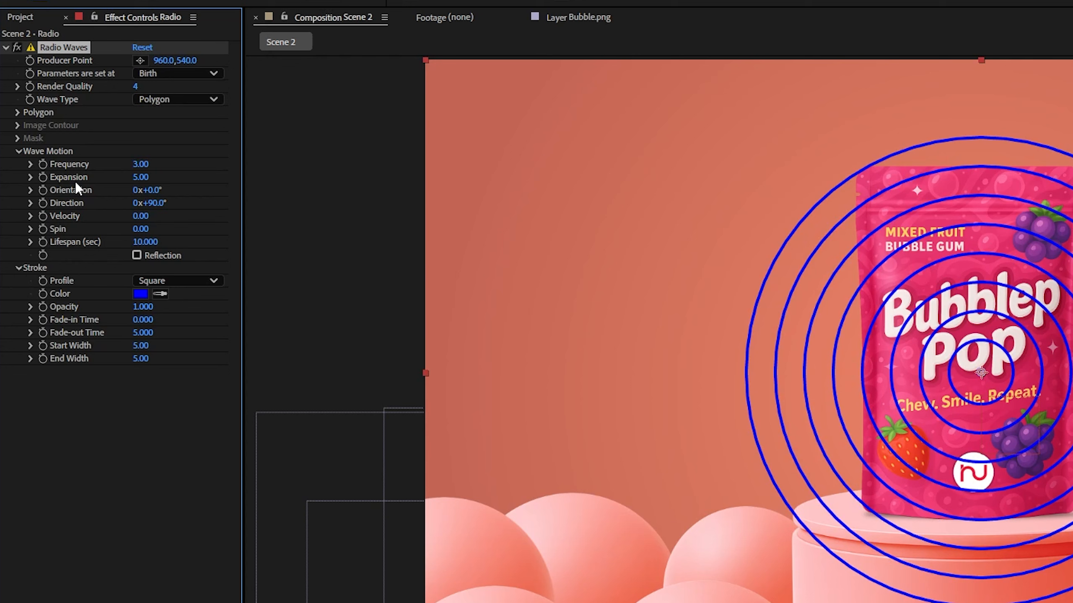
pyautogui.click(144, 175)
pyautogui.write('15')
pyautogui.press('Return')
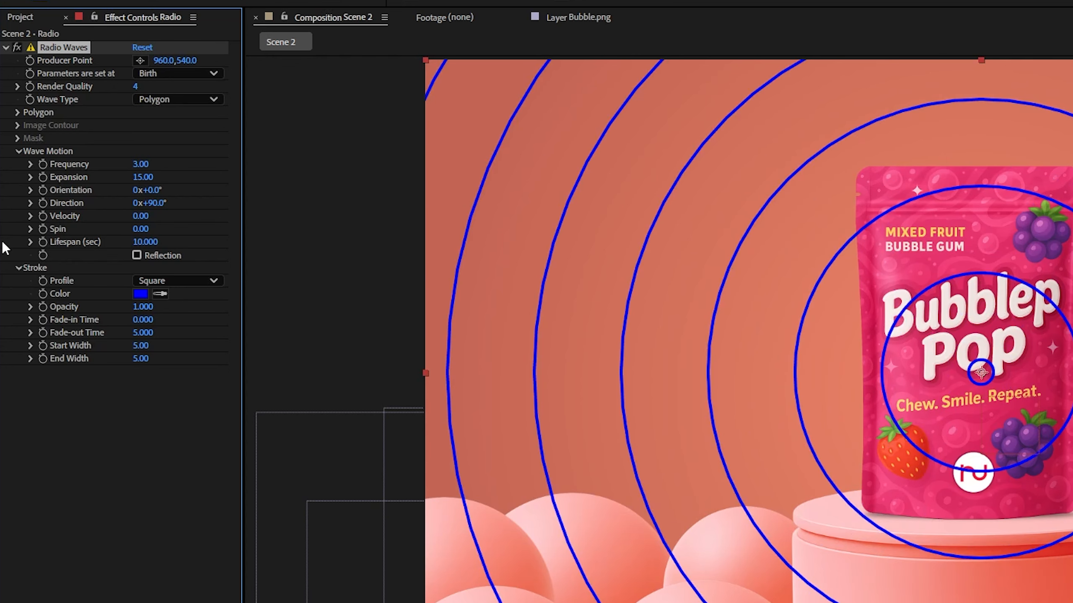
# Set the wave direction to 0° and the wave lifespan to 4.1 seconds
pyautogui.click(160, 205)
pyautogui.write('0')
pyautogui.press('Return')
pyautogui.click(143, 242)
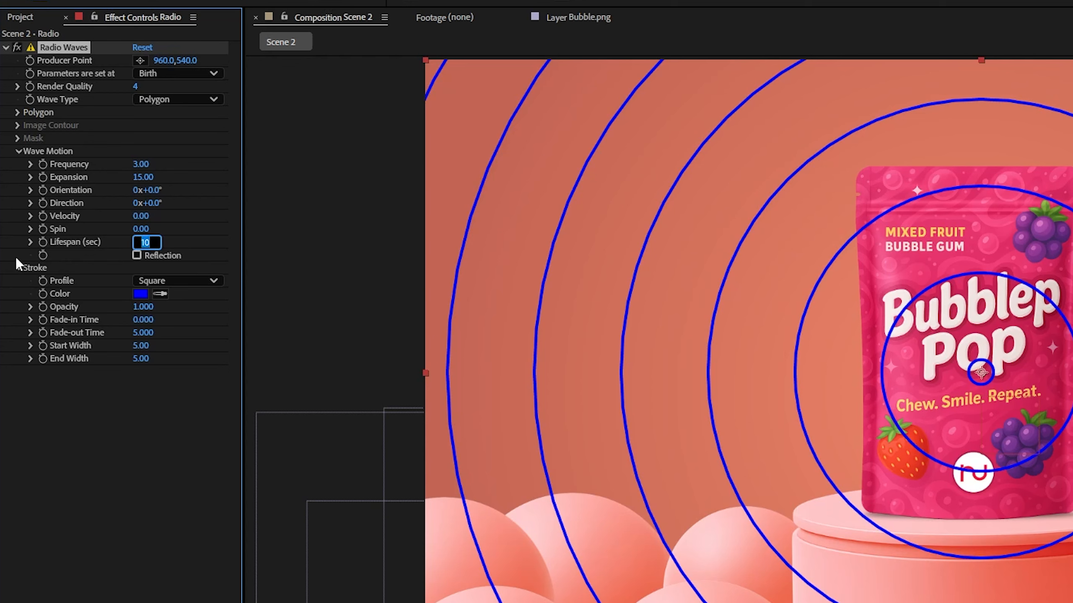
pyautogui.press('Return')
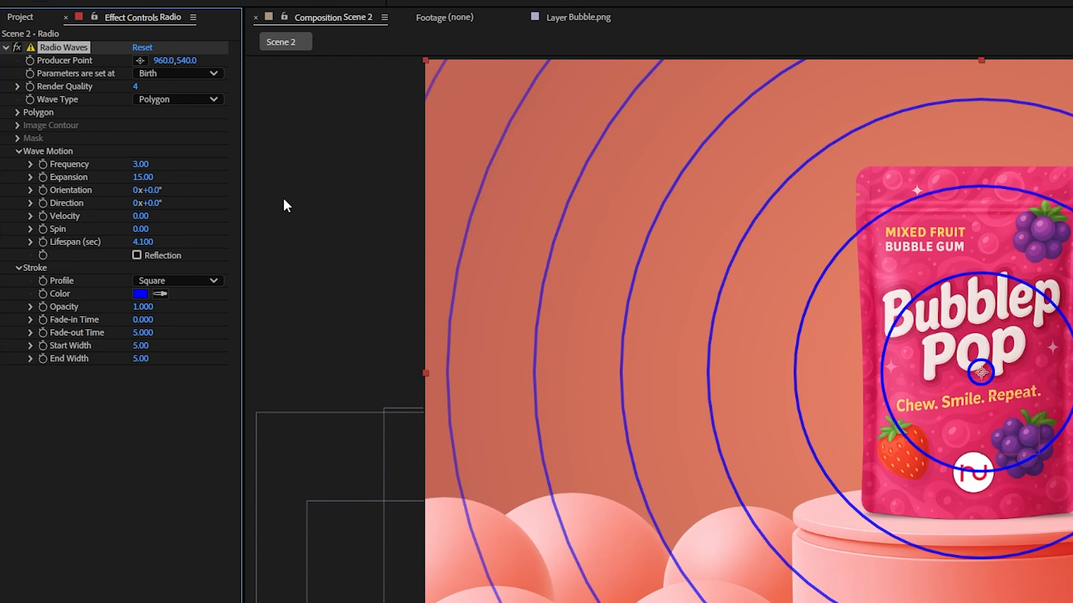
# Lower the wave stroke's opacity to 0.34 and change its profile to Sawtooth In
pyautogui.click(146, 308)
pyautogui.press('Return')
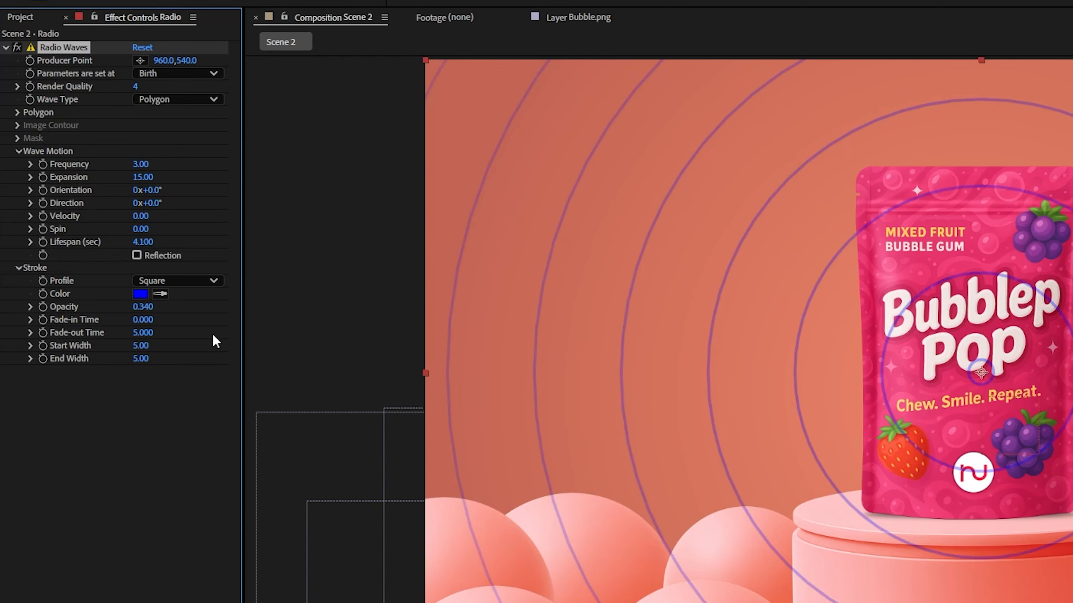
pyautogui.click(169, 284)
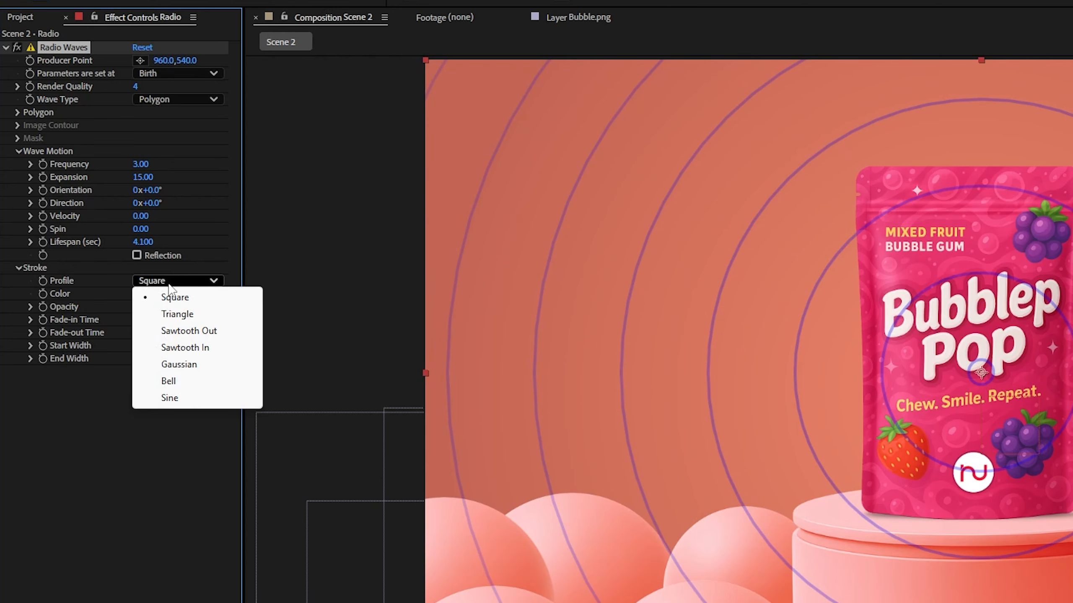
pyautogui.click(203, 348)
# Change the stroke colour of the radio waves to white
pyautogui.click(140, 293)
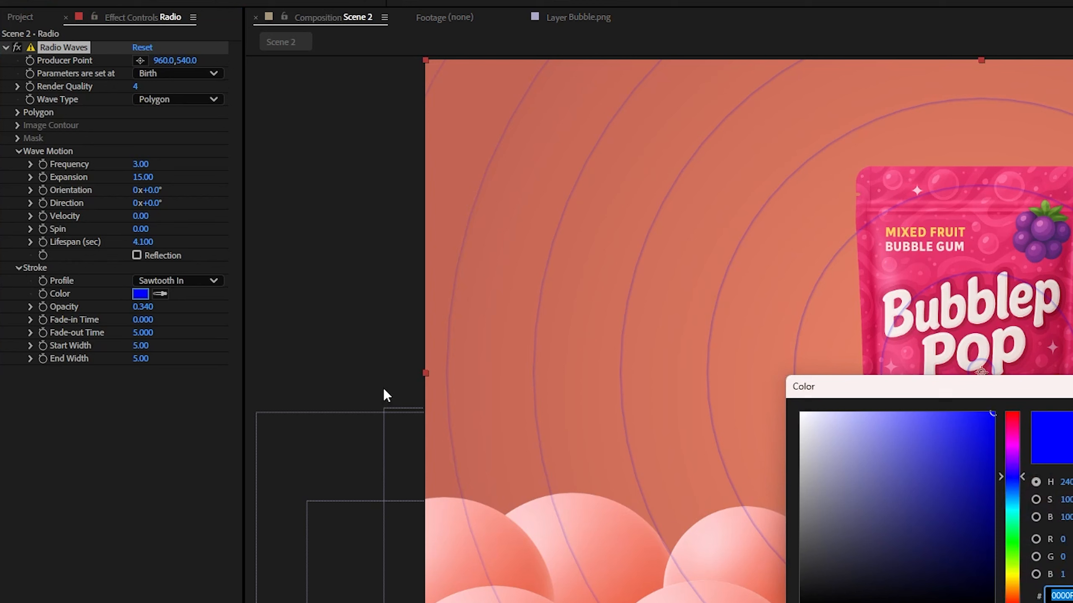
pyautogui.moveTo(832, 499); pyautogui.dragTo(747, 345)
pyautogui.press('Return')
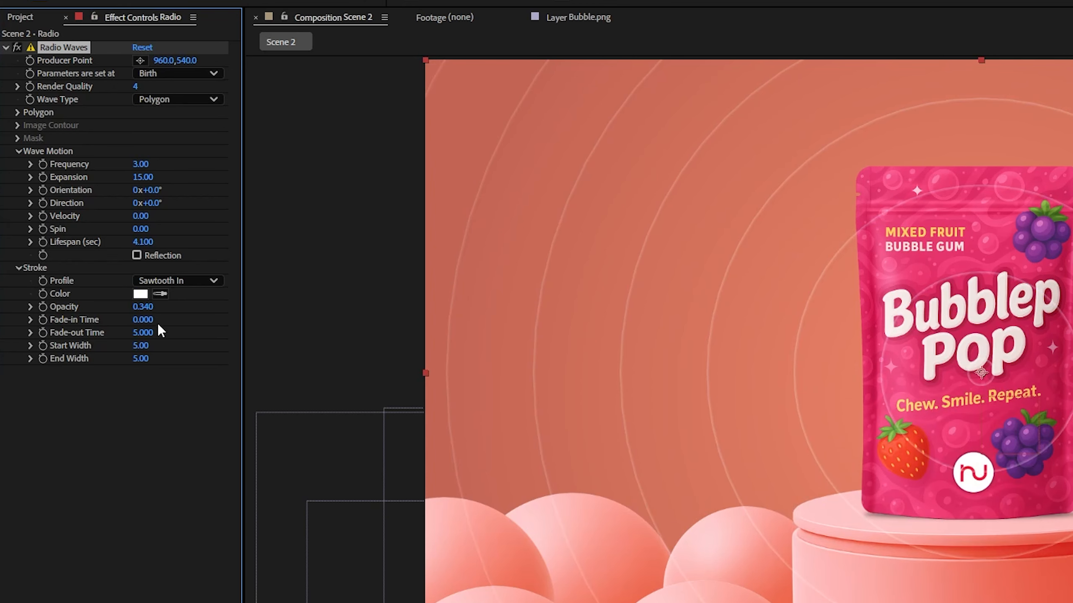
# Set the wave stroke's start width to 55.80 and return to the first frame of Scene 2
pyautogui.click(140, 346)
pyautogui.write('55.80')
pyautogui.press('Return')
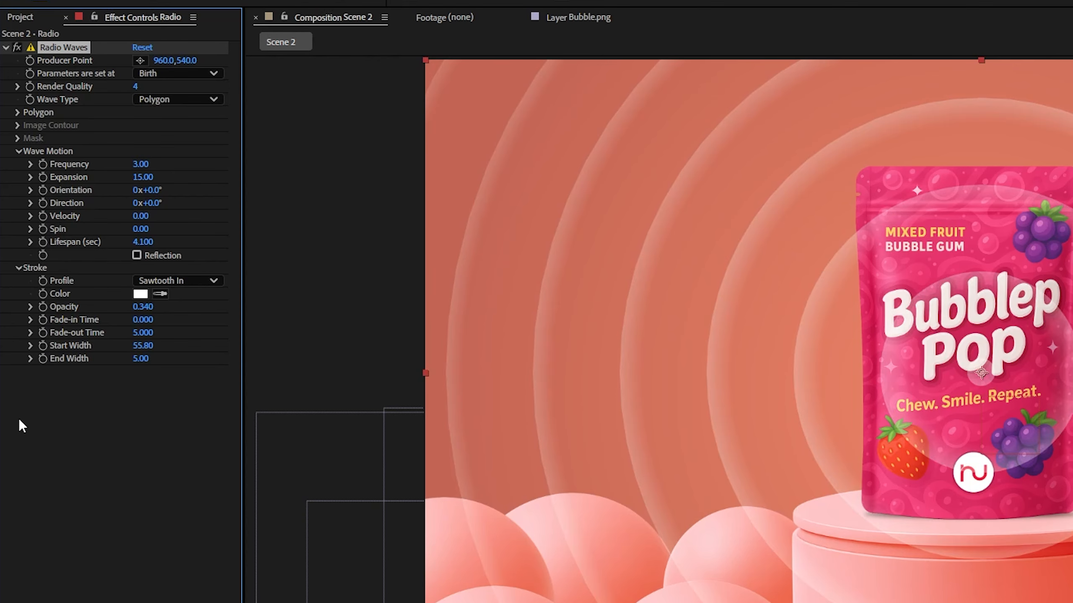
pyautogui.moveTo(790, 434); pyautogui.dragTo(444, 435)
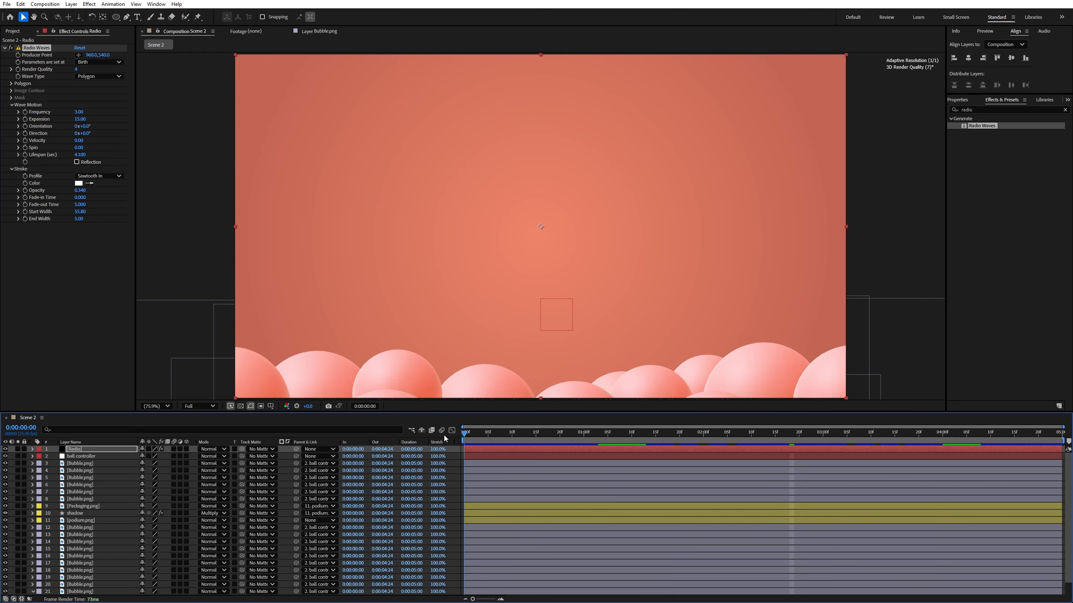
# Preview the radio waves and move the Radio layer directly above the Background layer, behind the bubbles and package
pyautogui.press('space')
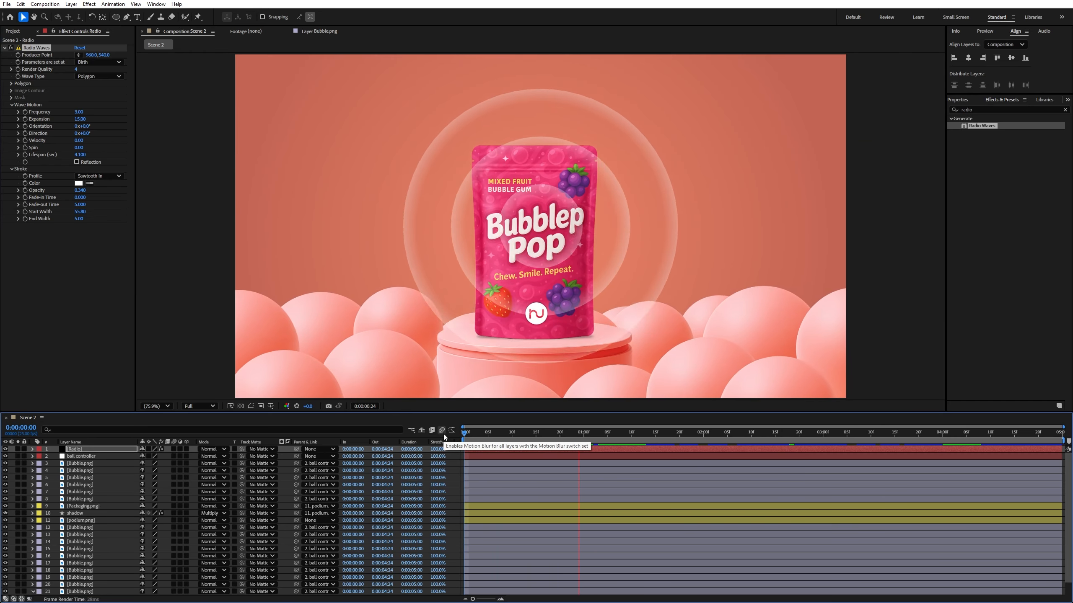
pyautogui.press('space')
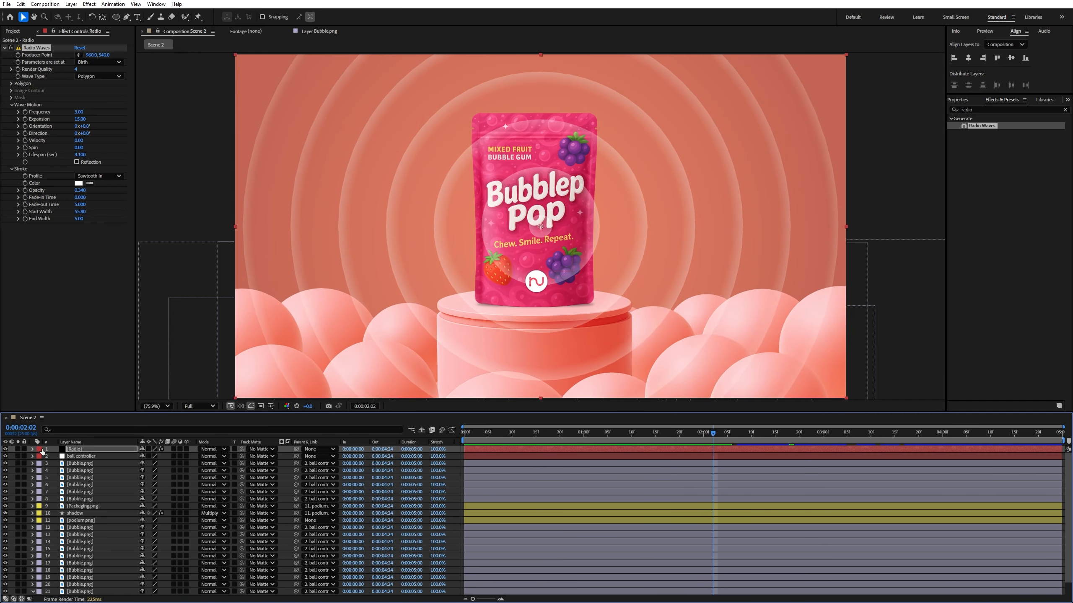
pyautogui.scroll(-2, 87, 581)
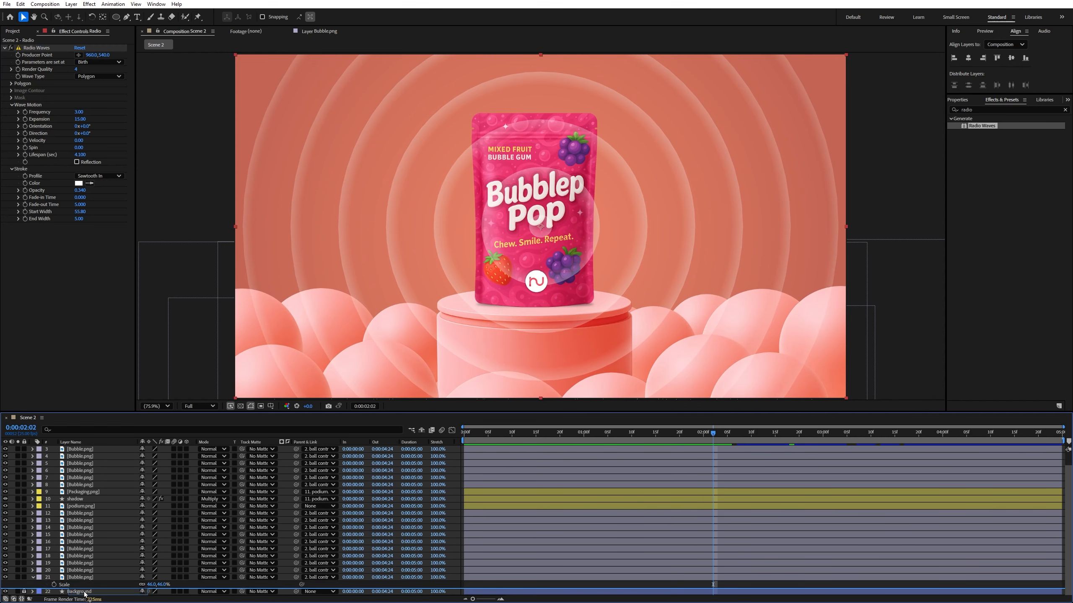
pyautogui.moveTo(87, 585); pyautogui.dragTo(88, 587)
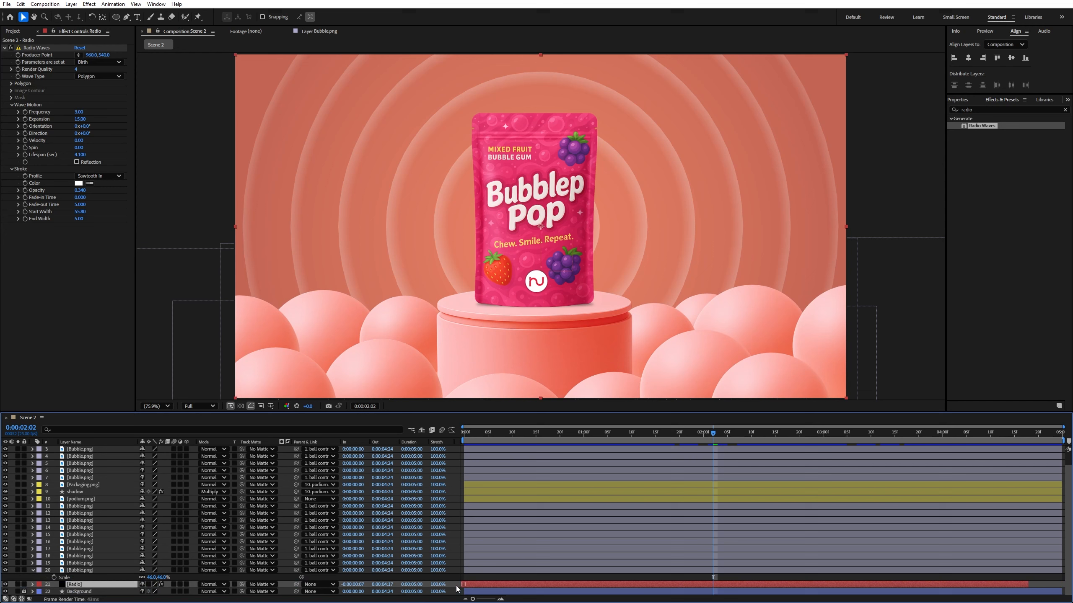
# Shift the Radio layer earlier in time to an in point of -0:00:01:13, previewing the waves from the start
pyautogui.moveTo(457, 590); pyautogui.dragTo(395, 588)
pyautogui.moveTo(492, 436); pyautogui.dragTo(399, 441)
pyautogui.press('space')
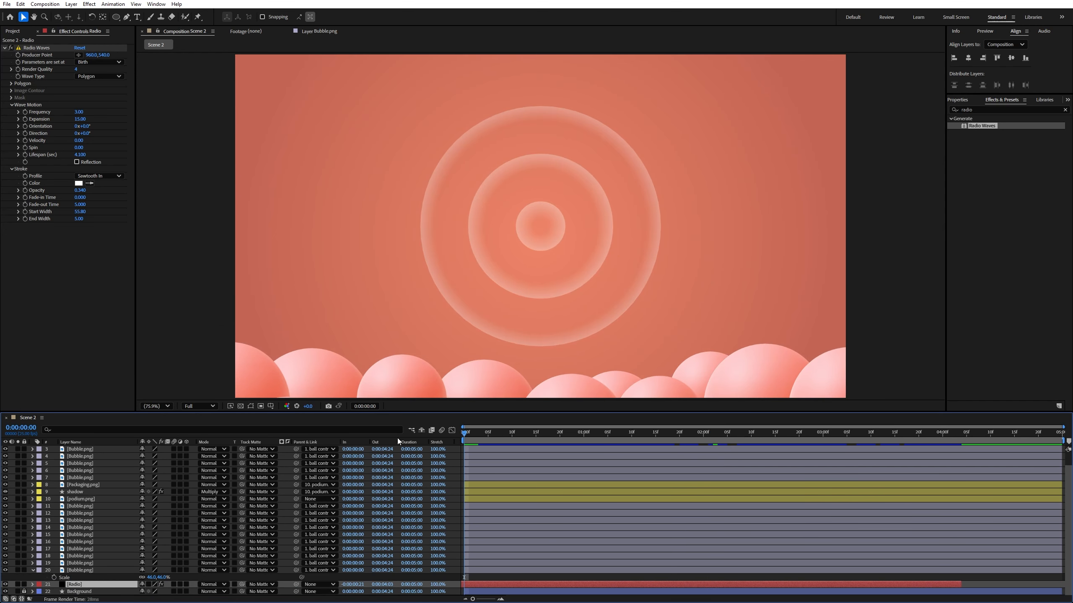
pyautogui.press('space')
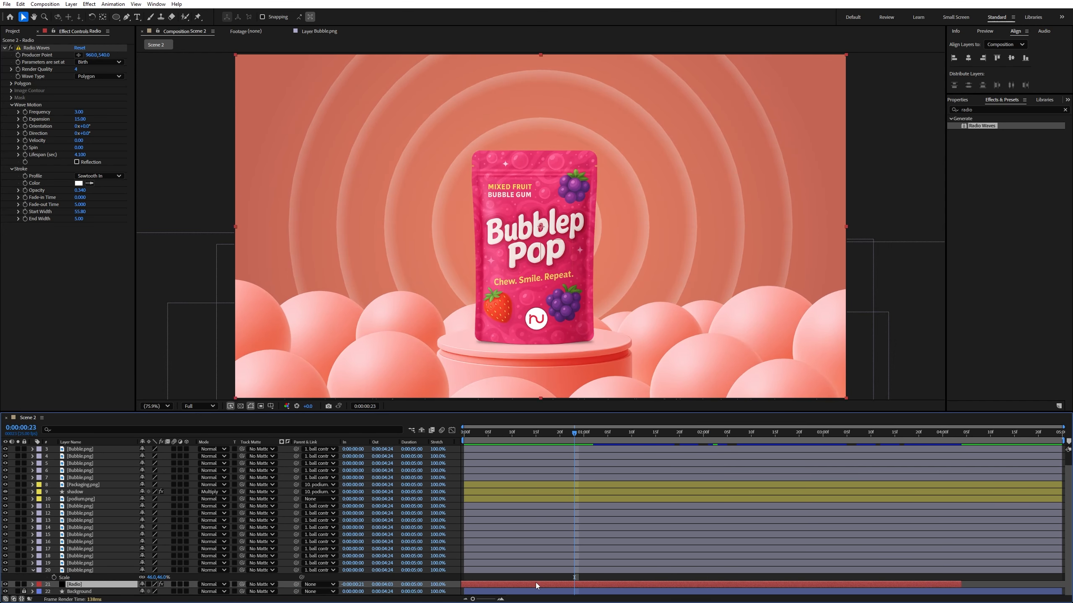
pyautogui.moveTo(536, 585); pyautogui.dragTo(455, 586)
pyautogui.click(465, 435)
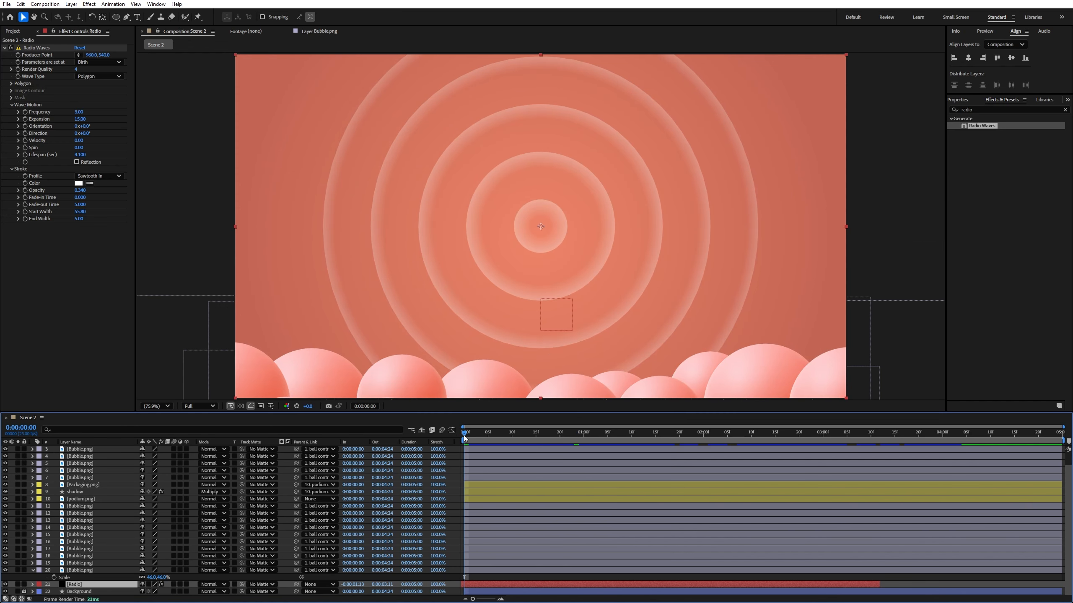
pyautogui.press('space')
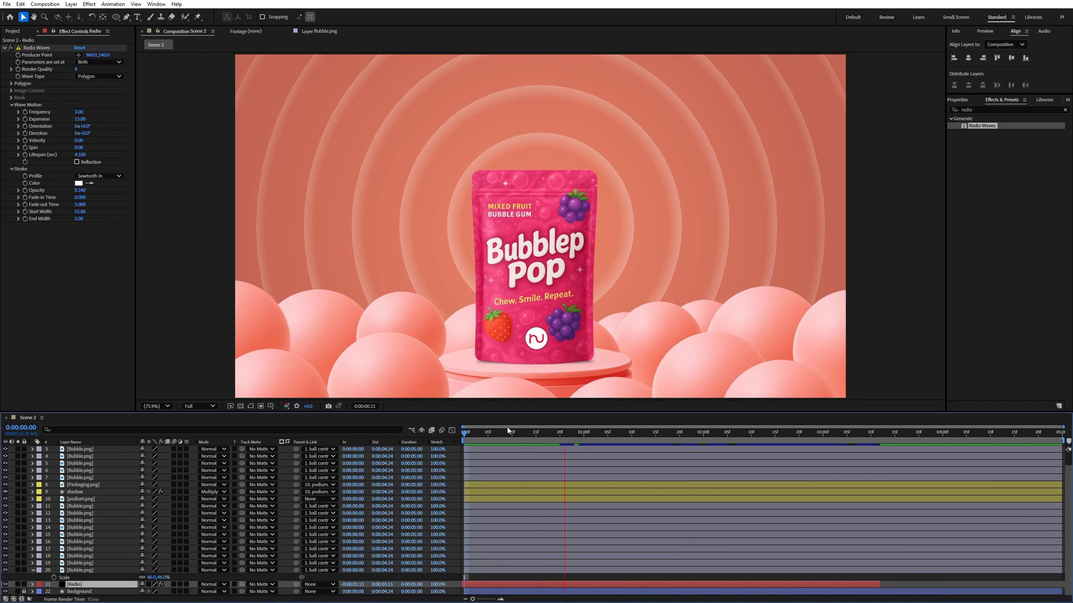
pyautogui.press('space')
# Keyframe the Radio layer's opacity from 0% at 0:00:00:05 to 100% at 0:00:00:18 and preview the fade-in
pyautogui.moveTo(515, 436); pyautogui.dragTo(551, 442)
pyautogui.press('t')
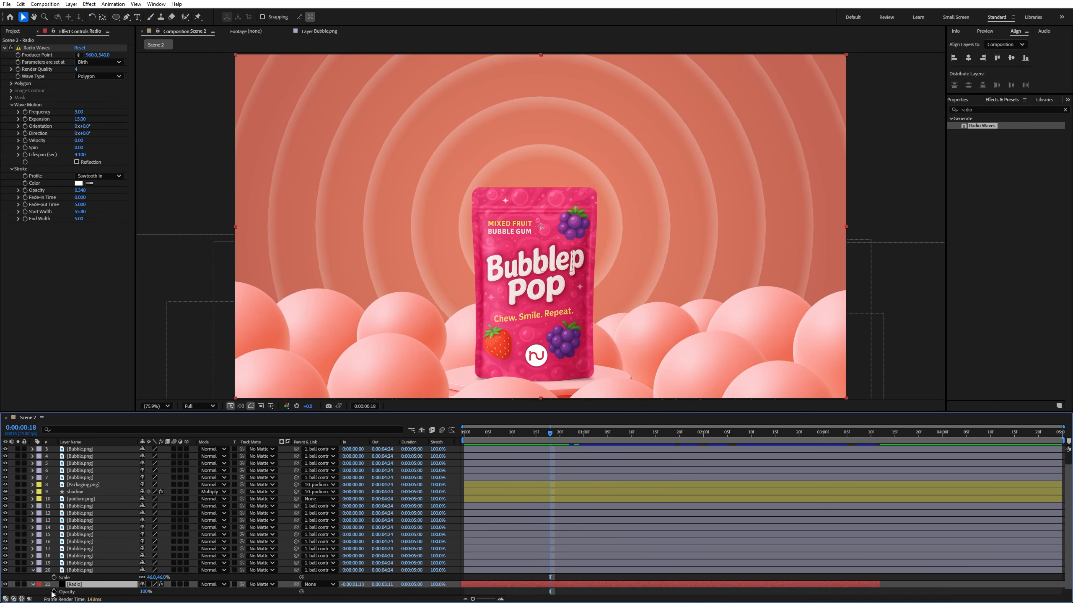
pyautogui.click(54, 591)
pyautogui.scroll(-1, 547, 578)
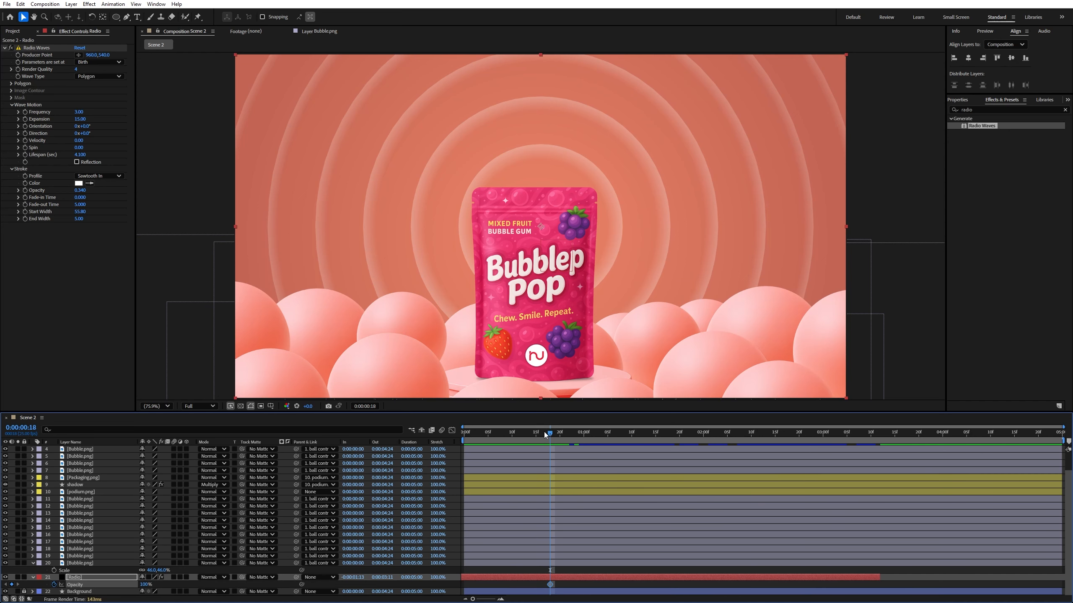
pyautogui.moveTo(549, 434); pyautogui.dragTo(488, 434)
pyautogui.moveTo(144, 587); pyautogui.dragTo(141, 589)
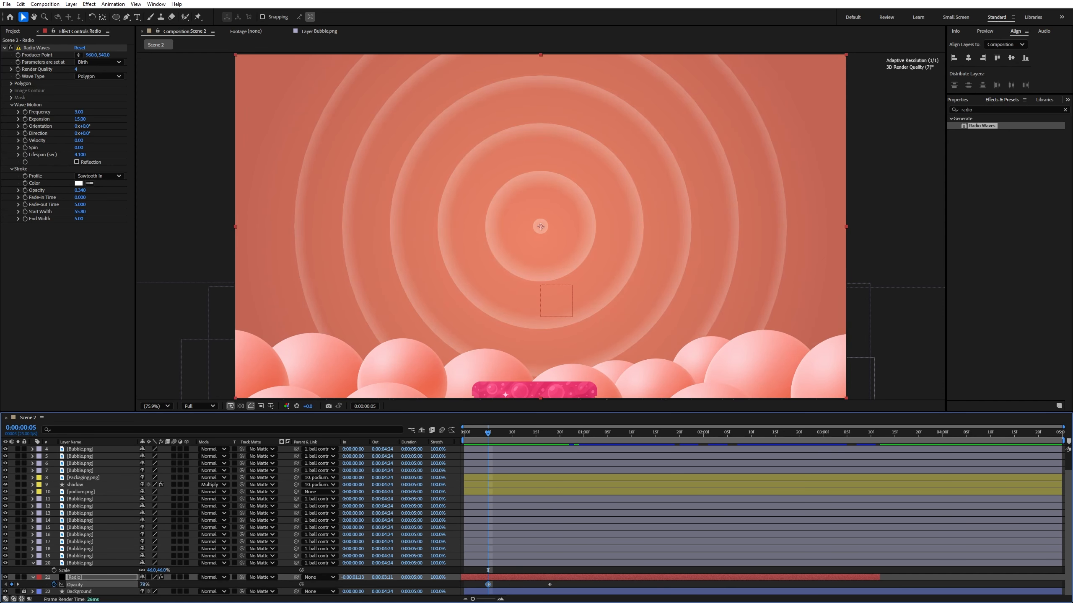
pyautogui.press('space')
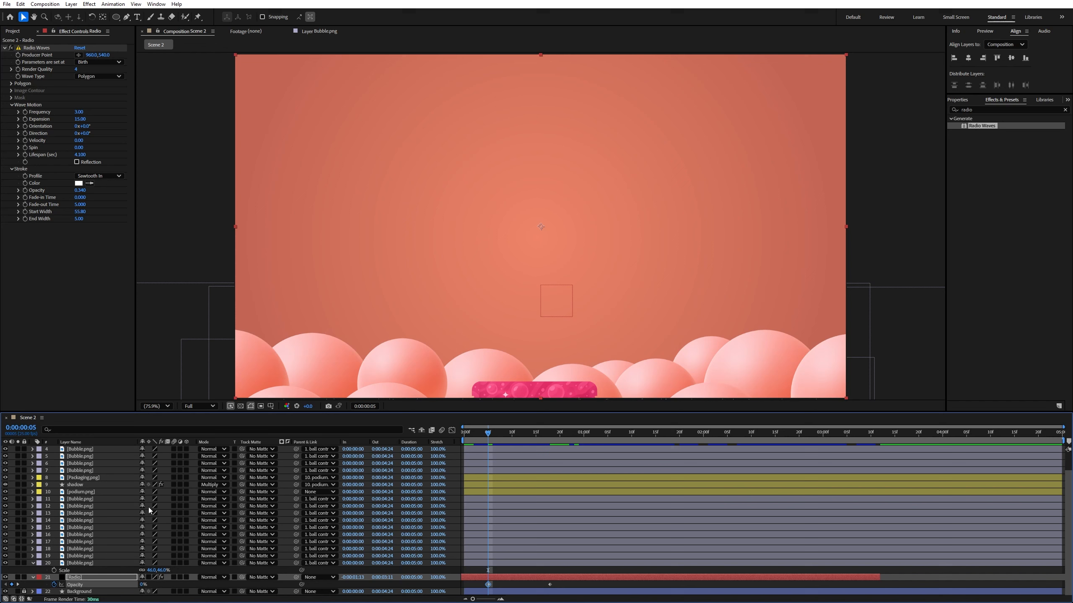
pyautogui.press('space')
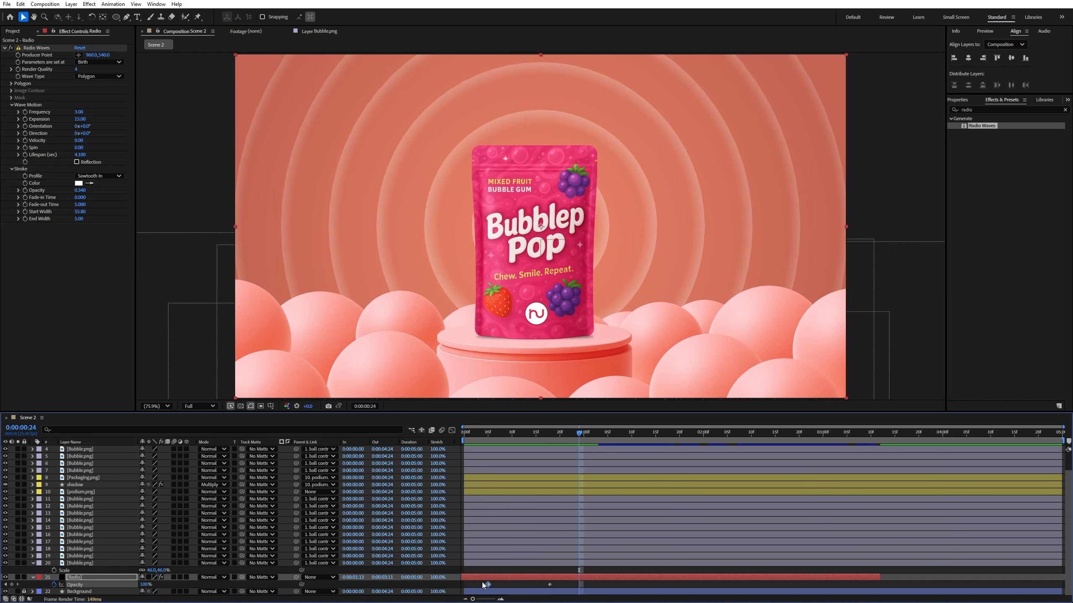
# Retime the Radio layer's opacity keyframes to about 0:00:00:12 and 0:00:01:00, previewing the fade-in
pyautogui.moveTo(477, 583); pyautogui.dragTo(597, 590)
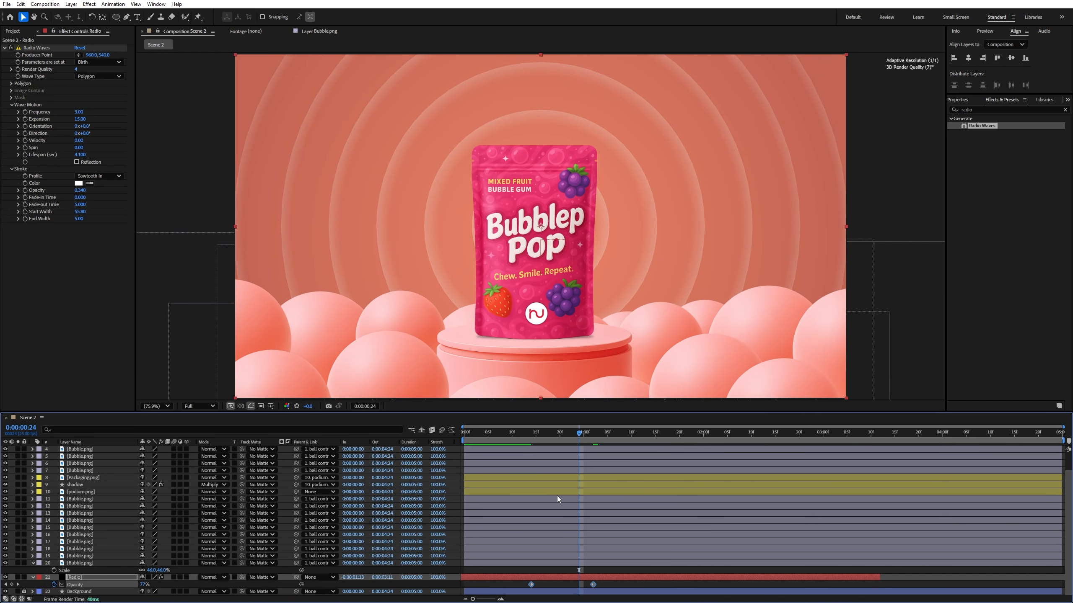
pyautogui.click(510, 435)
pyautogui.press('space')
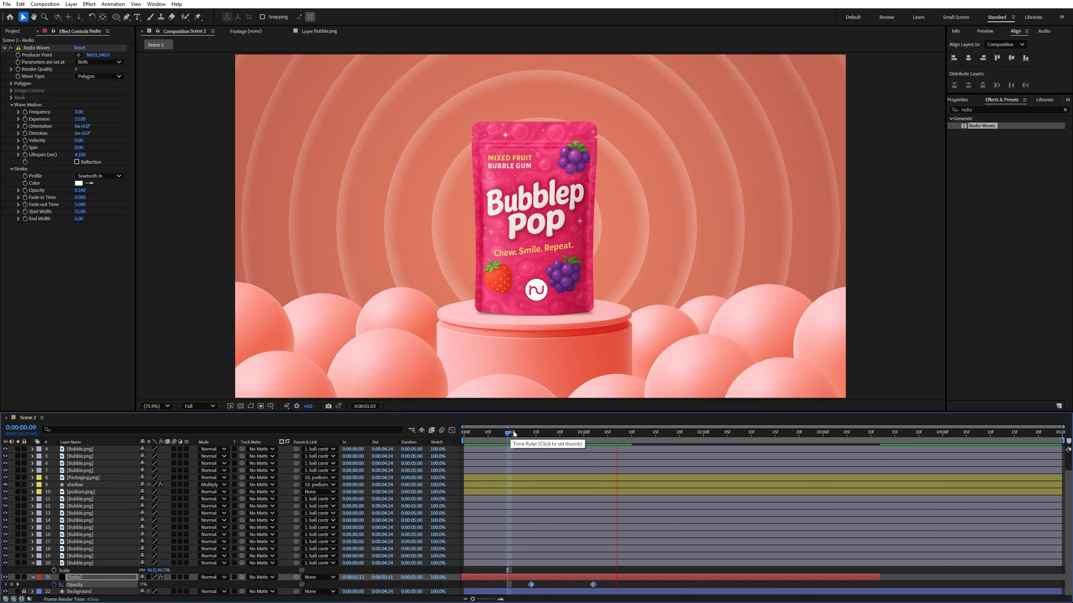
pyautogui.moveTo(510, 435); pyautogui.dragTo(549, 442)
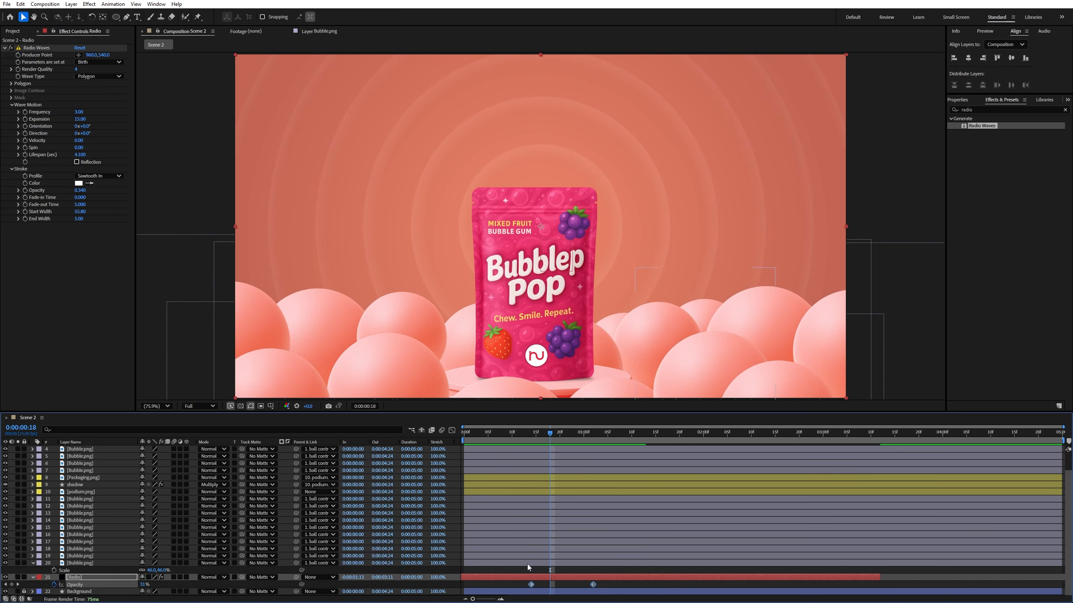
pyautogui.moveTo(531, 586); pyautogui.dragTo(522, 585)
pyautogui.moveTo(524, 434); pyautogui.dragTo(413, 435)
pyautogui.press('space')
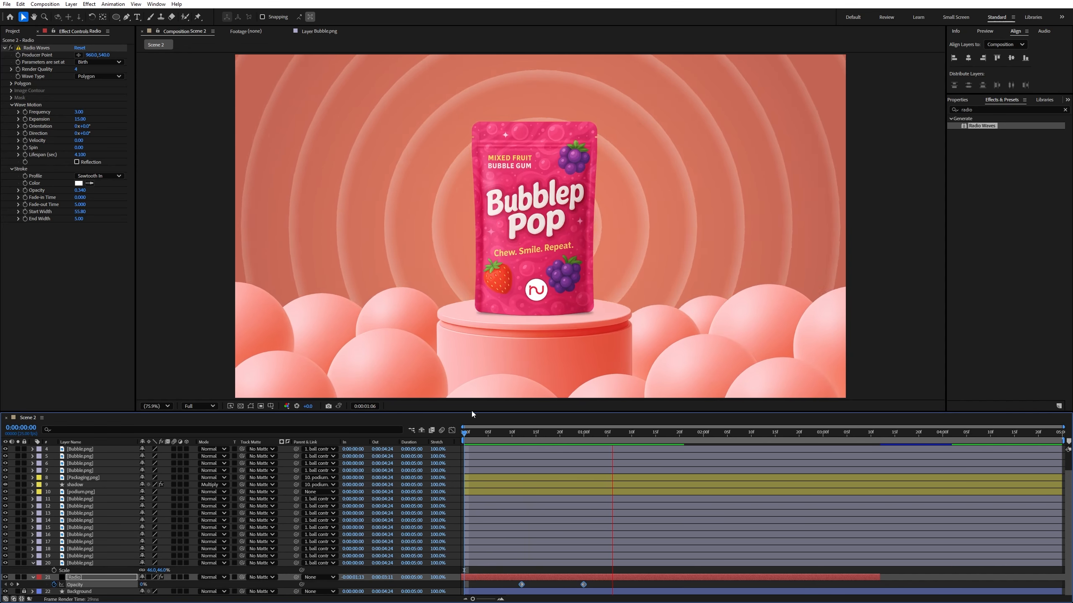
# Collapse the open layer properties and extend the Radio layer's out point to the end of the composition
pyautogui.click(33, 577)
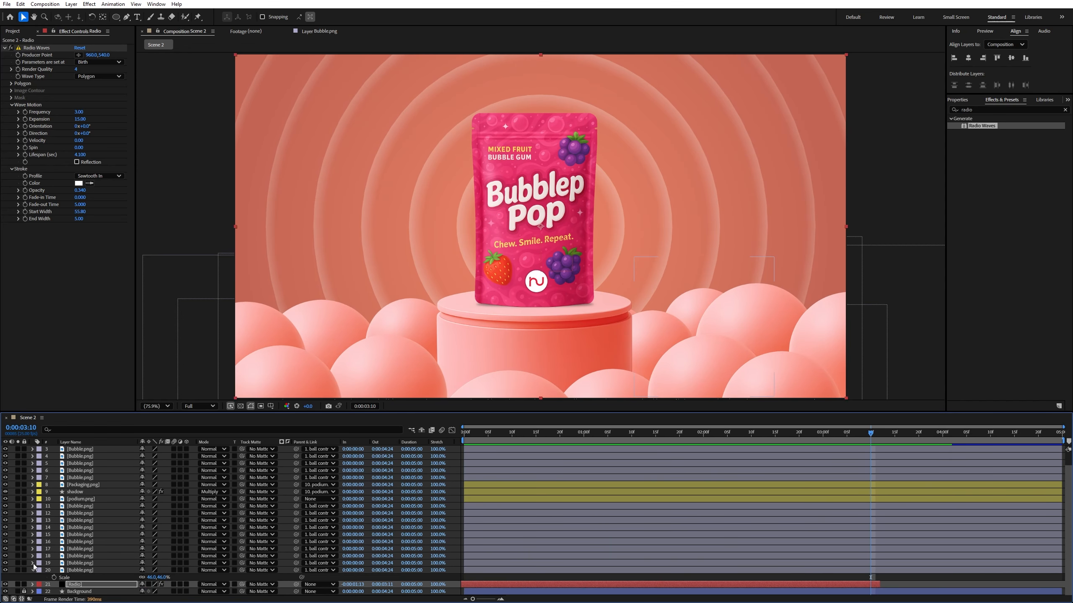
pyautogui.click(33, 570)
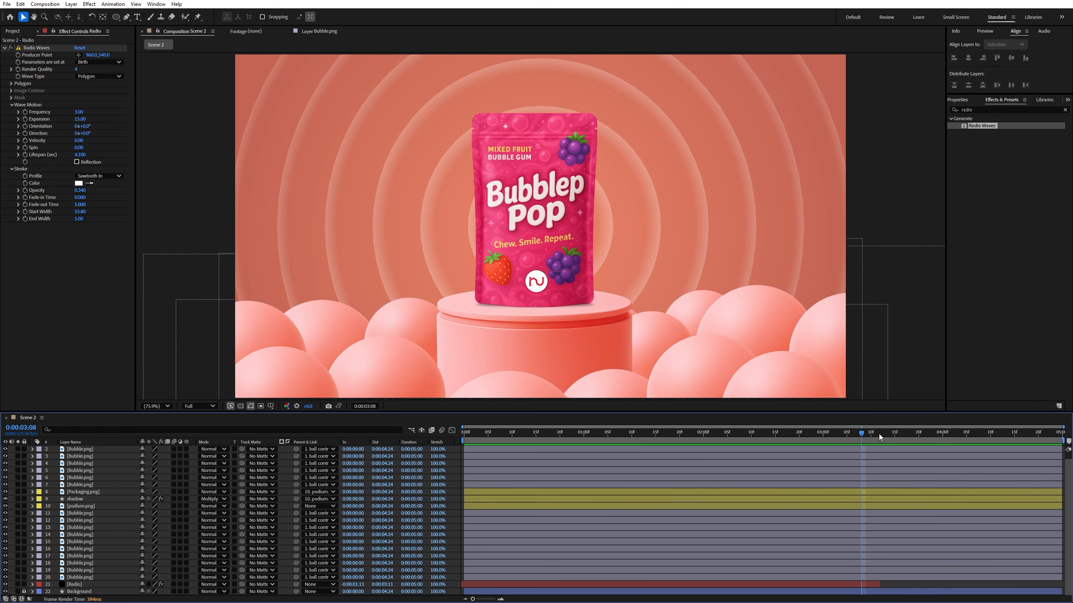
pyautogui.moveTo(878, 436); pyautogui.dragTo(895, 436)
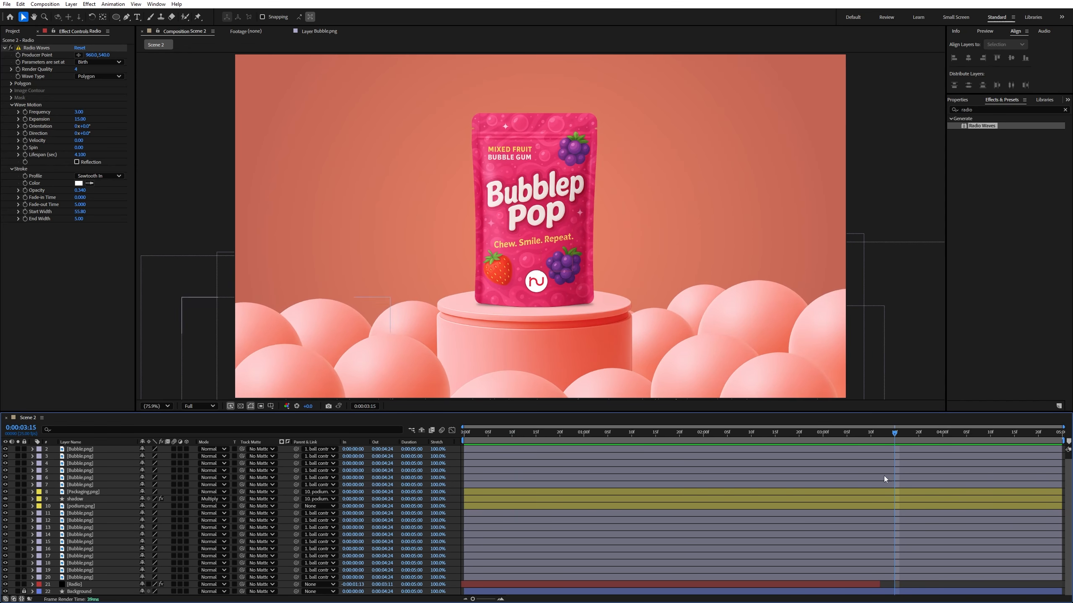
pyautogui.click(868, 585)
pyautogui.moveTo(916, 585); pyautogui.dragTo(1062, 584)
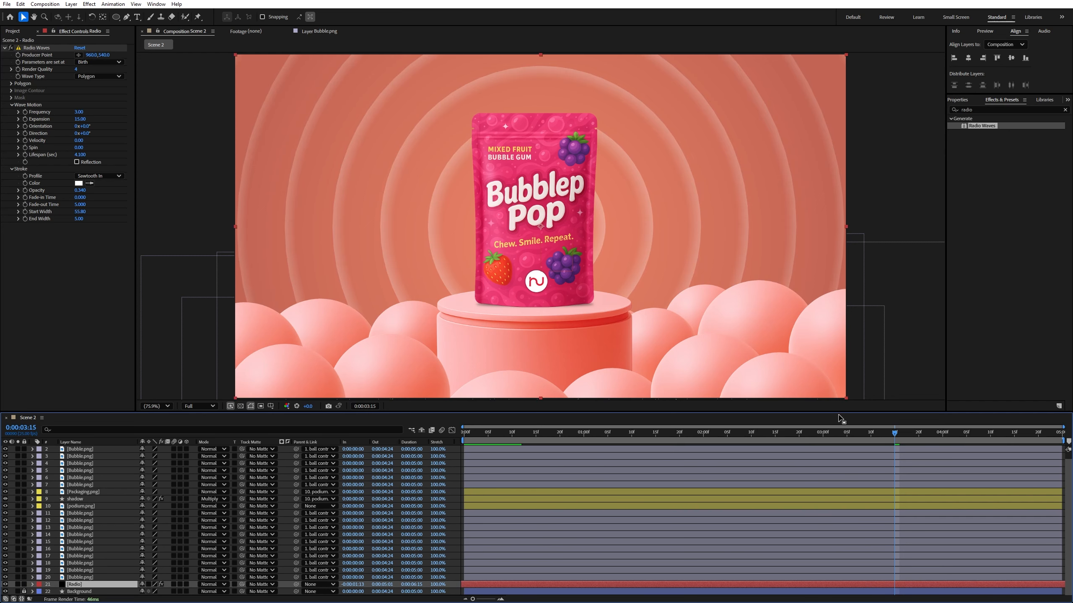
pyautogui.moveTo(846, 433); pyautogui.dragTo(934, 437)
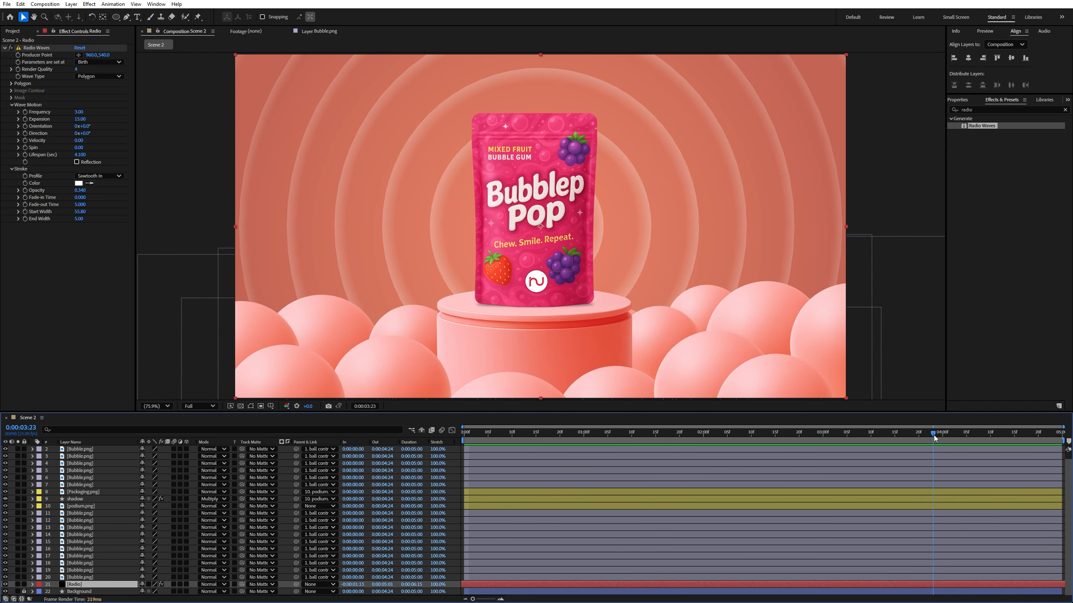
pyautogui.click(103, 514)
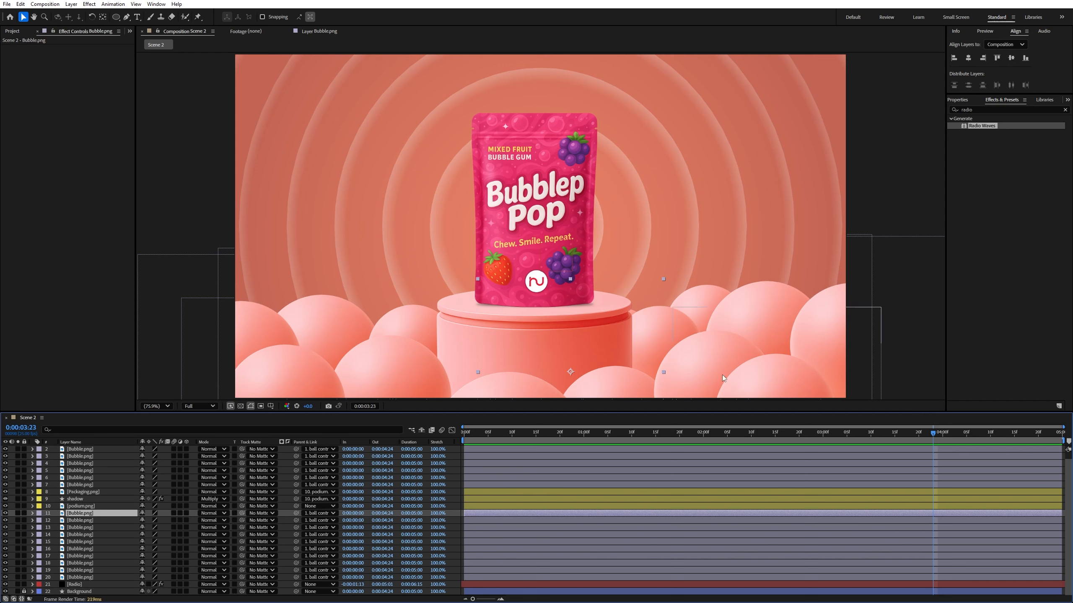
pyautogui.click(908, 189)
pyautogui.moveTo(721, 351); pyautogui.dragTo(719, 310)
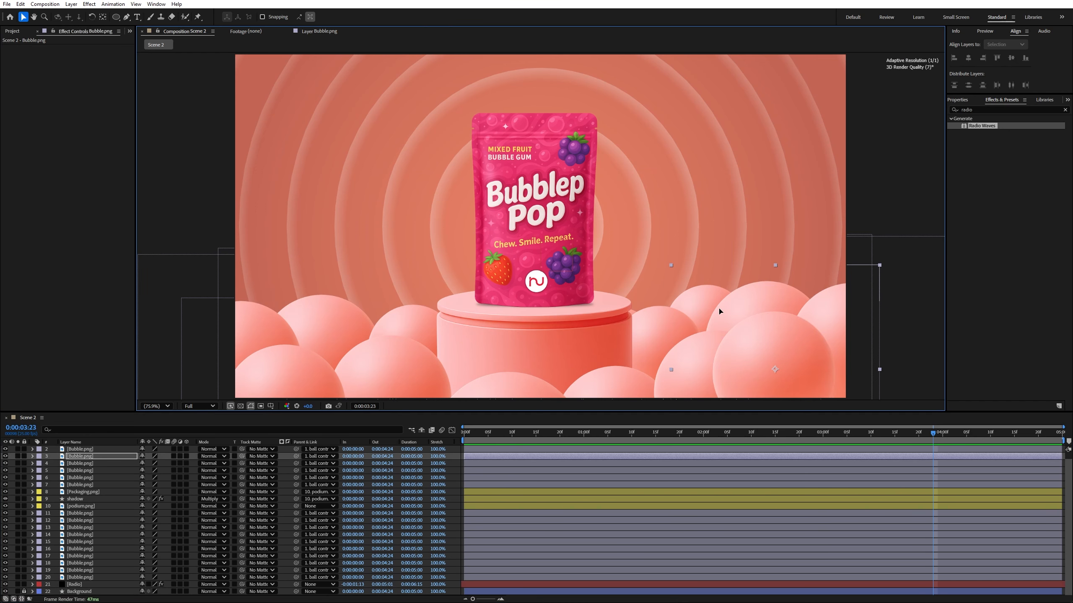
pyautogui.hotkey('ctrl', 'z')
pyautogui.moveTo(788, 376); pyautogui.dragTo(814, 372)
pyautogui.hotkey('ctrl', 'z')
pyautogui.moveTo(267, 373); pyautogui.dragTo(541, 193)
pyautogui.hotkey('ctrl', 'z')
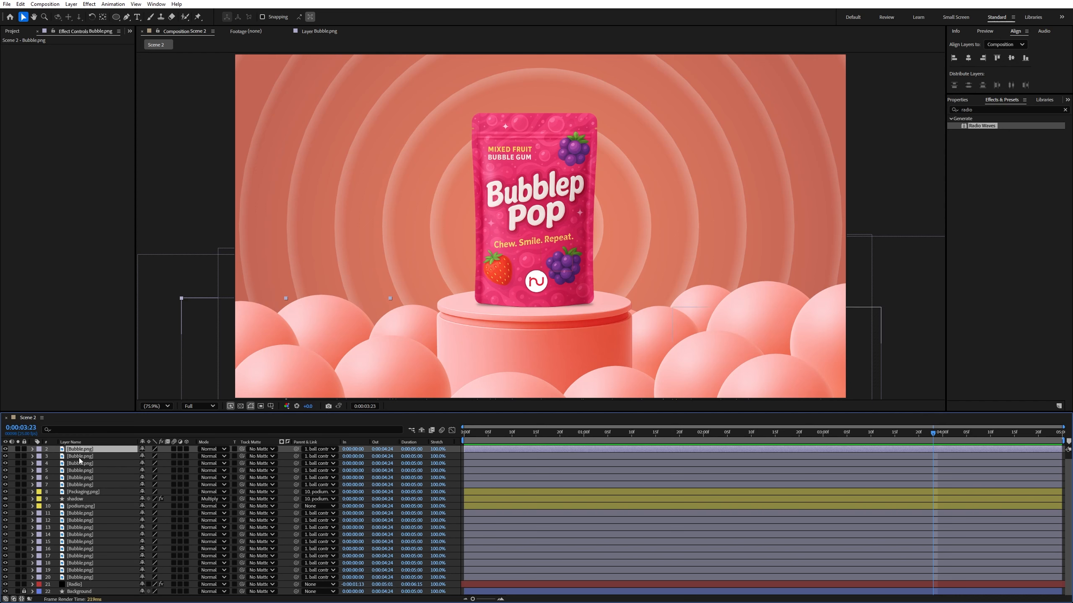
# Set Position and Scale keyframes at 0:00:03:23 on the front-left bubble and show its keyframed properties
pyautogui.press('p')
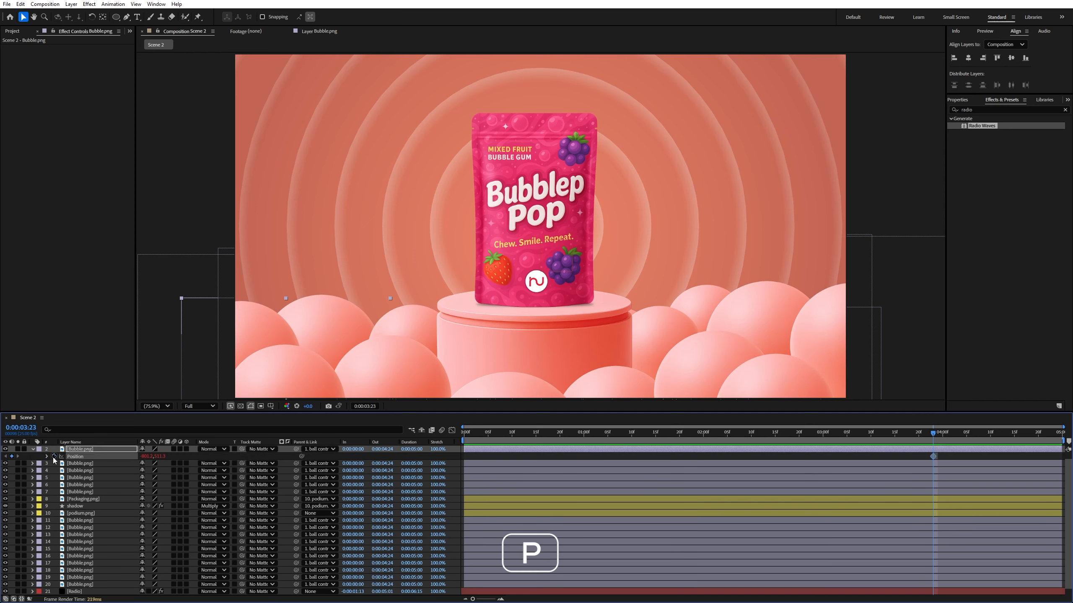
pyautogui.hotkey('shift', 's')
pyautogui.press('u')
# At 0:00:04:16, move the front-left bubble over the centre of the package, scale it to 419%, and preview the transition
pyautogui.moveTo(942, 433); pyautogui.dragTo(1020, 436)
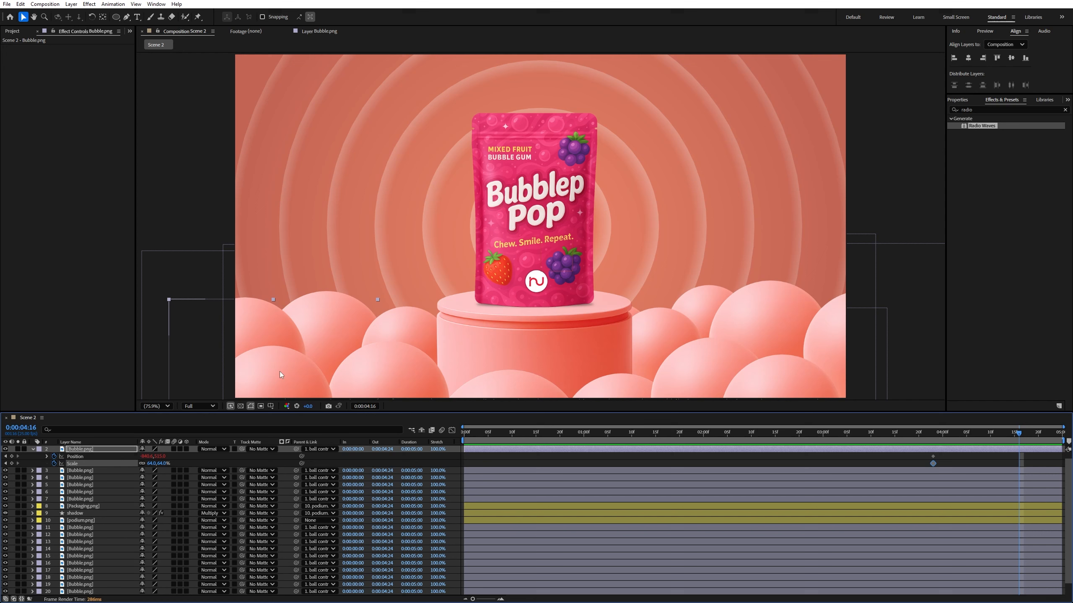
pyautogui.moveTo(280, 371); pyautogui.dragTo(545, 186)
pyautogui.click(103, 453)
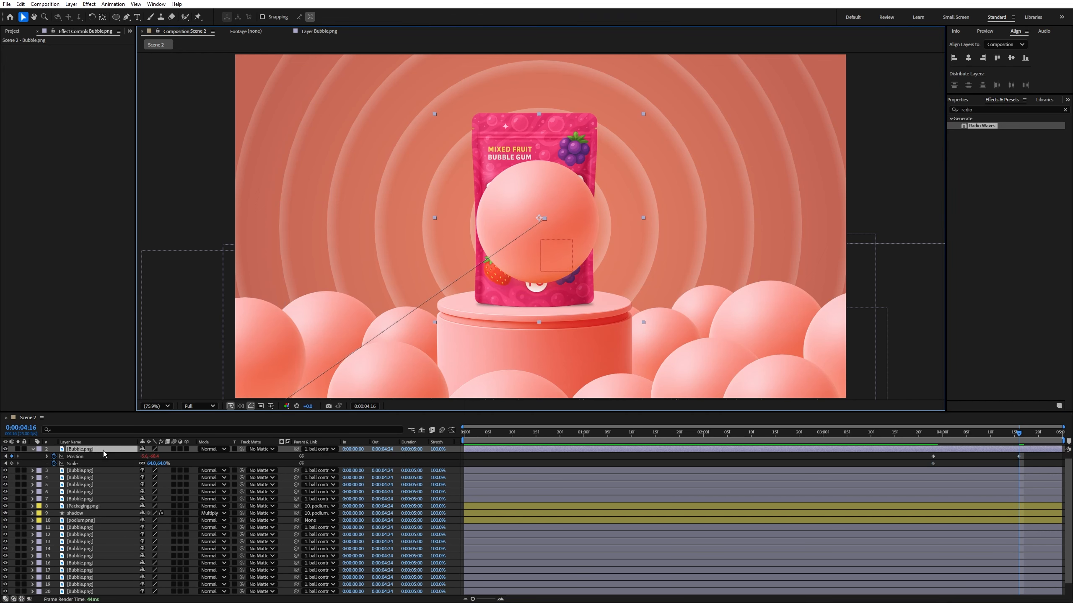
pyautogui.moveTo(151, 464); pyautogui.dragTo(302, 464)
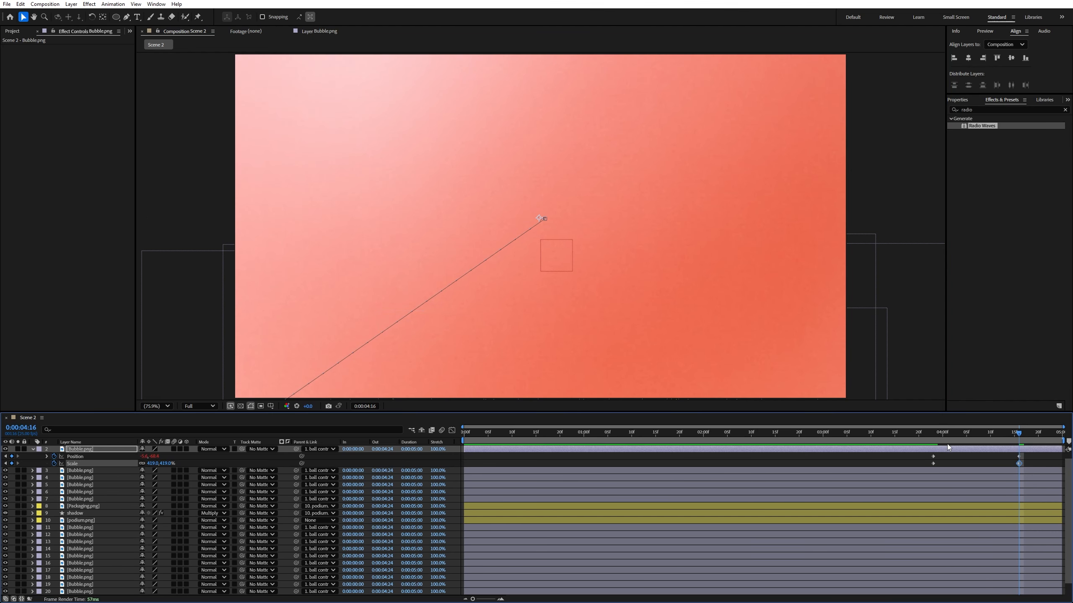
pyautogui.click(899, 437)
pyautogui.press('space')
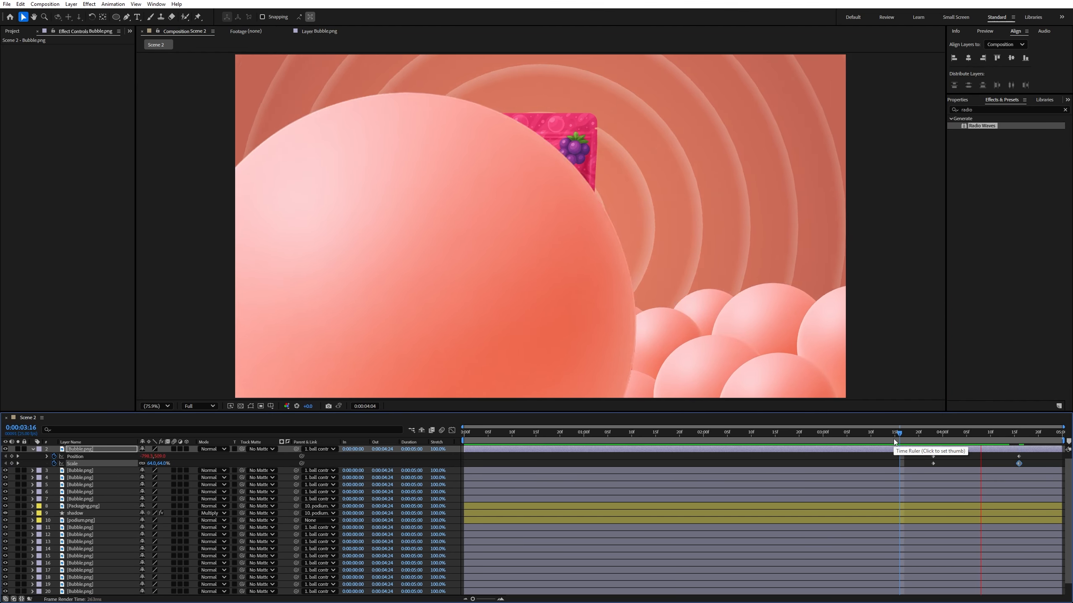
pyautogui.moveTo(905, 437); pyautogui.dragTo(956, 444)
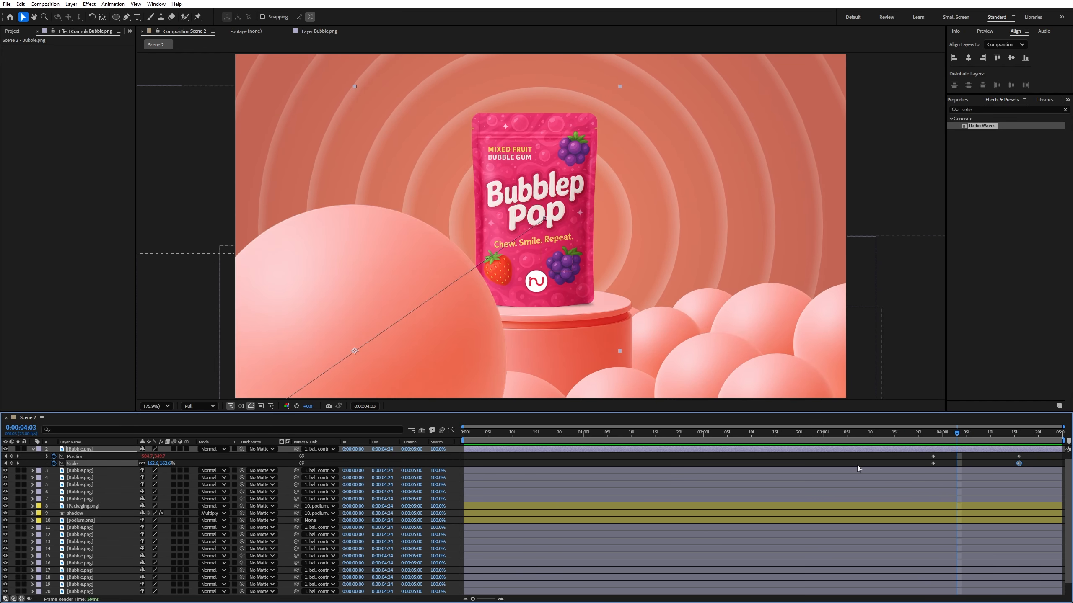
# Retime the bubble's Position keyframes to about 0:00:03:20 and 0:00:04:09, and its Scale keyframes to about 0:00:04:08 and 0:00:04:20
pyautogui.click(925, 463)
pyautogui.moveTo(924, 462)
pyautogui.mouseDown()
pyautogui.moveTo(1041, 464)
pyautogui.moveTo(919, 458)
pyautogui.mouseUp()
pyautogui.click(909, 437)
pyautogui.press('space')
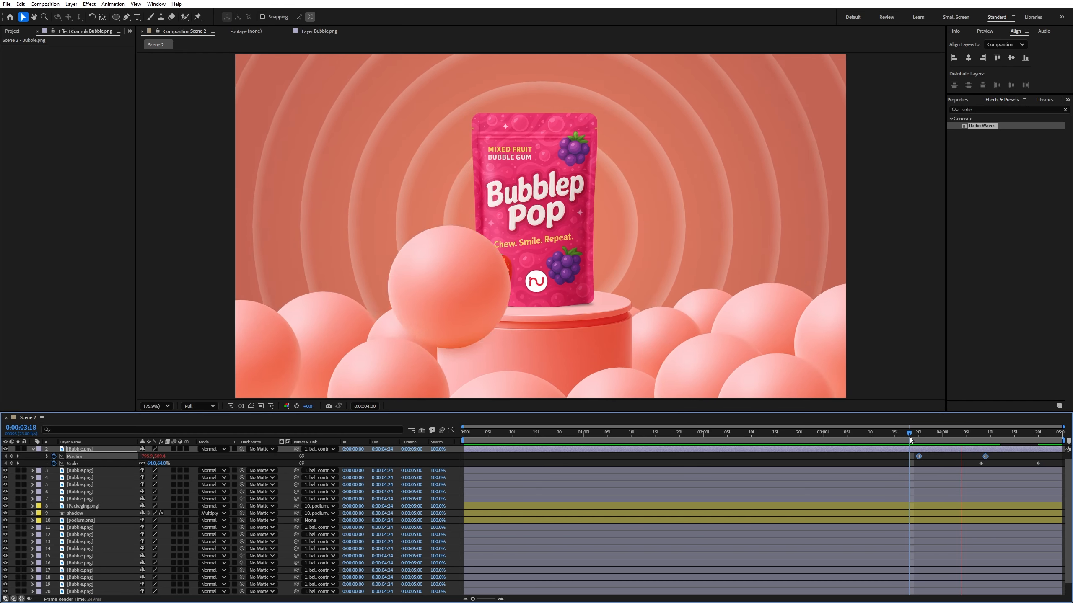
# Move the bubble's last Position keyframe to about 0:00:04:03, its Scale keyframes to about 0:00:04:03 and 0:00:04:12, and preview the result
pyautogui.click(913, 463)
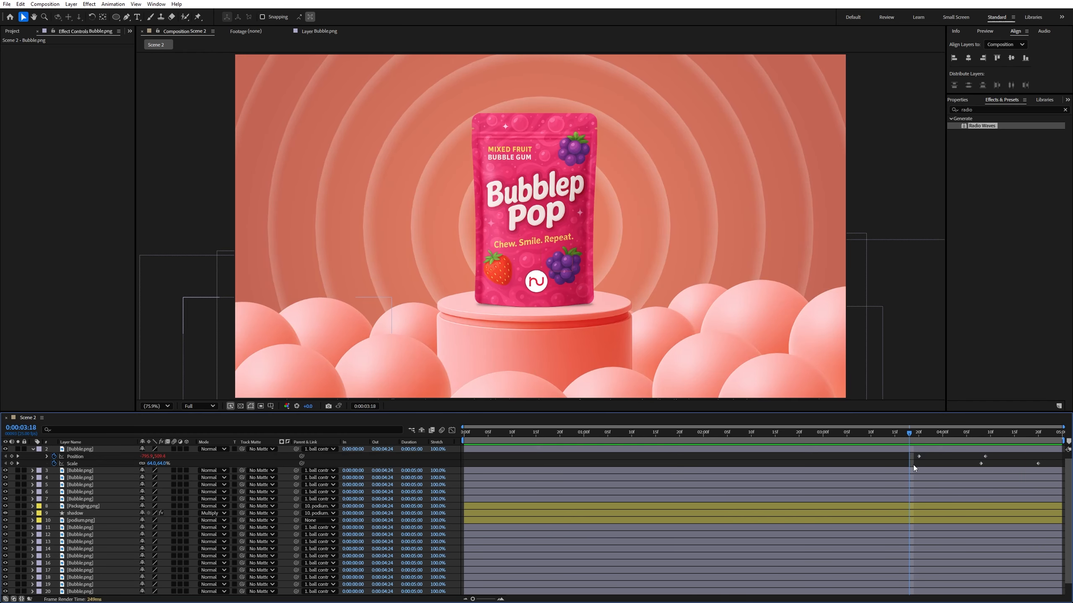
pyautogui.moveTo(984, 456); pyautogui.dragTo(1041, 463)
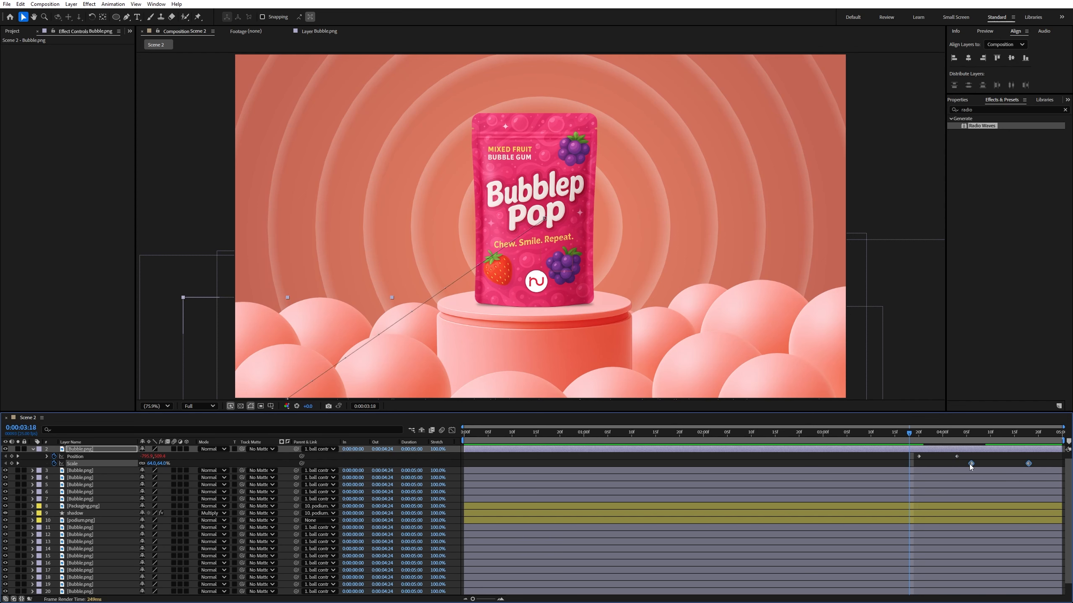
pyautogui.moveTo(970, 464); pyautogui.dragTo(1000, 465)
pyautogui.click(882, 441)
pyautogui.press('space')
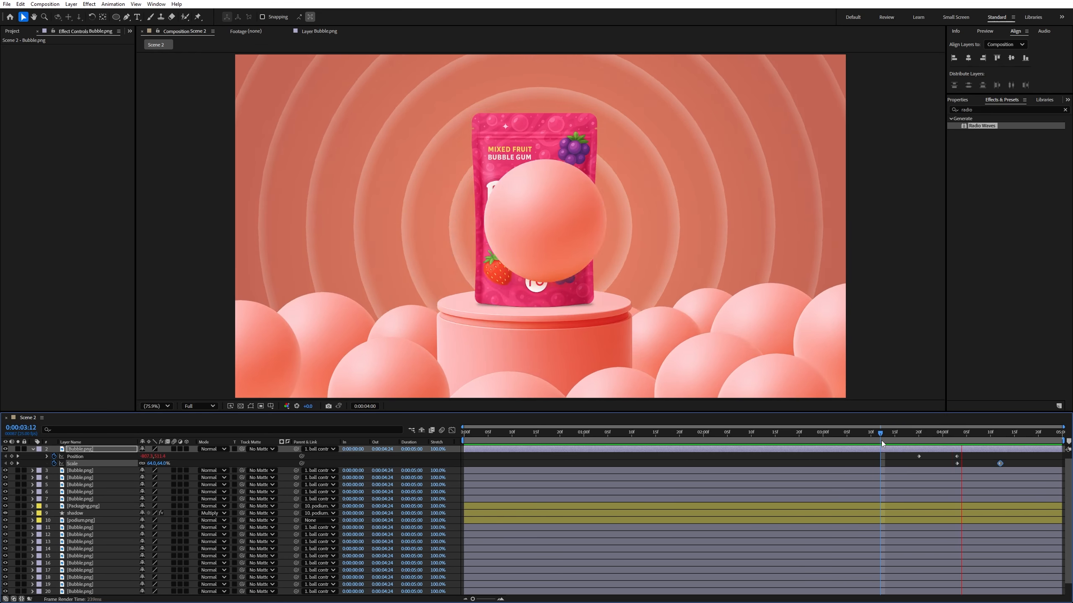
# Apply Easy Ease to all the front-left bubble's Position and Scale keyframes and preview Scene 2 from the start
pyautogui.press('space')
pyautogui.press('space')
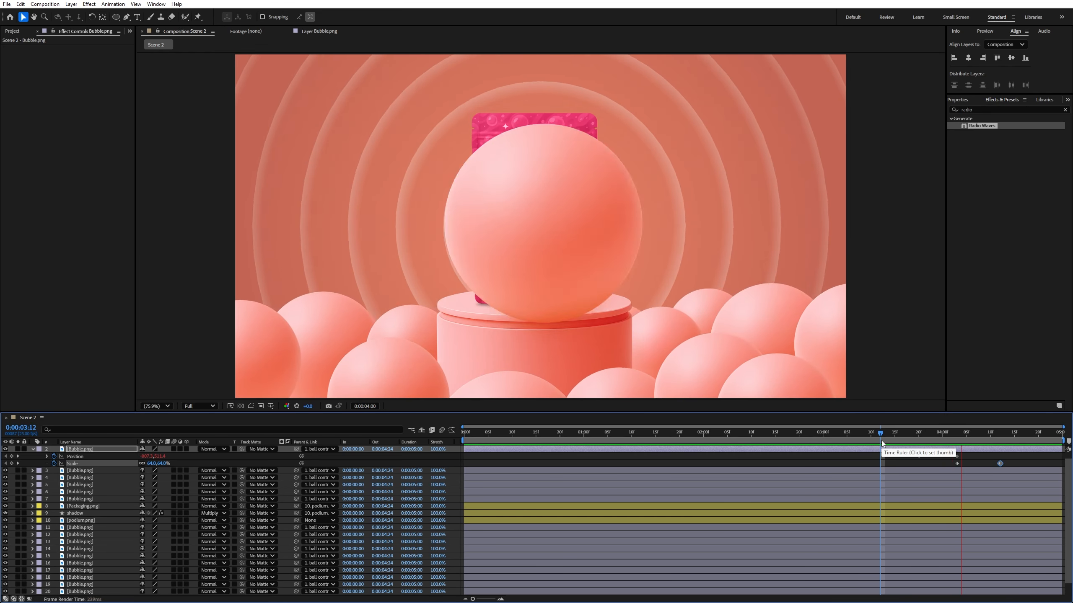
pyautogui.moveTo(899, 459); pyautogui.dragTo(1017, 464)
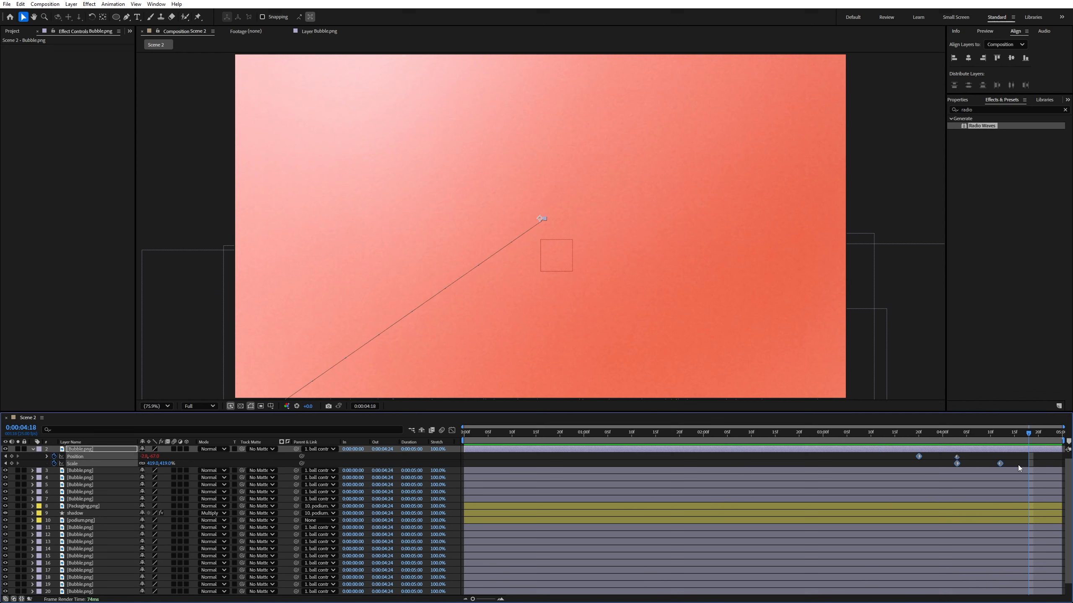
pyautogui.press('F9')
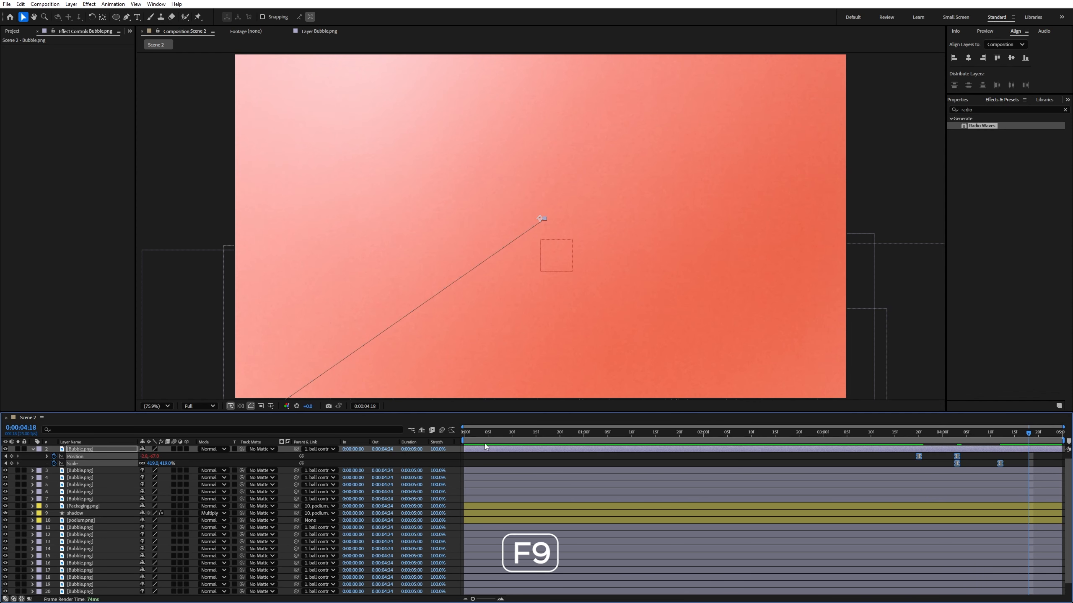
pyautogui.press('Home')
pyautogui.click(34, 449)
pyautogui.press('space')
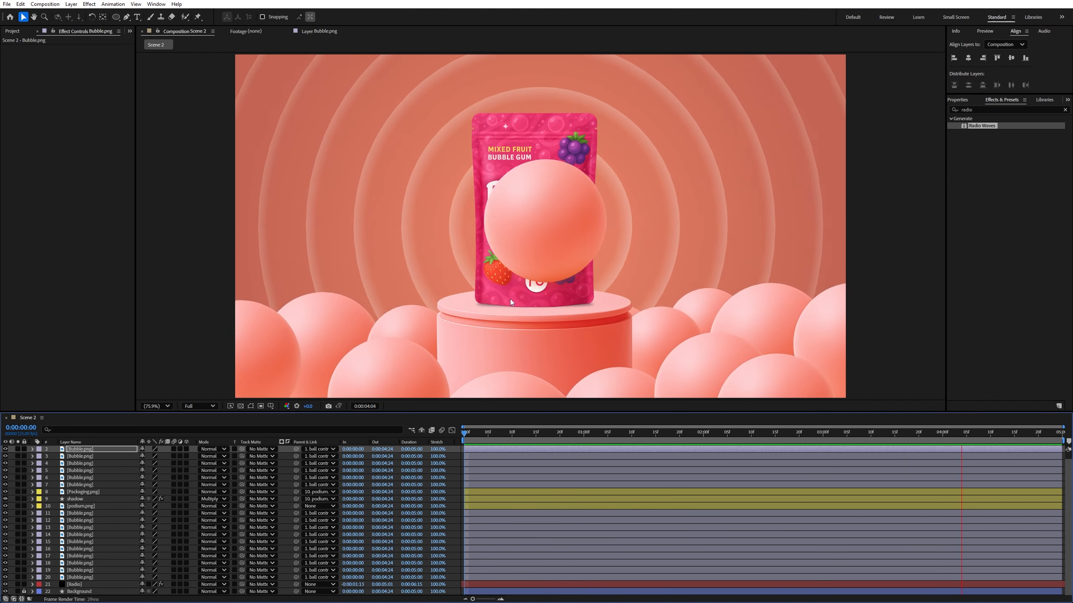
pyautogui.press('space')
# Move the bubble's first Position keyframe to about 0:00:03:09 and preview the transition
pyautogui.moveTo(881, 431); pyautogui.dragTo(909, 436)
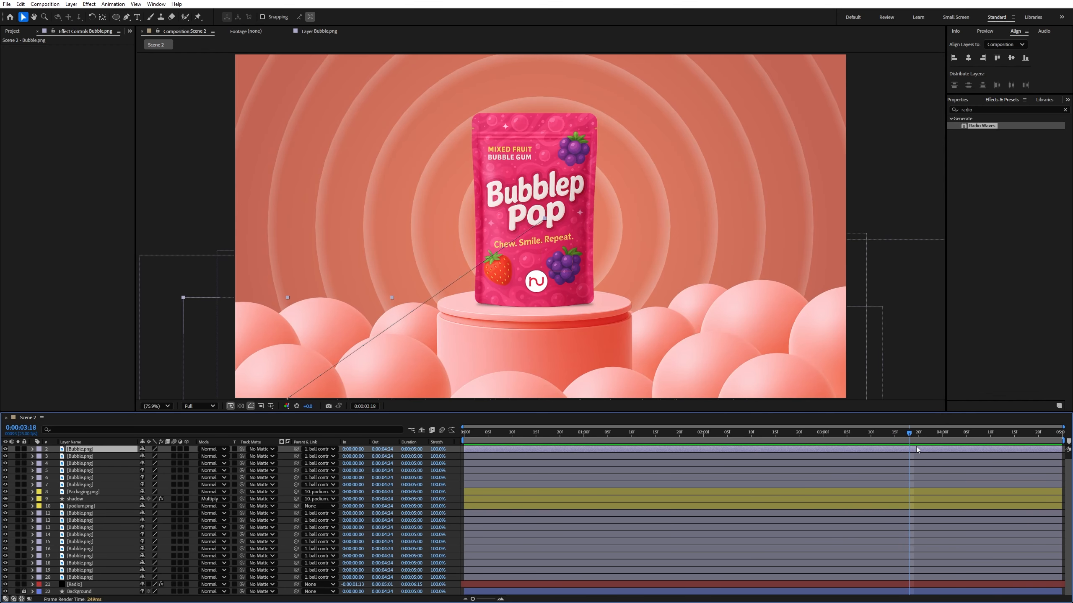
pyautogui.press('u')
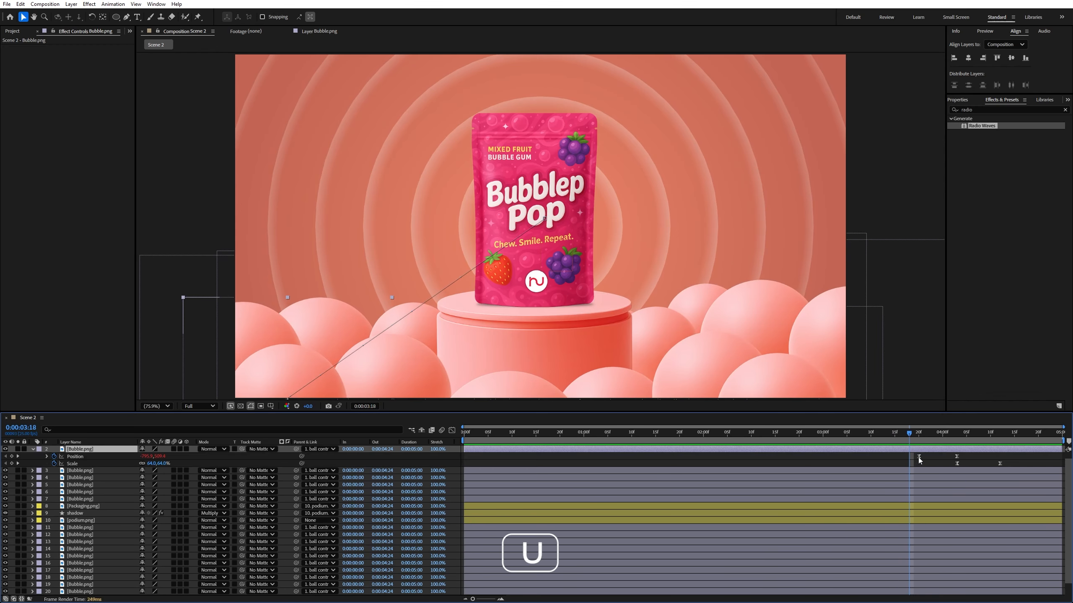
pyautogui.moveTo(918, 456); pyautogui.dragTo(865, 458)
pyautogui.click(849, 434)
pyautogui.click(811, 431)
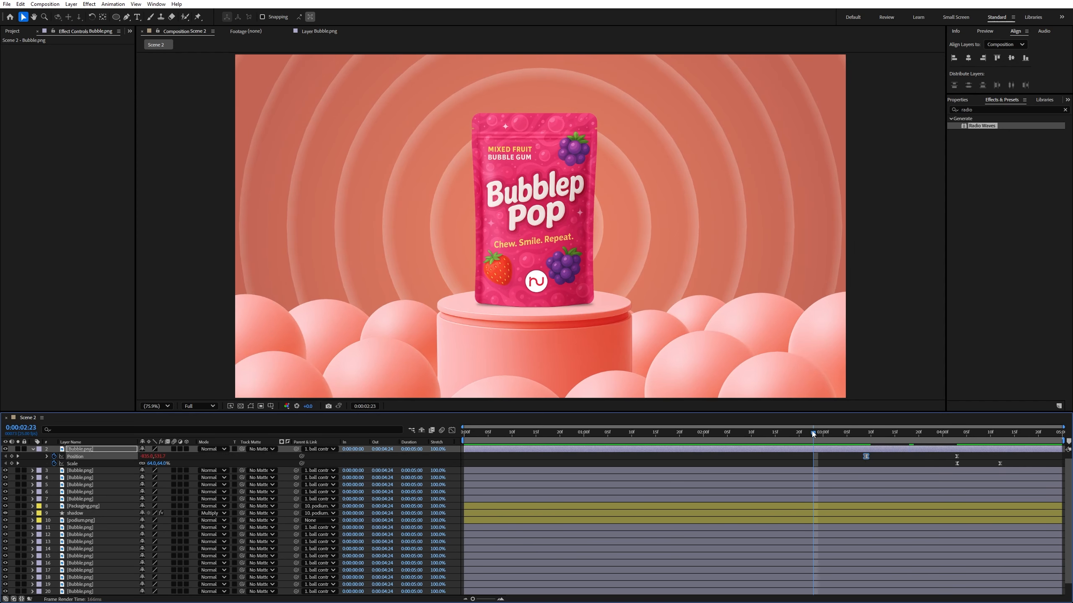
pyautogui.press('space')
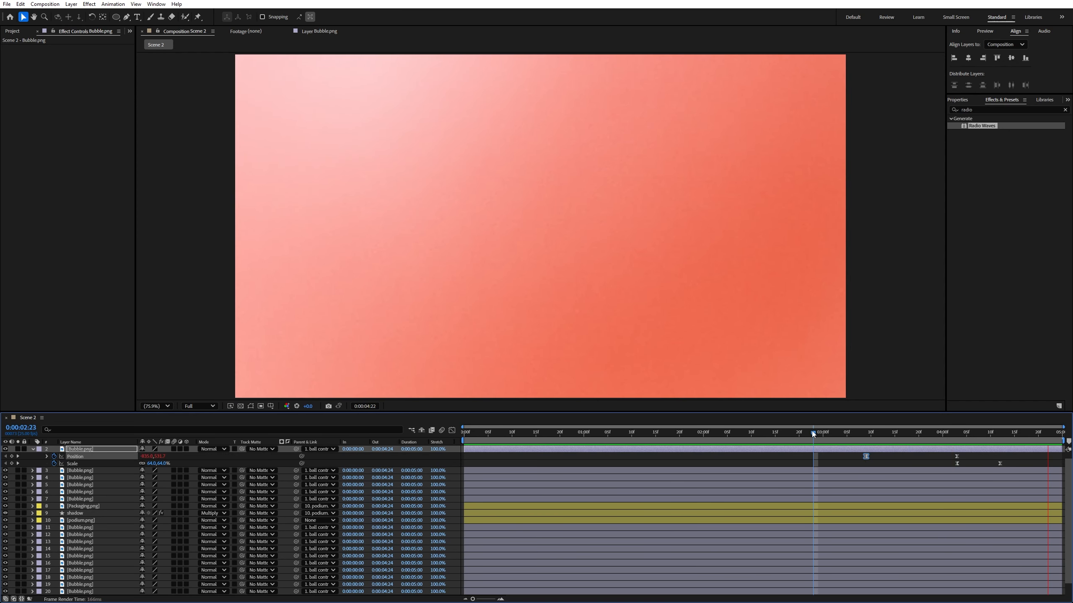
# Create a new composition named Scene 3 at 1920 x 1080, 25 fps, lasting 5 seconds
pyautogui.click(12, 31)
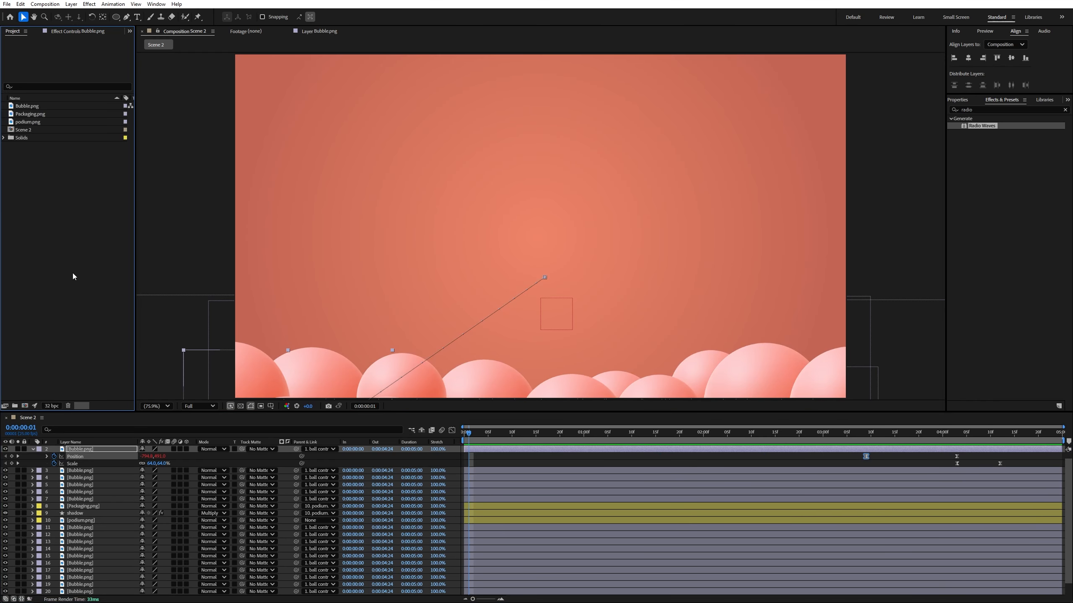
pyautogui.click(33, 449)
pyautogui.click(24, 406)
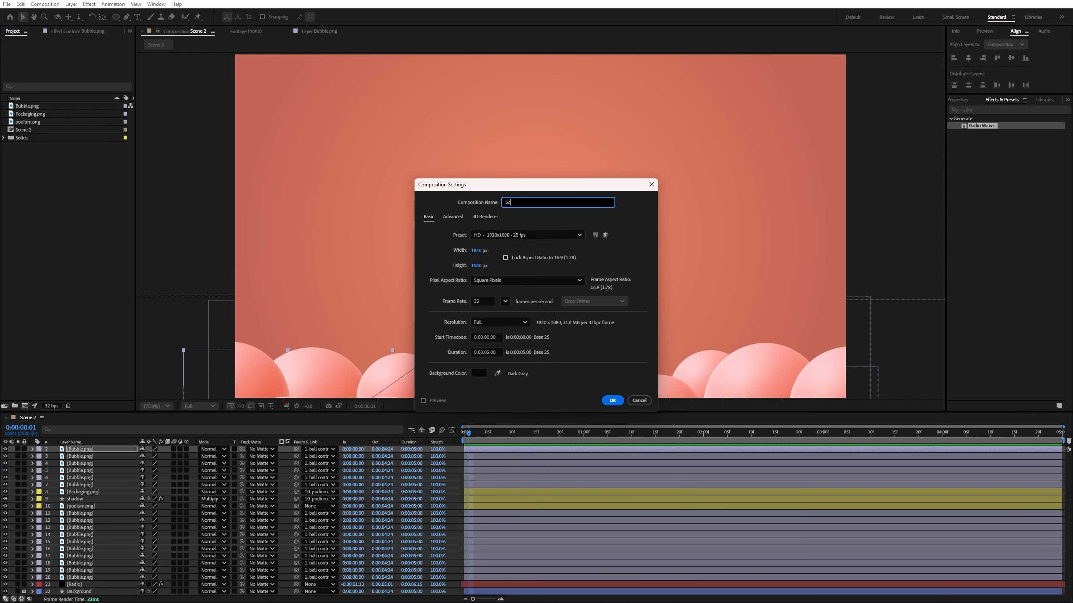
pyautogui.press('Return')
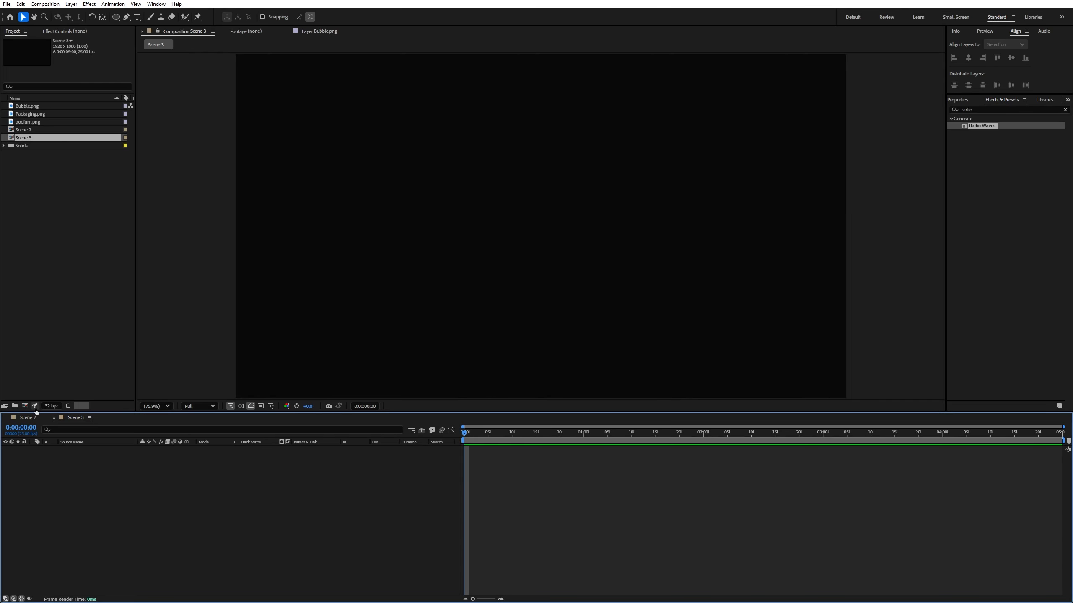
# Unlock and copy the Background layer from Scene 2, paste it into Scene 3, and lock the pasted layer
pyautogui.click(33, 417)
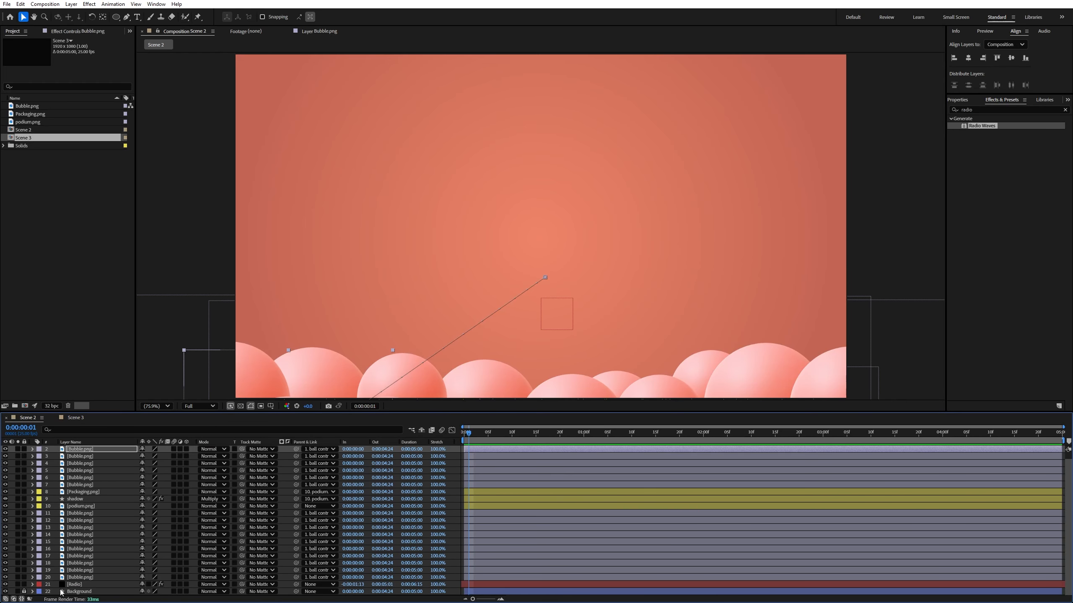
pyautogui.click(24, 592)
pyautogui.click(66, 591)
pyautogui.hotkey('ctrl', 'c')
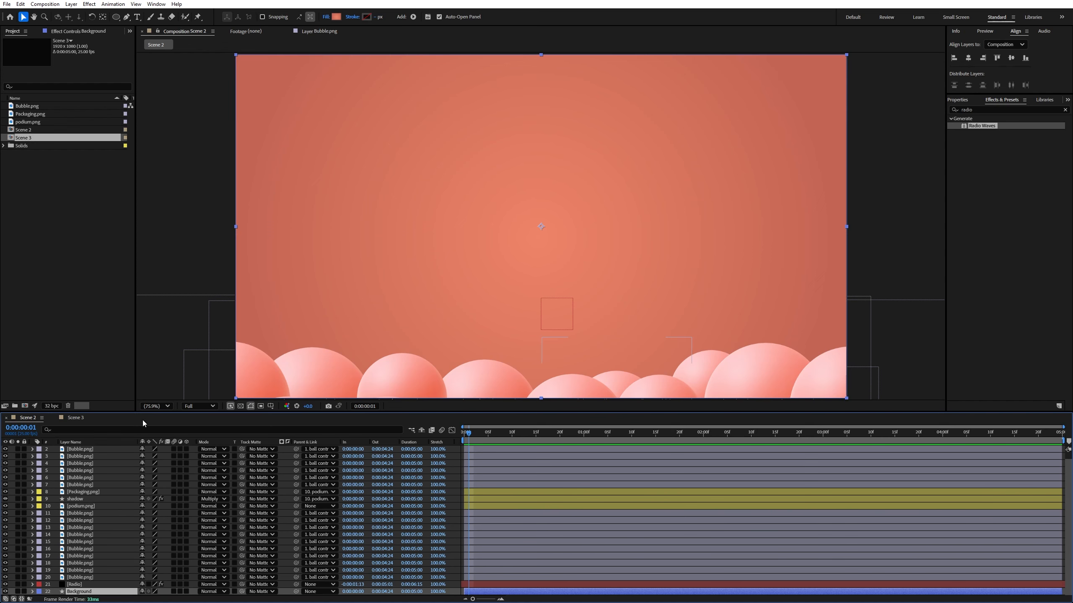
pyautogui.click(80, 417)
pyautogui.hotkey('ctrl', 'v')
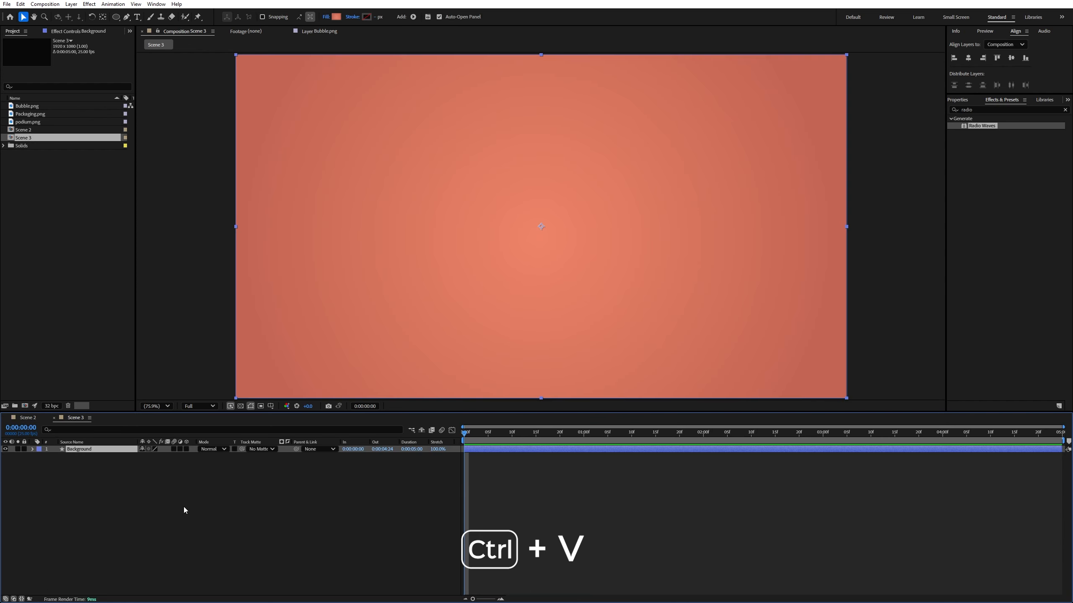
pyautogui.click(24, 450)
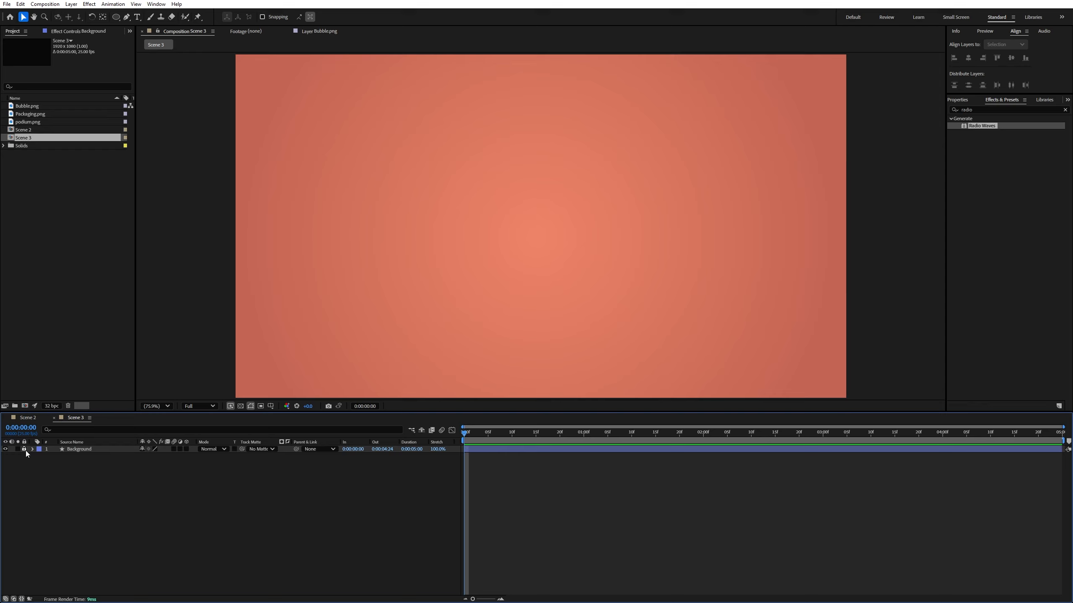
# Import Package in her hand.png into Scene 3 and position it in the left half of the frame
pyautogui.hotkey('alt', 'Tab')
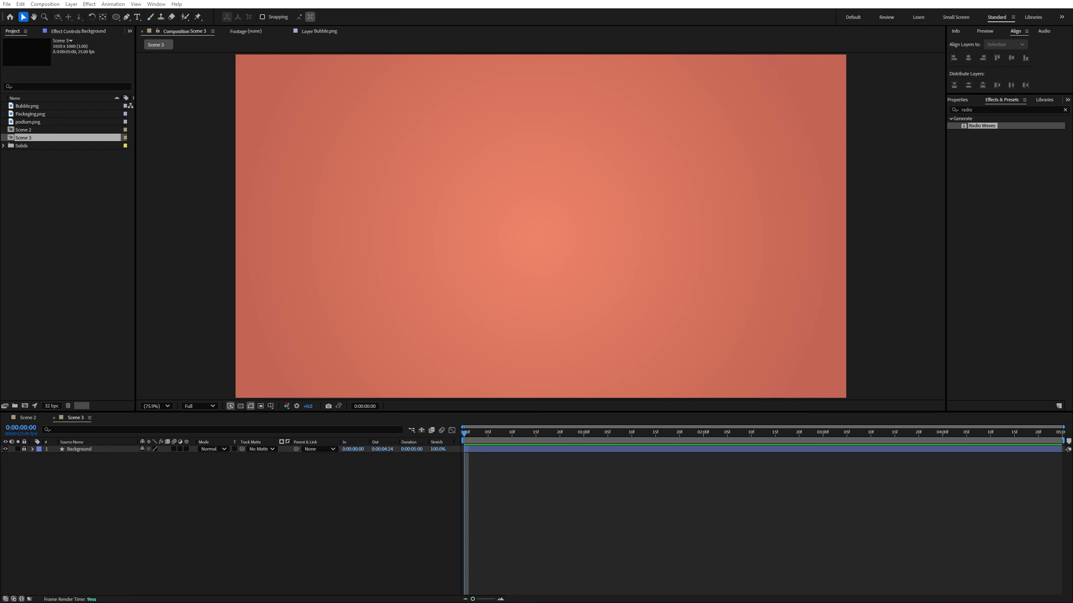
pyautogui.moveTo(474, 242); pyautogui.dragTo(431, 262)
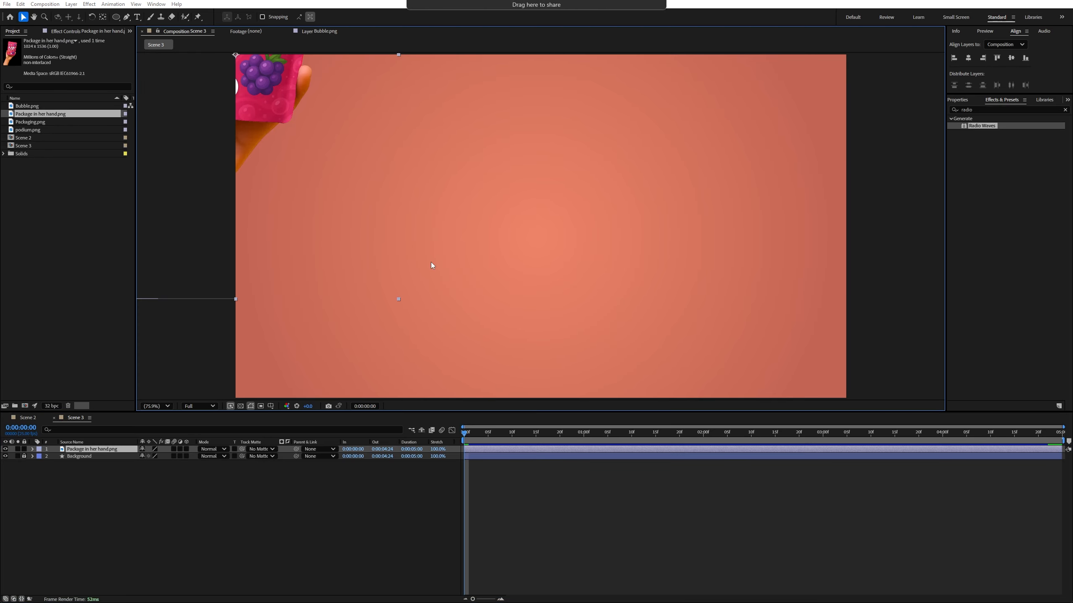
pyautogui.moveTo(266, 134); pyautogui.dragTo(437, 301)
# Scale the hand image down and rotate it to 32°, placing it towards the frame's lower-left corner
pyautogui.press('s')
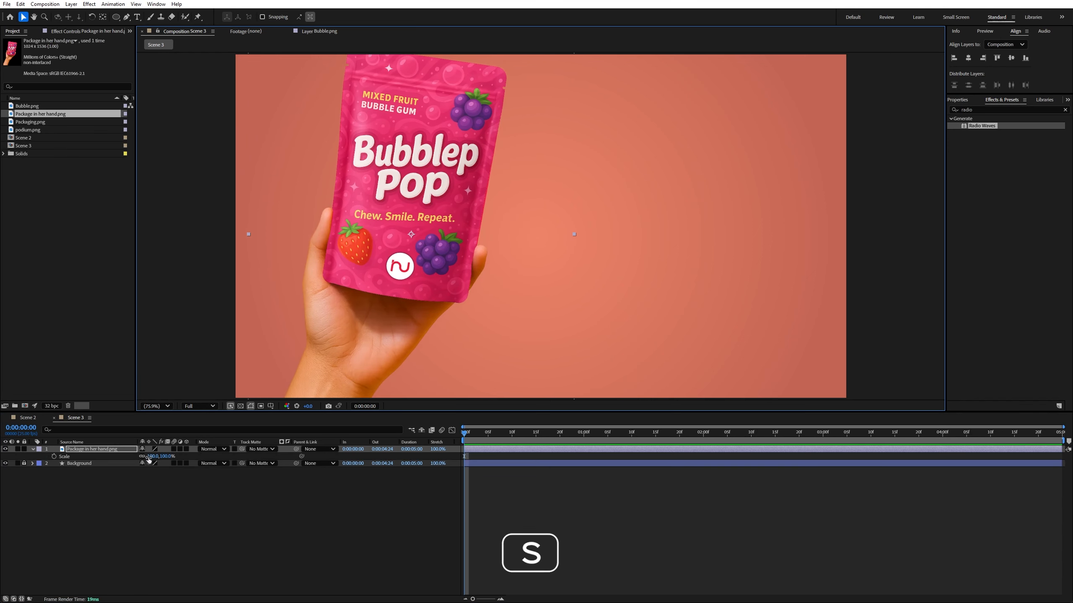
pyautogui.moveTo(150, 457)
pyautogui.mouseDown()
pyautogui.moveTo(140, 464)
pyautogui.moveTo(165, 456)
pyautogui.mouseUp()
pyautogui.press('r')
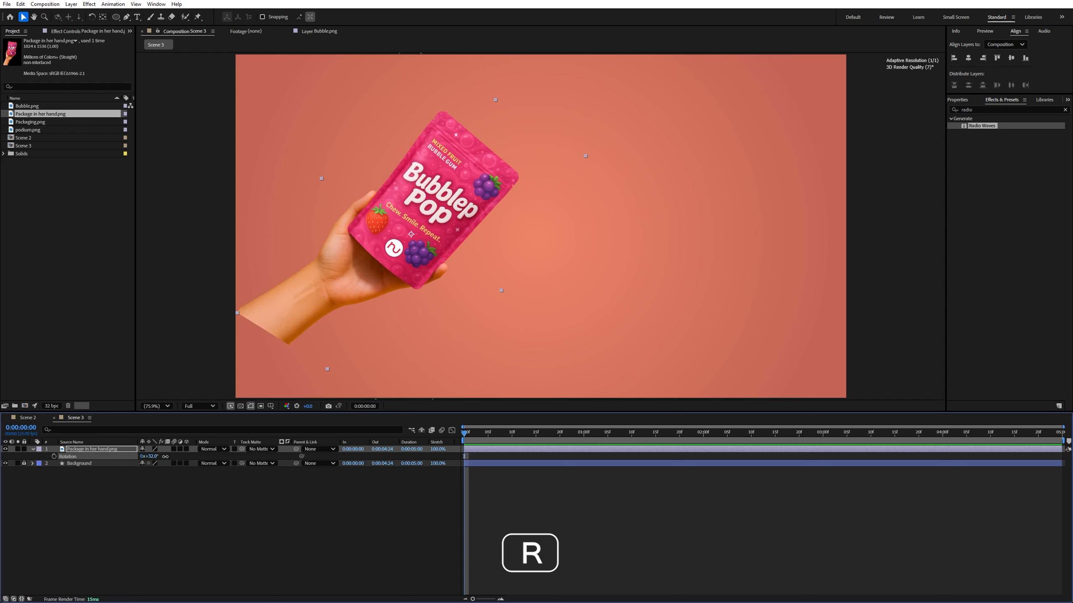
pyautogui.moveTo(384, 233); pyautogui.dragTo(349, 303)
# Refine the hand image to 77% scale and 44° rotation, keeping the cut end of the arm outside the frame
pyautogui.press('s')
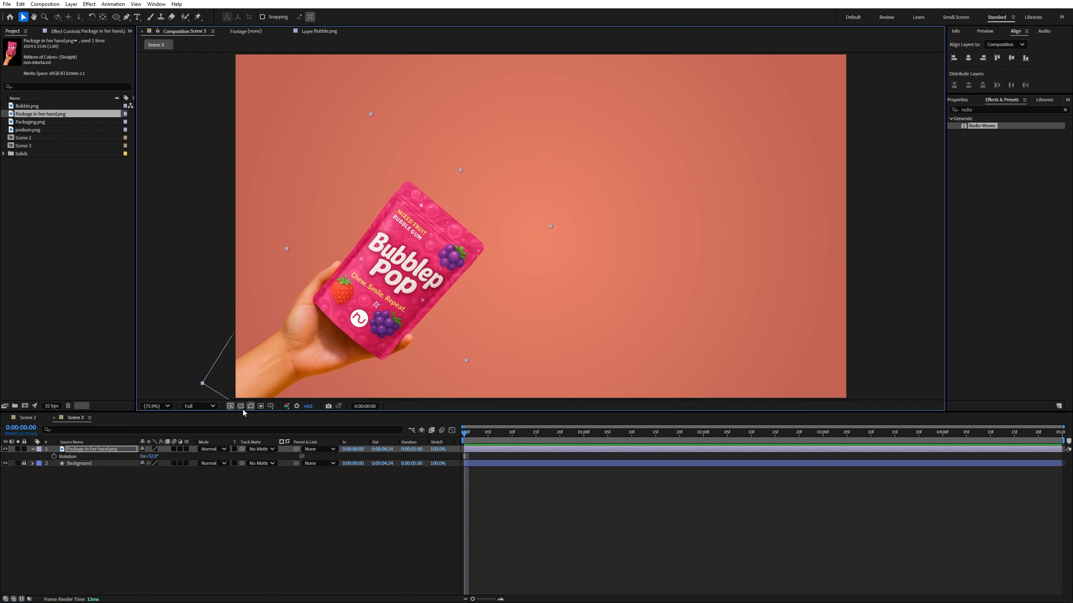
pyautogui.moveTo(151, 460); pyautogui.dragTo(157, 460)
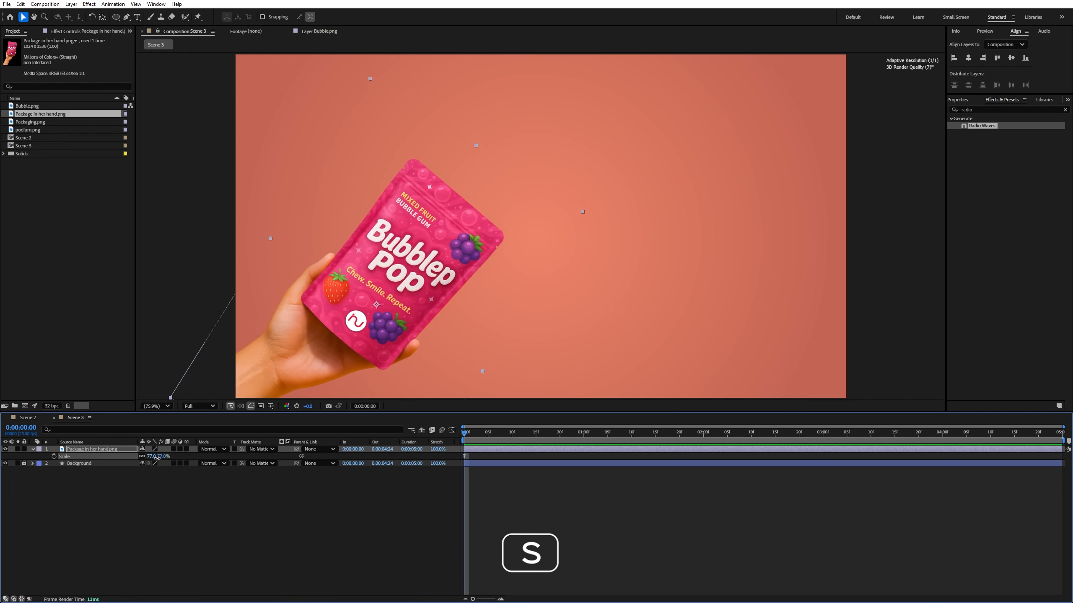
pyautogui.moveTo(371, 269); pyautogui.dragTo(383, 259)
pyautogui.press('r')
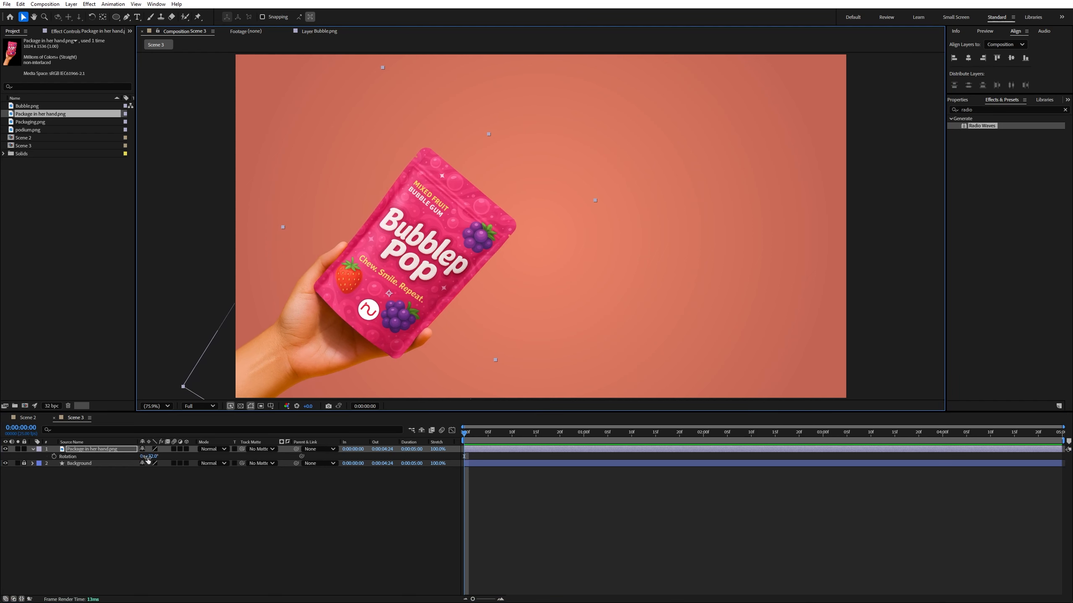
pyautogui.moveTo(155, 459)
pyautogui.mouseDown()
pyautogui.moveTo(169, 458)
pyautogui.moveTo(157, 458)
pyautogui.mouseUp()
pyautogui.moveTo(384, 248); pyautogui.dragTo(396, 249)
pyautogui.click(349, 526)
pyautogui.click(328, 327)
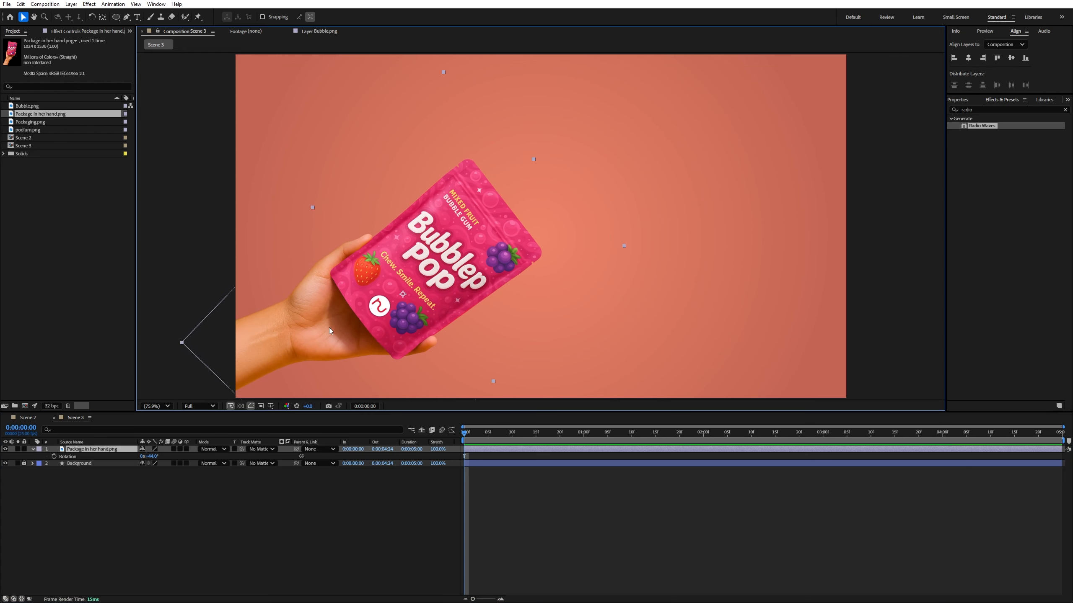
pyautogui.click(270, 507)
pyautogui.click(33, 450)
pyautogui.click(98, 450)
pyautogui.moveTo(358, 332); pyautogui.dragTo(198, 404)
pyautogui.hotkey('ctrl', 'z')
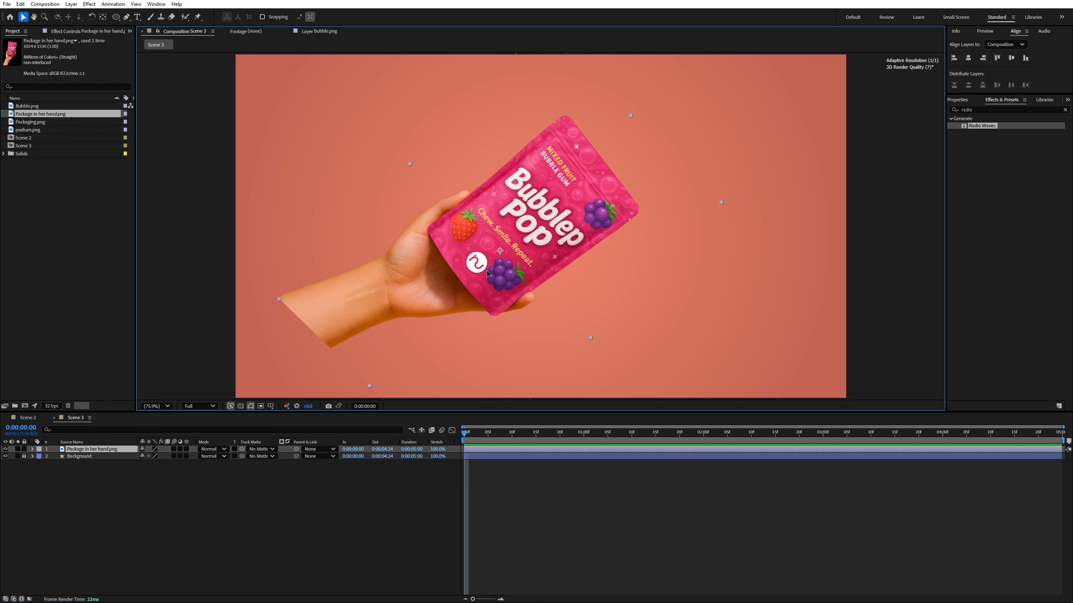
pyautogui.hotkey('ctrl', 'shift', 'z')
pyautogui.hotkey('ctrl', 'z')
pyautogui.moveTo(537, 232); pyautogui.dragTo(436, 286)
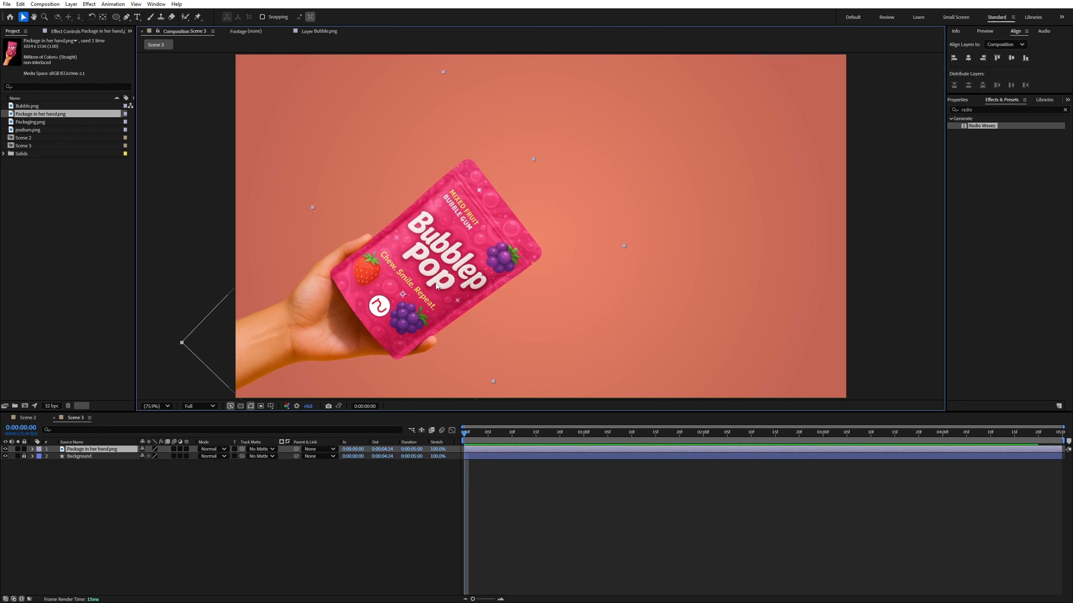
# Keyframe the hand's Position at 0:00:01:00, move it off-frame past the lower-left corner at 0:00:00:09, and preview the entrance
pyautogui.moveTo(505, 438); pyautogui.dragTo(588, 436)
pyautogui.press('p')
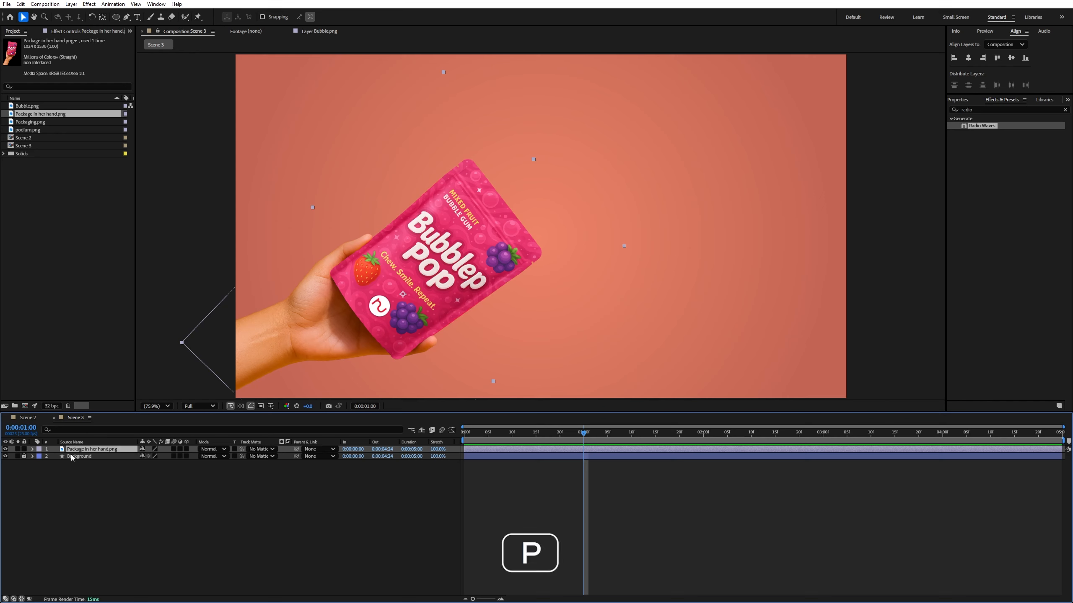
pyautogui.click(53, 456)
pyautogui.moveTo(512, 435)
pyautogui.mouseDown()
pyautogui.moveTo(466, 436)
pyautogui.moveTo(508, 440)
pyautogui.mouseUp()
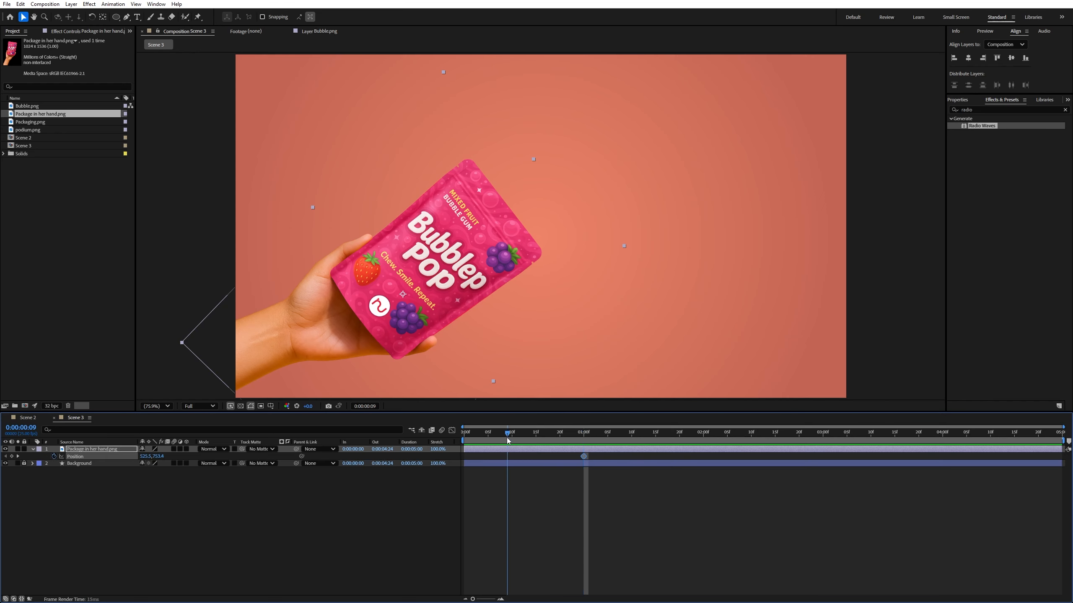
pyautogui.moveTo(447, 255); pyautogui.dragTo(138, 418)
pyautogui.moveTo(478, 438); pyautogui.dragTo(406, 445)
pyautogui.press('space')
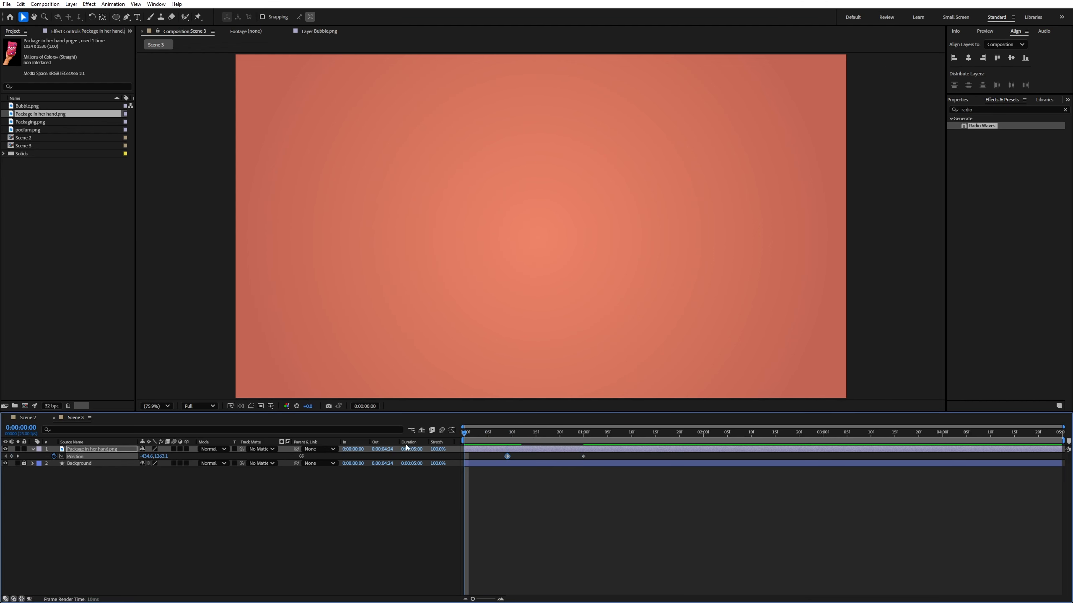
pyautogui.press('space')
# Move the hand's first Position keyframe to about 0:00:00:11, apply Easy Ease to both keyframes, and preview
pyautogui.moveTo(507, 457); pyautogui.dragTo(514, 456)
pyautogui.moveTo(614, 455); pyautogui.dragTo(506, 457)
pyautogui.press('F9')
pyautogui.press('space')
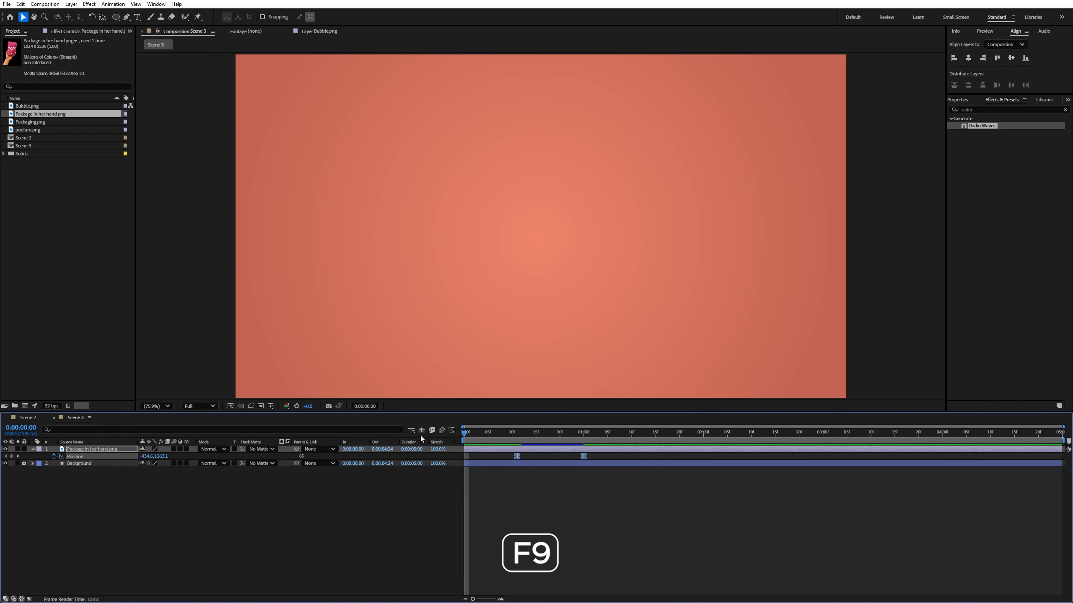
# Draw a closed Pen shape fanning from the package's upper edge past the frame's upper-right corner, and place its layer below the hand layer
pyautogui.click(162, 90)
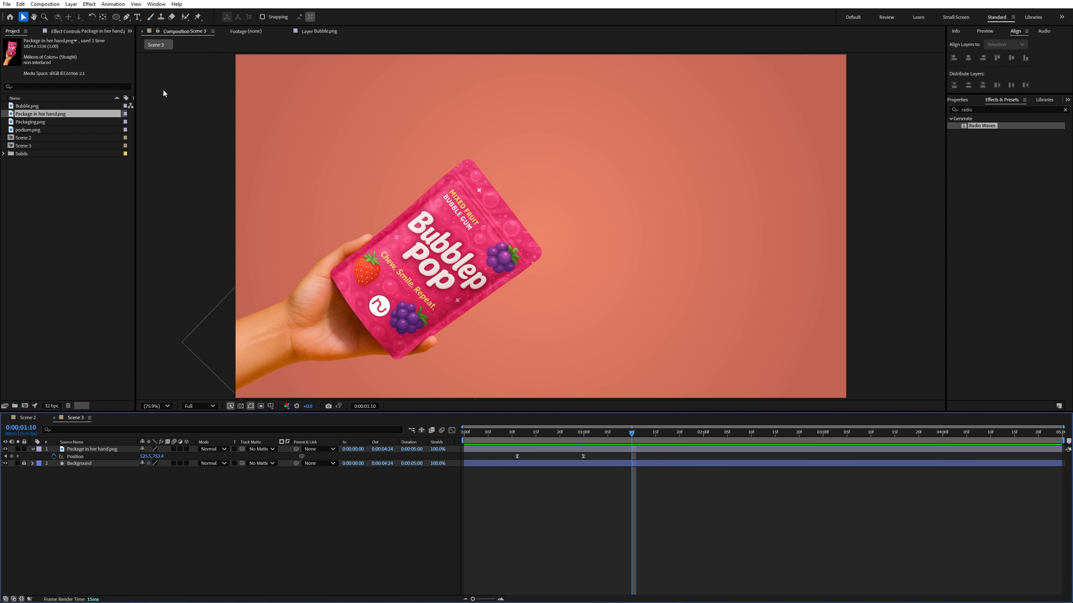
pyautogui.click(126, 19)
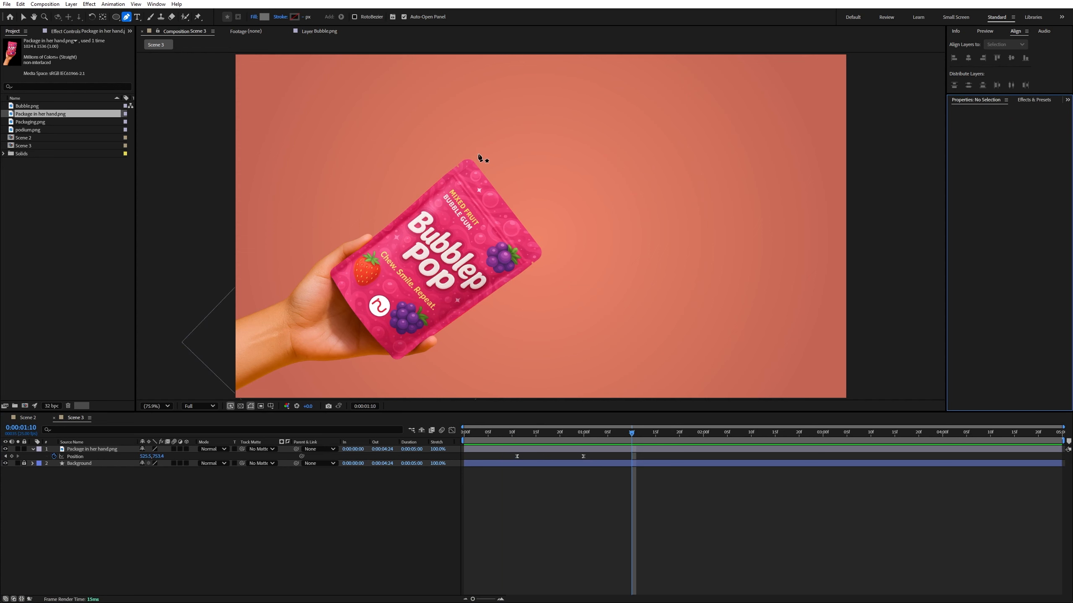
pyautogui.press(',')
pyautogui.click(493, 183)
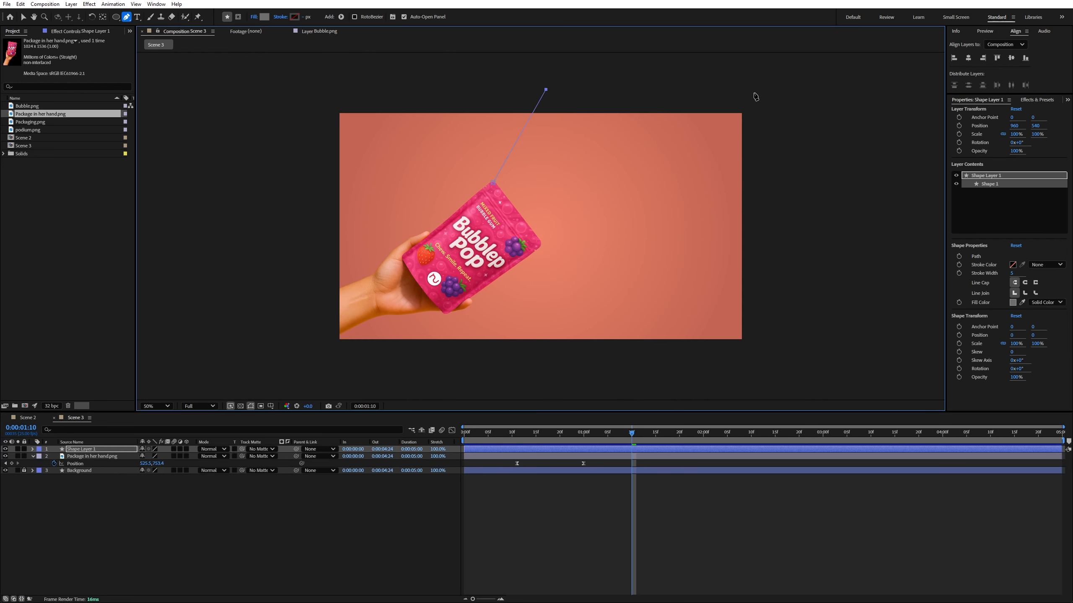
pyautogui.click(754, 90)
pyautogui.click(762, 247)
pyautogui.click(494, 185)
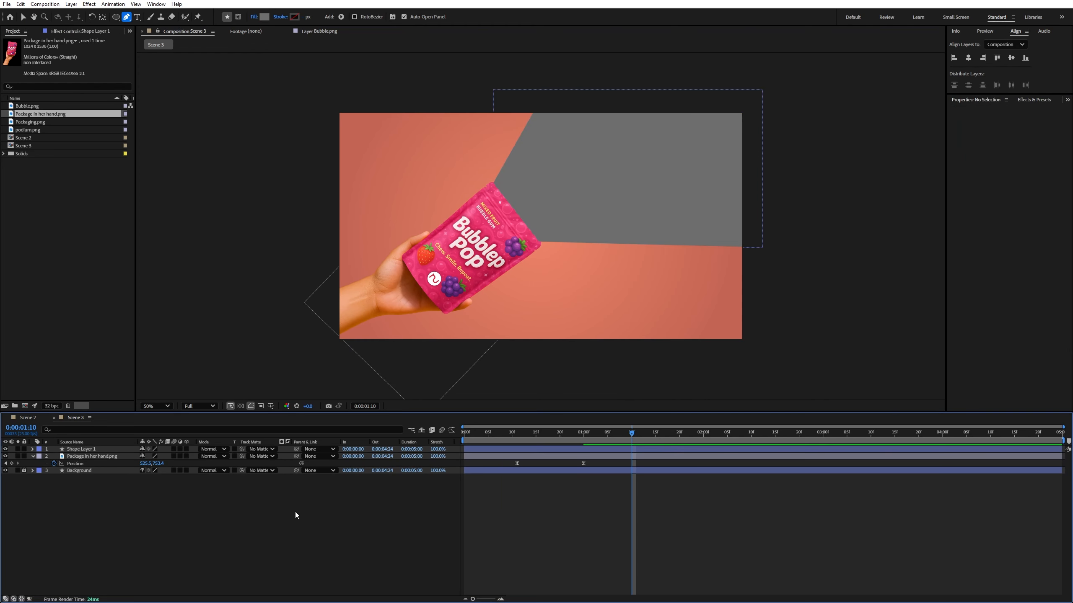
pyautogui.click(106, 450)
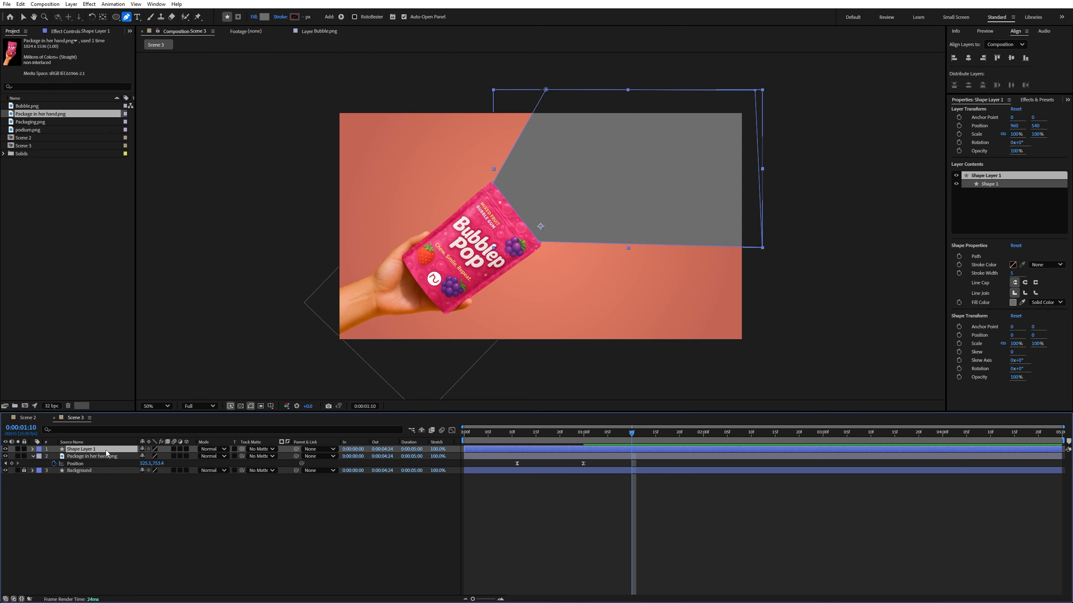
pyautogui.moveTo(105, 450); pyautogui.dragTo(105, 465)
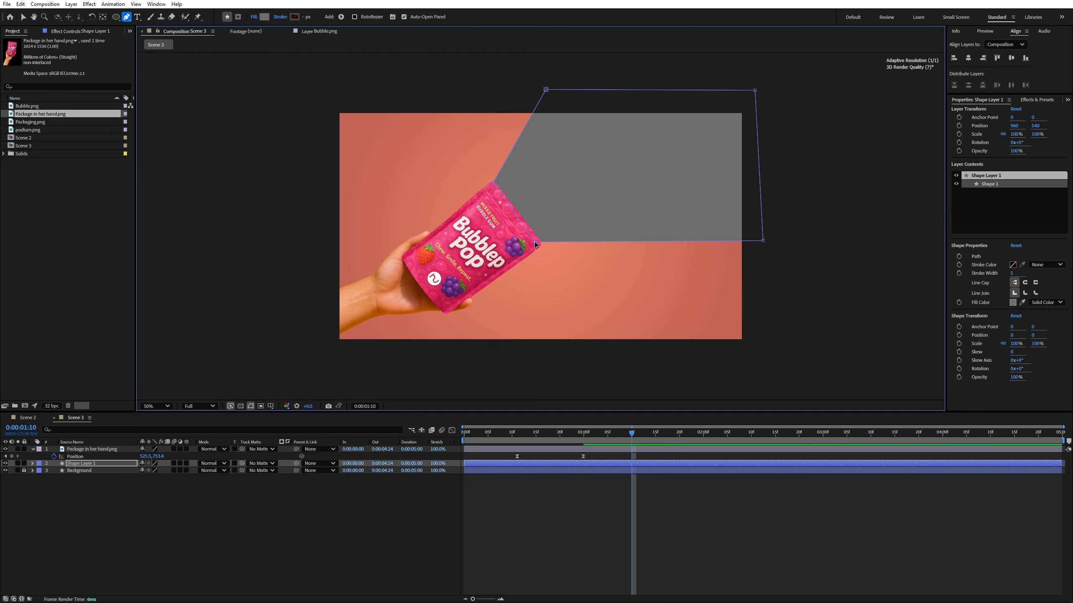
# Fill the fan shape with white FFFFFF and tuck its upper package-side corner point behind the package's edge
pyautogui.click(264, 18)
pyautogui.click(441, 249)
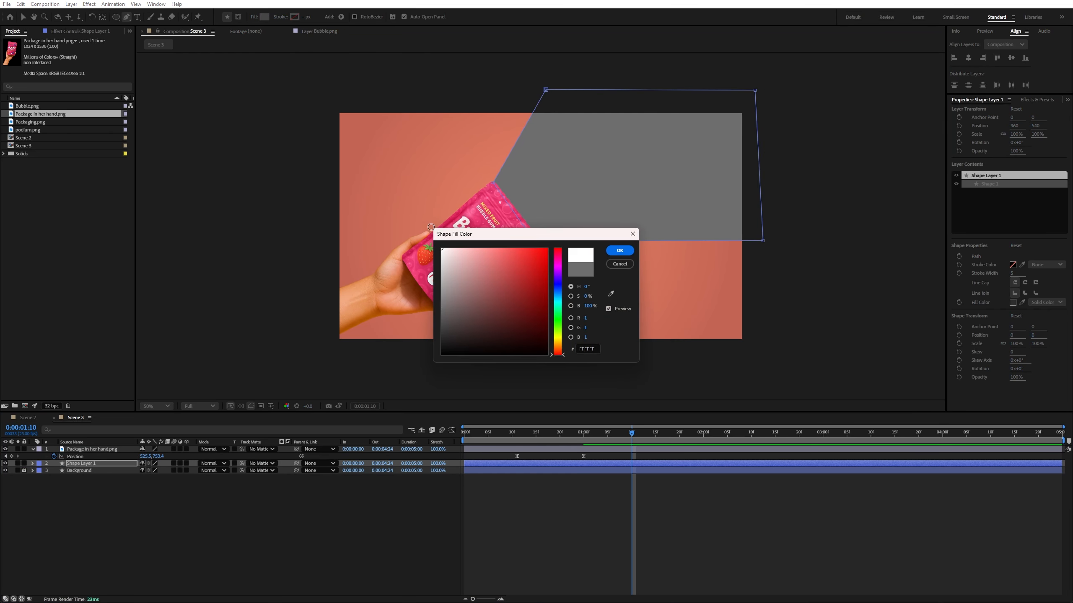
pyautogui.click(626, 254)
pyautogui.click(151, 506)
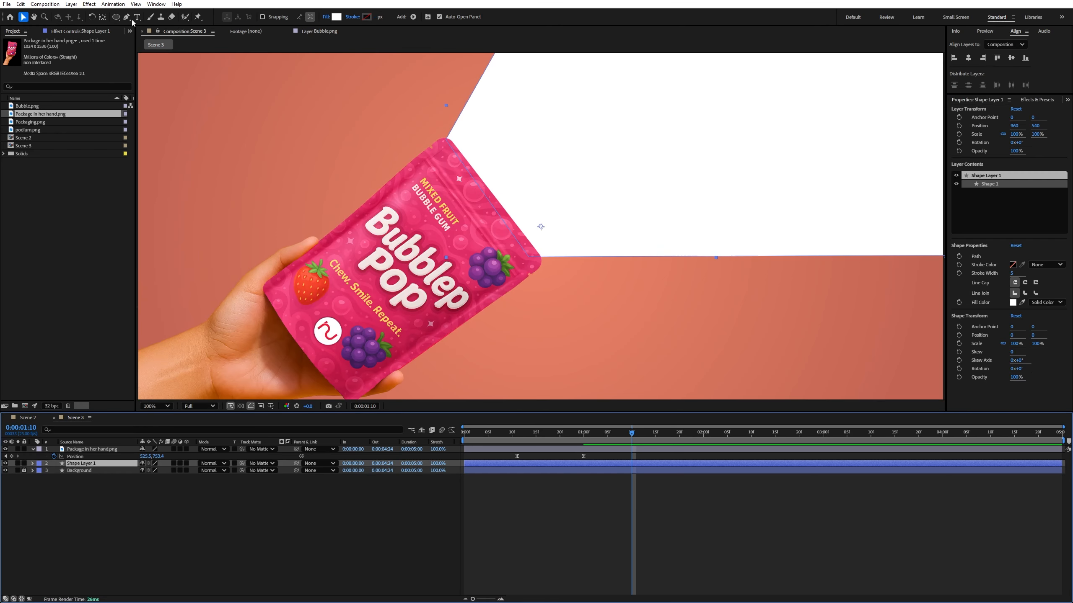
pyautogui.click(127, 17)
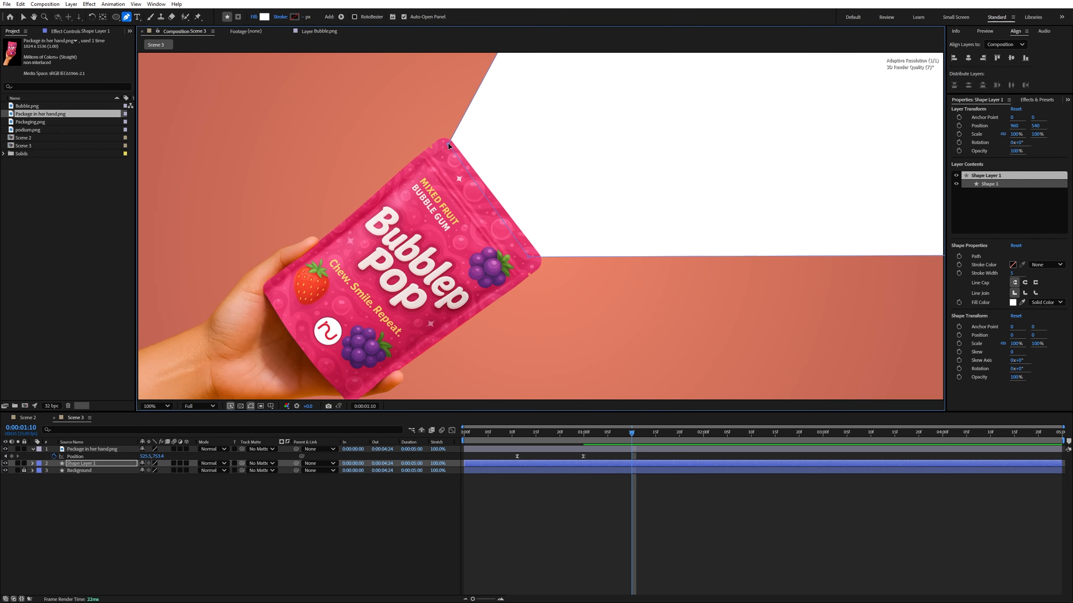
pyautogui.click(156, 406)
pyautogui.click(154, 420)
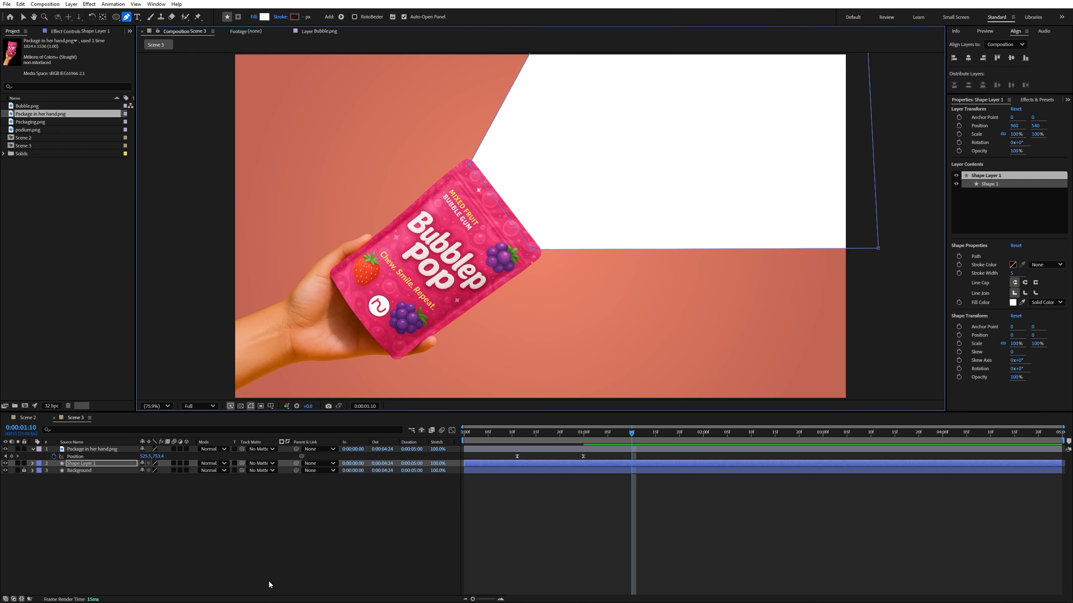
# Apply the Ripple effect to the white shape layer and set its Radius to 61
pyautogui.click(101, 463)
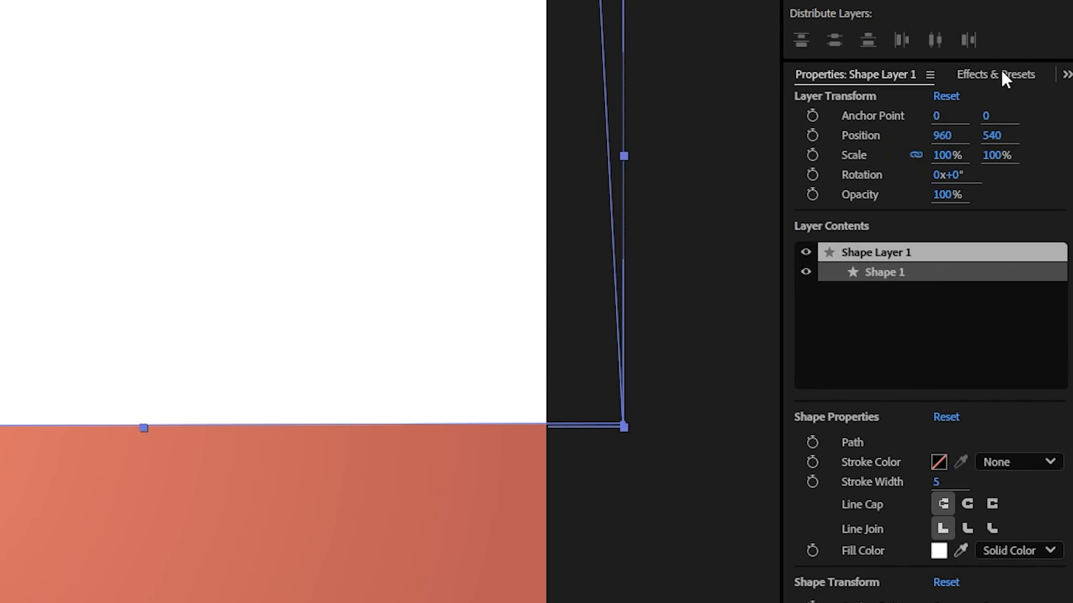
pyautogui.click(1038, 100)
pyautogui.write('ripp')
pyautogui.moveTo(850, 252); pyautogui.dragTo(110, 465)
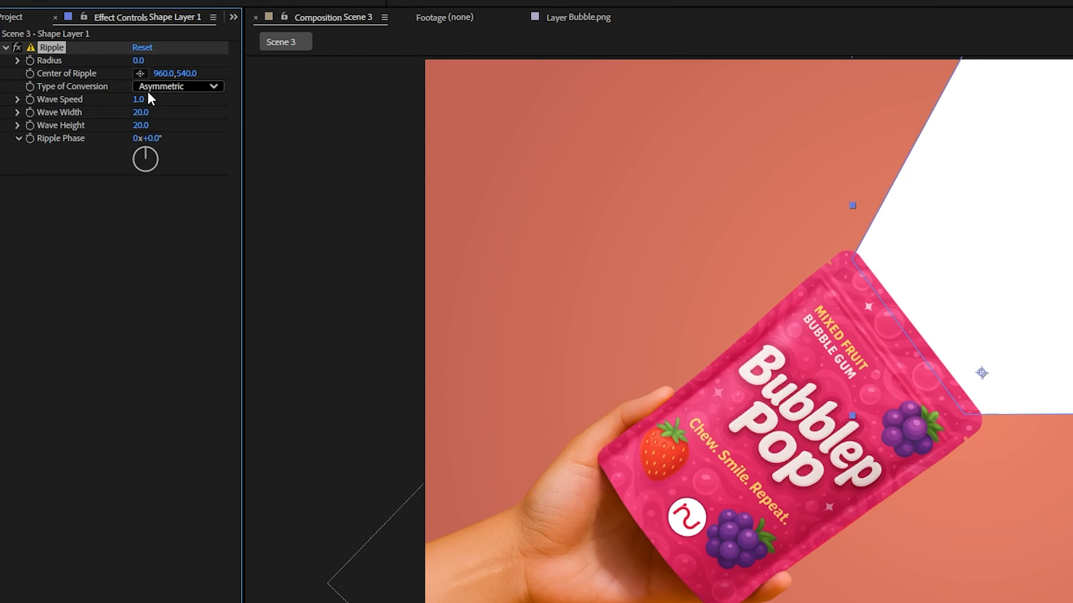
pyautogui.click(139, 61)
pyautogui.write('61')
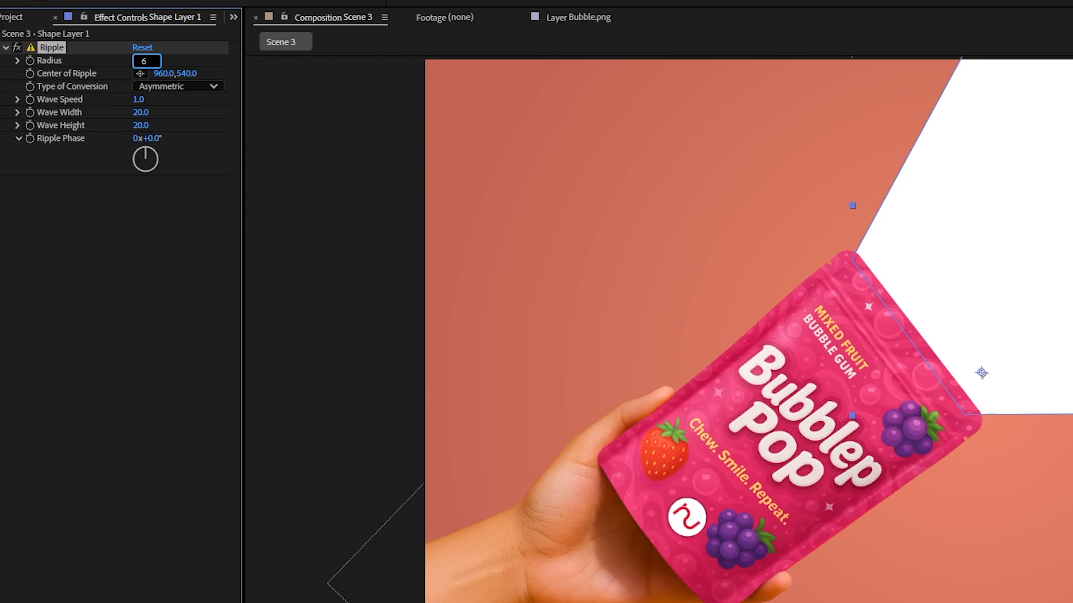
pyautogui.press('Return')
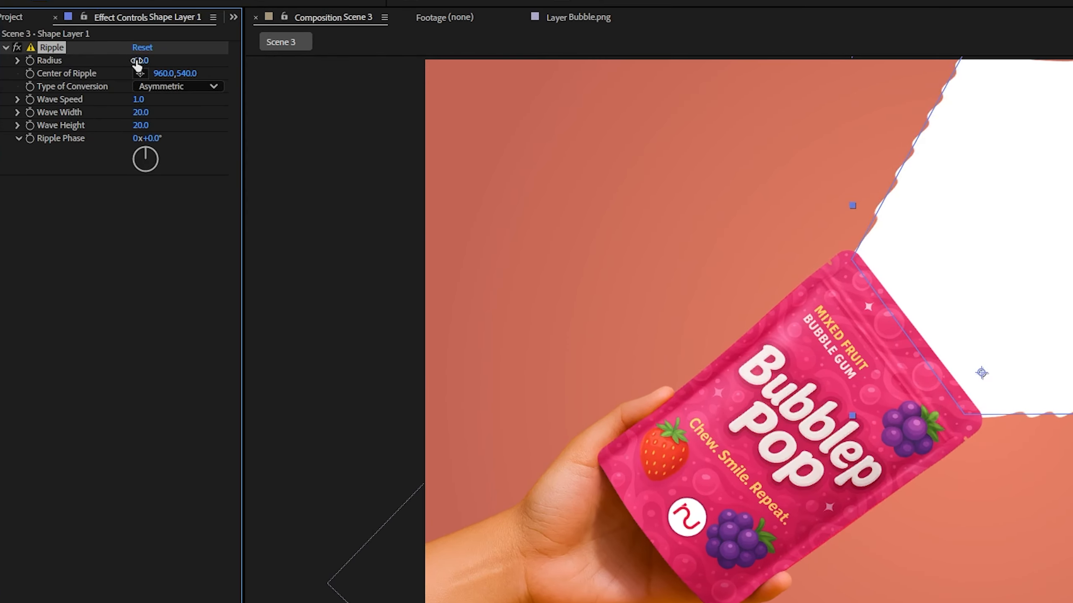
# Tune the Ripple to Wave Speed 2, Wave Width and Wave Height 75, Radius 48, and center 960, 642
pyautogui.click(138, 100)
pyautogui.write('2')
pyautogui.press('Return')
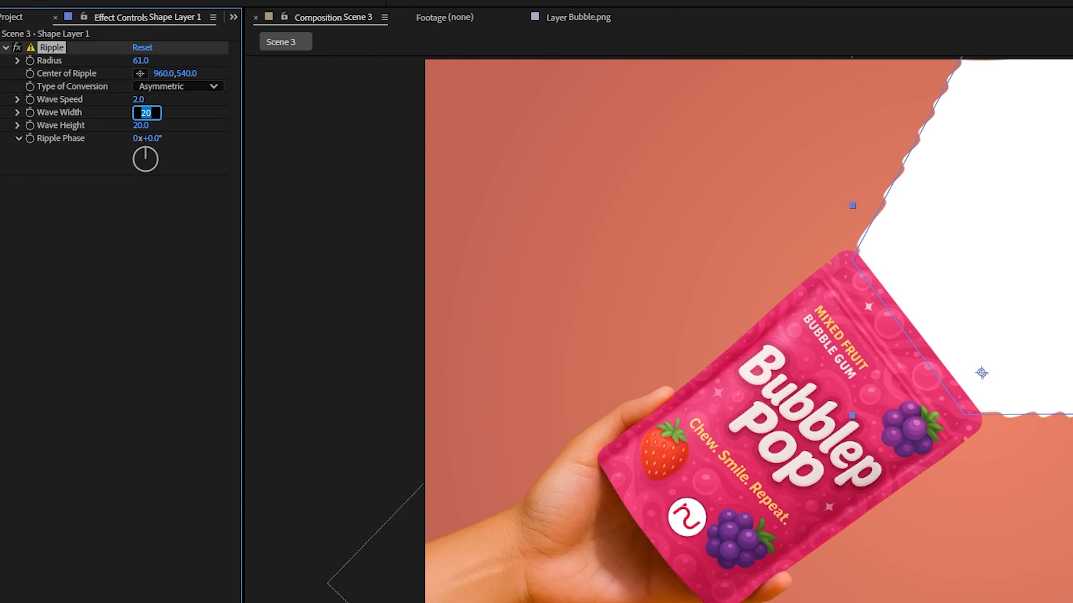
pyautogui.write('75')
pyautogui.press('Return')
pyautogui.click(141, 125)
pyautogui.write('75')
pyautogui.press('Return')
pyautogui.scroll(-1, 1057, 174)
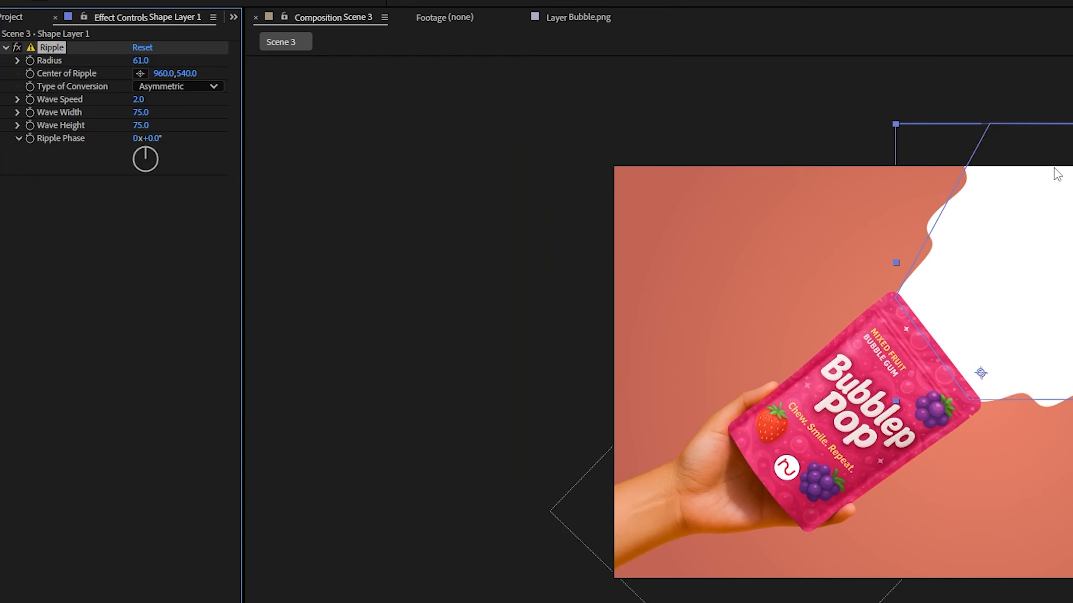
pyautogui.moveTo(141, 61); pyautogui.dragTo(113, 93)
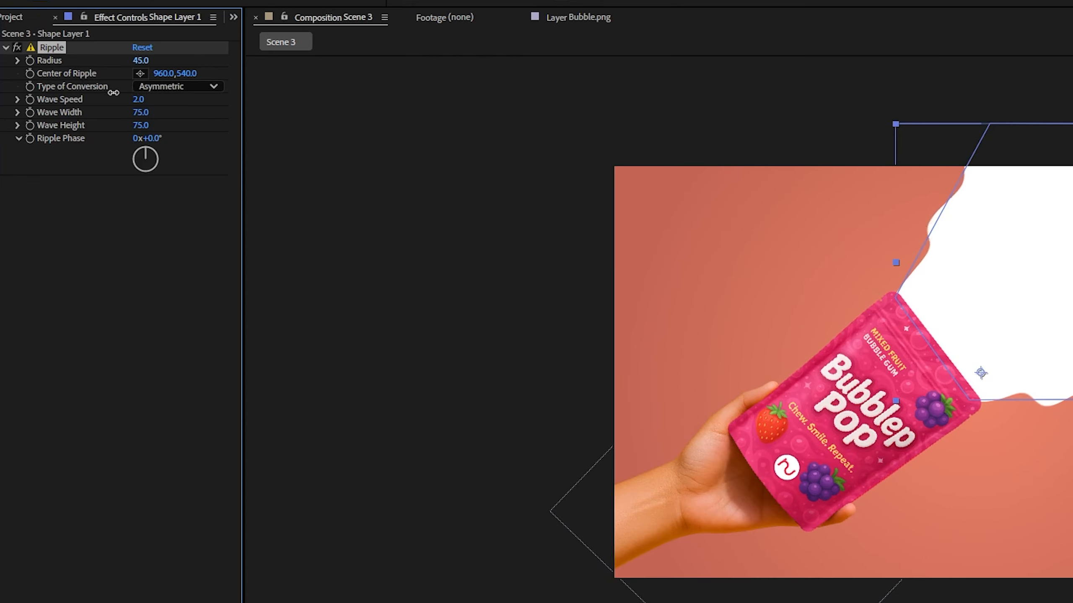
pyautogui.moveTo(186, 74); pyautogui.dragTo(252, 97)
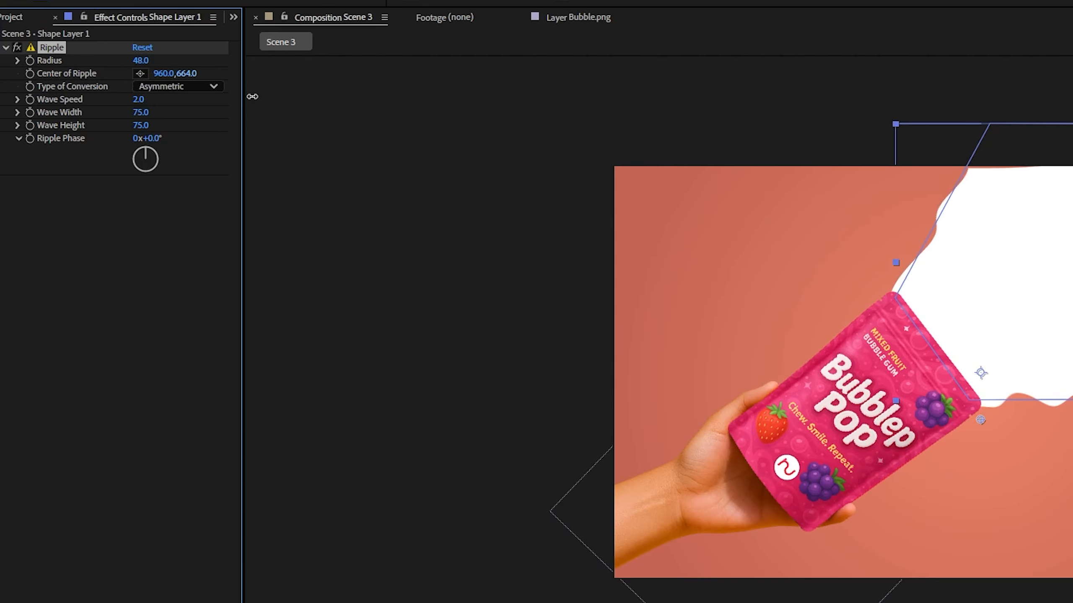
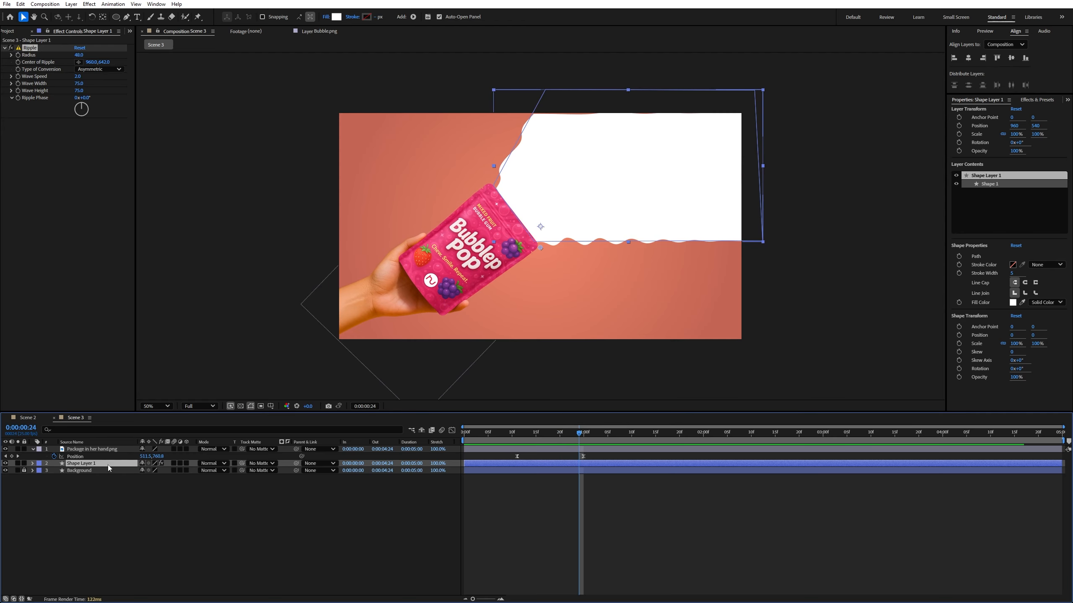
# Start the shape layer at about 0:00:00:20, keyframe its Opacity to fade in to 100% by about 0:00:01:07, and preview
pyautogui.moveTo(483, 464); pyautogui.dragTo(583, 466)
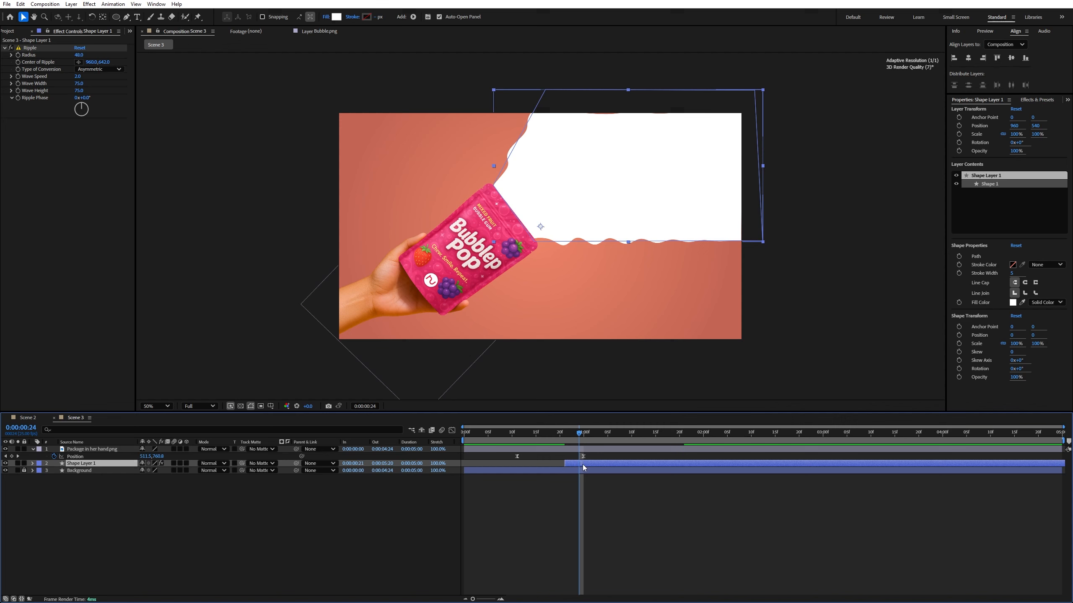
pyautogui.press('t')
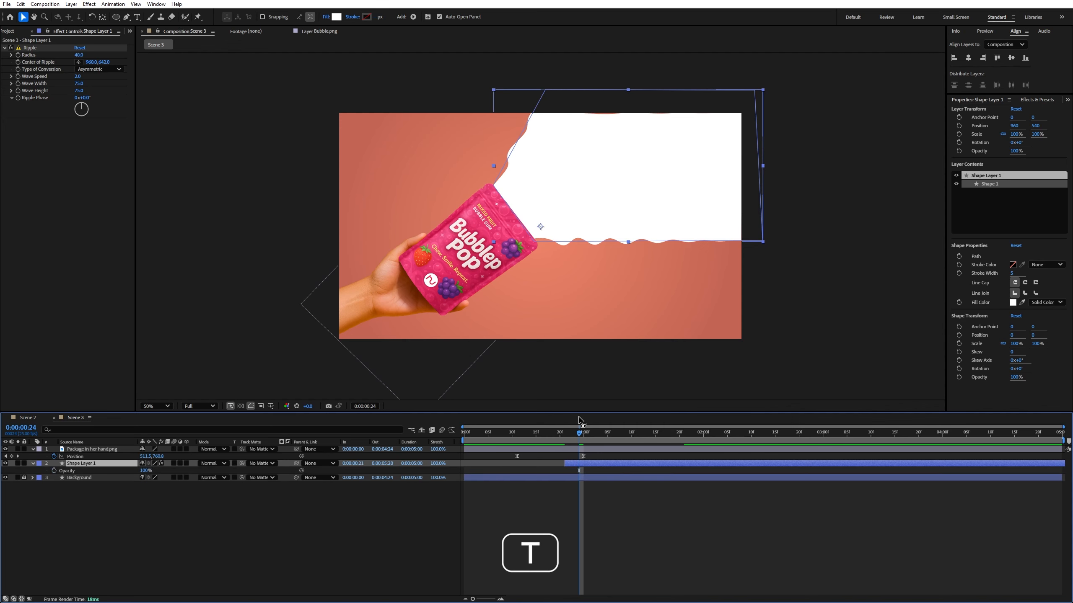
pyautogui.moveTo(586, 437)
pyautogui.mouseDown()
pyautogui.moveTo(566, 437)
pyautogui.moveTo(634, 438)
pyautogui.moveTo(589, 441)
pyautogui.mouseUp()
pyautogui.click(54, 470)
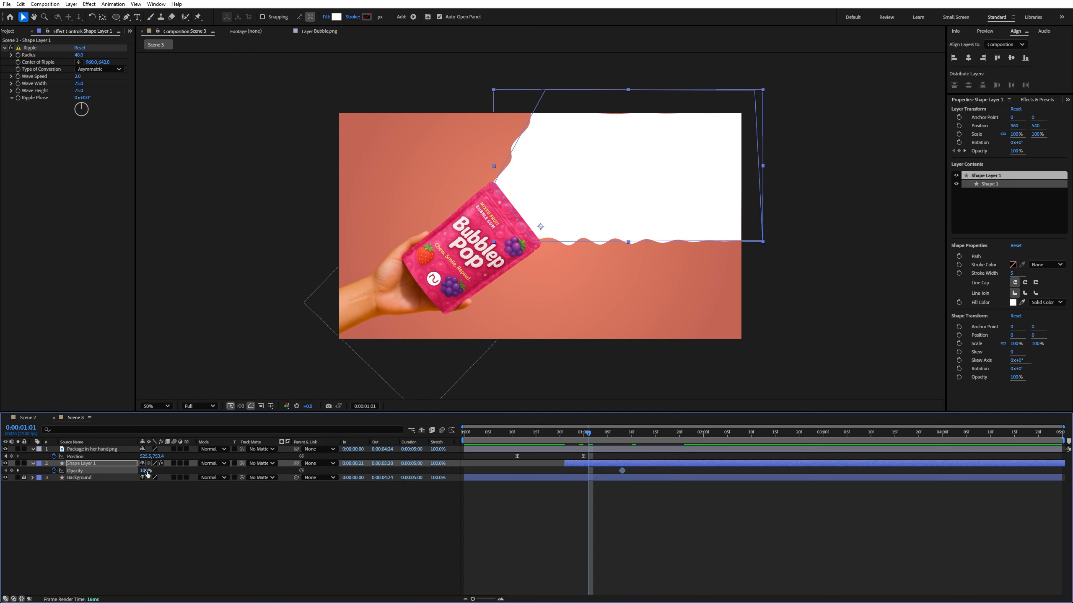
pyautogui.moveTo(145, 471); pyautogui.dragTo(103, 471)
pyautogui.click(566, 434)
pyautogui.press('space')
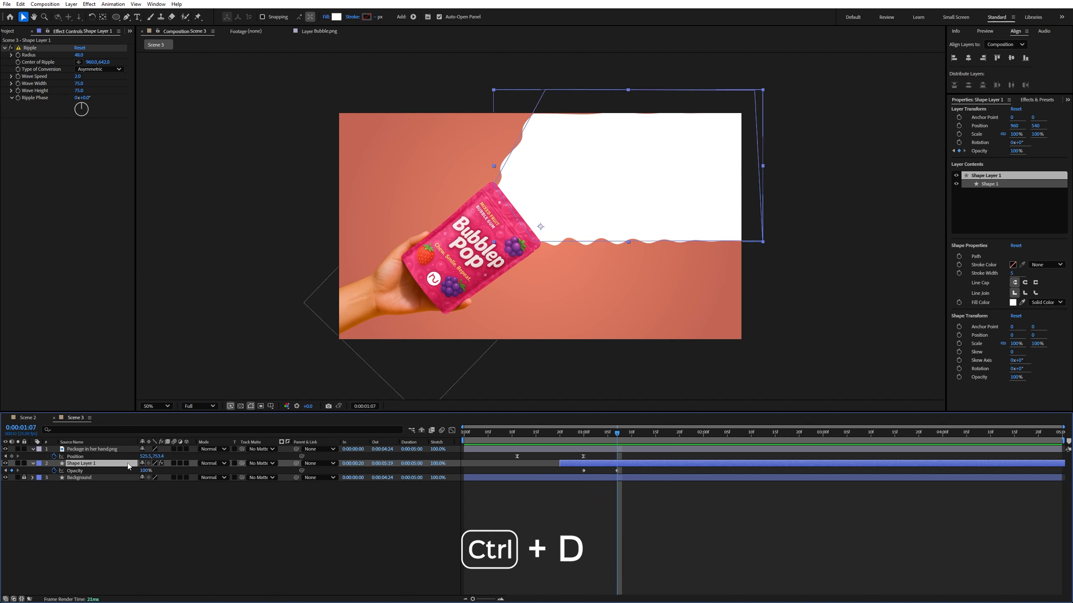
# Duplicate the white shape layer and fill the copy with a pink sampled from the package
pyautogui.hotkey('ctrl', 'd')
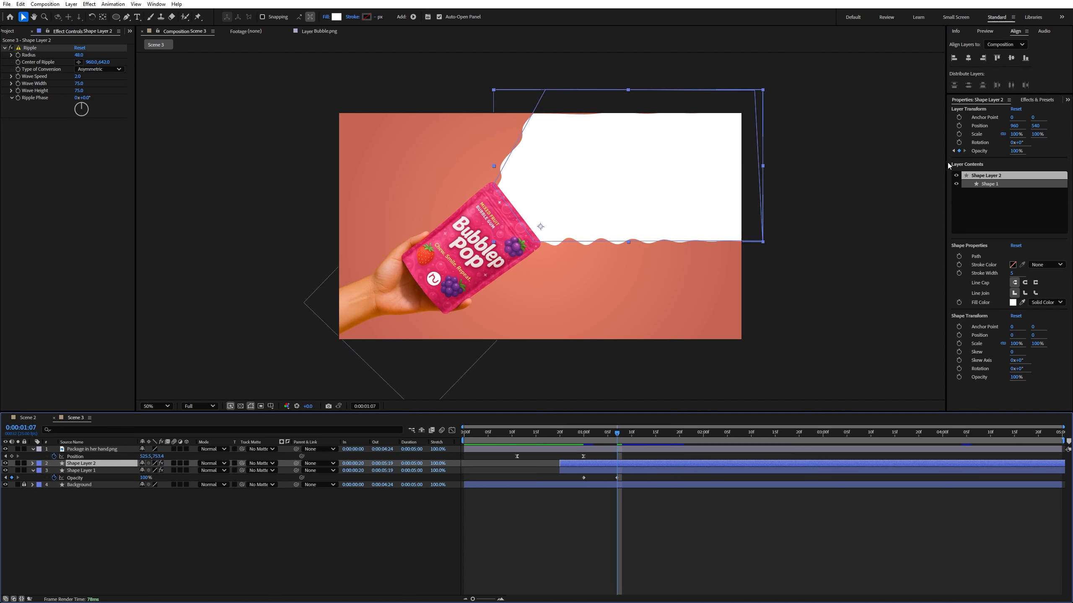
pyautogui.click(337, 17)
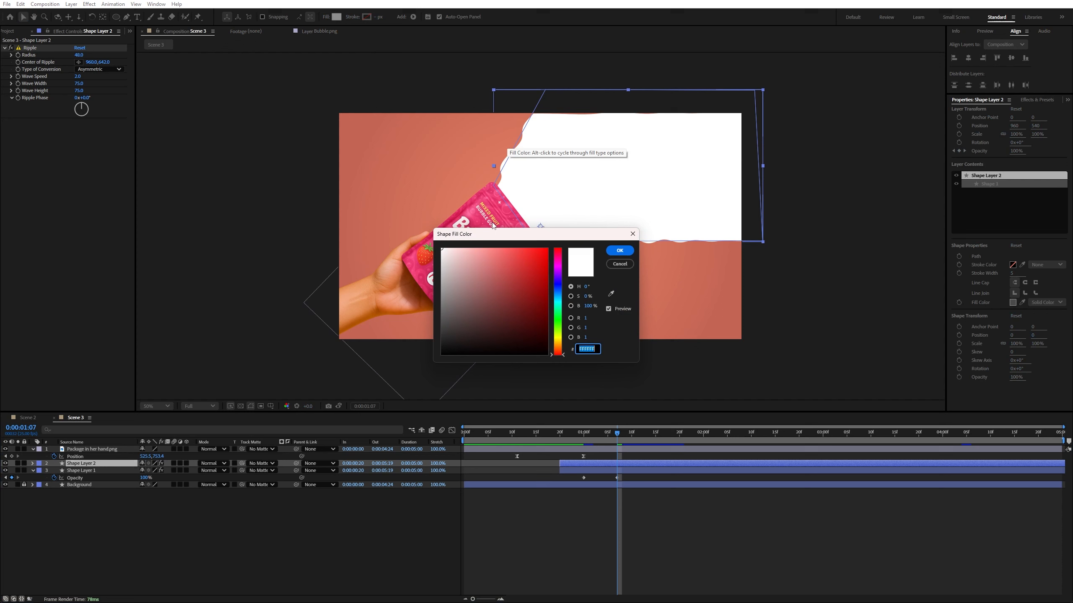
pyautogui.moveTo(486, 227); pyautogui.dragTo(741, 229)
pyautogui.click(733, 324)
pyautogui.click(479, 125)
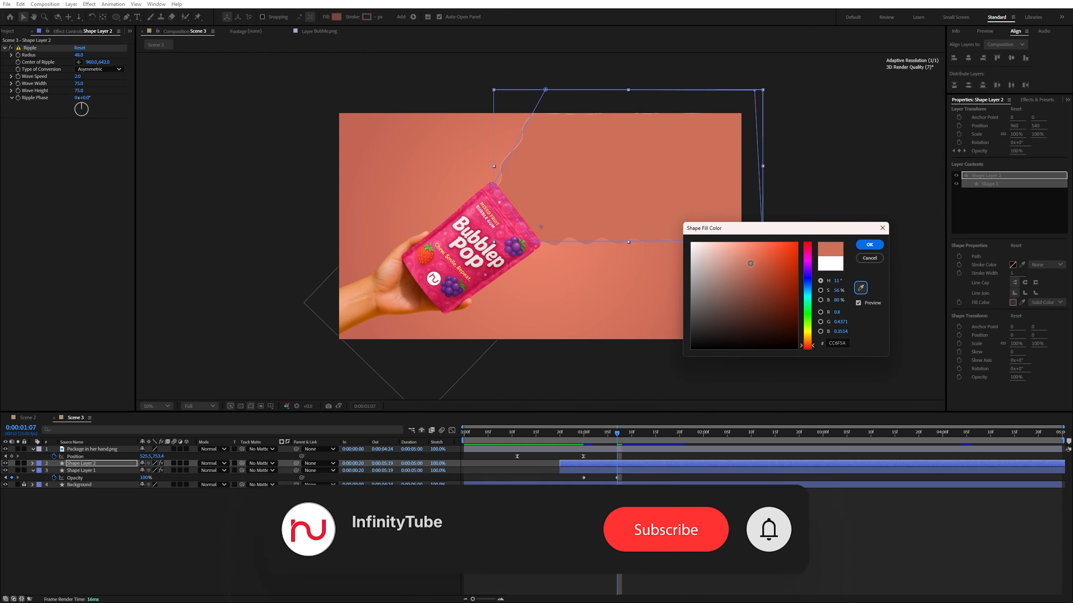
pyautogui.click(861, 288)
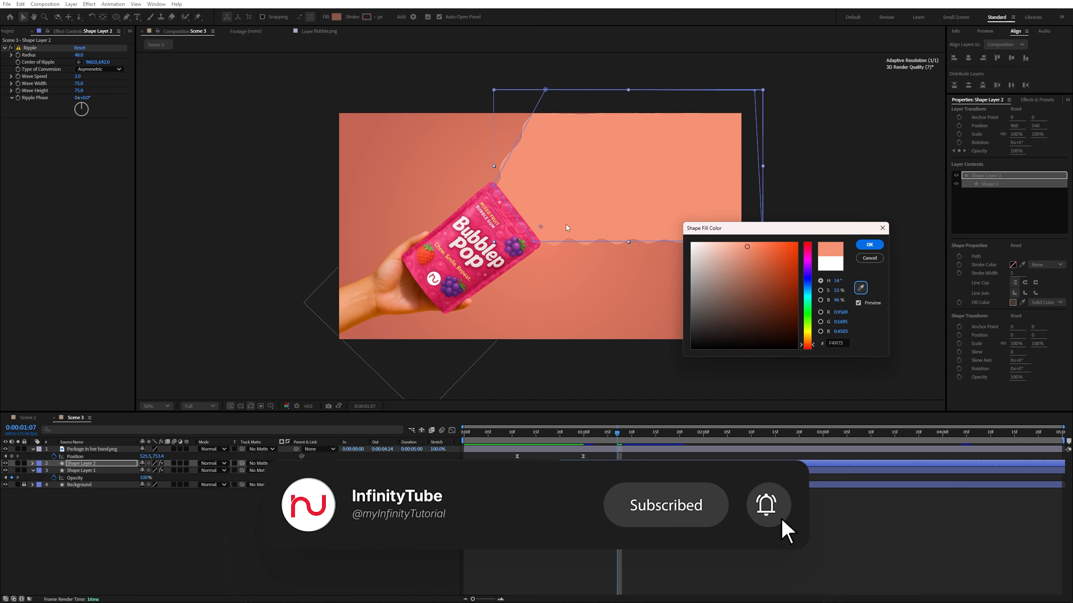
pyautogui.click(857, 244)
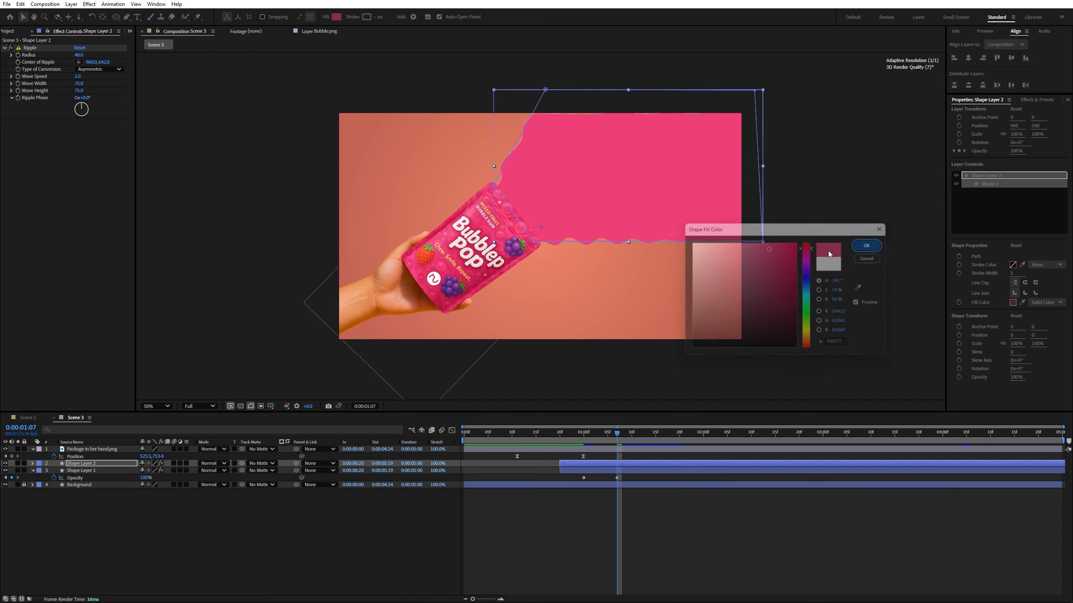
# Pull the pink shape's corner points inward with the Pen tool, leaving a white wavy border along its two long edges
pyautogui.click(102, 464)
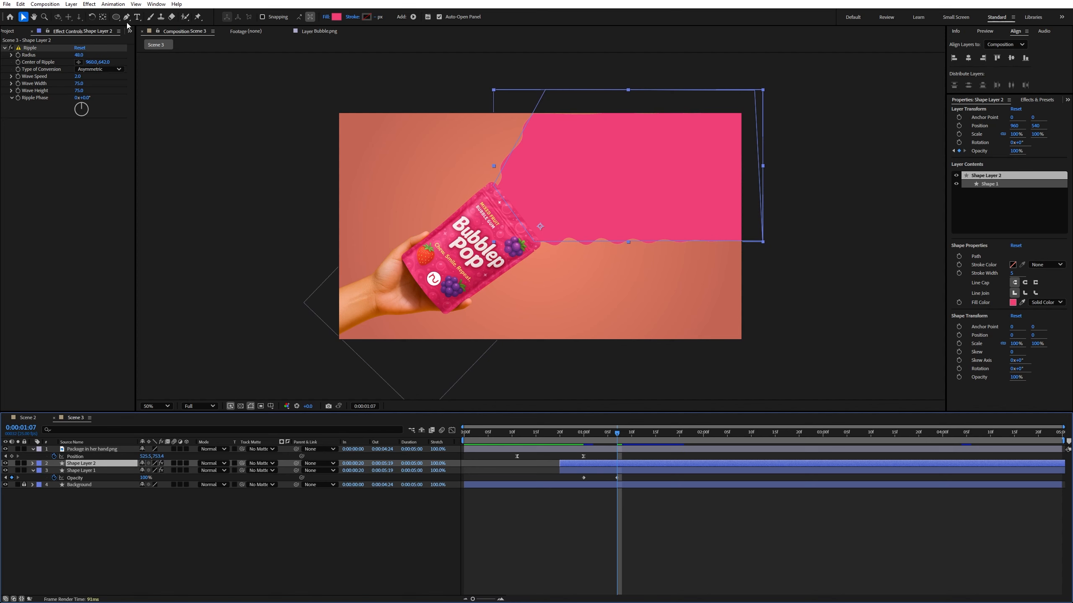
pyautogui.press('g')
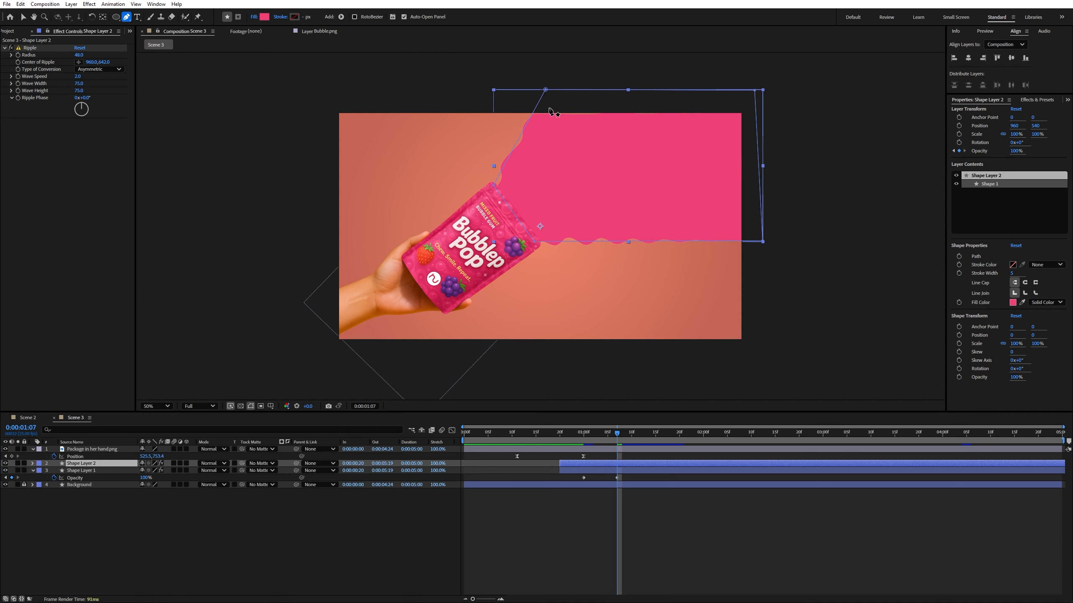
pyautogui.moveTo(547, 91); pyautogui.dragTo(563, 98)
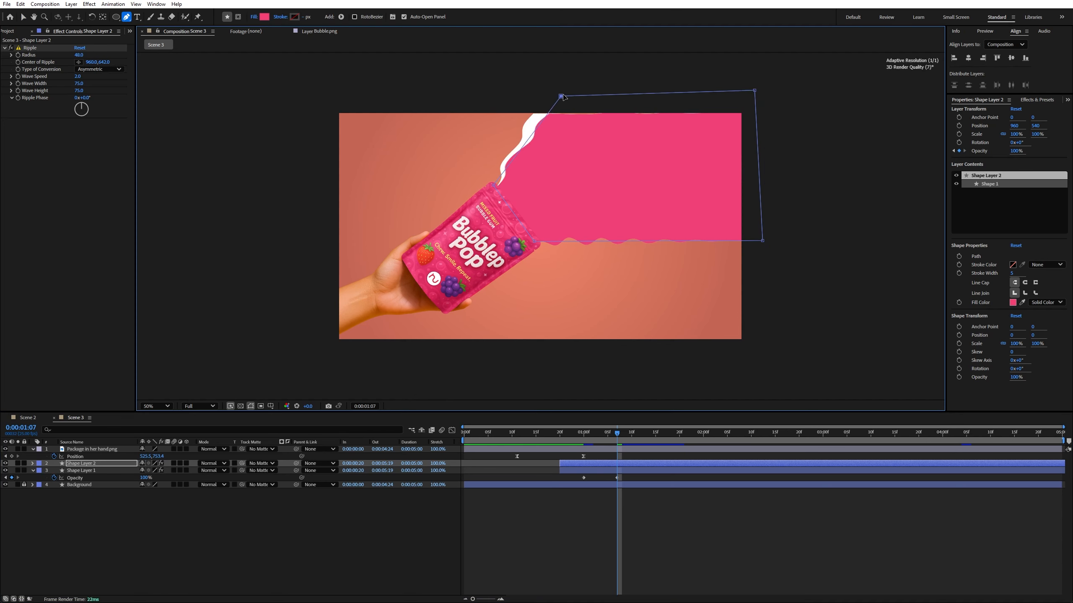
pyautogui.moveTo(493, 185); pyautogui.dragTo(497, 189)
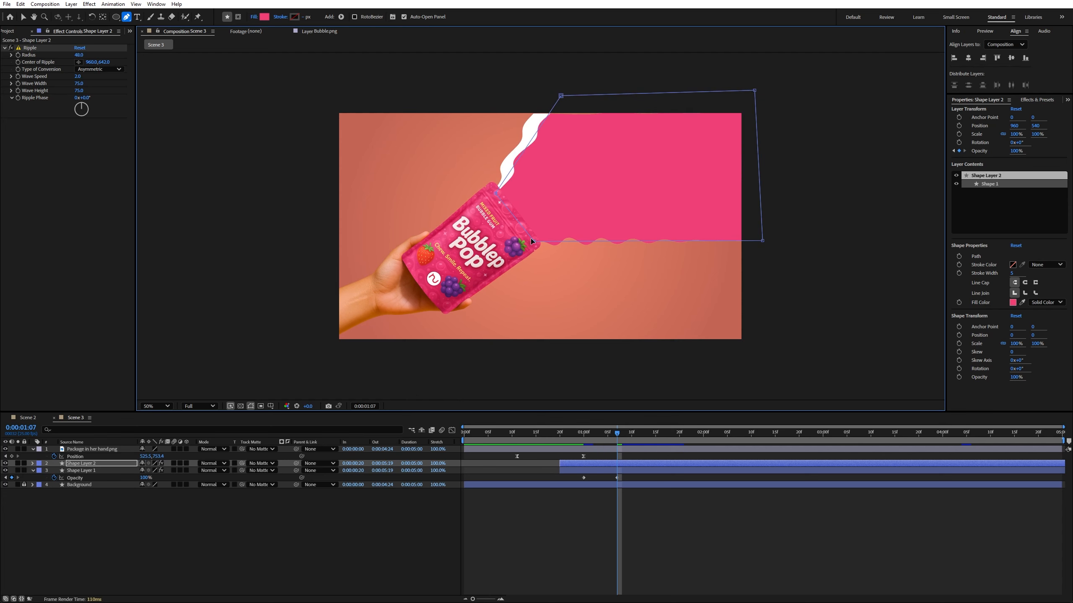
pyautogui.moveTo(531, 241); pyautogui.dragTo(527, 234)
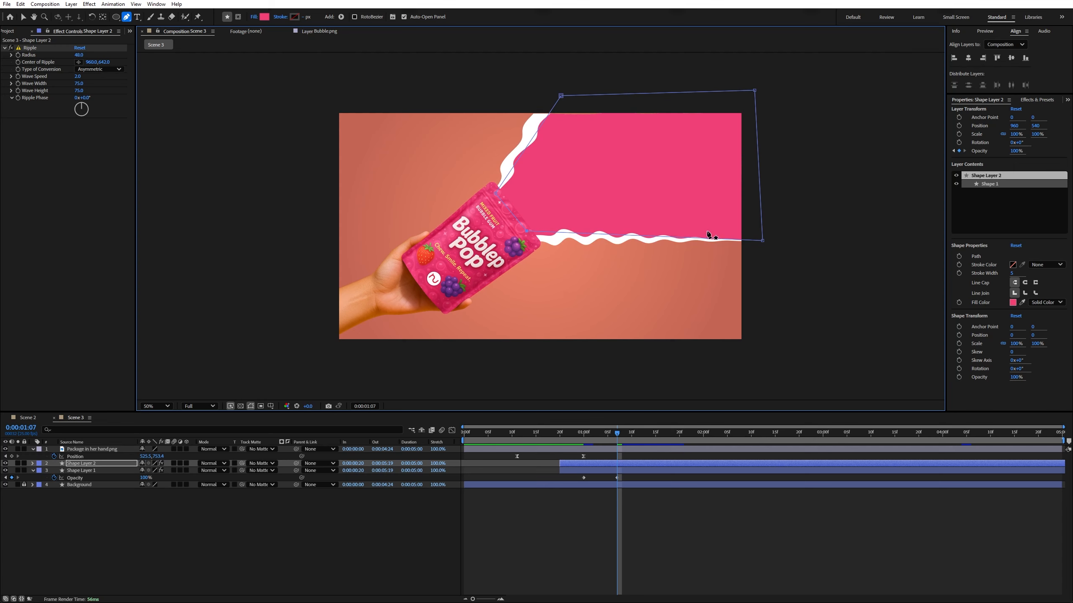
pyautogui.moveTo(762, 242); pyautogui.dragTo(763, 222)
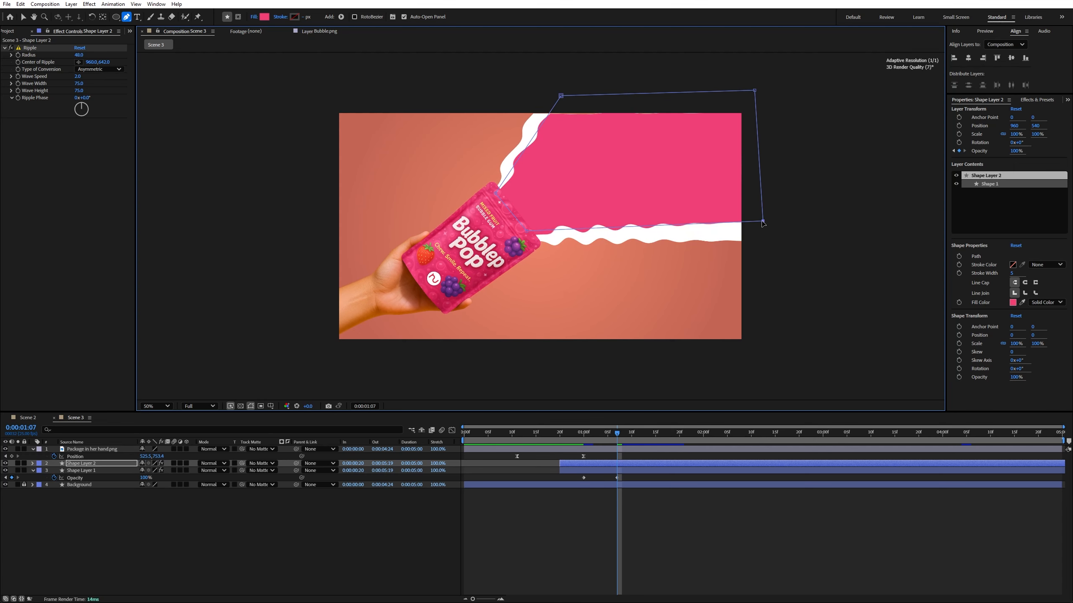
pyautogui.moveTo(497, 194); pyautogui.dragTo(498, 199)
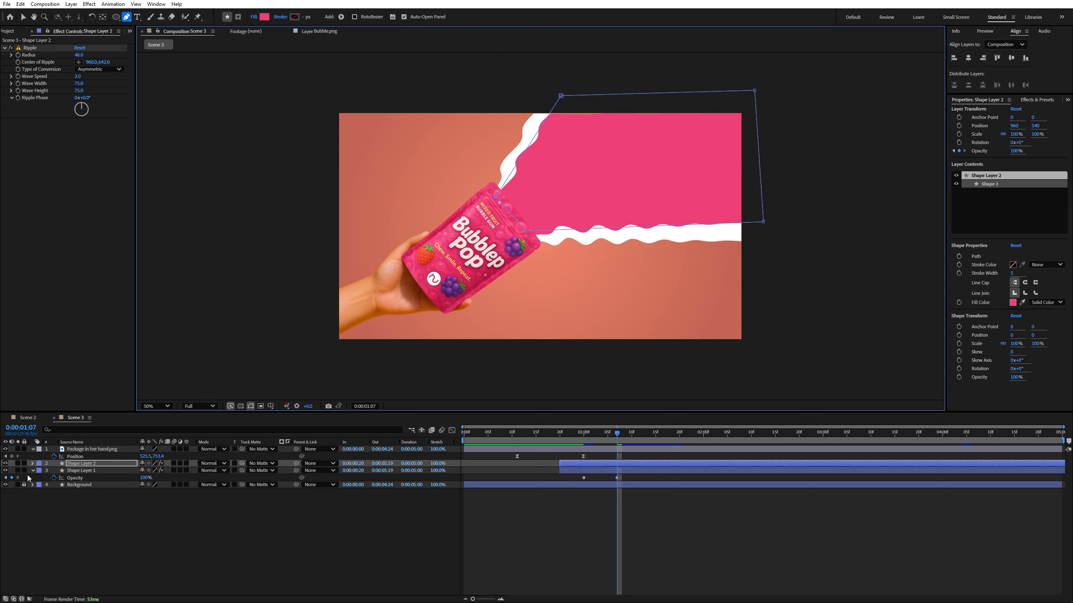
# Duplicate the pink shape layer, nudge the copy's upper corner at the package opening inward, and fill it with white
pyautogui.click(84, 463)
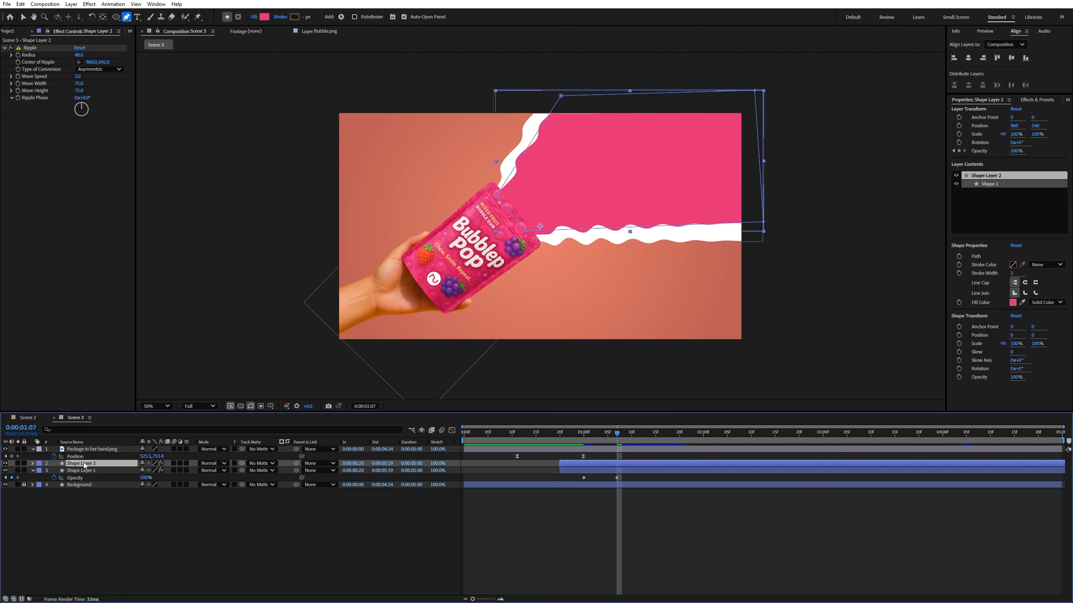
pyautogui.hotkey('ctrl', 'd')
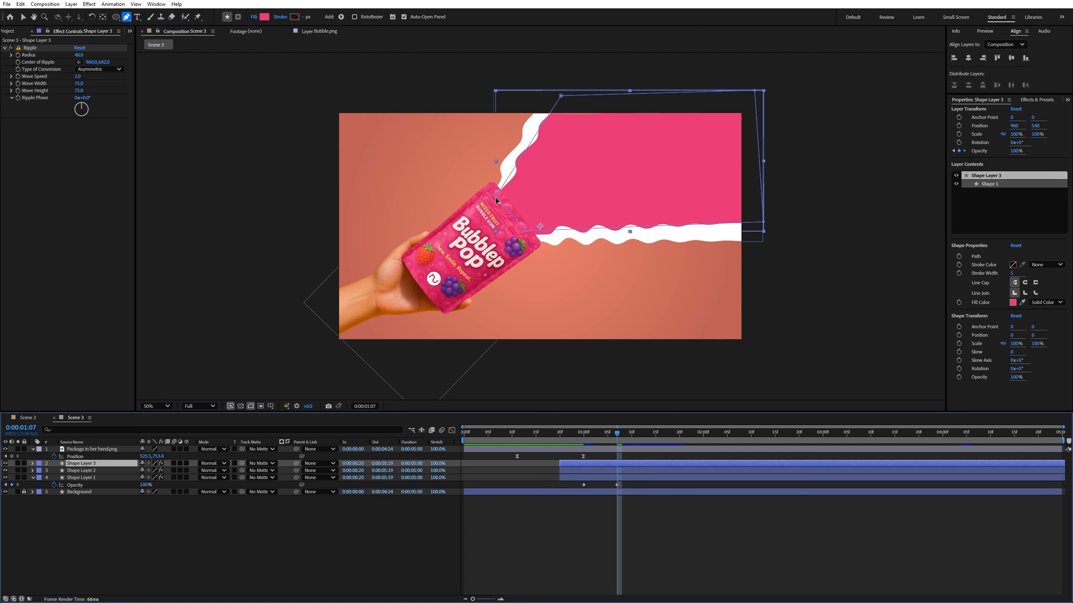
pyautogui.moveTo(495, 197); pyautogui.dragTo(507, 203)
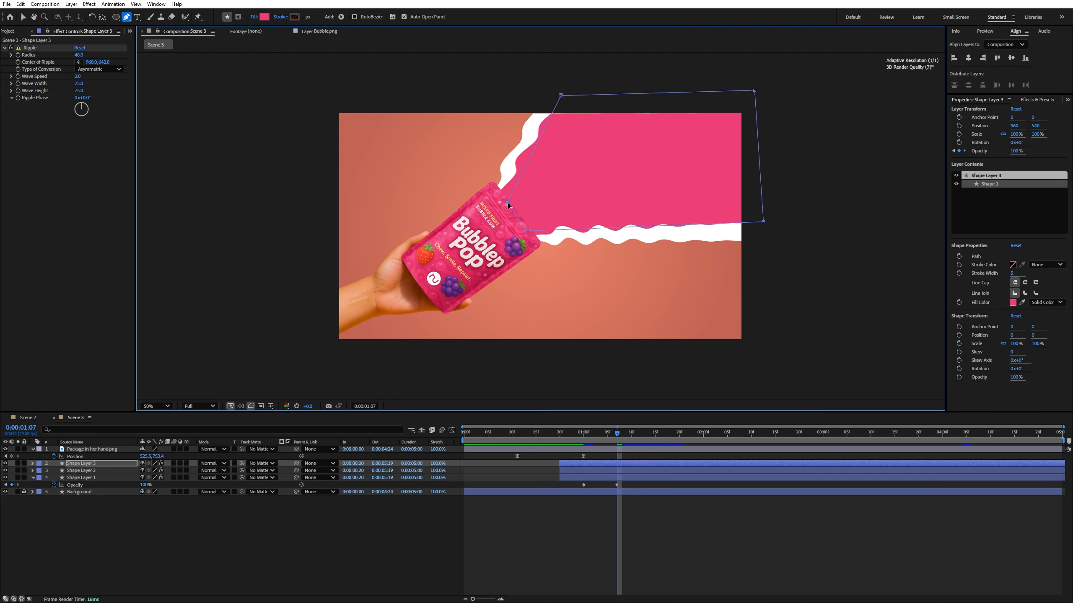
pyautogui.click(264, 17)
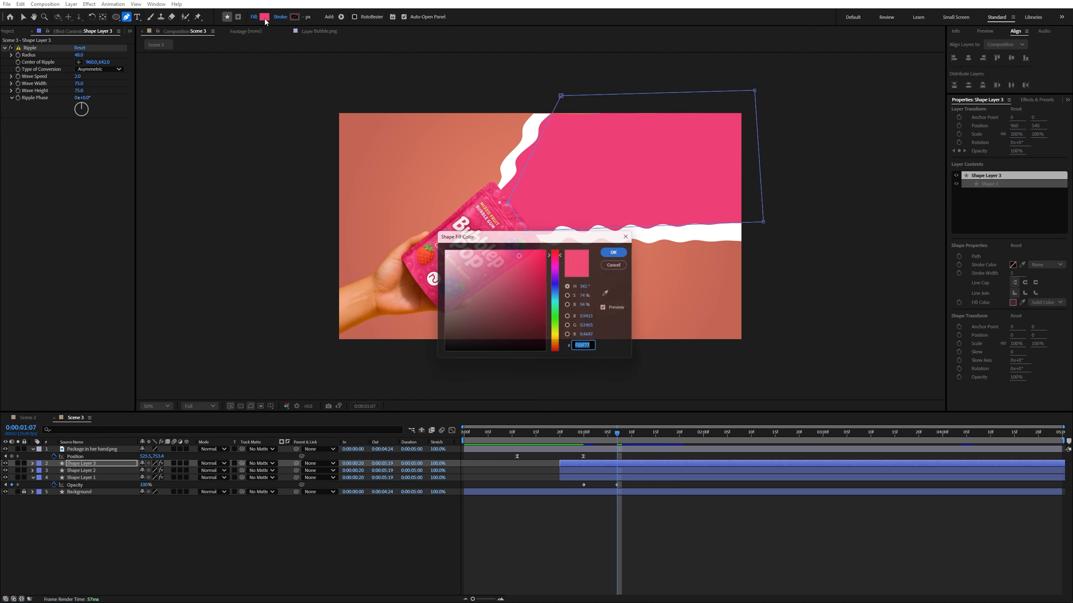
pyautogui.click(620, 252)
# Pull the new white shape's outer and package-side corner points inward so a wavy pink band shows along both long edges
pyautogui.moveTo(560, 98); pyautogui.dragTo(603, 105)
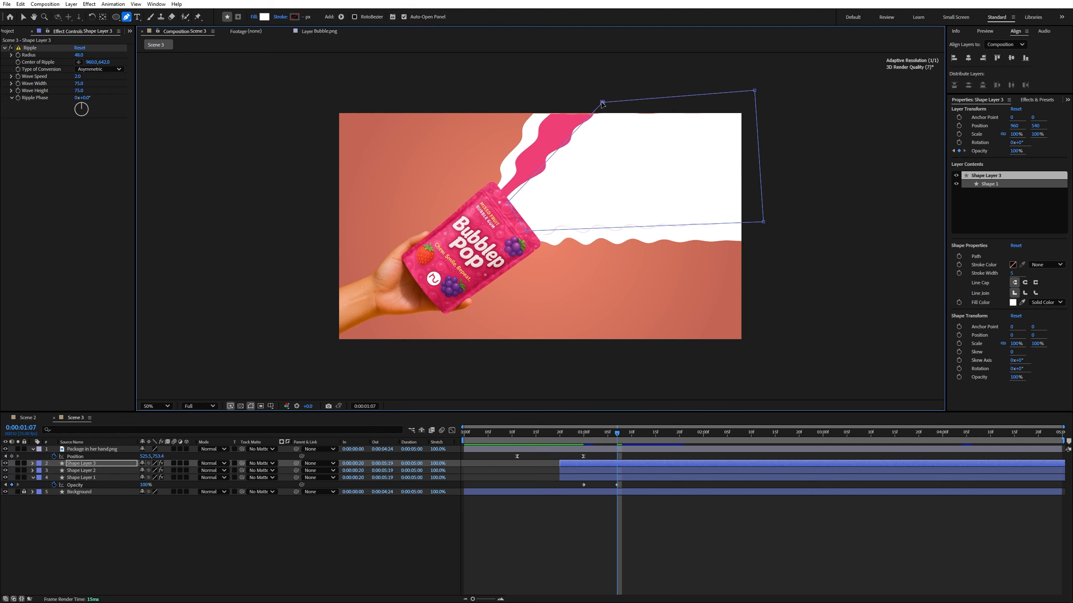
pyautogui.moveTo(763, 223); pyautogui.dragTo(760, 188)
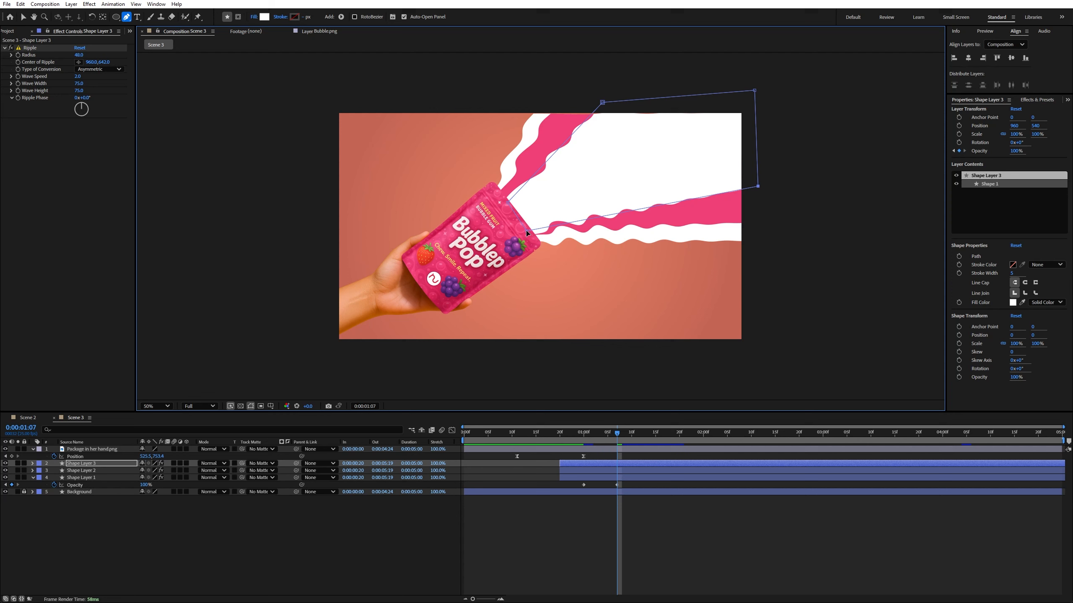
pyautogui.moveTo(526, 230); pyautogui.dragTo(516, 229)
pyautogui.moveTo(602, 102); pyautogui.dragTo(586, 98)
pyautogui.moveTo(516, 228); pyautogui.dragTo(516, 229)
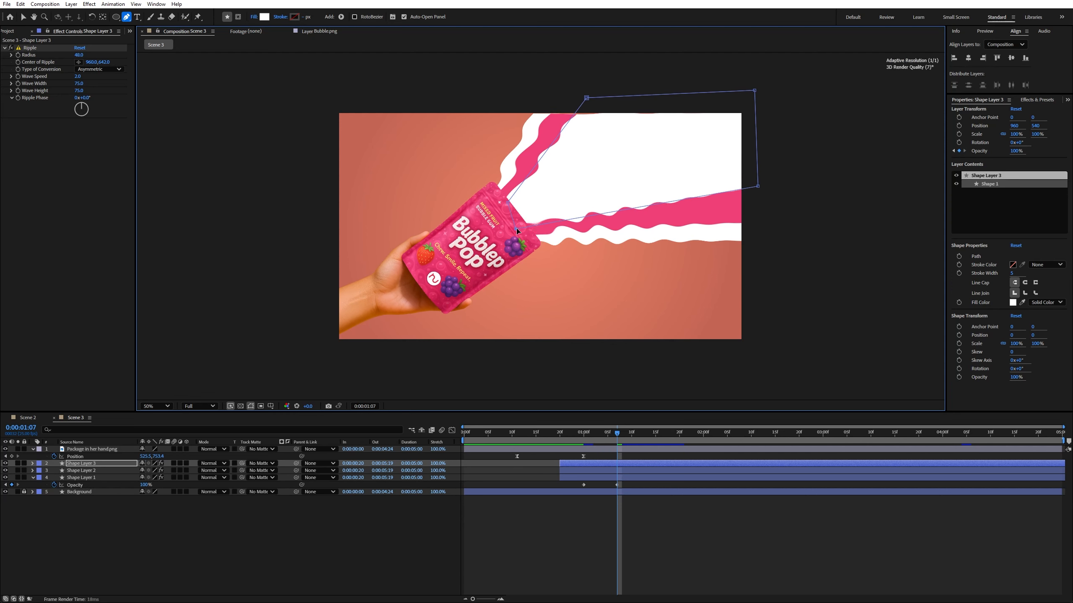
pyautogui.scroll(2, 516, 228)
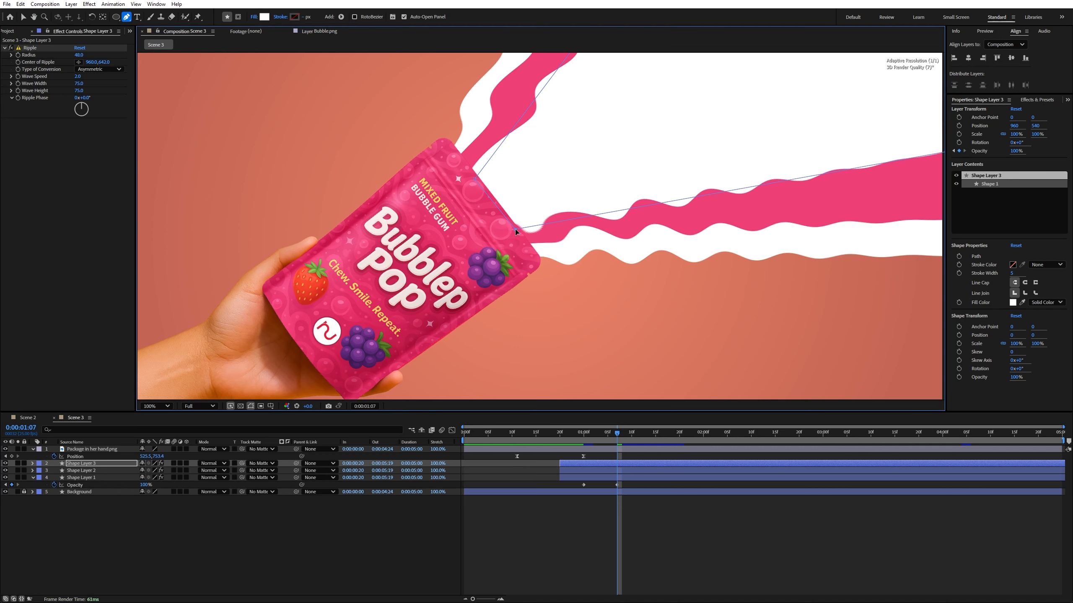
# Duplicate the top white shape layer and fill the copy with the pink sampled from the existing band
pyautogui.click(121, 464)
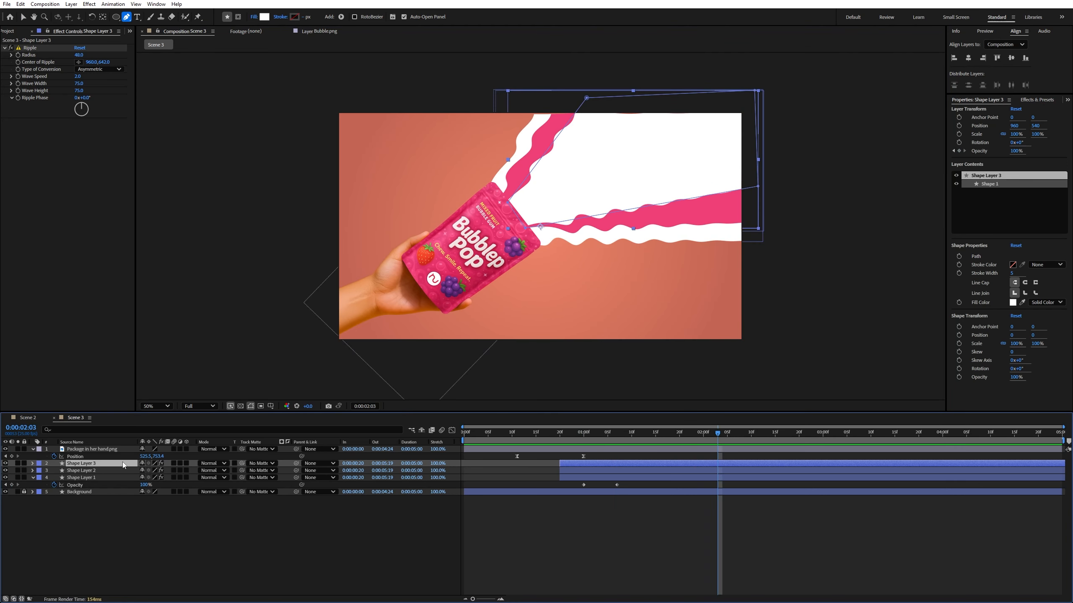
pyautogui.hotkey('ctrl', 'd')
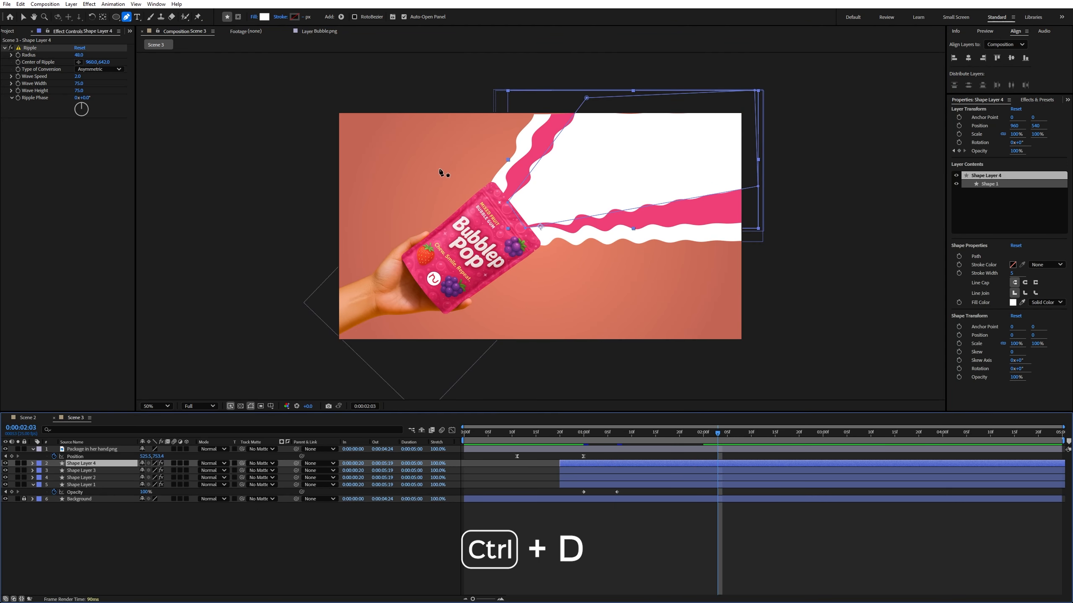
pyautogui.click(264, 17)
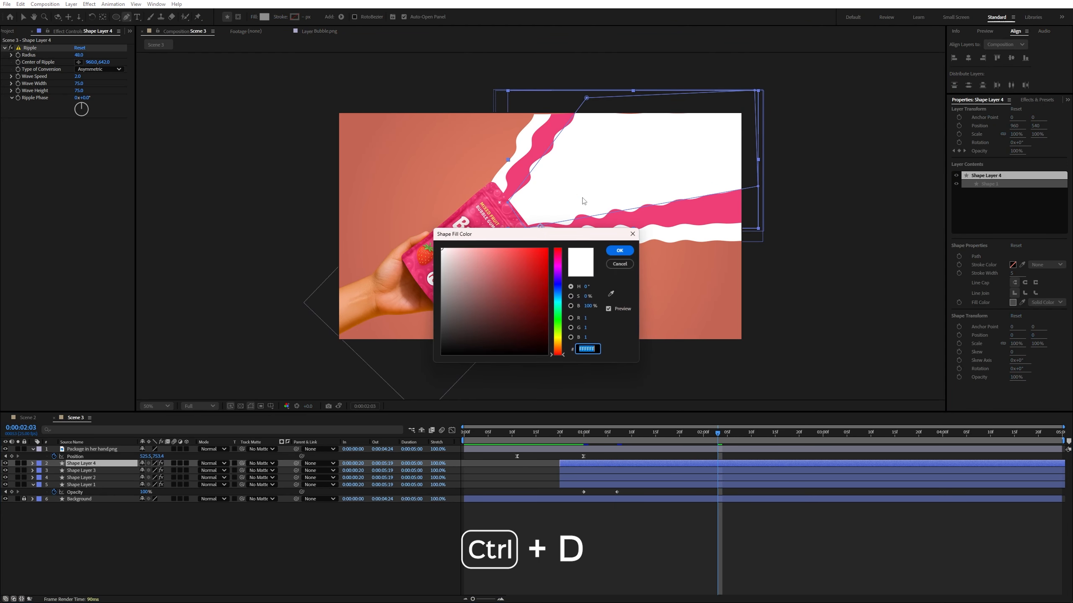
pyautogui.click(611, 293)
pyautogui.click(526, 184)
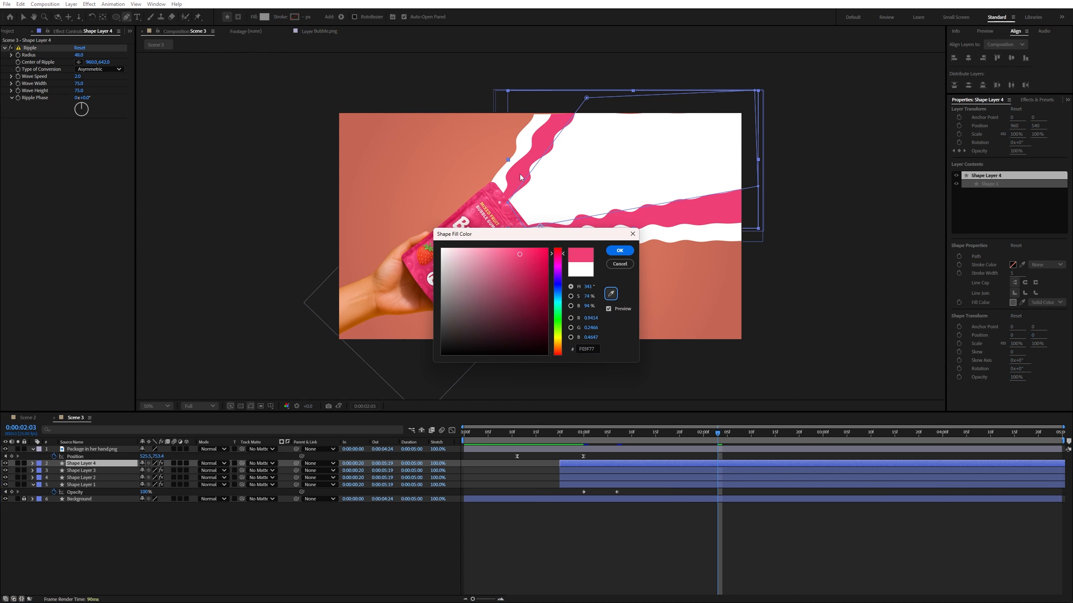
pyautogui.click(620, 250)
# Move the new pink shape's four corner points inward, leaving a wavy white band along both of its long edges
pyautogui.moveTo(505, 203); pyautogui.dragTo(513, 210)
pyautogui.moveTo(587, 98); pyautogui.dragTo(614, 105)
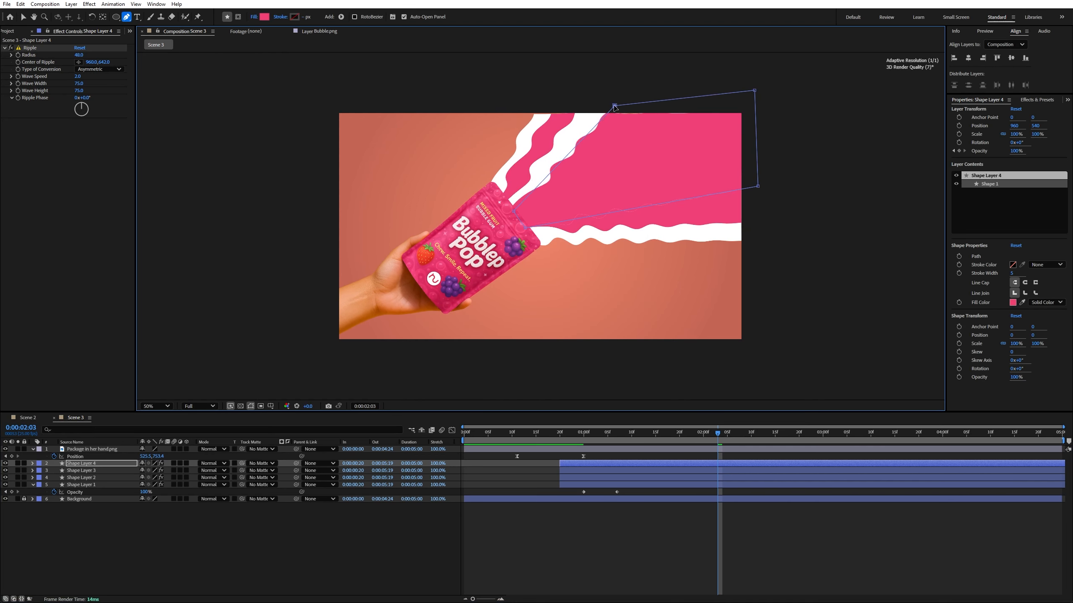
pyautogui.moveTo(525, 230); pyautogui.dragTo(518, 220)
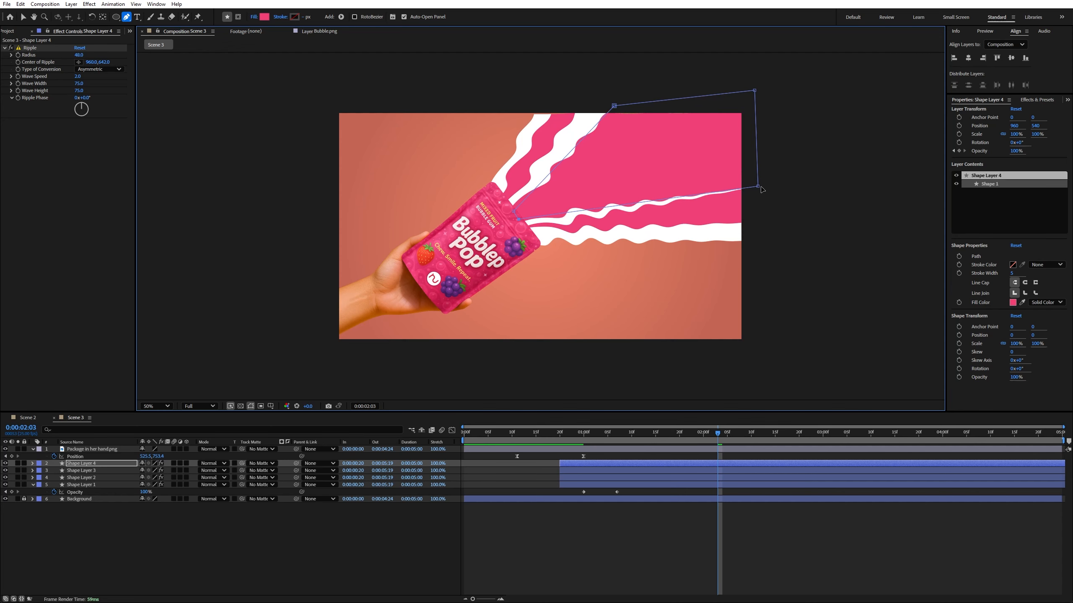
pyautogui.moveTo(761, 187)
pyautogui.mouseDown()
pyautogui.moveTo(758, 165)
pyautogui.moveTo(749, 169)
pyautogui.mouseUp()
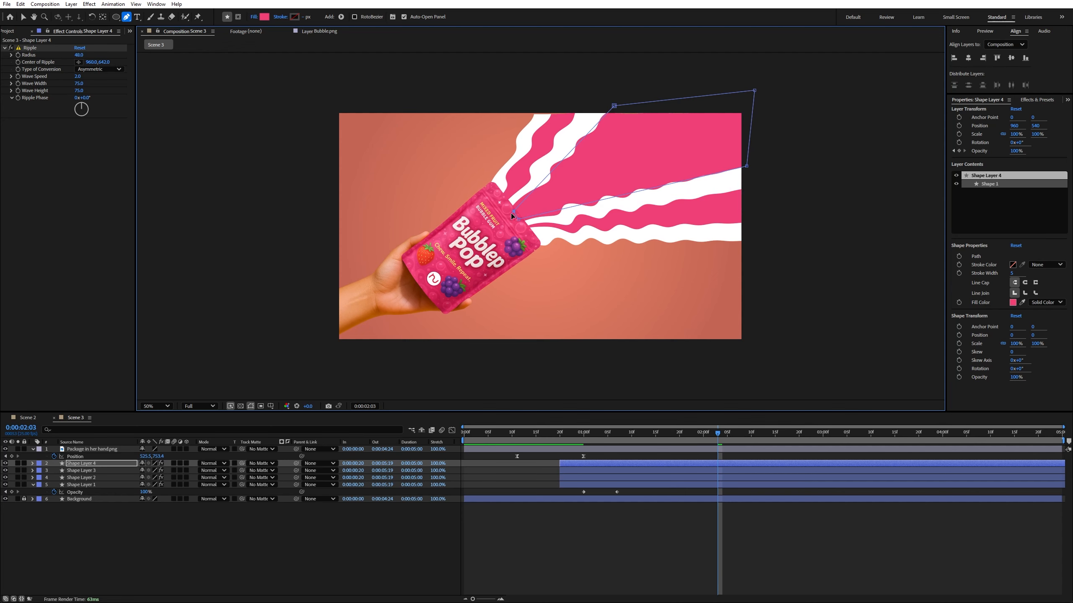
# Duplicate Shape Layer 4 and change the copy's fill to white
pyautogui.hotkey('ctrl', 'd')
pyautogui.click(78, 465)
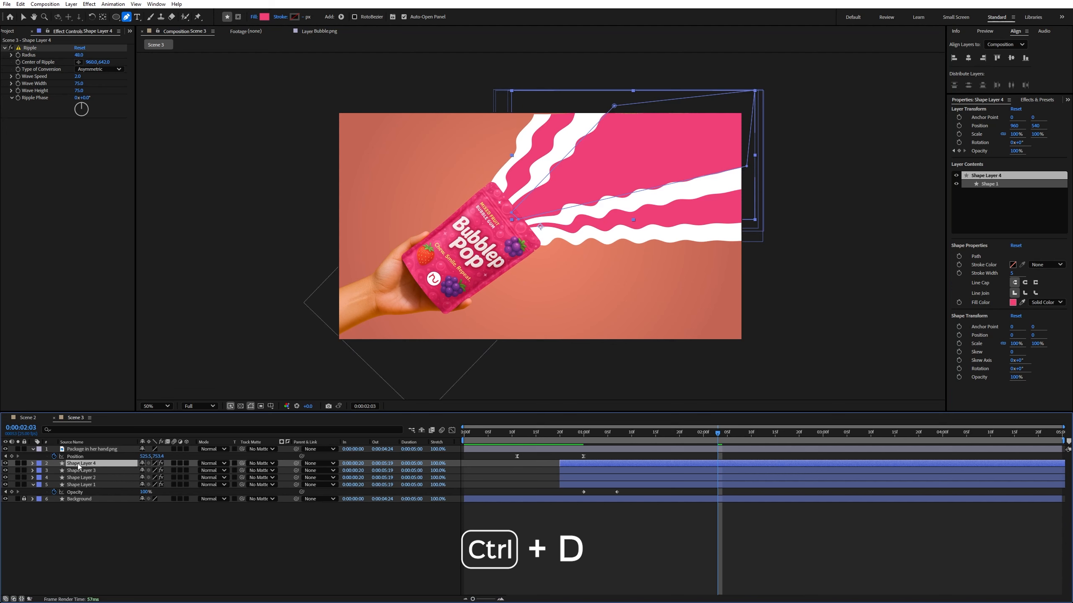
pyautogui.hotkey('ctrl', 'd')
pyautogui.click(265, 16)
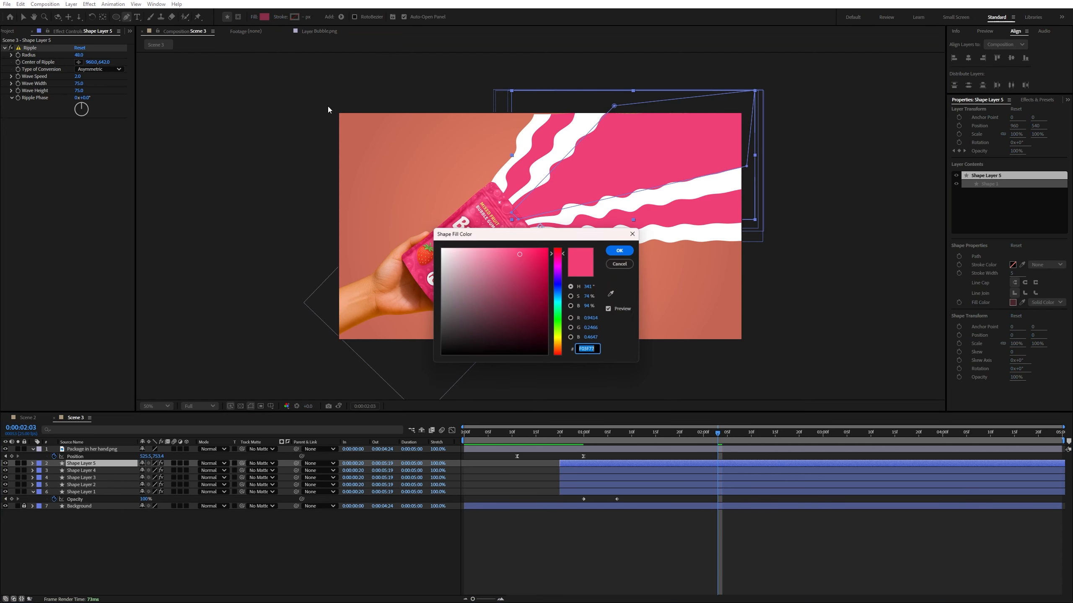
pyautogui.click(442, 249)
pyautogui.click(630, 251)
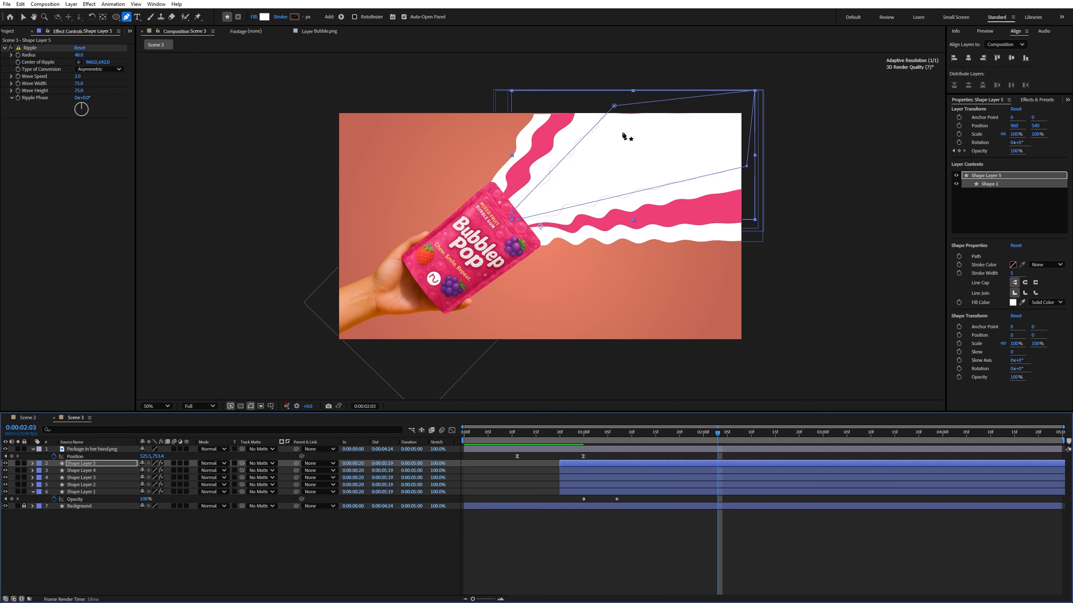
# Narrow the new white shape to a central stripe by moving its corner points inward, and preview from about 0:00:00:20
pyautogui.moveTo(614, 105); pyautogui.dragTo(675, 112)
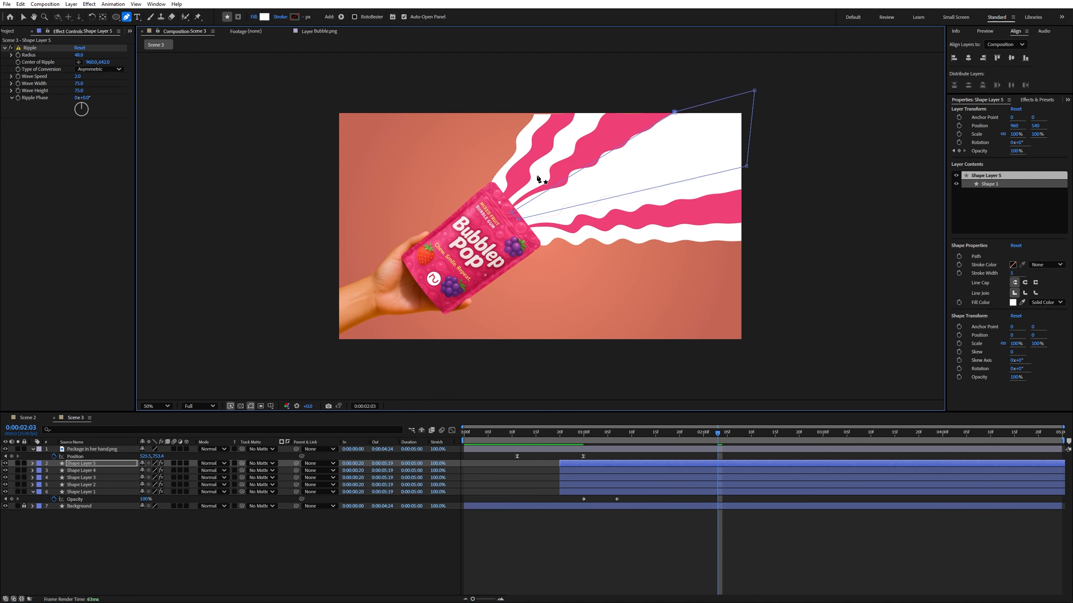
pyautogui.moveTo(511, 213); pyautogui.dragTo(512, 217)
pyautogui.moveTo(746, 166); pyautogui.dragTo(746, 140)
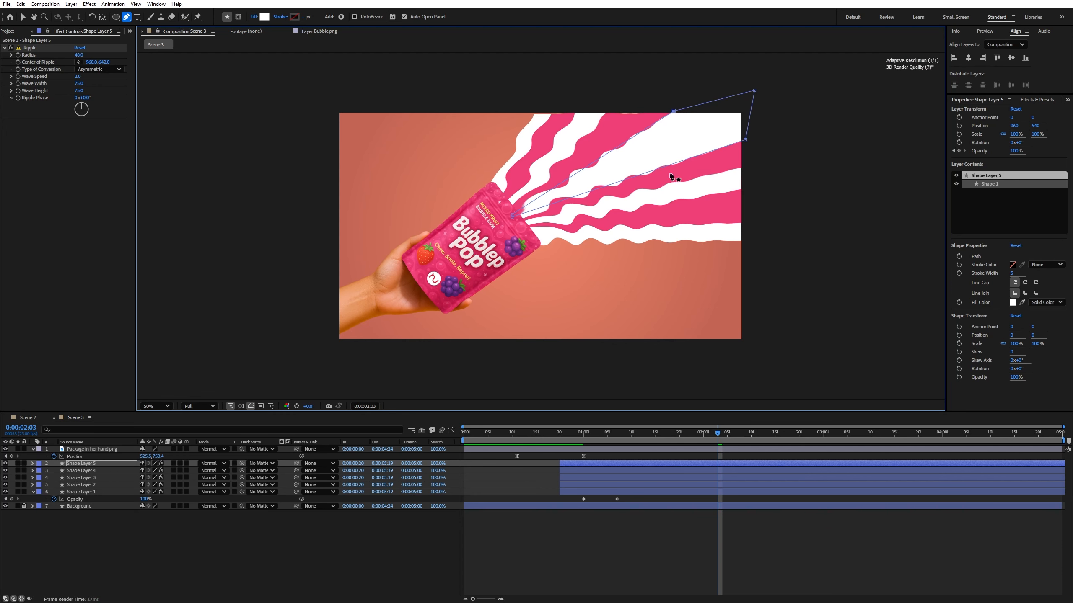
pyautogui.moveTo(573, 436); pyautogui.dragTo(561, 438)
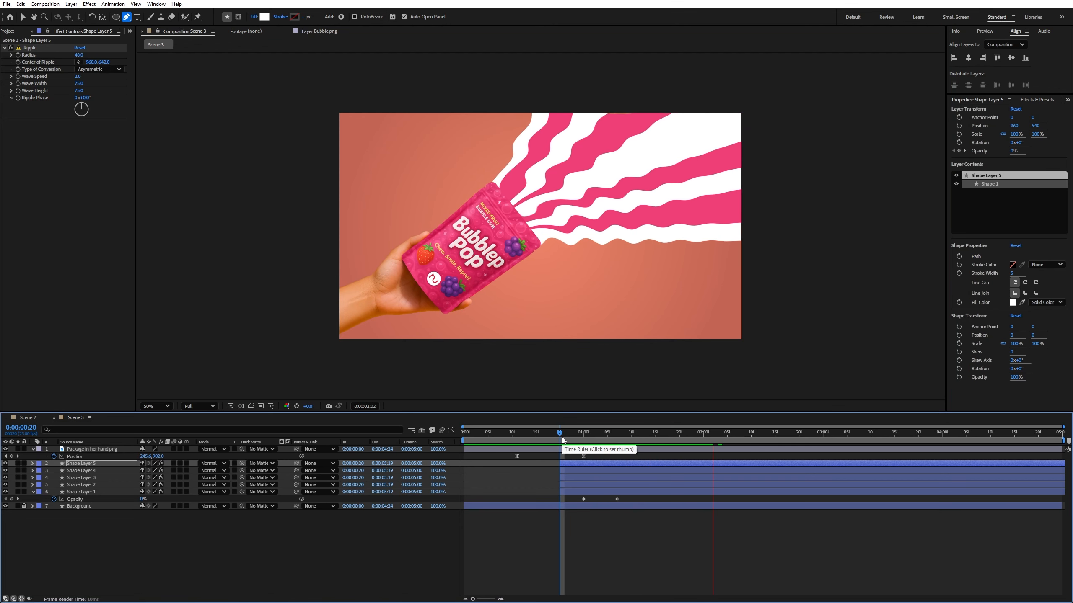
pyautogui.press('space')
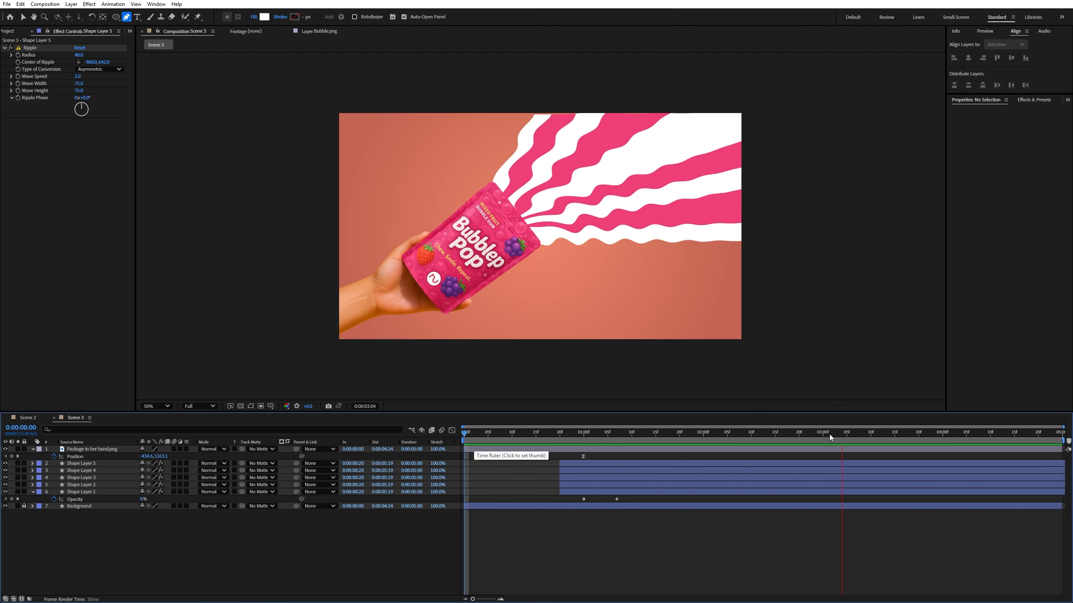
# Add a Position keyframe to the package layer at 0:00:03:17, holding its current place in the frame
pyautogui.click(854, 437)
pyautogui.moveTo(855, 436); pyautogui.dragTo(904, 436)
pyautogui.click(105, 450)
pyautogui.press('p')
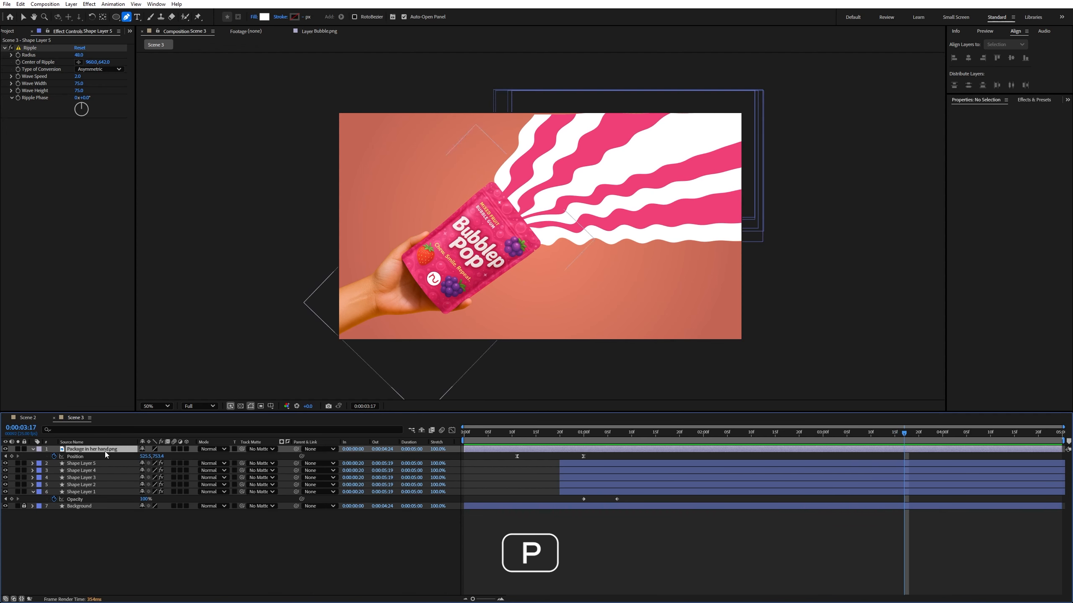
pyautogui.click(12, 457)
# Move the package out of frame past the lower-left corner at 0:00:04:14, to about -436, 1307, and preview the exit
pyautogui.moveTo(905, 434); pyautogui.dragTo(1012, 441)
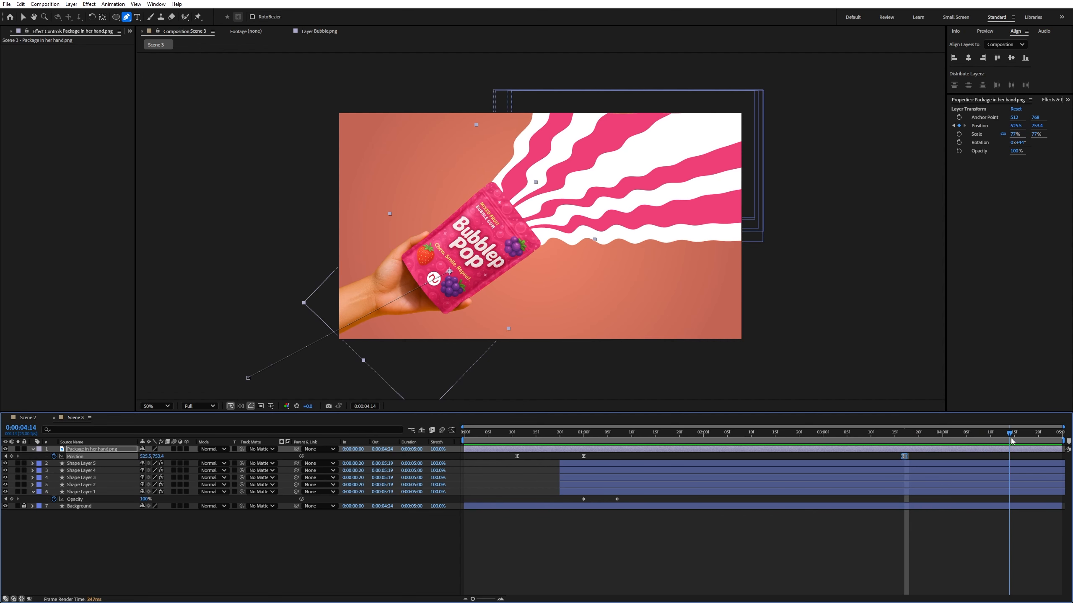
pyautogui.click(22, 16)
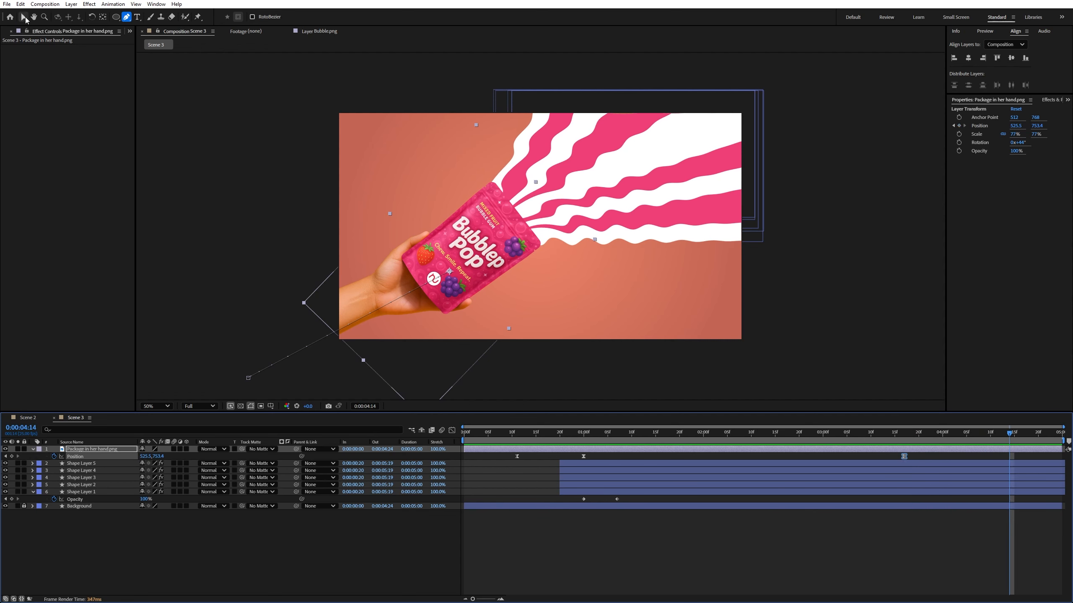
pyautogui.moveTo(497, 255); pyautogui.dragTo(298, 370)
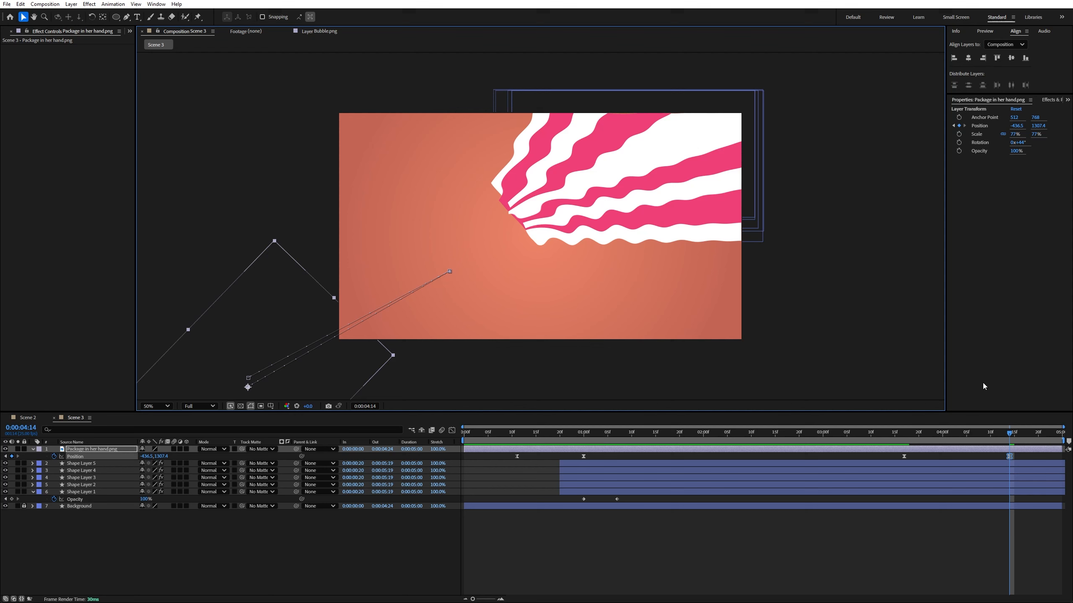
pyautogui.click(887, 434)
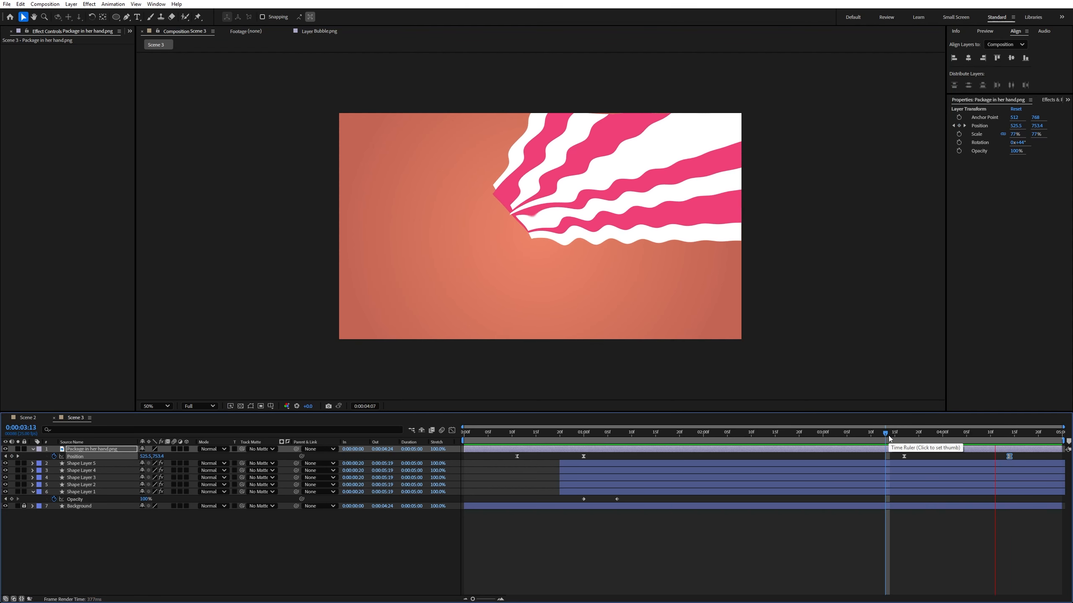
pyautogui.press('space')
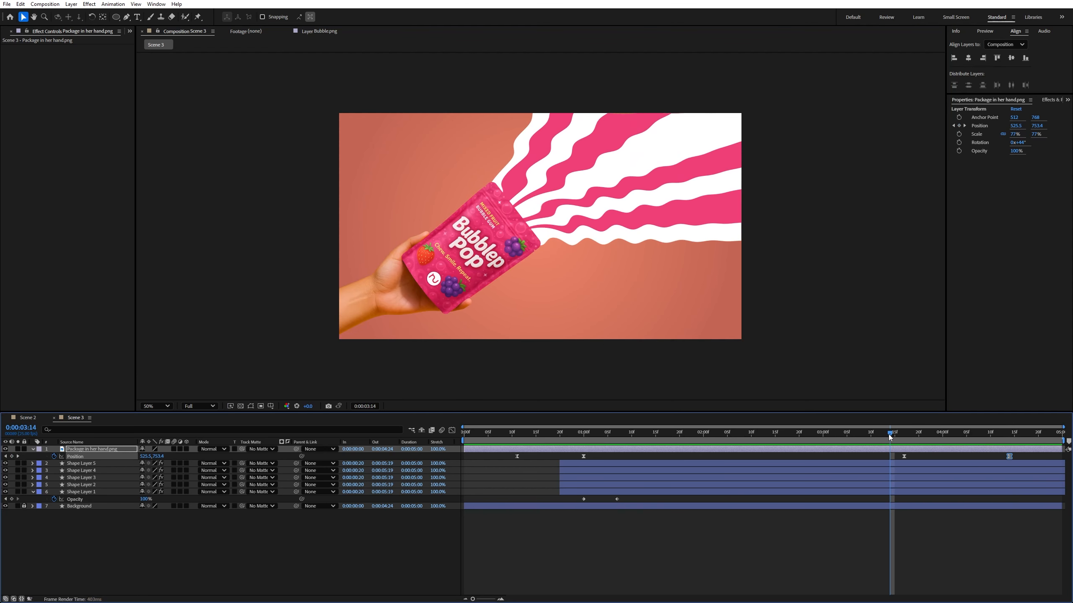
# Expand the contents of the shape layers at 0:00:03:17 and set a Path keyframe on Shape Layer 5
pyautogui.moveTo(888, 434); pyautogui.dragTo(902, 449)
pyautogui.click(905, 462)
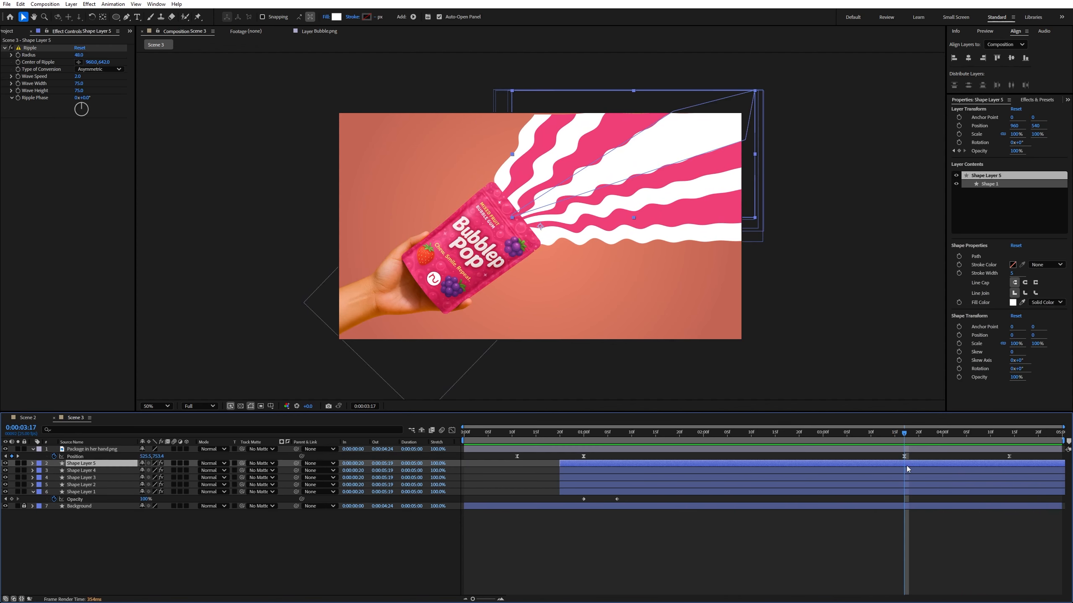
pyautogui.keyDown('shift'); pyautogui.click(908, 492); pyautogui.keyUp('shift')
pyautogui.click(33, 464)
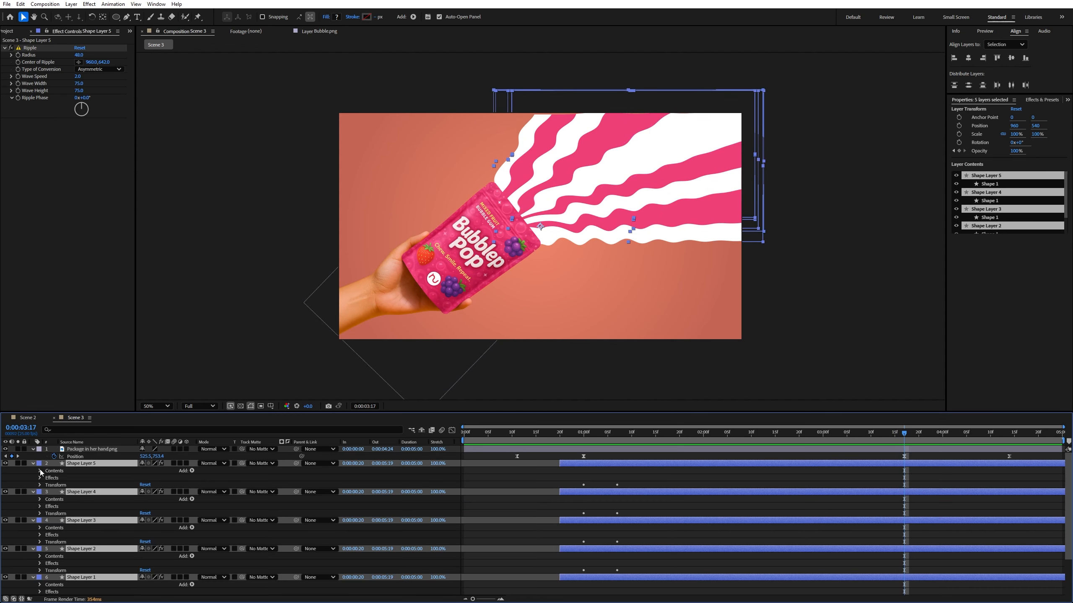
pyautogui.click(40, 471)
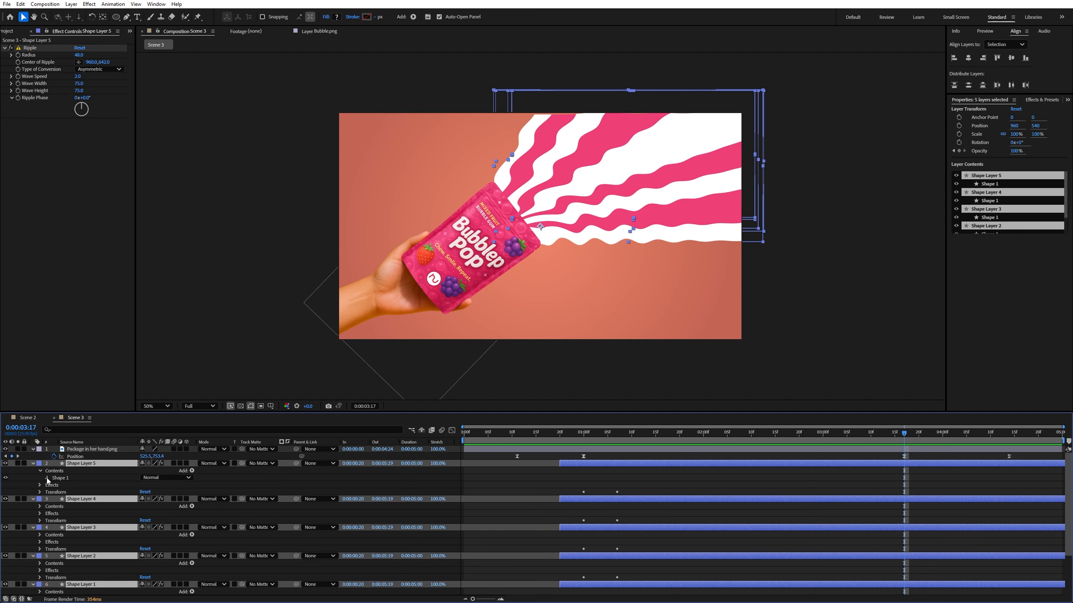
pyautogui.click(47, 478)
pyautogui.click(54, 486)
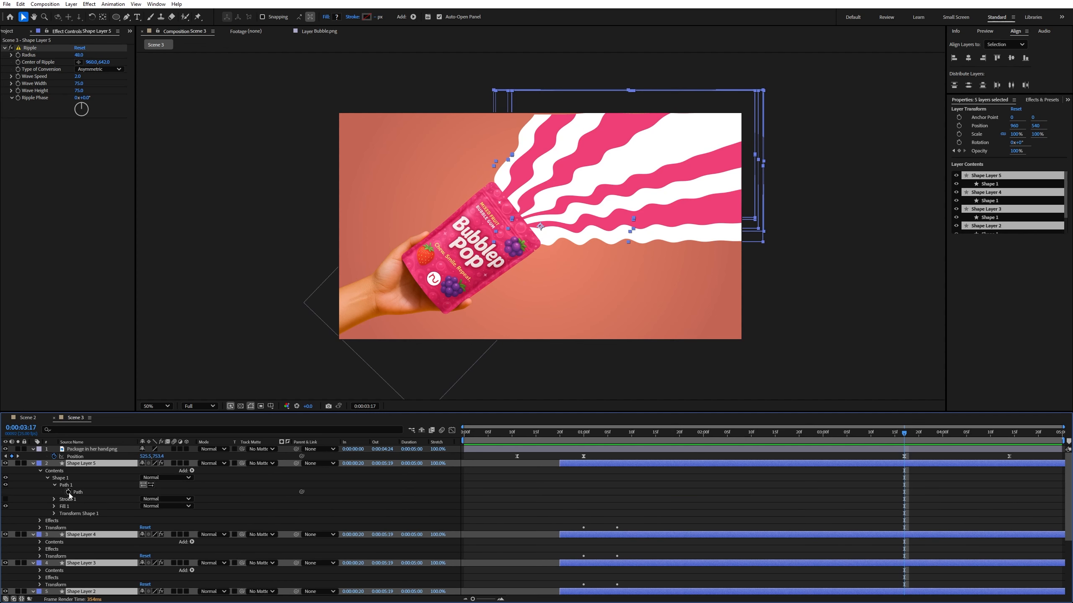
pyautogui.click(68, 492)
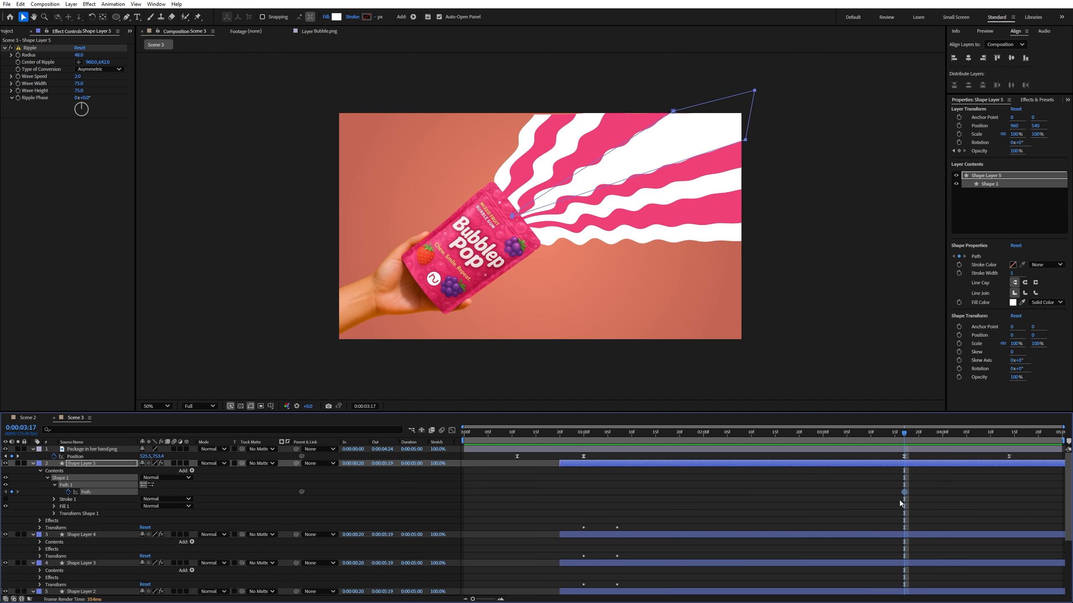
# Collapse Shape Layers 1 to 5 so that only their keyframed properties are listed
pyautogui.click(98, 459)
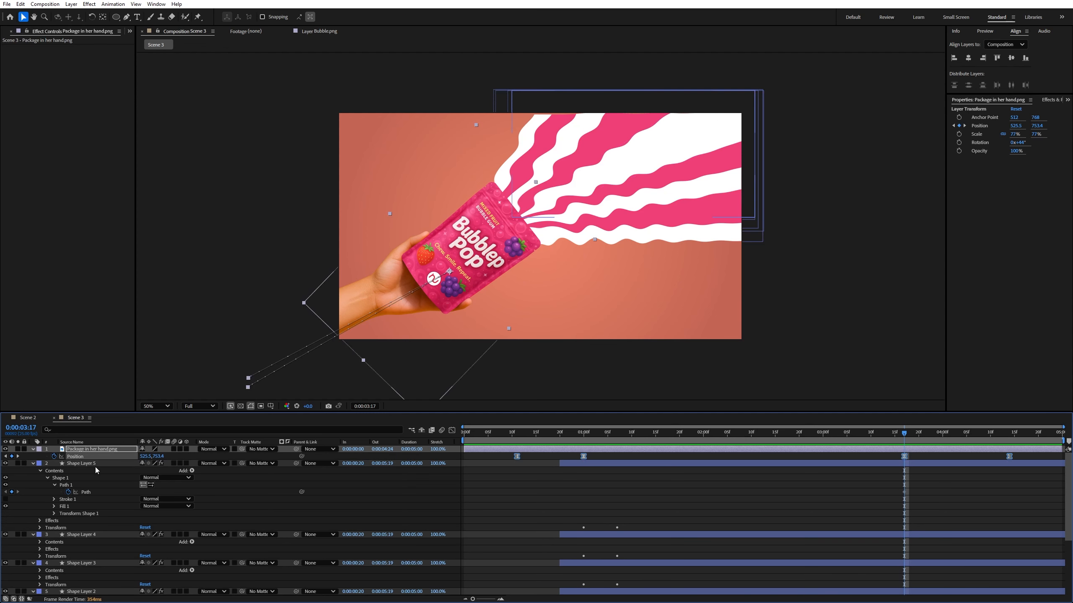
pyautogui.scroll(-4, 95, 477)
pyautogui.keyDown('shift'); pyautogui.click(93, 527); pyautogui.keyUp('shift')
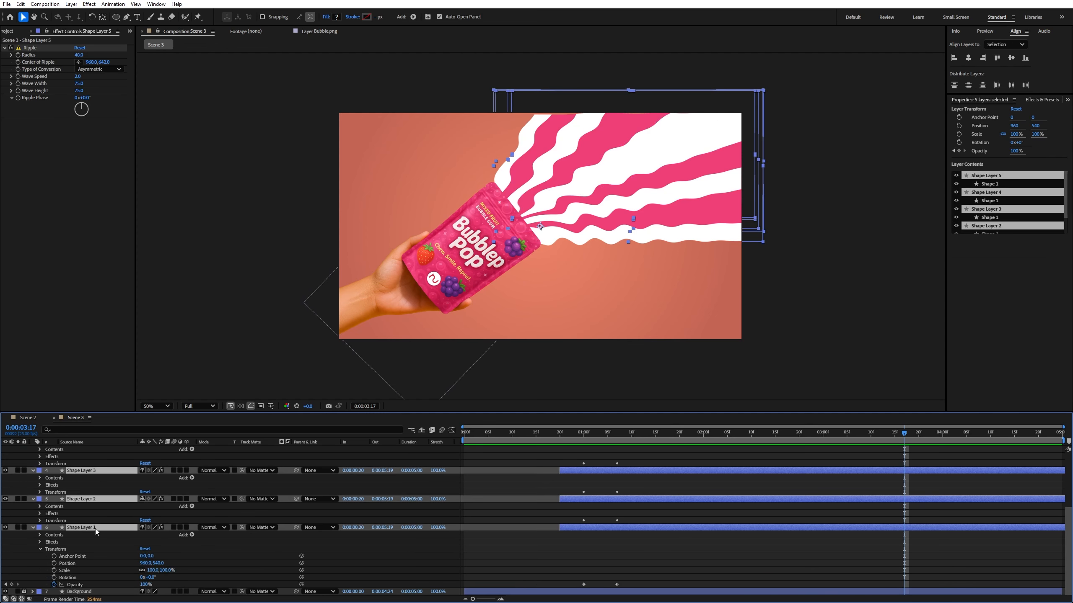
pyautogui.press('u')
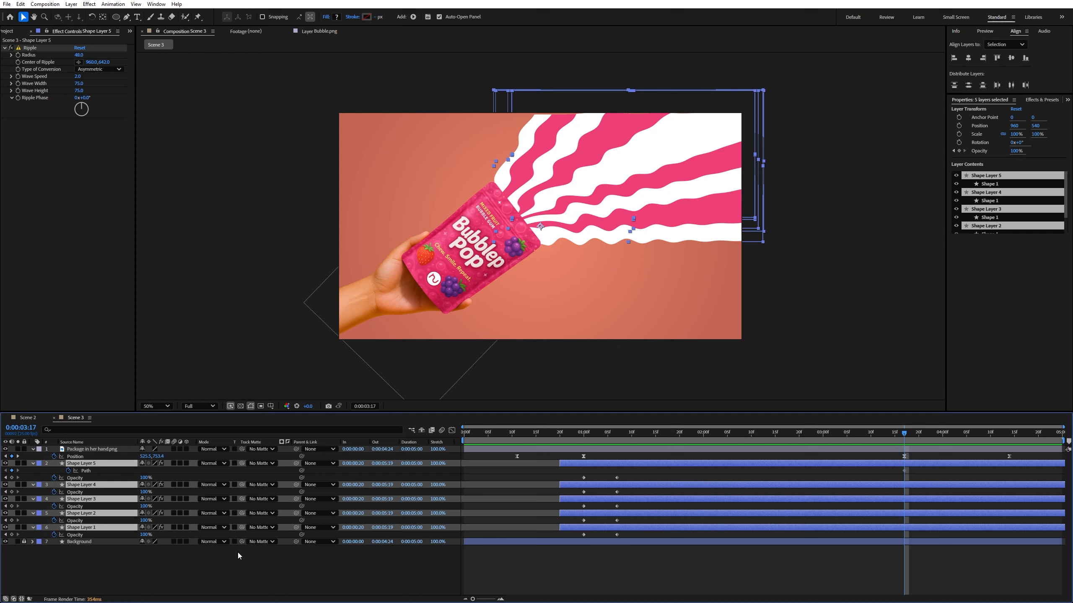
pyautogui.click(201, 570)
pyautogui.click(904, 470)
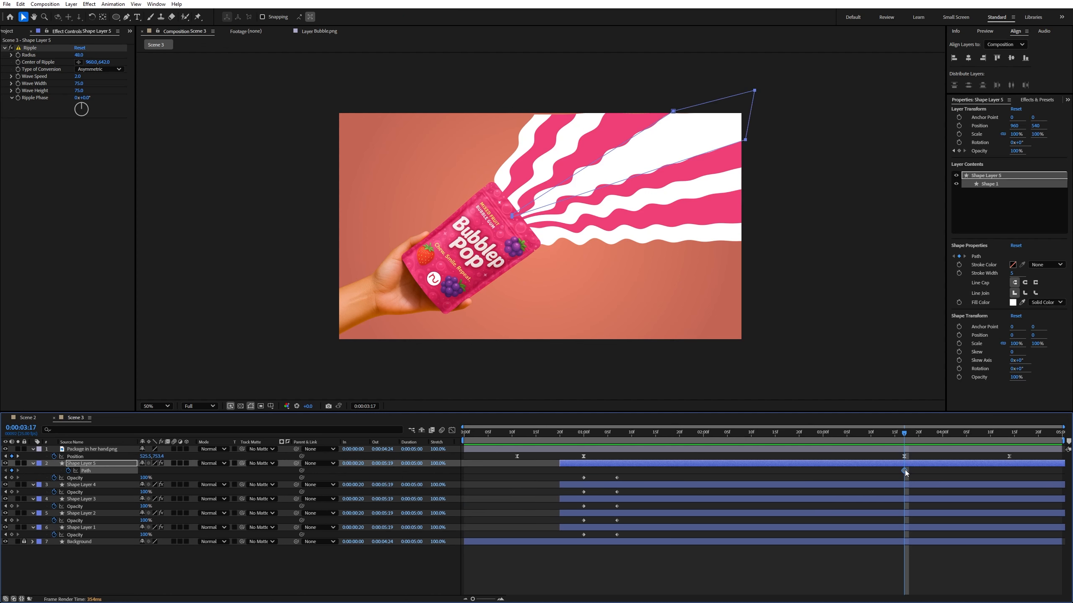
# Set a Path keyframe on Shape Layer 4 at 0:00:03:17 and collapse the layer
pyautogui.click(84, 486)
pyautogui.click(34, 486)
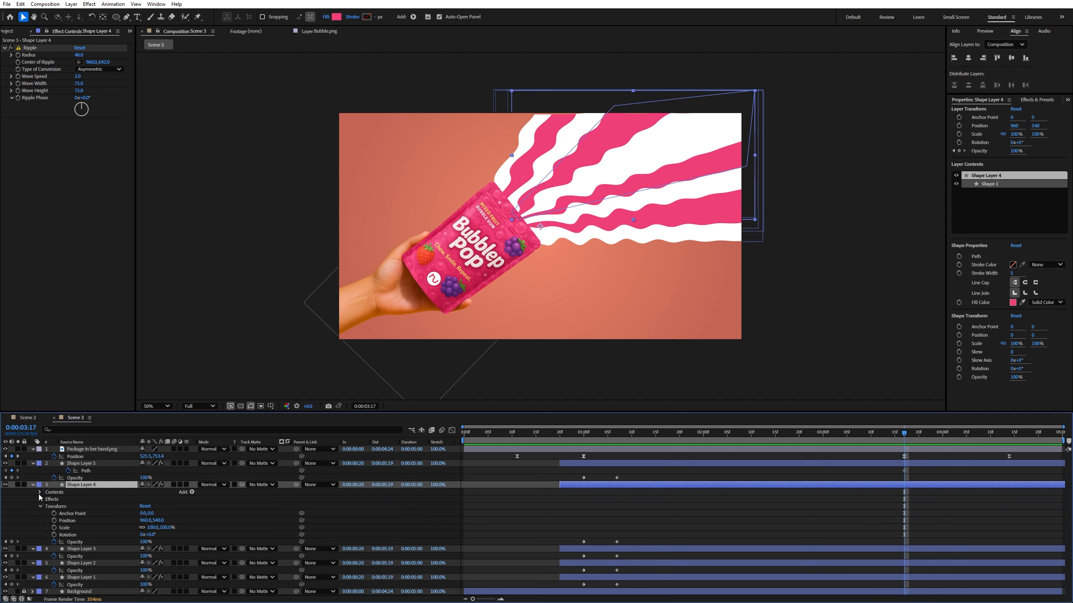
pyautogui.click(40, 492)
pyautogui.click(47, 499)
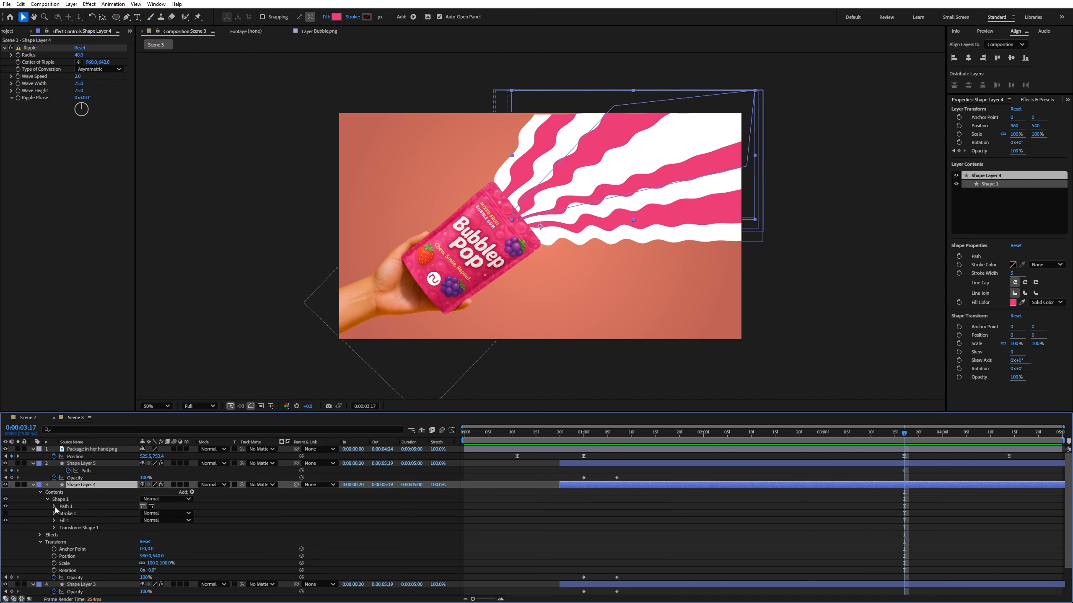
pyautogui.click(54, 506)
pyautogui.click(68, 513)
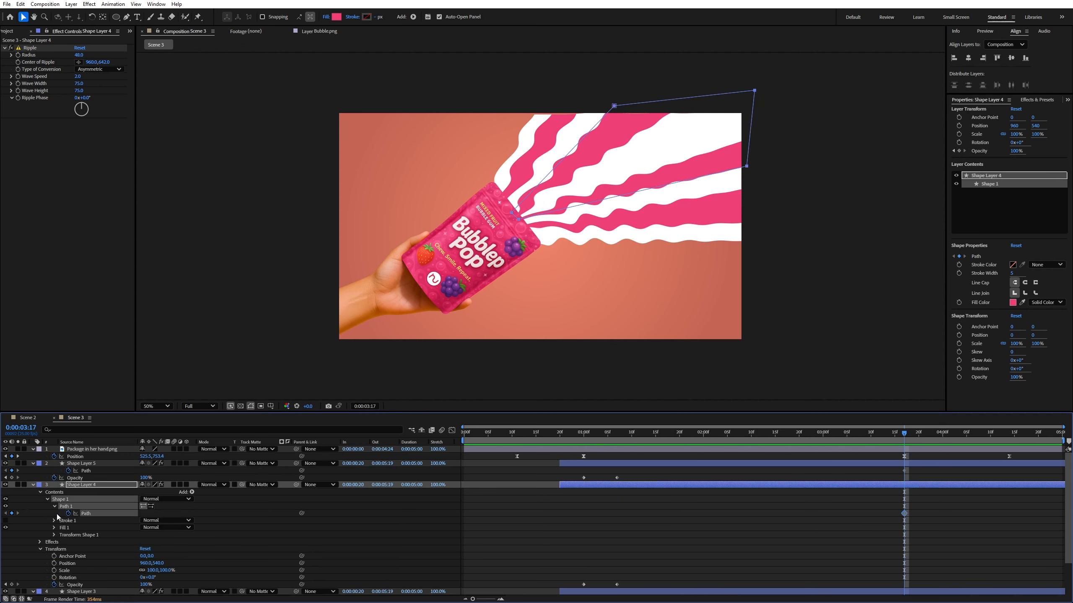
pyautogui.click(33, 485)
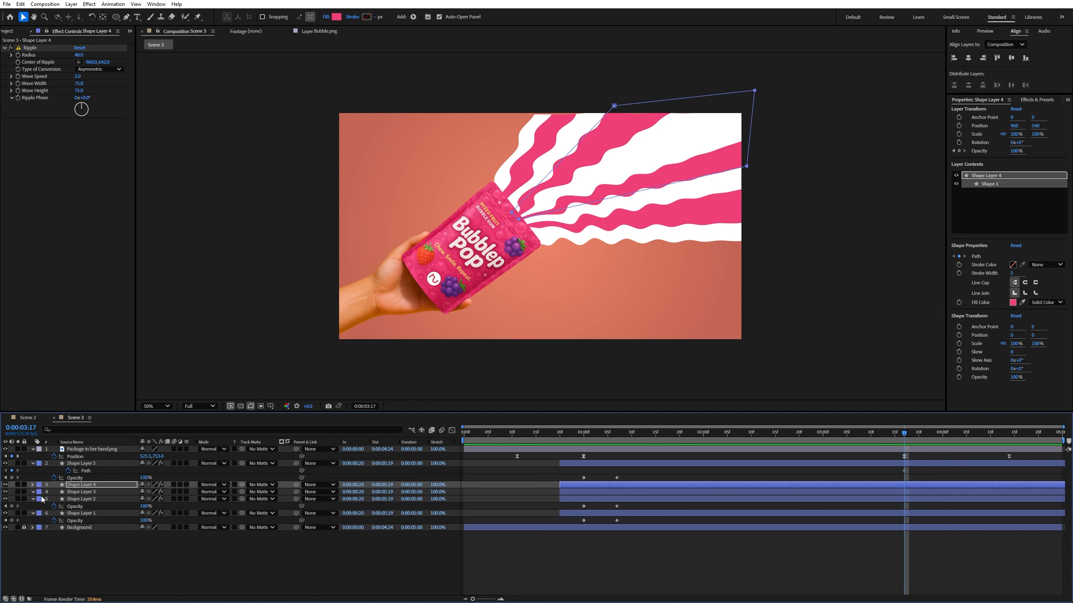
# Set a Path keyframe on Shape Layer 3 at 0:00:03:17 and collapse the layer
pyautogui.click(42, 499)
pyautogui.click(48, 506)
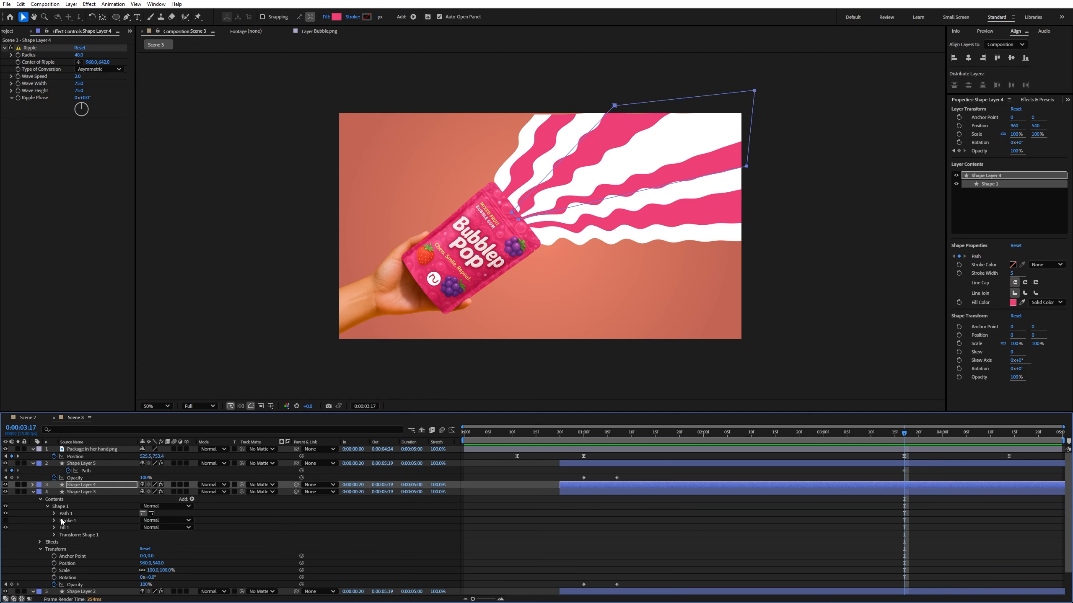
pyautogui.click(54, 514)
pyautogui.click(68, 520)
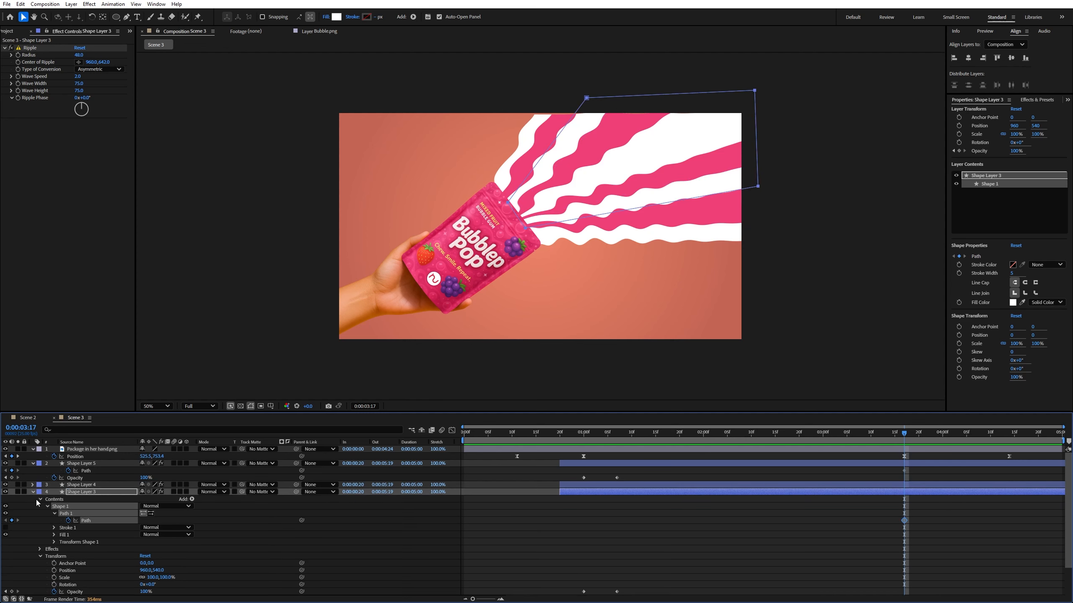
pyautogui.click(33, 492)
# Set a Path keyframe on Shape Layer 2 at 0:00:03:17 and collapse the layer
pyautogui.click(33, 499)
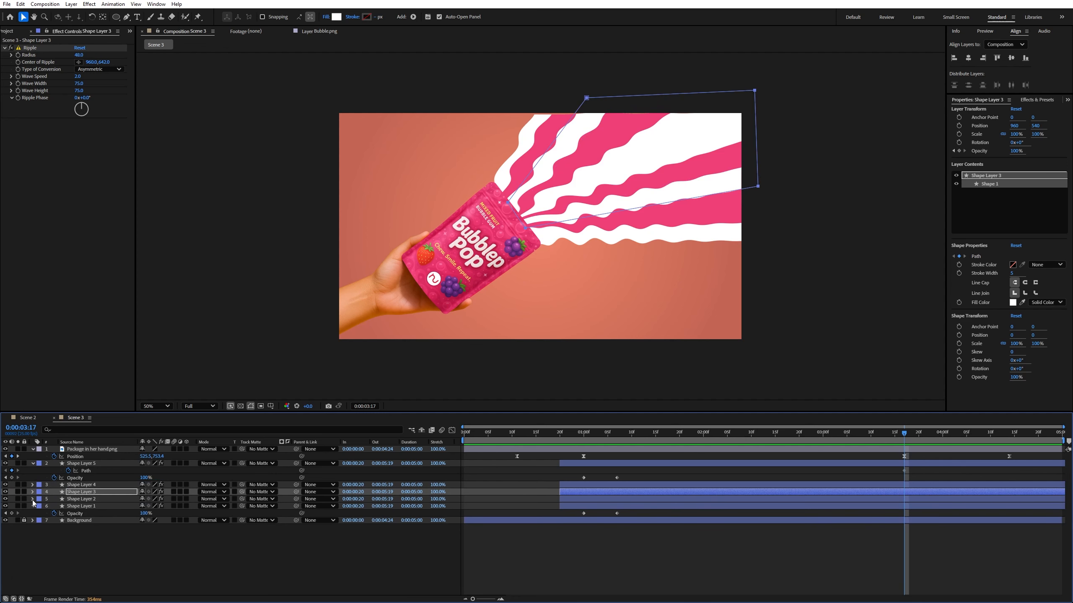
pyautogui.click(33, 500)
pyautogui.click(40, 506)
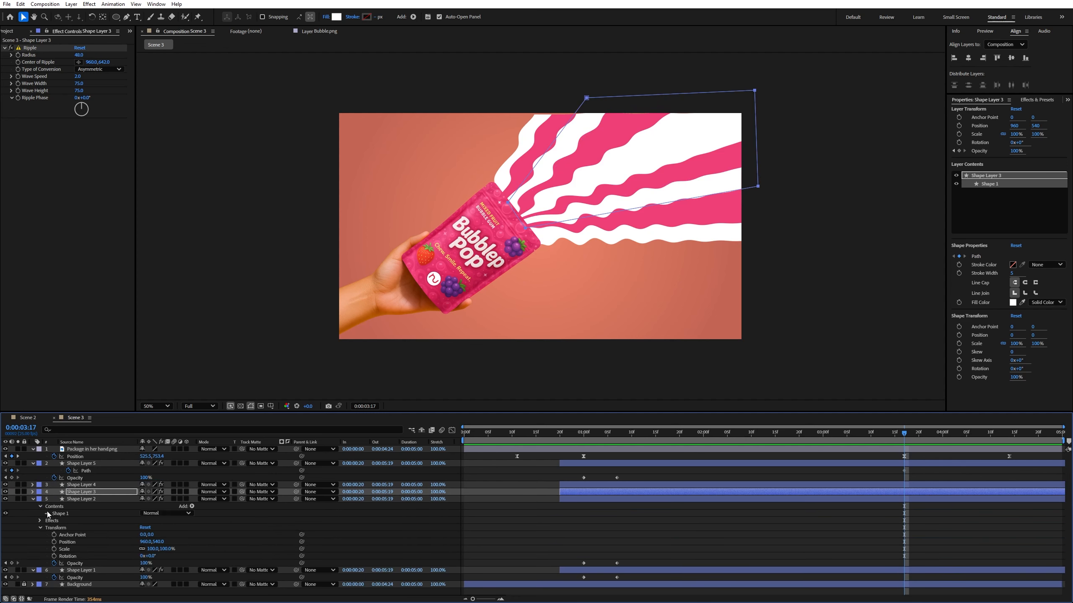
pyautogui.click(47, 514)
pyautogui.click(54, 520)
pyautogui.click(72, 528)
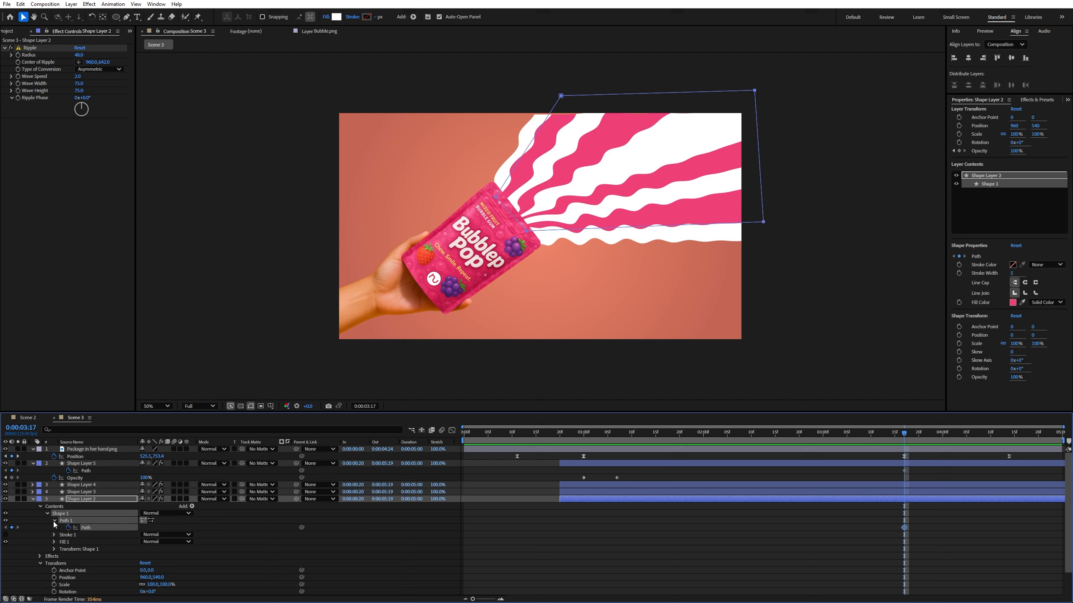
pyautogui.click(33, 500)
# Set a Path keyframe on Shape Layer 1 at 0:00:03:17 and collapse the layer
pyautogui.click(33, 507)
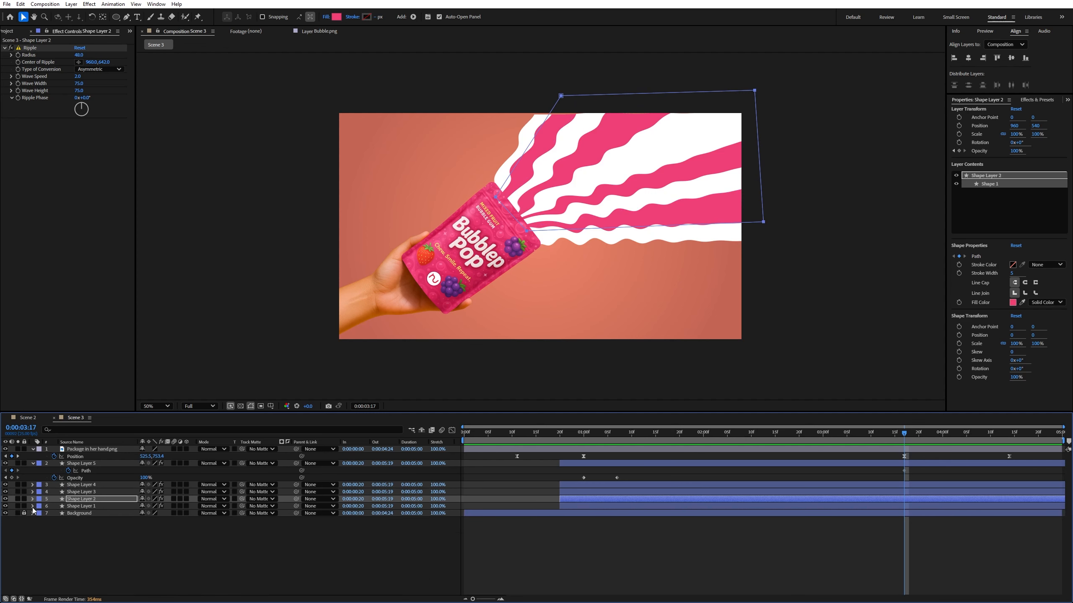
pyautogui.click(40, 513)
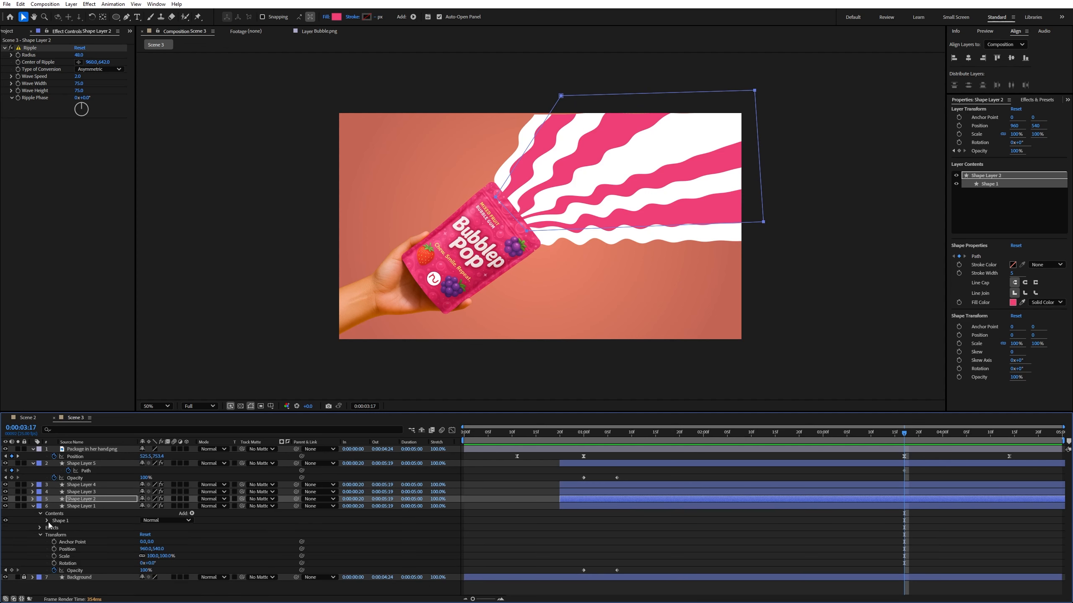
pyautogui.click(47, 521)
pyautogui.click(54, 527)
pyautogui.click(73, 535)
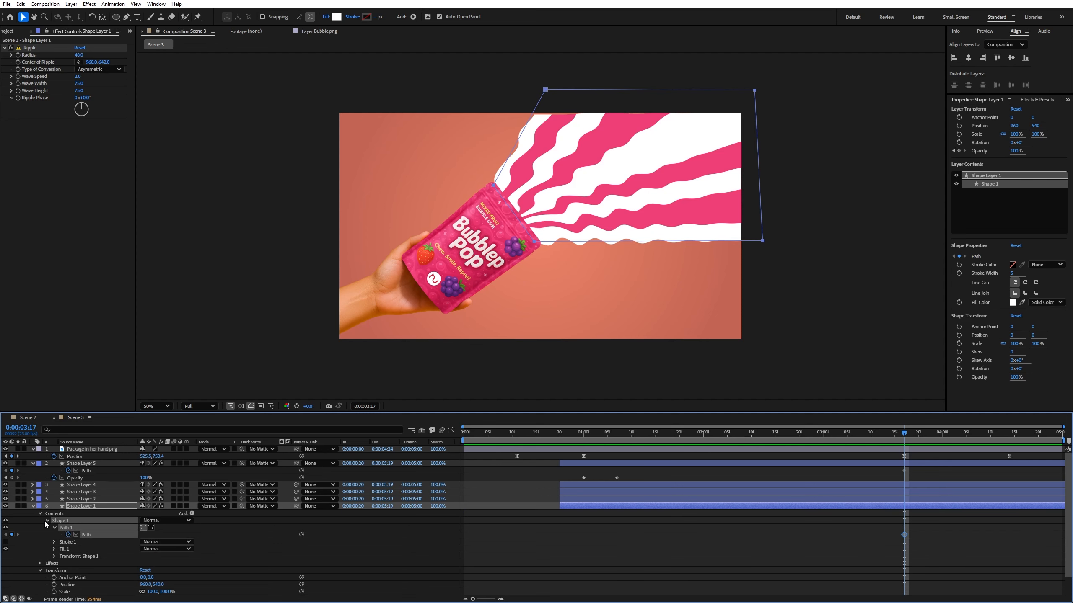
pyautogui.click(33, 507)
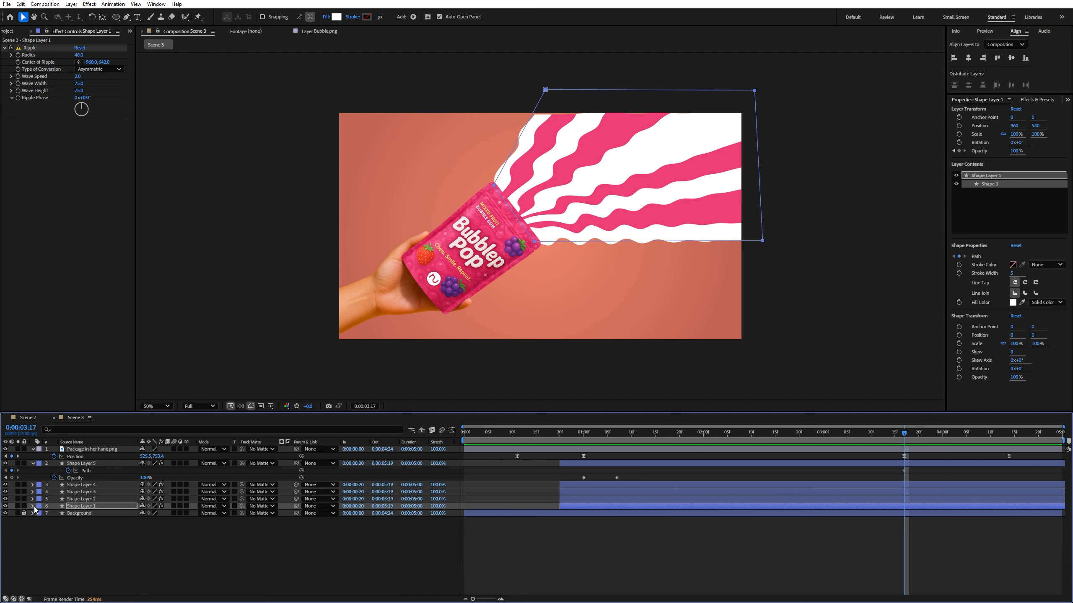
# Reveal the Path and Opacity keyframes of all five shape layers together
pyautogui.keyDown('shift'); pyautogui.click(88, 463); pyautogui.keyUp('shift')
pyautogui.press('u')
pyautogui.press('u')
pyautogui.press('u')
pyautogui.press('u')
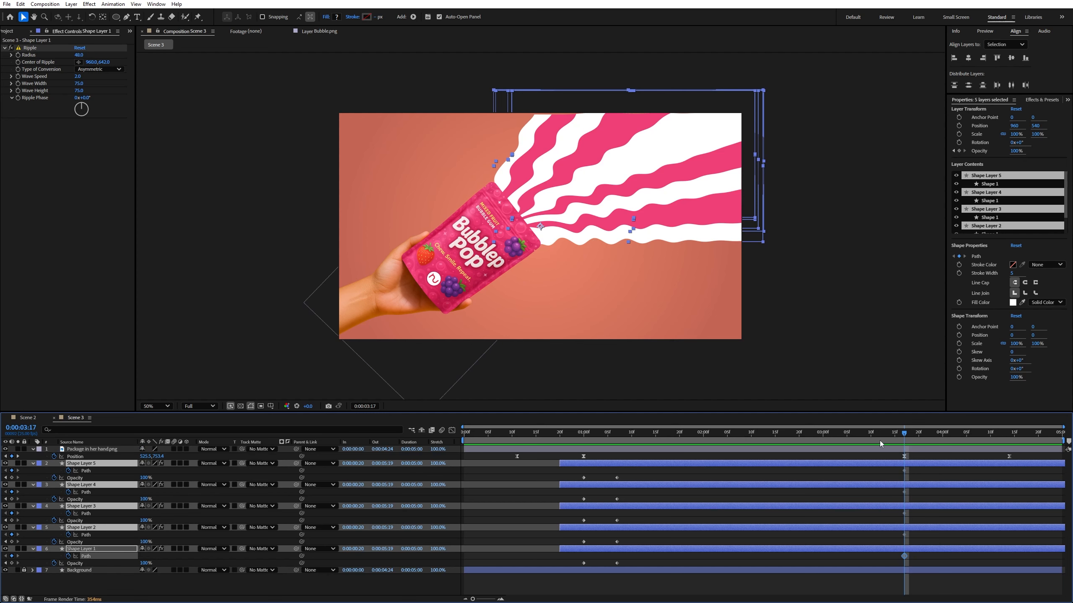
# At 0:00:04:07, move Shape Layer 1's two inner corner points to the package opening near the lower-left corner, and preview the motion
pyautogui.click(976, 433)
pyautogui.click(90, 549)
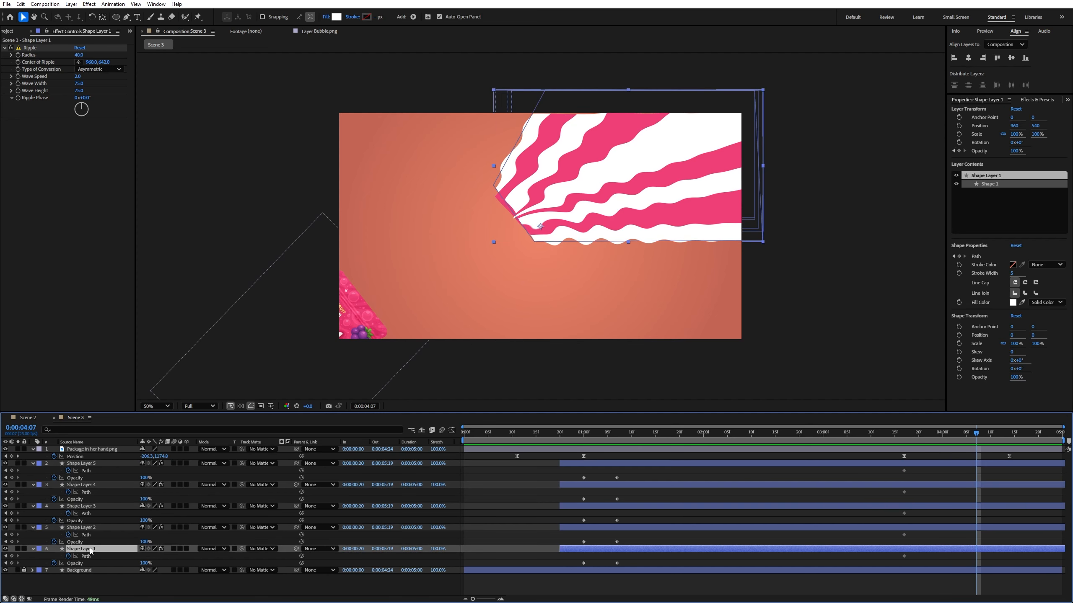
pyautogui.click(127, 17)
pyautogui.moveTo(491, 186); pyautogui.dragTo(339, 270)
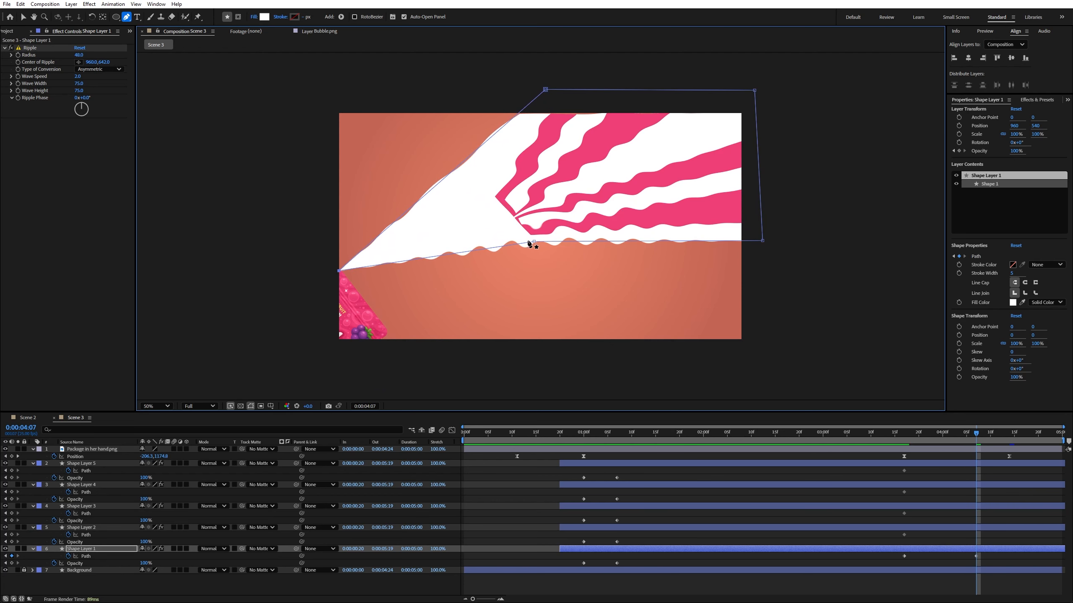
pyautogui.moveTo(535, 242); pyautogui.dragTo(383, 331)
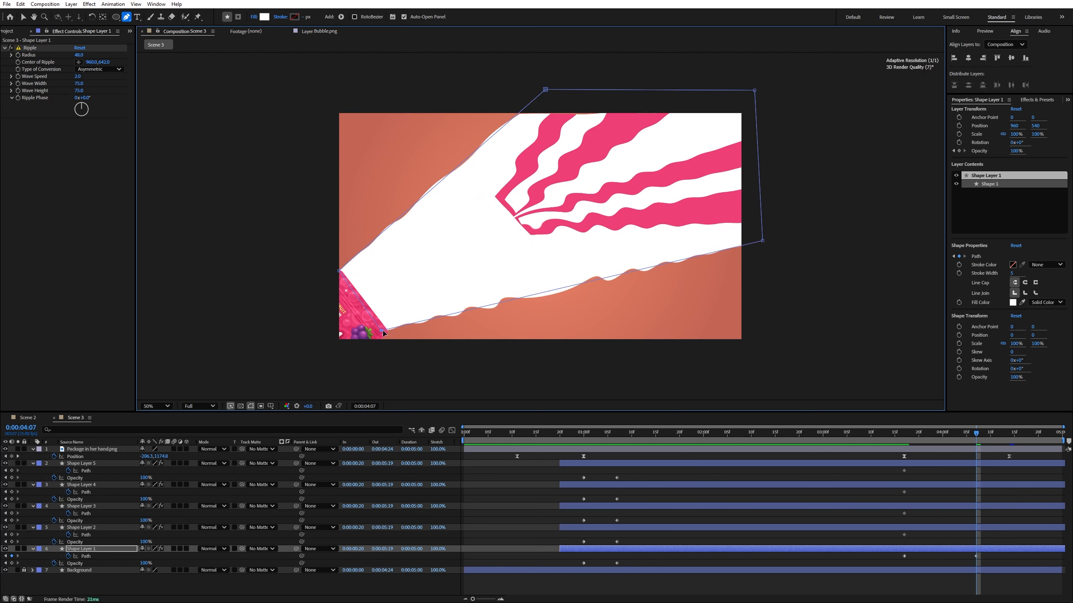
pyautogui.moveTo(909, 437); pyautogui.dragTo(976, 448)
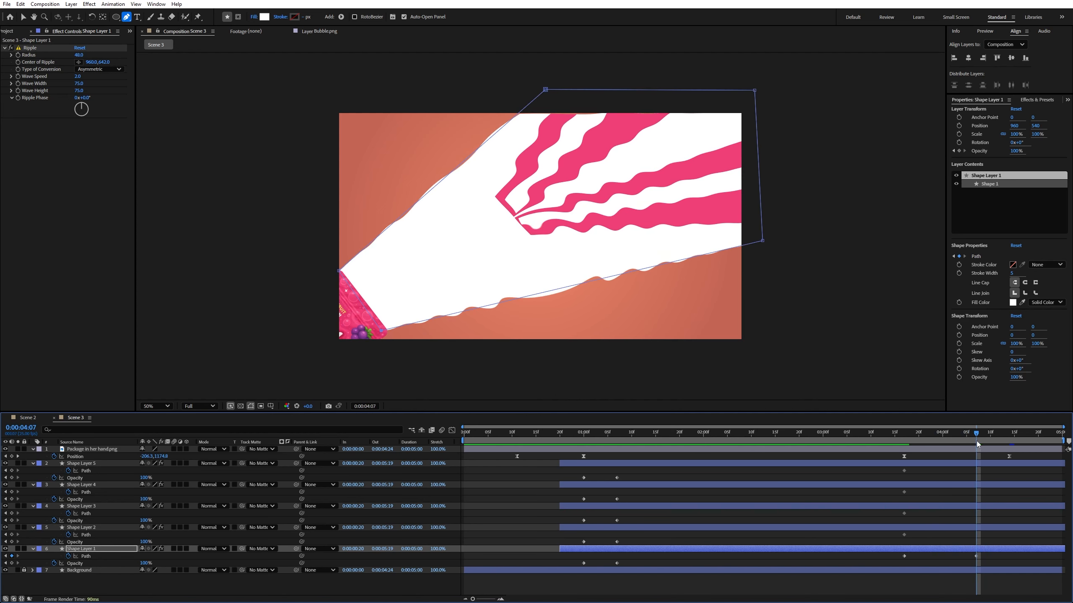
# Move Shape Layer 2's two inner corner points to the package opening at 0:00:04:07, just inside the outer white shape
pyautogui.click(961, 528)
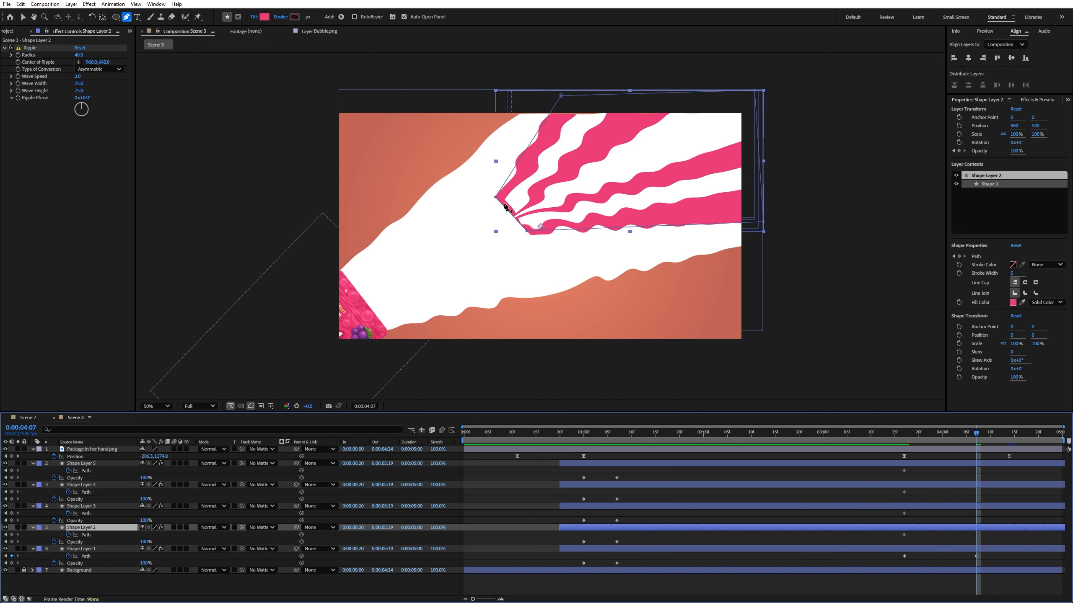
pyautogui.moveTo(495, 200); pyautogui.dragTo(340, 284)
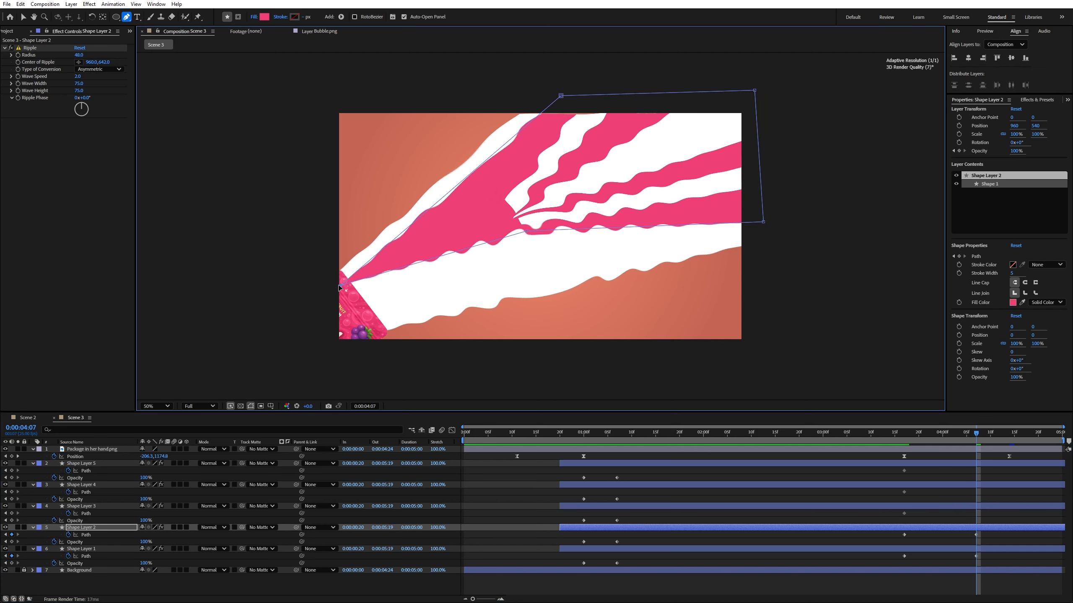
pyautogui.moveTo(527, 232); pyautogui.dragTo(367, 328)
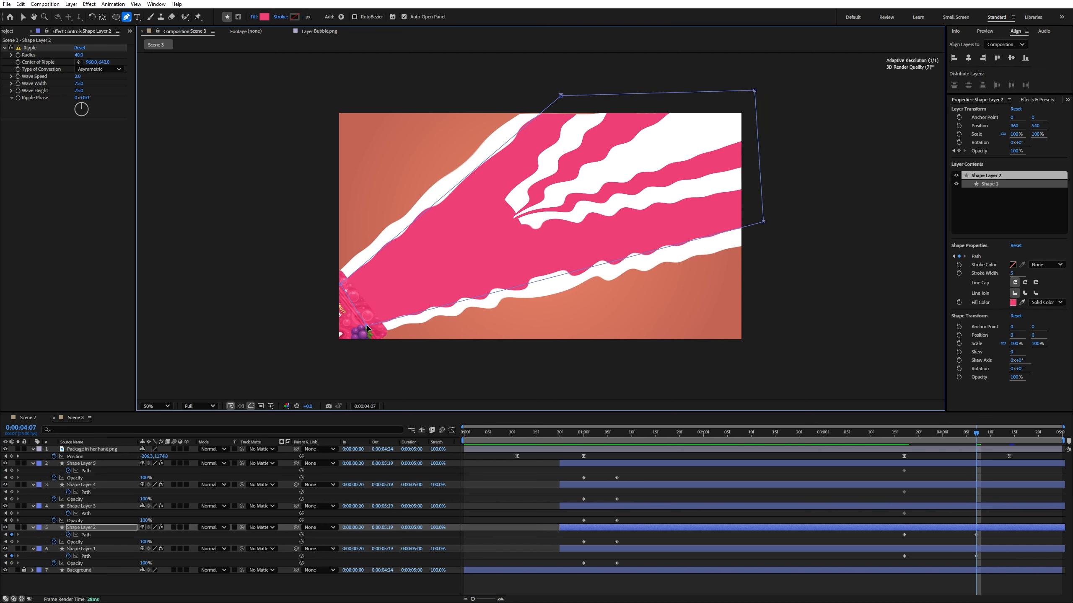
# Move Shape Layer 3's two inner corner points to the package opening at 0:00:04:07, leaving thin pink stripes on both sides
pyautogui.click(967, 507)
pyautogui.moveTo(526, 230); pyautogui.dragTo(367, 322)
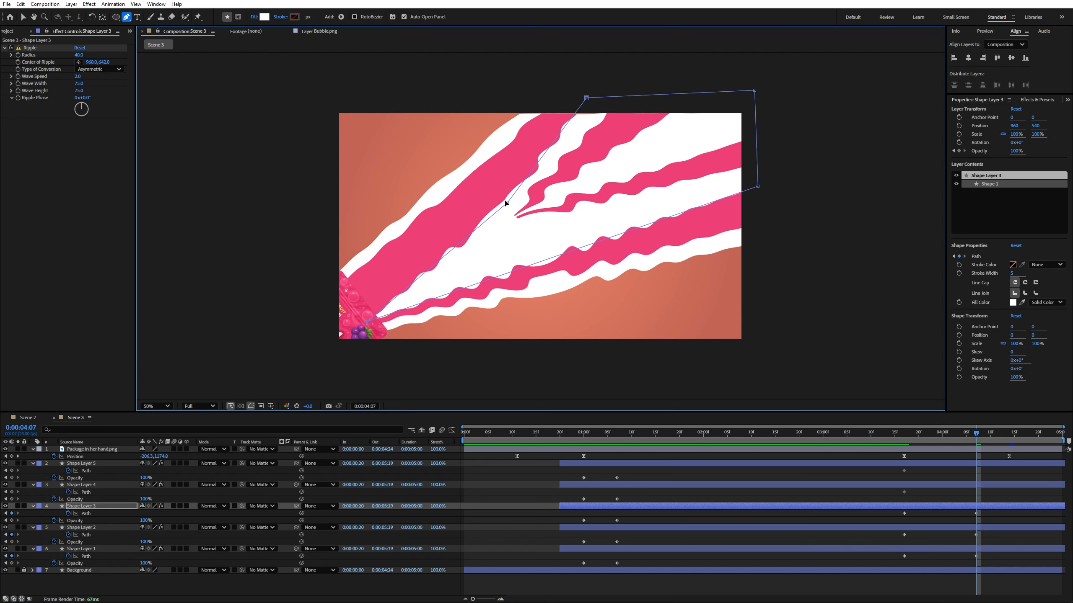
pyautogui.moveTo(501, 206); pyautogui.dragTo(345, 288)
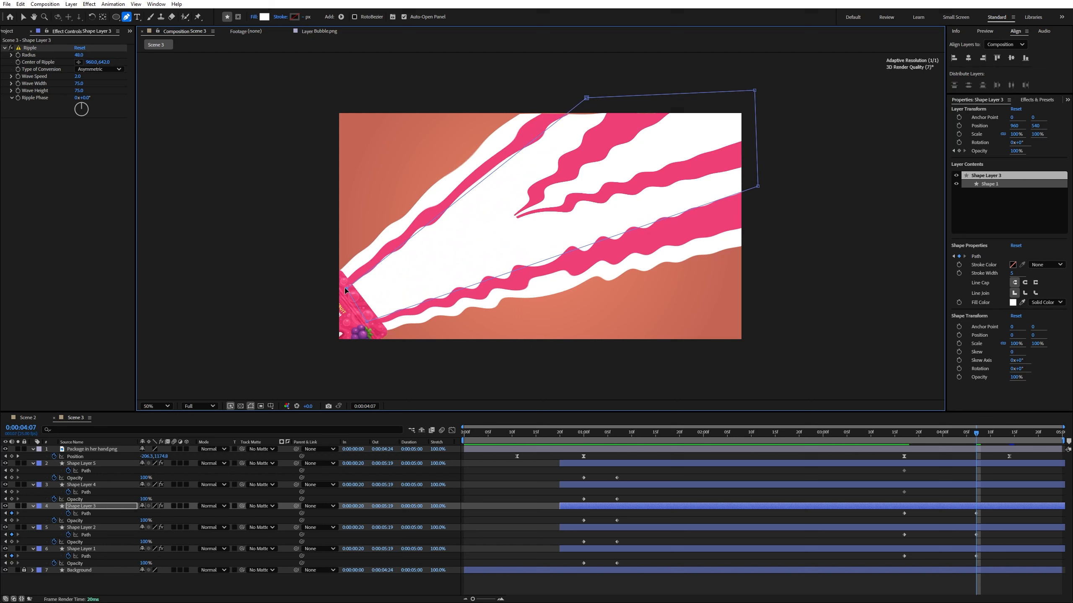
# Move Shape Layer 4's two inner corner points to the package opening at 0:00:04:07, inside the inner white shape
pyautogui.click(969, 485)
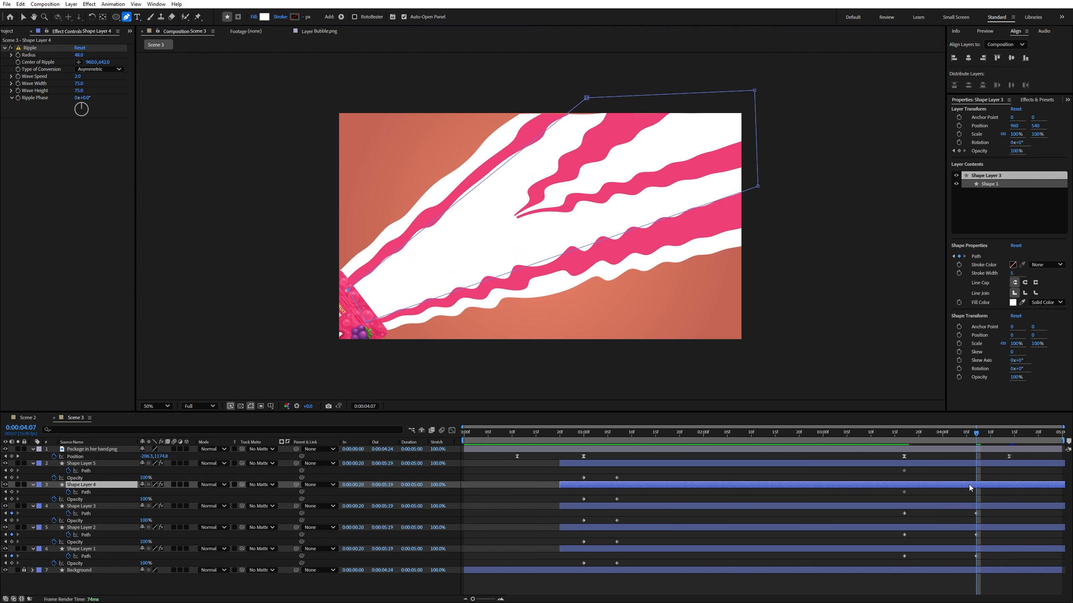
pyautogui.moveTo(509, 216); pyautogui.dragTo(346, 297)
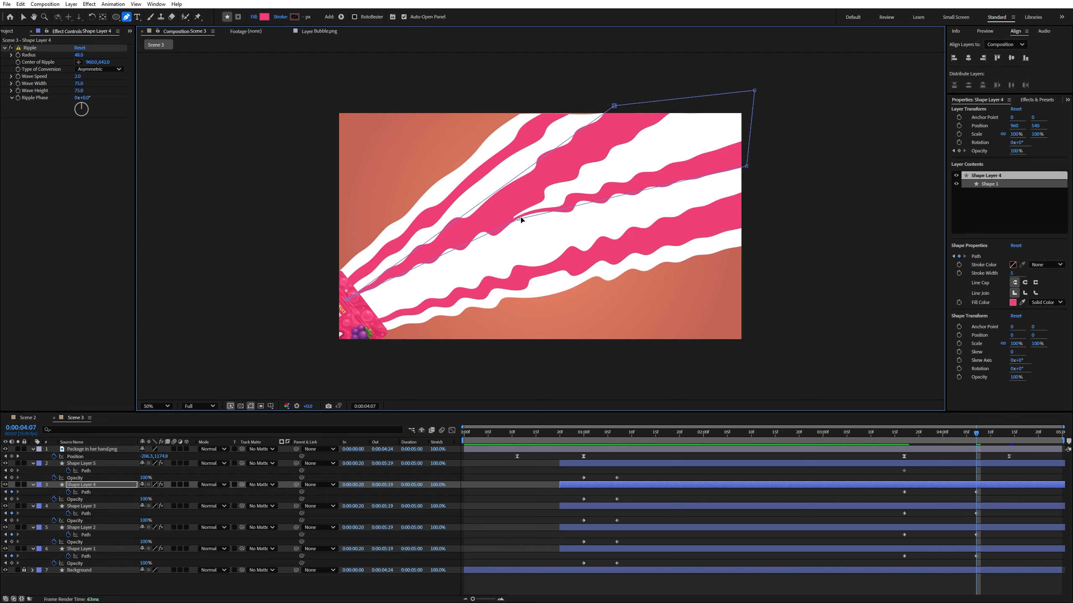
pyautogui.moveTo(519, 219); pyautogui.dragTo(354, 321)
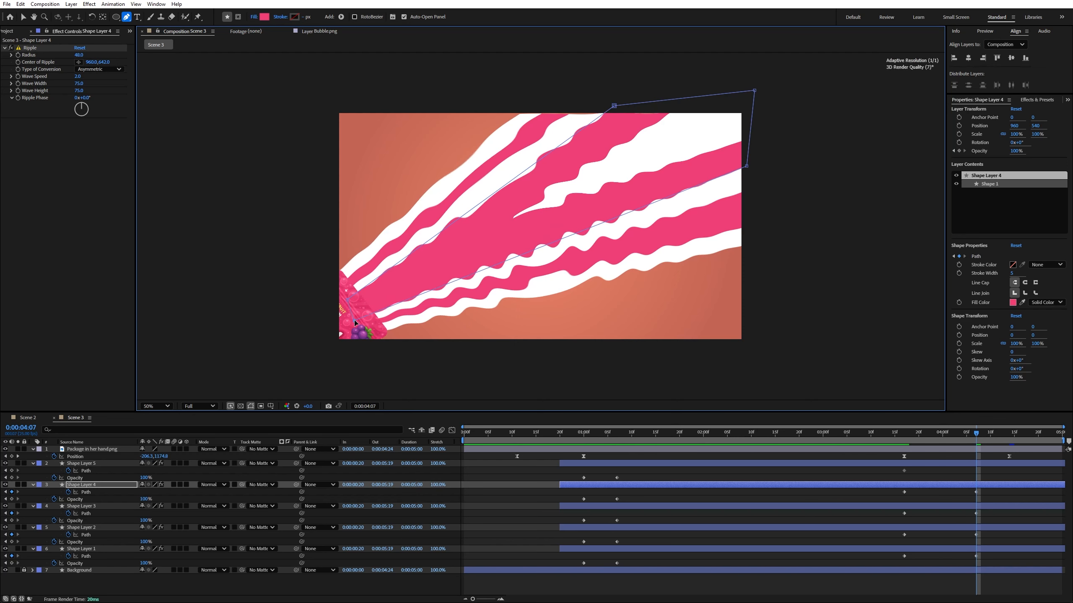
# Stretch Shape Layer 5's inner corner points to the package opening at 0:00:04:07 and nudge its upper outer corner slightly up and left
pyautogui.click(976, 464)
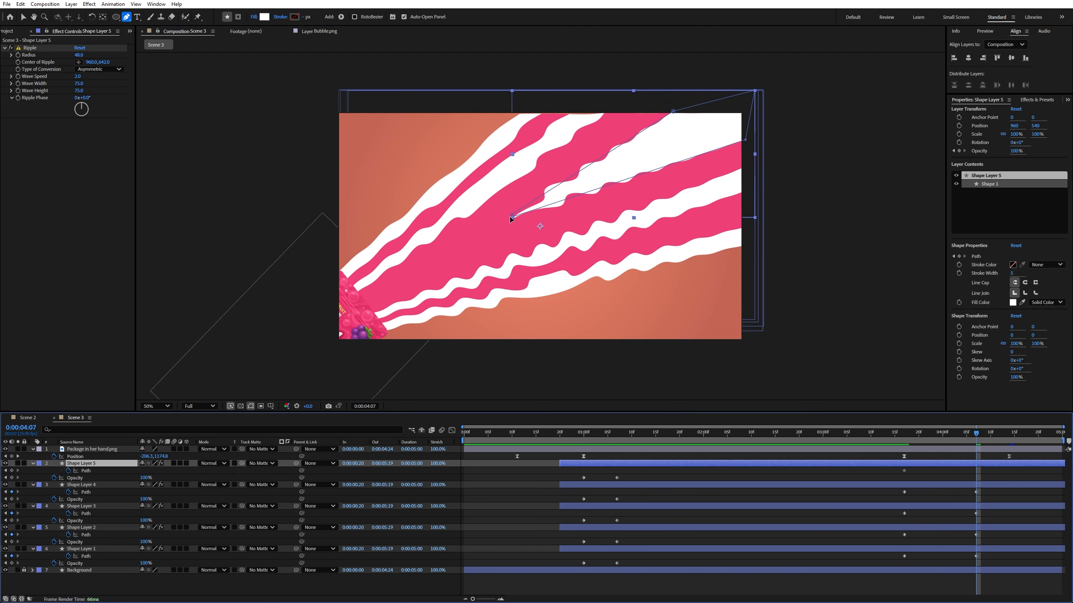
pyautogui.moveTo(511, 216); pyautogui.dragTo(339, 311)
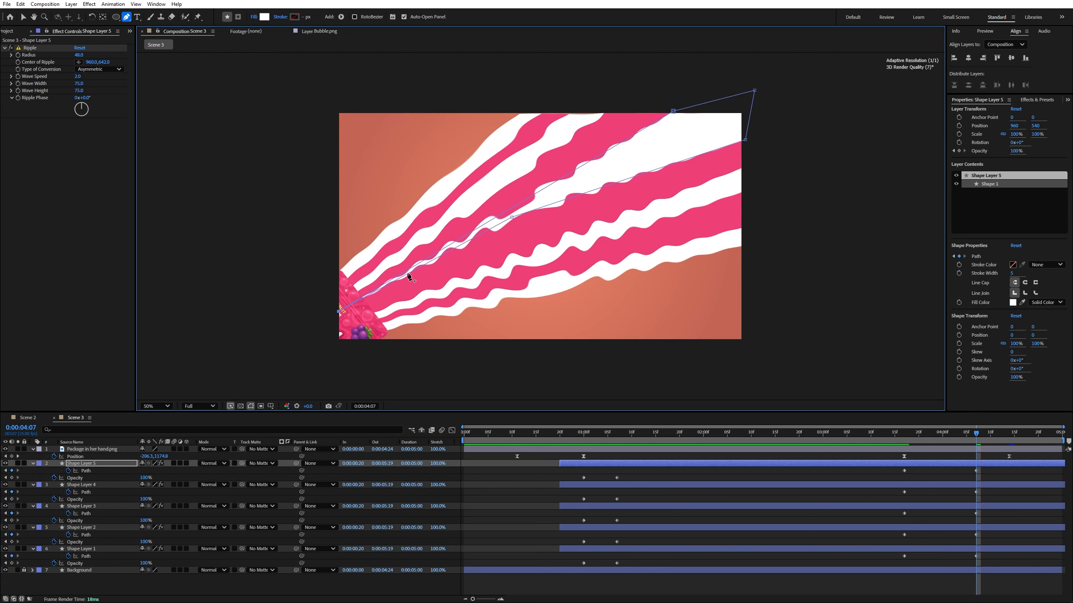
pyautogui.moveTo(513, 218); pyautogui.dragTo(362, 310)
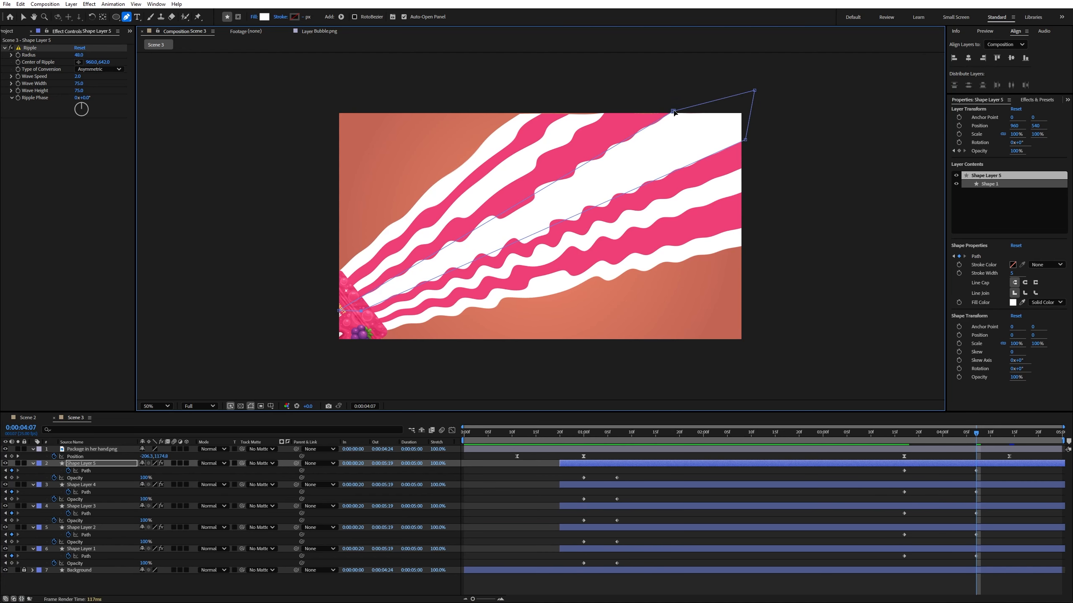
pyautogui.moveTo(673, 111); pyautogui.dragTo(668, 108)
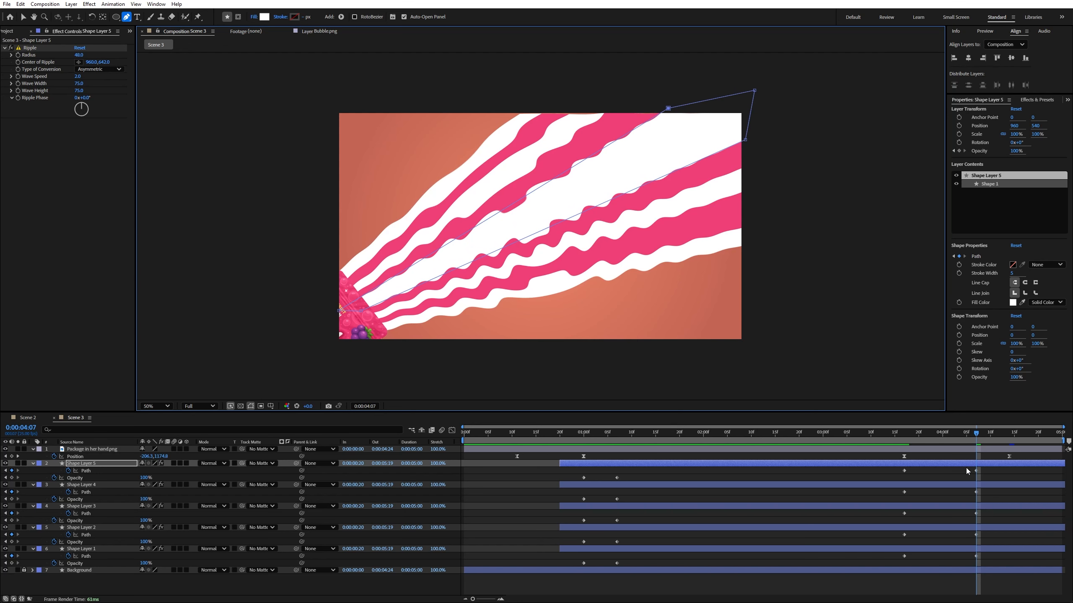
# Move the last Path keyframes of all five shape layers to 0:00:04:14, aligned with the package's final position keyframe
pyautogui.moveTo(987, 441); pyautogui.dragTo(980, 559)
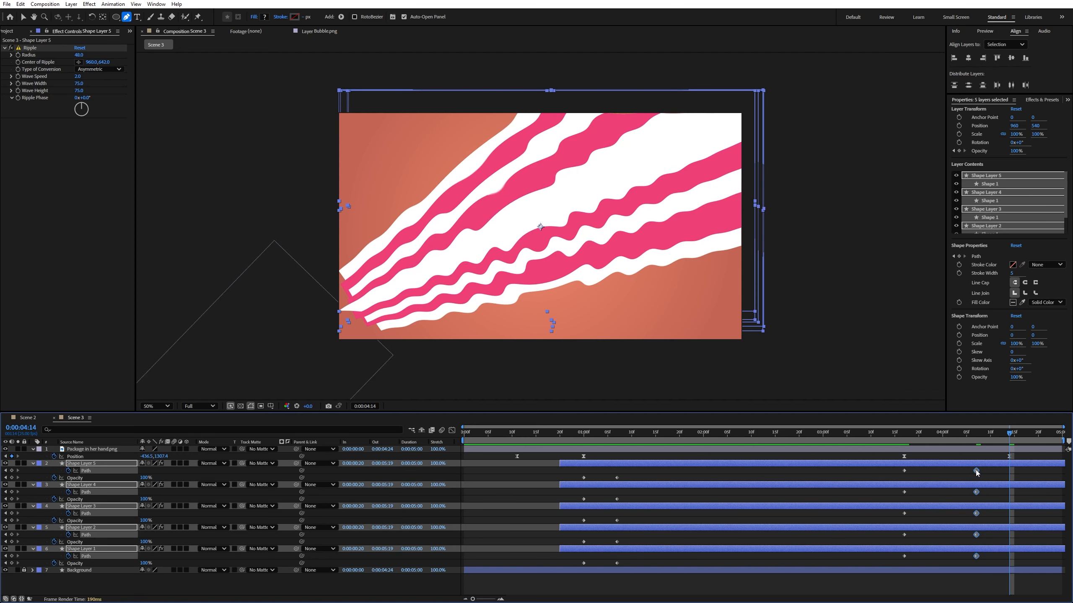
pyautogui.moveTo(977, 472); pyautogui.dragTo(1010, 472)
pyautogui.press(',')
pyautogui.scroll(-1, 426, 351)
pyautogui.scroll(1, 468, 298)
pyautogui.hotkey('shift', 'F2')
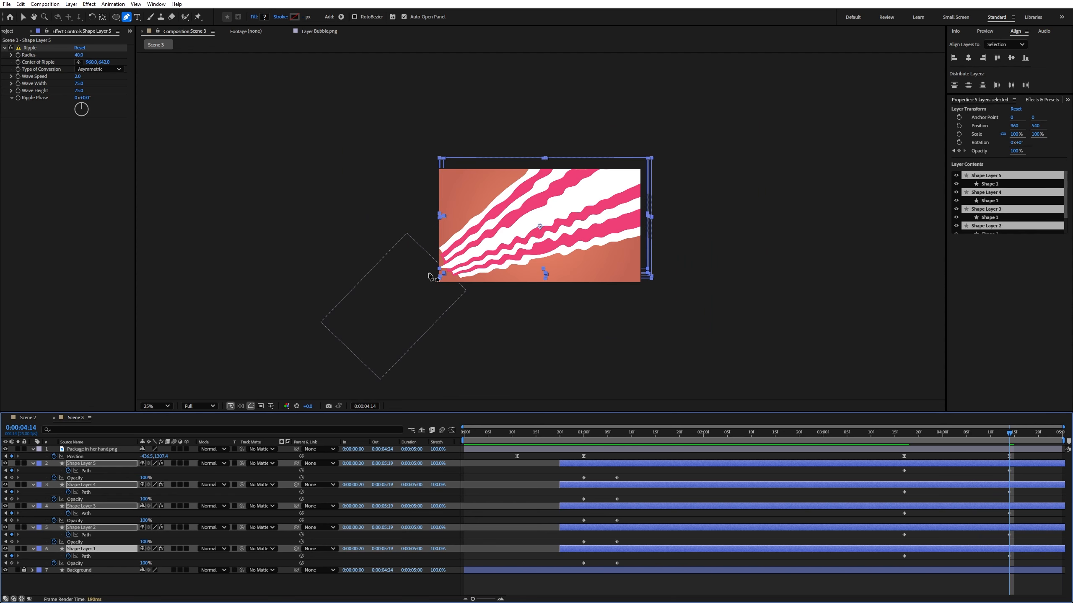
# Move Shape Layer 1's two inner corner points beyond the lower-left corner of the frame at 0:00:04:14
pyautogui.click(118, 585)
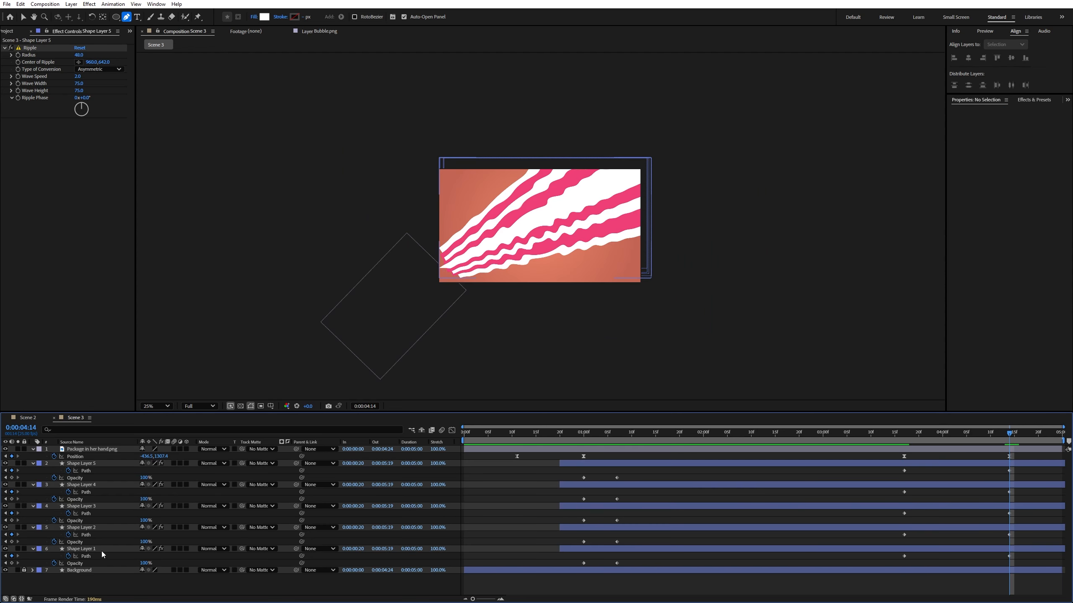
pyautogui.click(102, 550)
pyautogui.moveTo(441, 249); pyautogui.dragTo(438, 296)
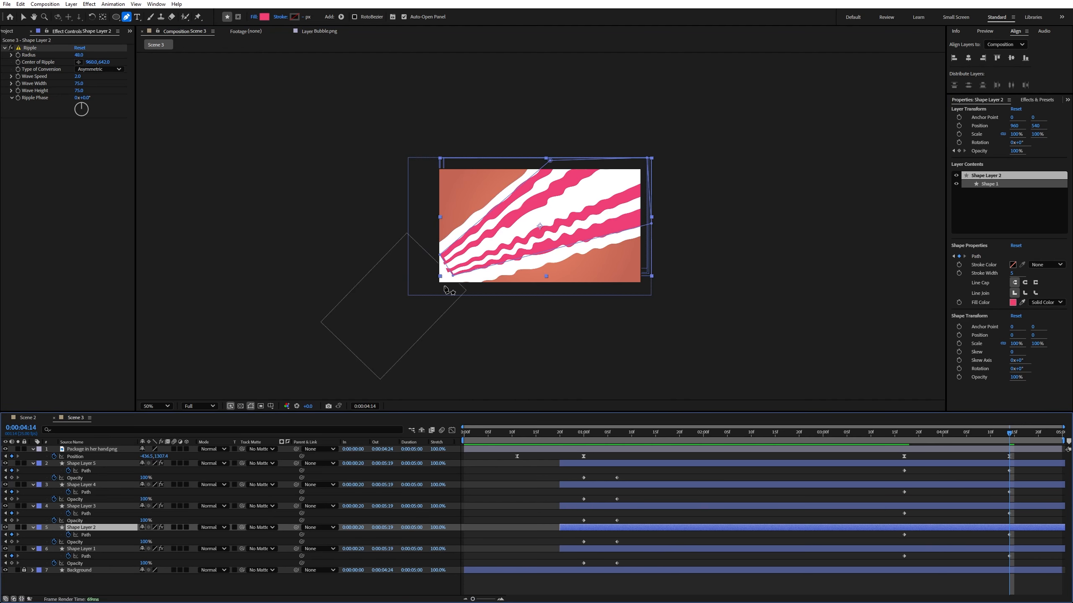
# Move Shape Layer 2's two inner corner points beyond the lower-left corner of the frame at 0:00:04:14
pyautogui.scroll(1, 445, 290)
pyautogui.moveTo(366, 325); pyautogui.dragTo(350, 347)
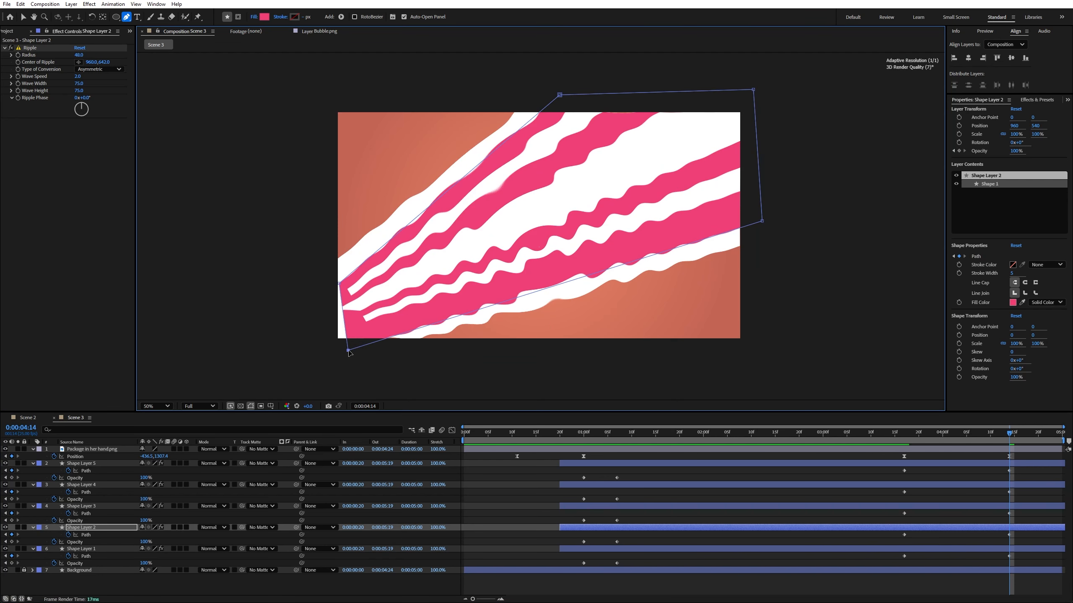
pyautogui.moveTo(340, 285); pyautogui.dragTo(308, 293)
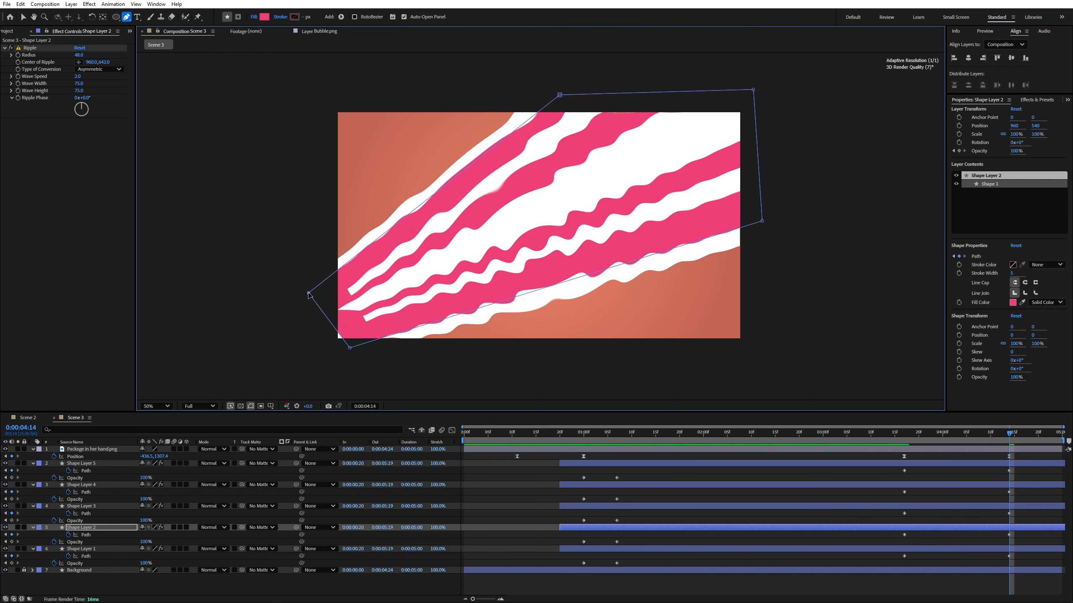
pyautogui.moveTo(350, 348); pyautogui.dragTo(337, 362)
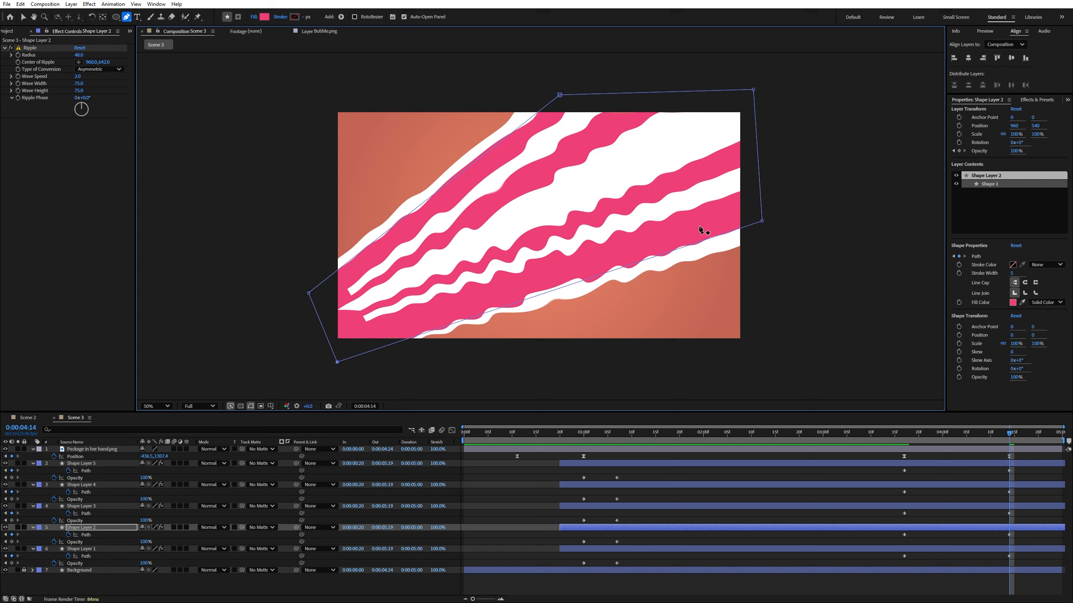
# Stretch Shape Layer 1's remaining corner points past the frame's lower-right and upper-left corners so the white covers the frame at 0:00:04:14
pyautogui.click(997, 550)
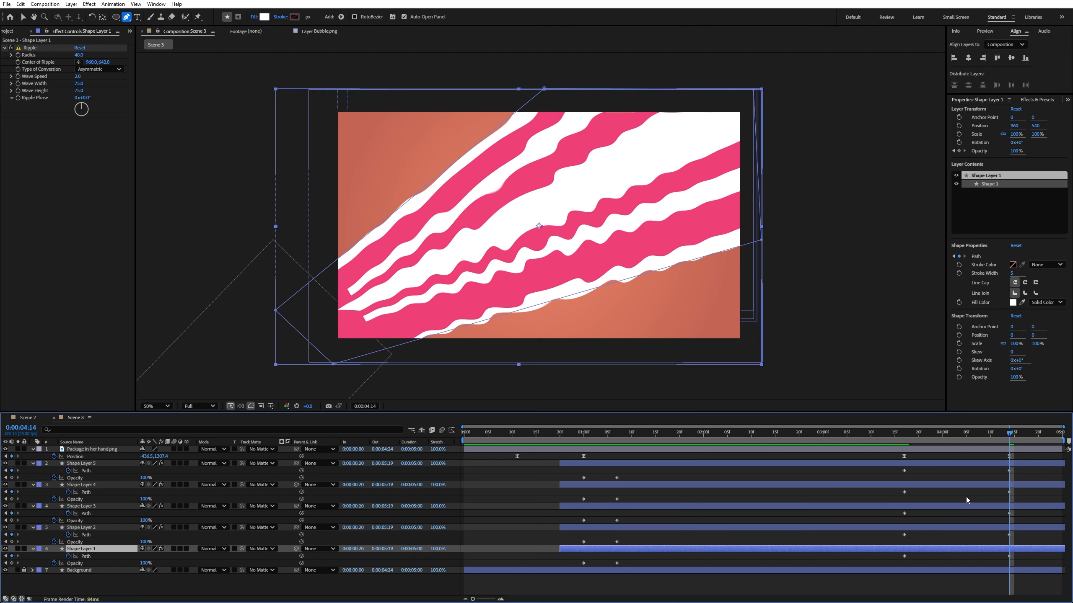
pyautogui.moveTo(762, 241); pyautogui.dragTo(750, 353)
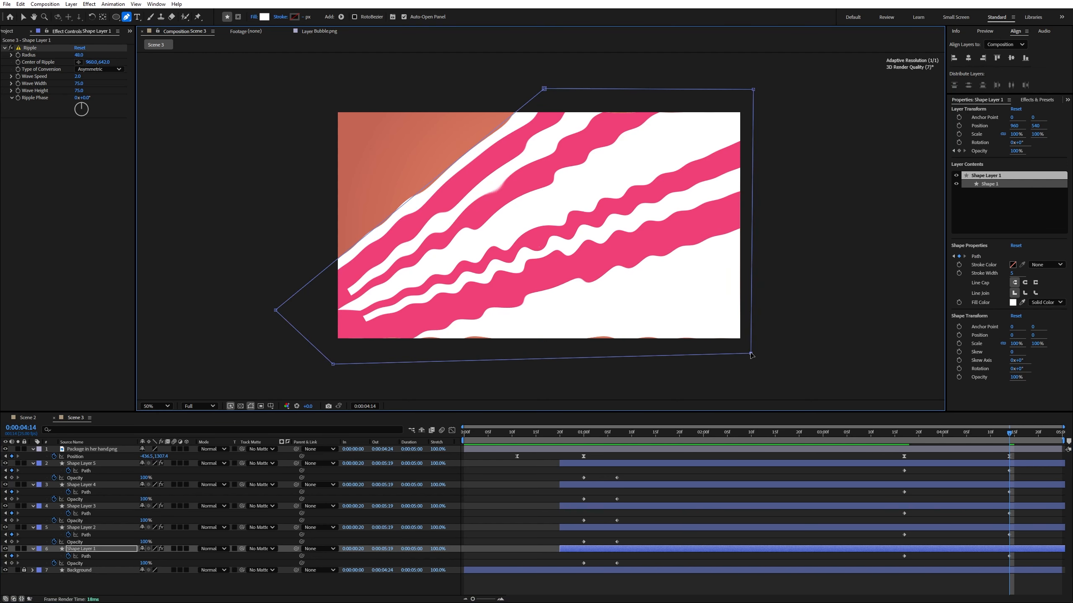
pyautogui.moveTo(544, 88); pyautogui.dragTo(325, 97)
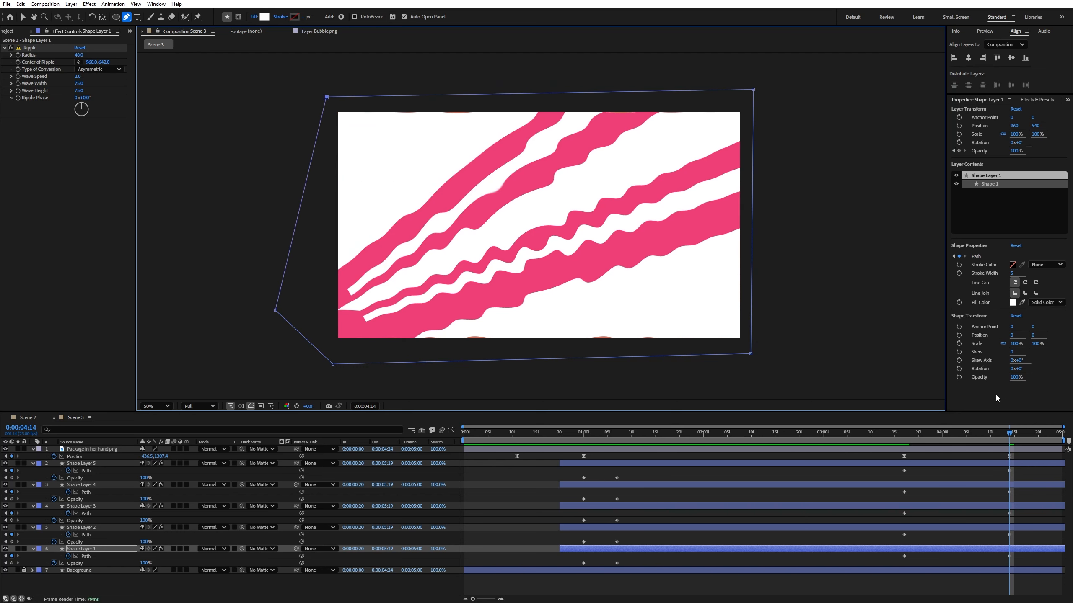
# Stretch Shape Layer 2's outer corner points past the frame's upper-left and lower-right corners so the pink fills the frame
pyautogui.click(1011, 530)
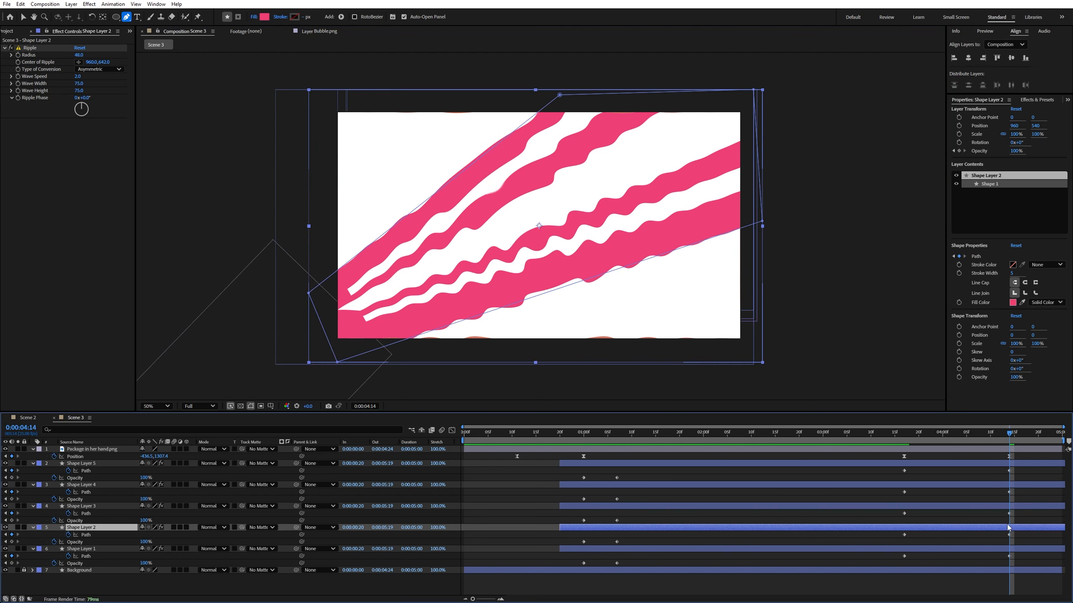
pyautogui.moveTo(1001, 439)
pyautogui.mouseDown()
pyautogui.moveTo(887, 451)
pyautogui.moveTo(983, 453)
pyautogui.moveTo(872, 472)
pyautogui.moveTo(1025, 460)
pyautogui.moveTo(1028, 445)
pyautogui.moveTo(1011, 446)
pyautogui.mouseUp()
pyautogui.moveTo(559, 95); pyautogui.dragTo(338, 103)
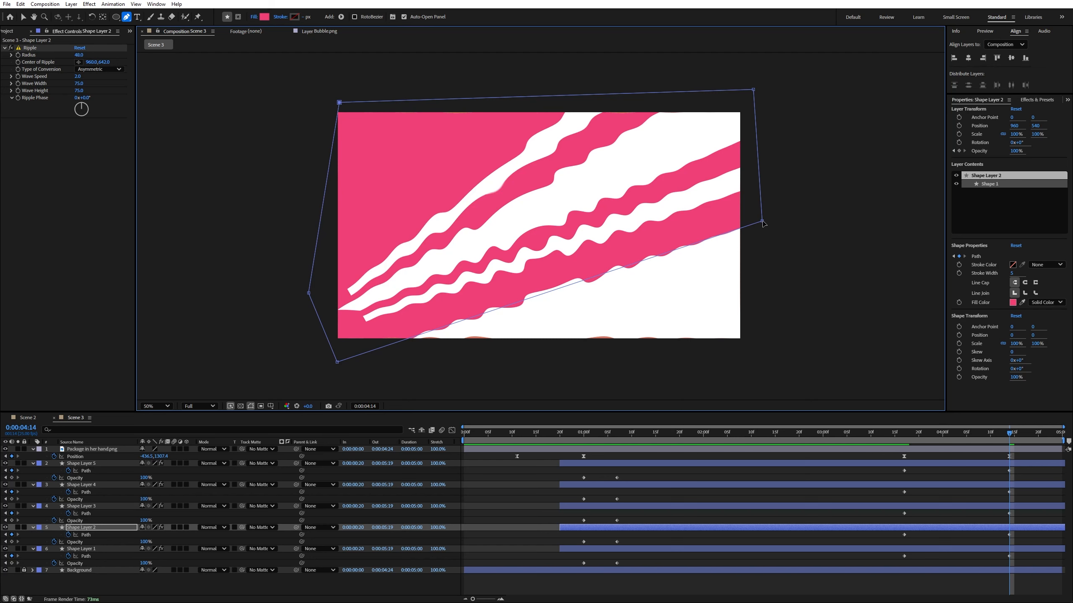
pyautogui.moveTo(763, 221); pyautogui.dragTo(755, 345)
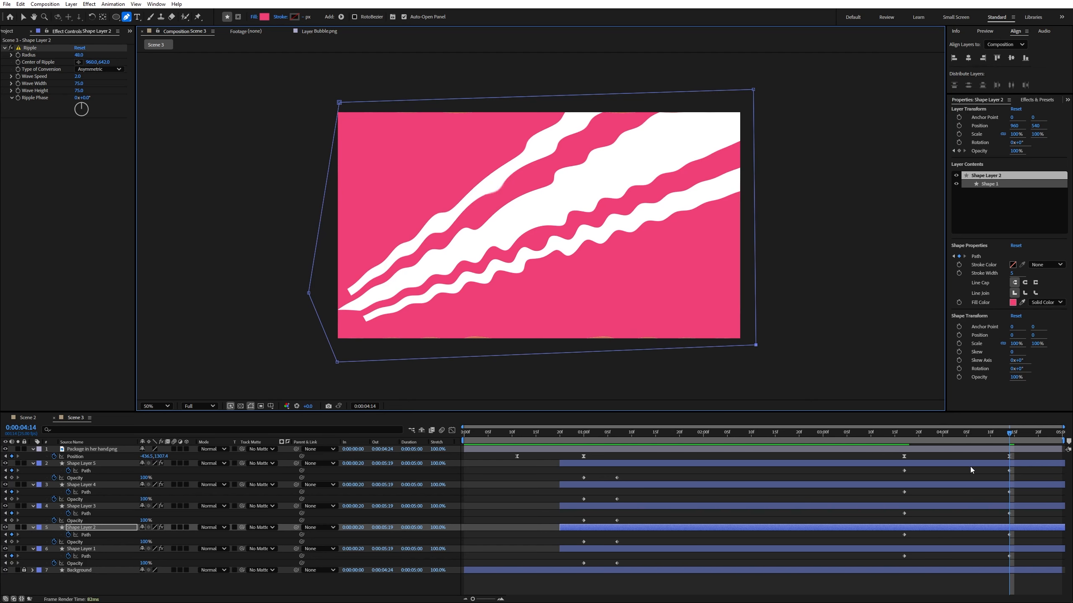
# Spread Shape Layer 3's corner points beyond the frame edges so its white shape fills the frame at 0:00:04:14
pyautogui.click(994, 508)
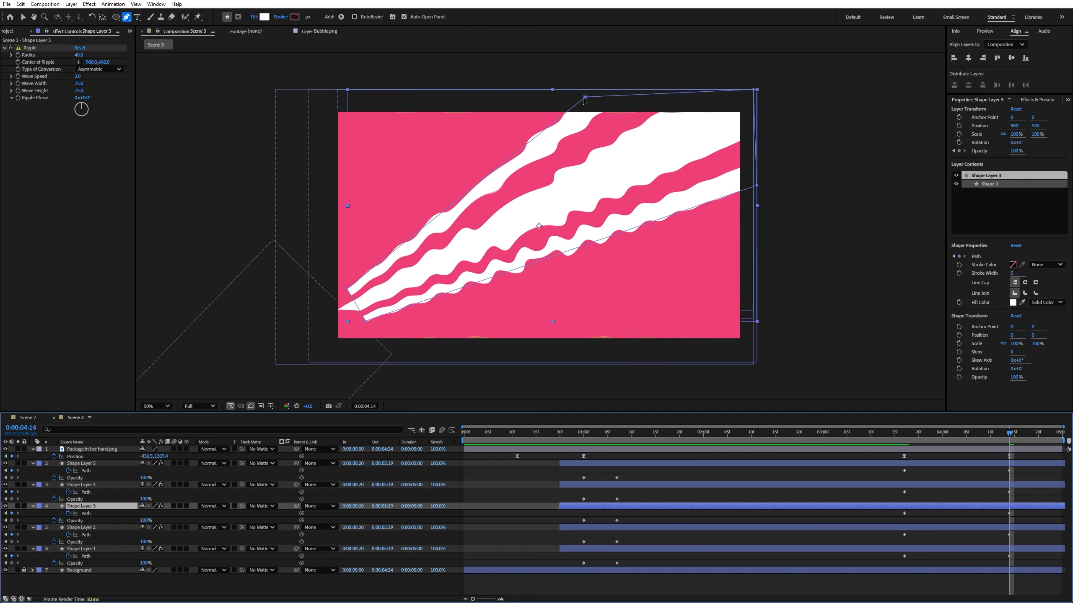
pyautogui.moveTo(584, 100); pyautogui.dragTo(338, 94)
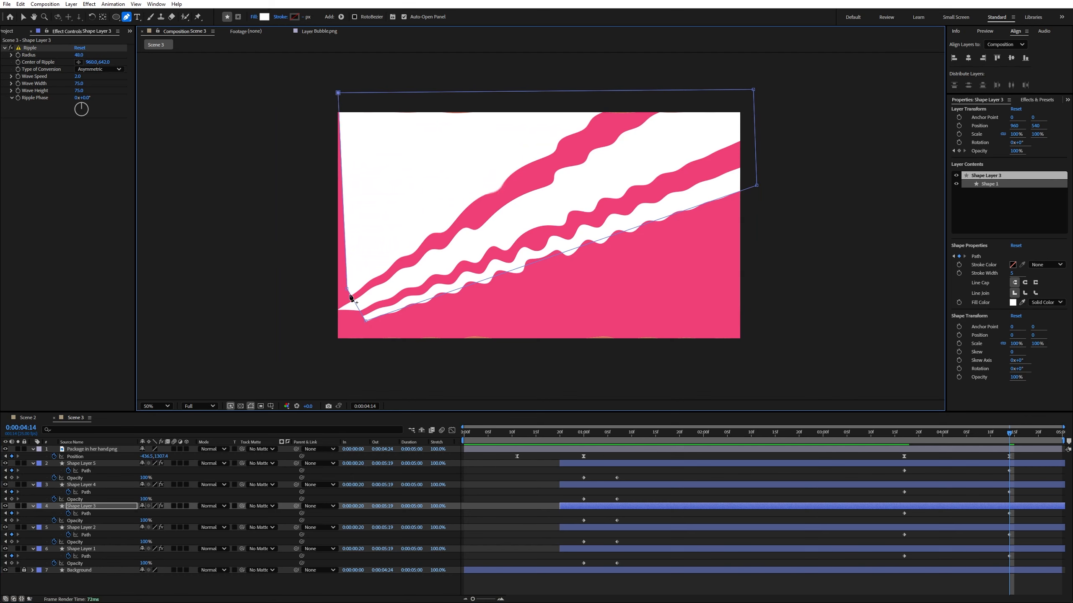
pyautogui.moveTo(347, 290); pyautogui.dragTo(338, 351)
pyautogui.moveTo(755, 193); pyautogui.dragTo(749, 344)
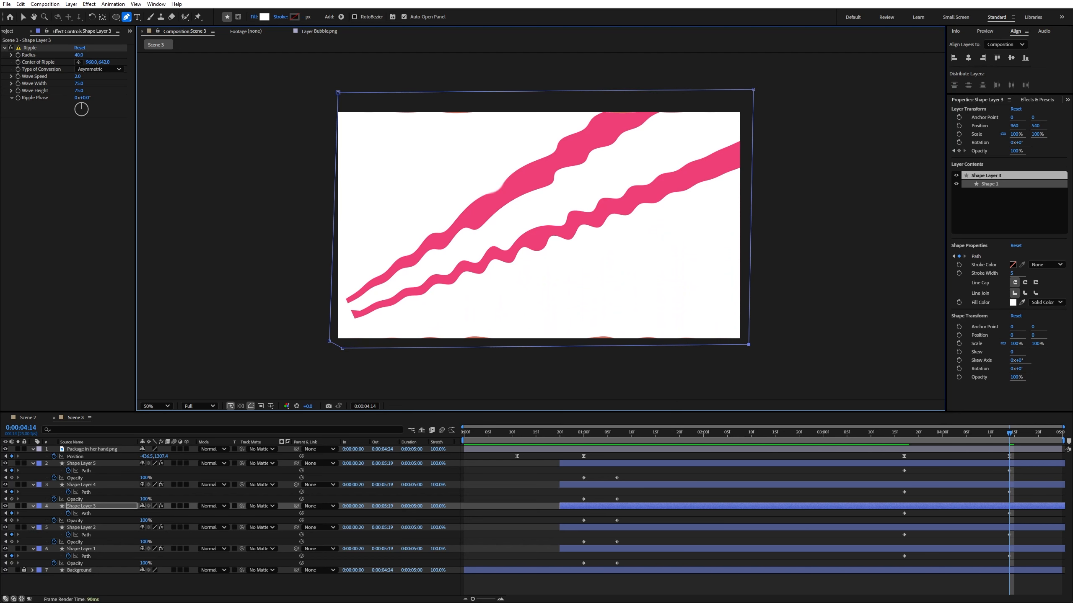
# Spread Shape Layer 4's corner points beyond the frame edges so its pink shape fills the frame at 0:00:04:14
pyautogui.click(1011, 485)
pyautogui.moveTo(746, 166); pyautogui.dragTo(742, 337)
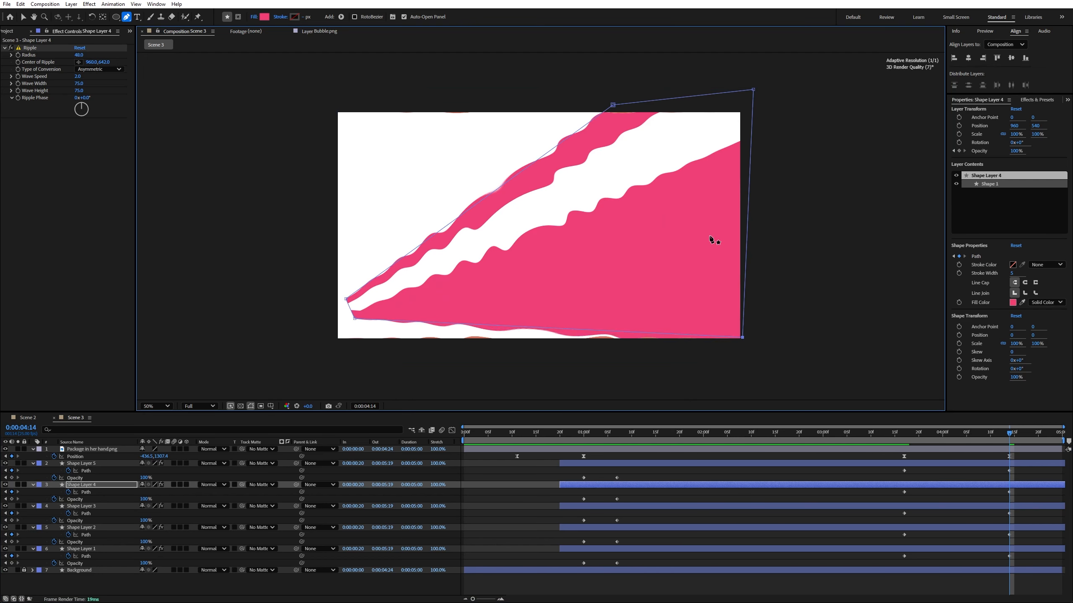
pyautogui.moveTo(613, 105); pyautogui.dragTo(331, 102)
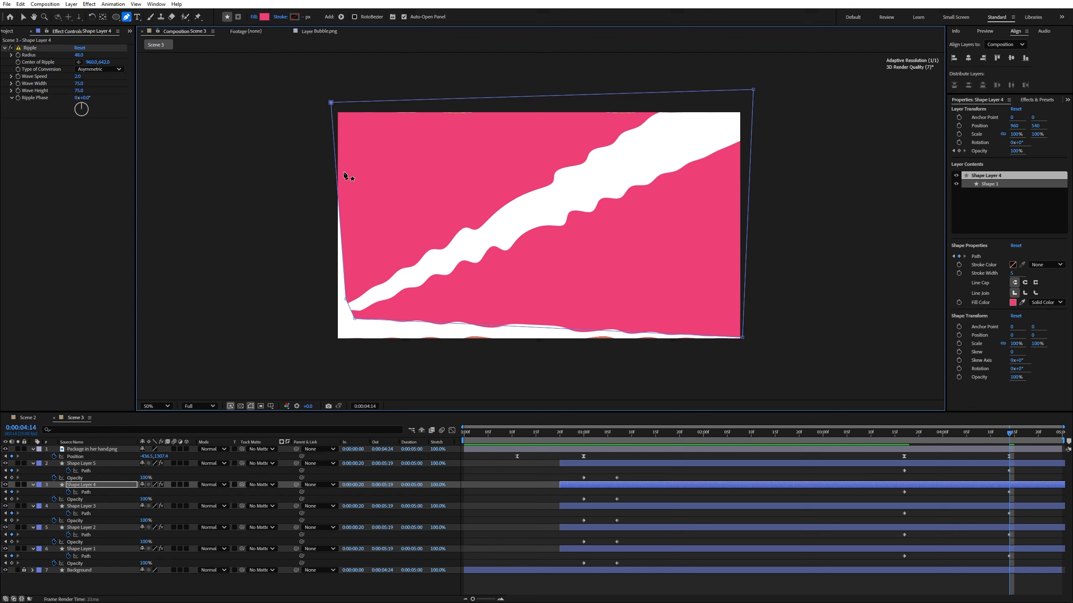
pyautogui.moveTo(355, 318); pyautogui.dragTo(339, 353)
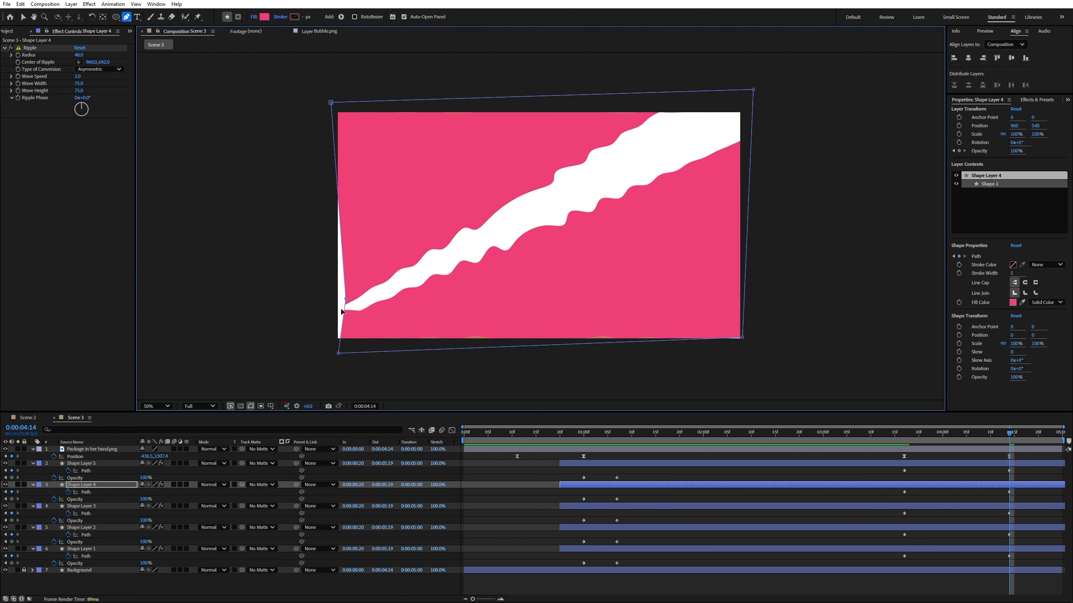
pyautogui.moveTo(346, 298); pyautogui.dragTo(319, 343)
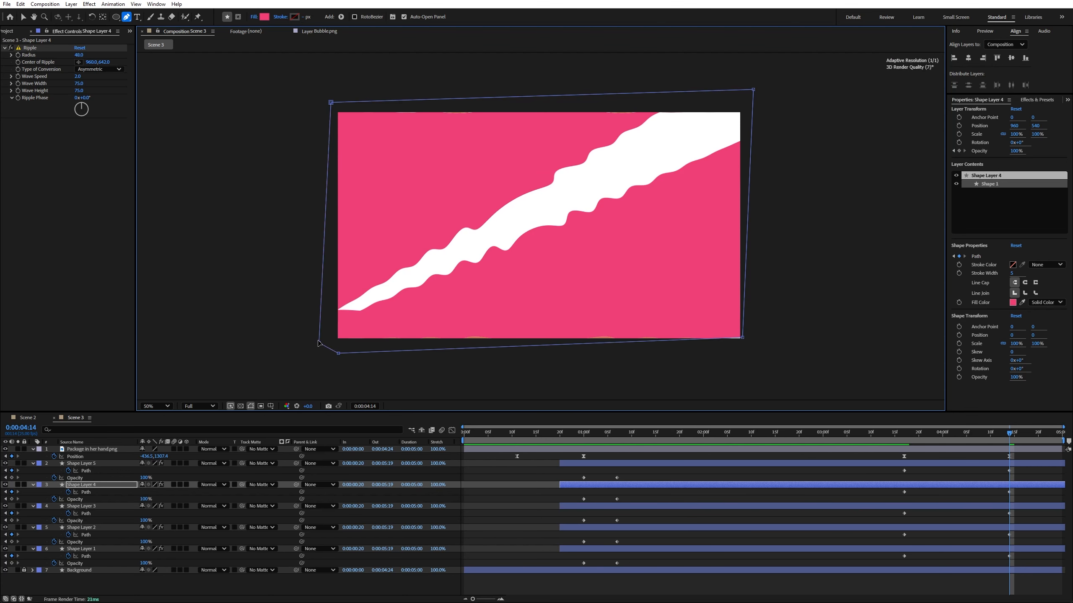
# Spread Shape Layer 5's corner points beyond the frame edges so its white shape covers the whole frame at 0:00:04:14
pyautogui.click(994, 463)
pyautogui.moveTo(667, 108); pyautogui.dragTo(333, 104)
pyautogui.moveTo(359, 310); pyautogui.dragTo(347, 359)
pyautogui.moveTo(340, 311); pyautogui.dragTo(323, 347)
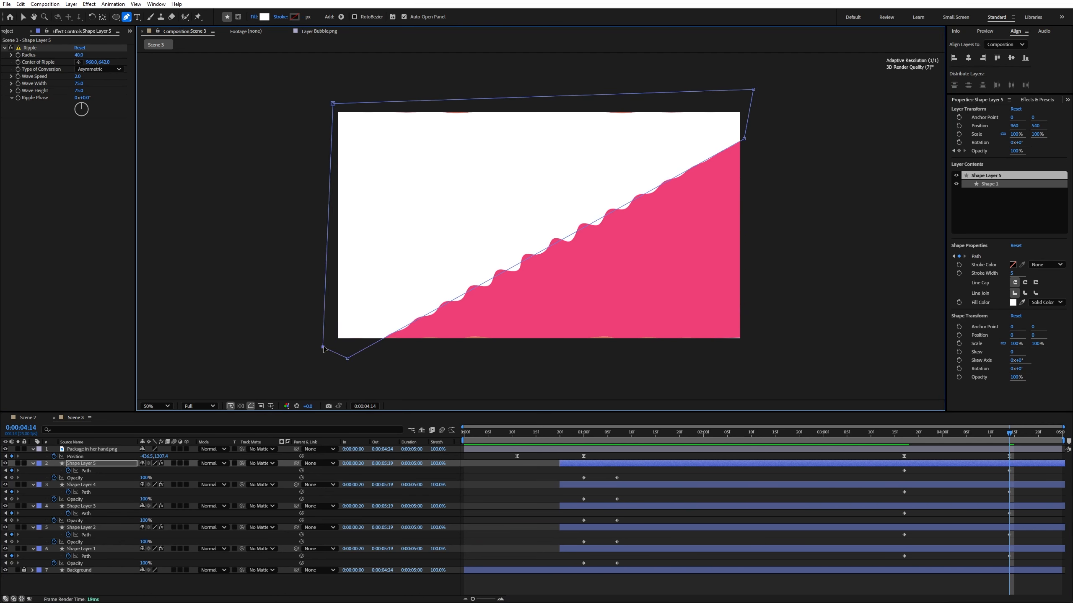
pyautogui.moveTo(745, 140); pyautogui.dragTo(748, 352)
# Preview the expanding stripes from 0:00:03:15 and apply Easy Ease to all Path keyframes of the five shape layers
pyautogui.click(894, 435)
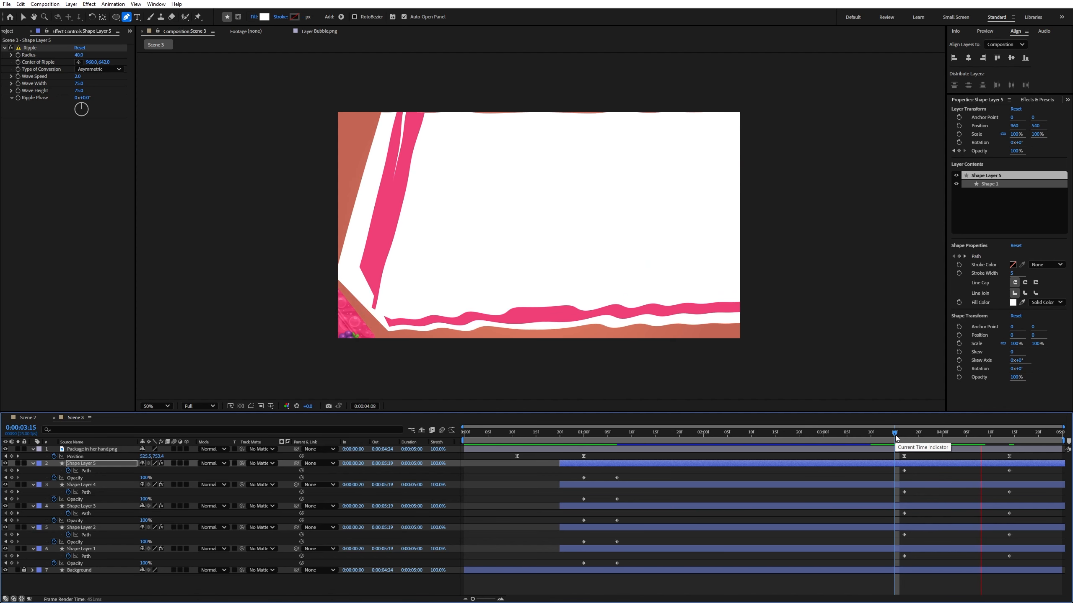
pyautogui.press('space')
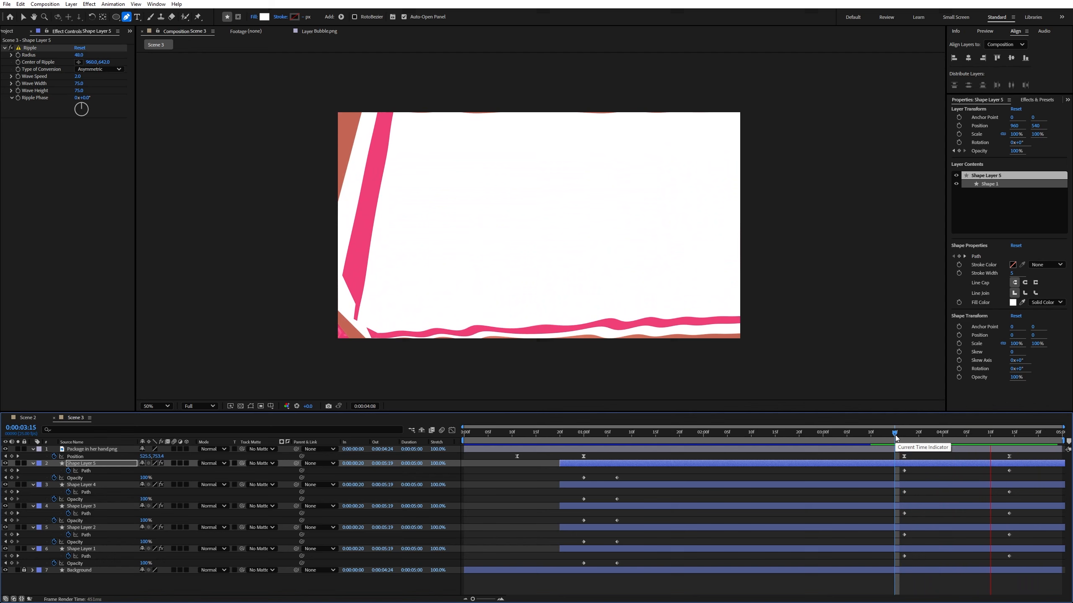
pyautogui.press('space')
pyautogui.press('space')
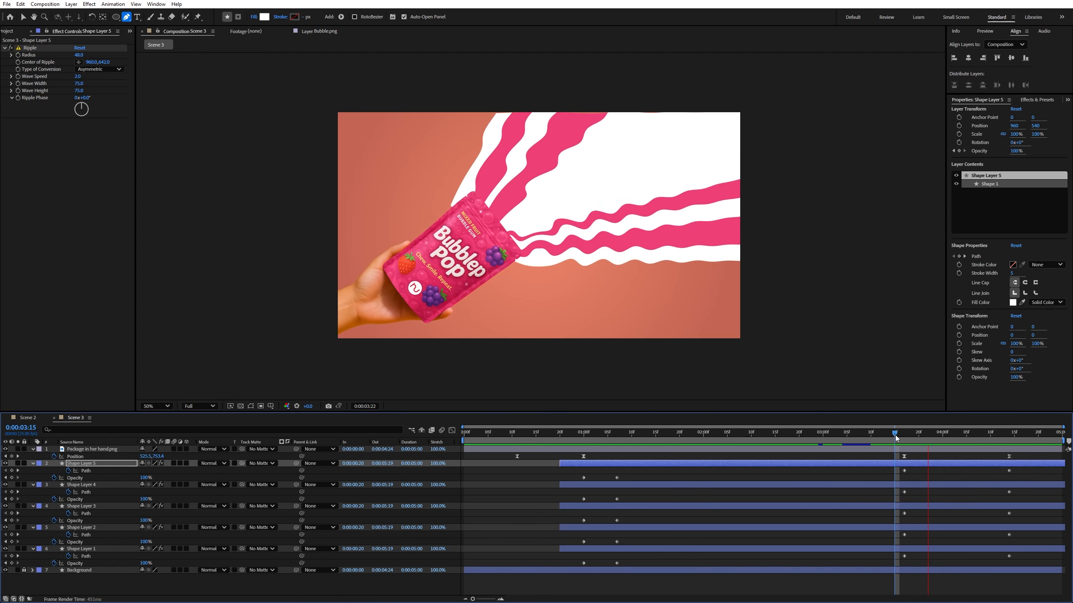
pyautogui.moveTo(896, 469); pyautogui.dragTo(1033, 567)
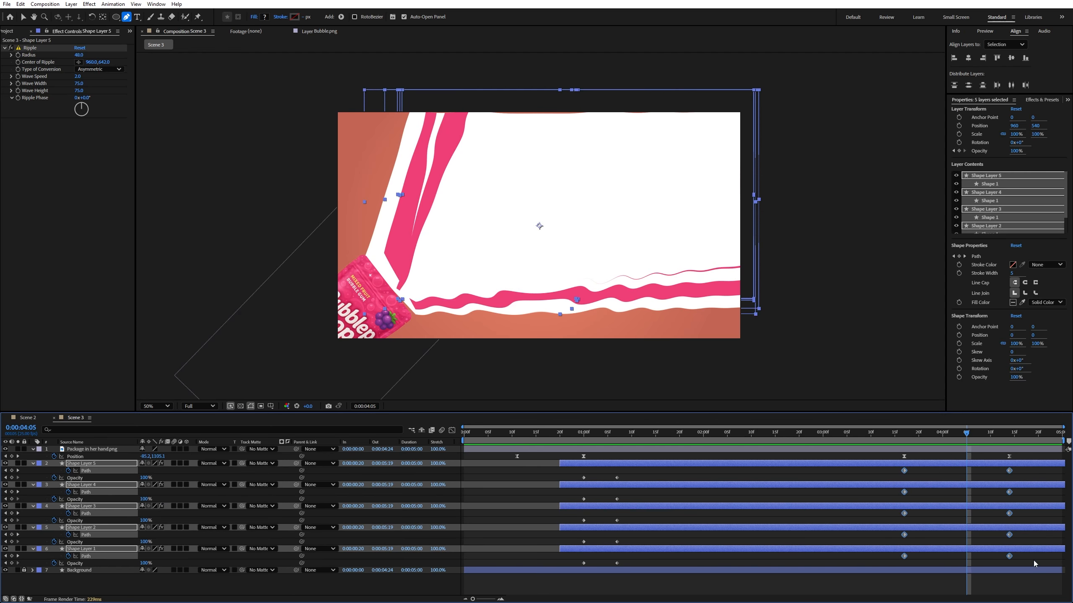
pyautogui.press('F9')
# Shift the final Path keyframes of all five shape layers earlier to about 0:00:04:10 and play back the transition
pyautogui.click(904, 436)
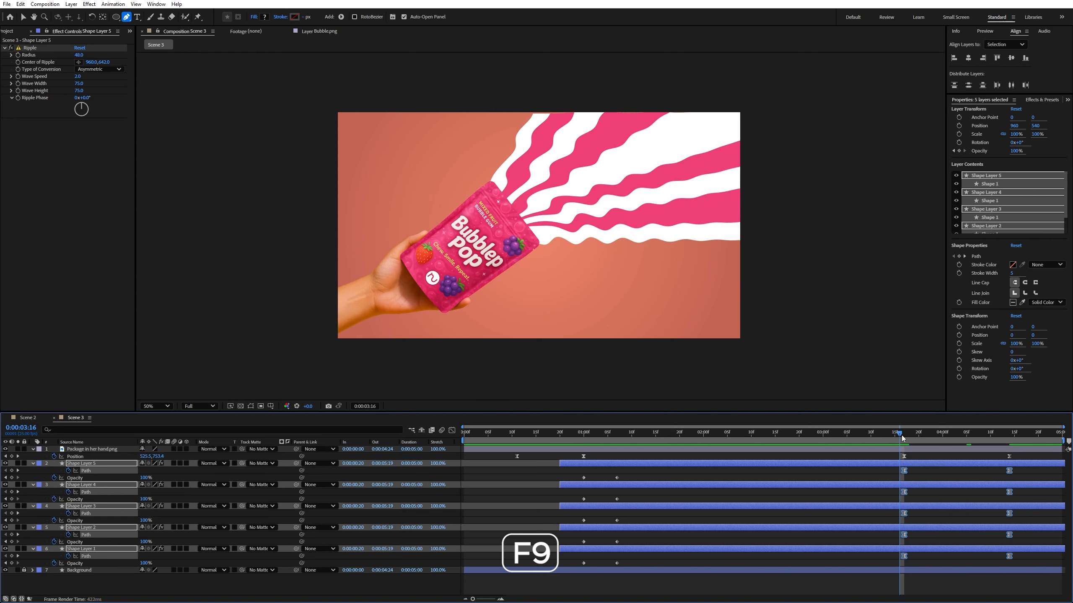
pyautogui.moveTo(904, 439); pyautogui.dragTo(976, 436)
pyautogui.moveTo(1024, 471); pyautogui.dragTo(995, 557)
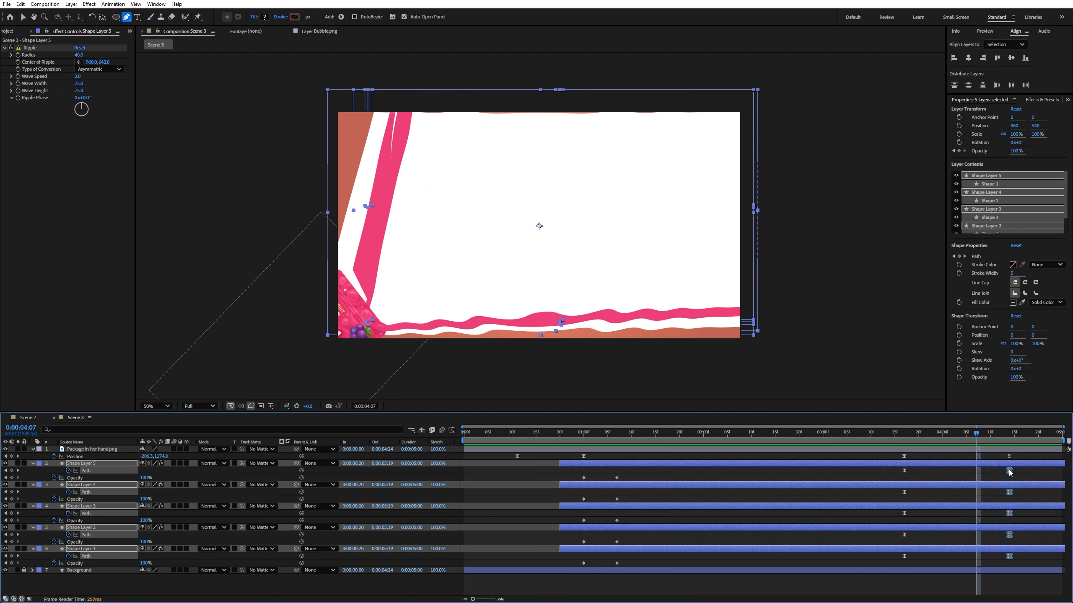
pyautogui.moveTo(1009, 471); pyautogui.dragTo(990, 471)
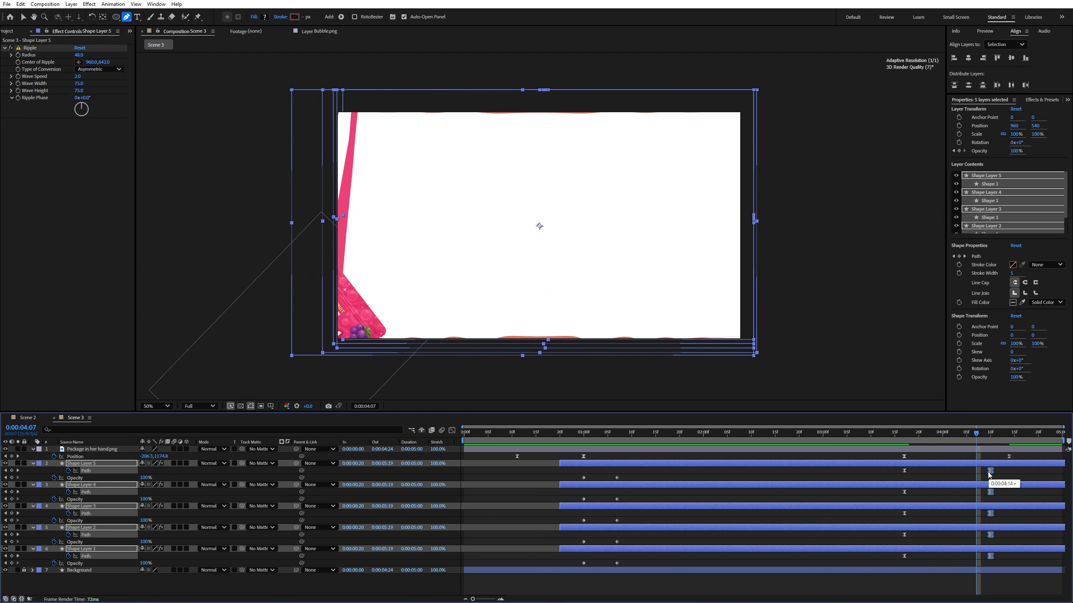
pyautogui.click(901, 437)
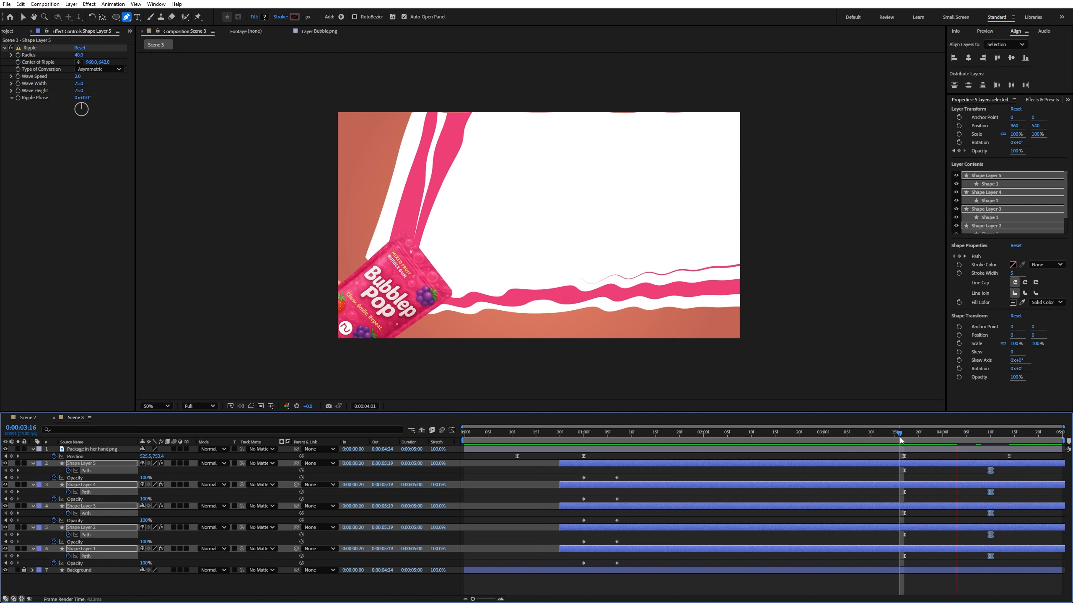
# Pull Shape Layer 1's two inner corner points in to the package opening at 0:00:04:00 and preview the animation
pyautogui.click(977, 554)
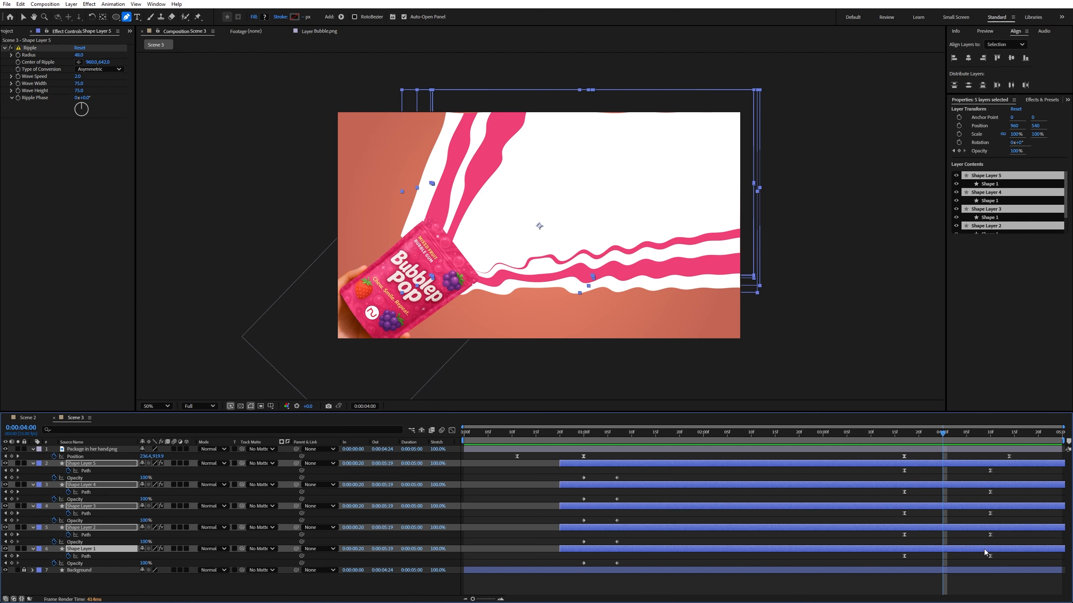
pyautogui.click(100, 585)
pyautogui.click(93, 550)
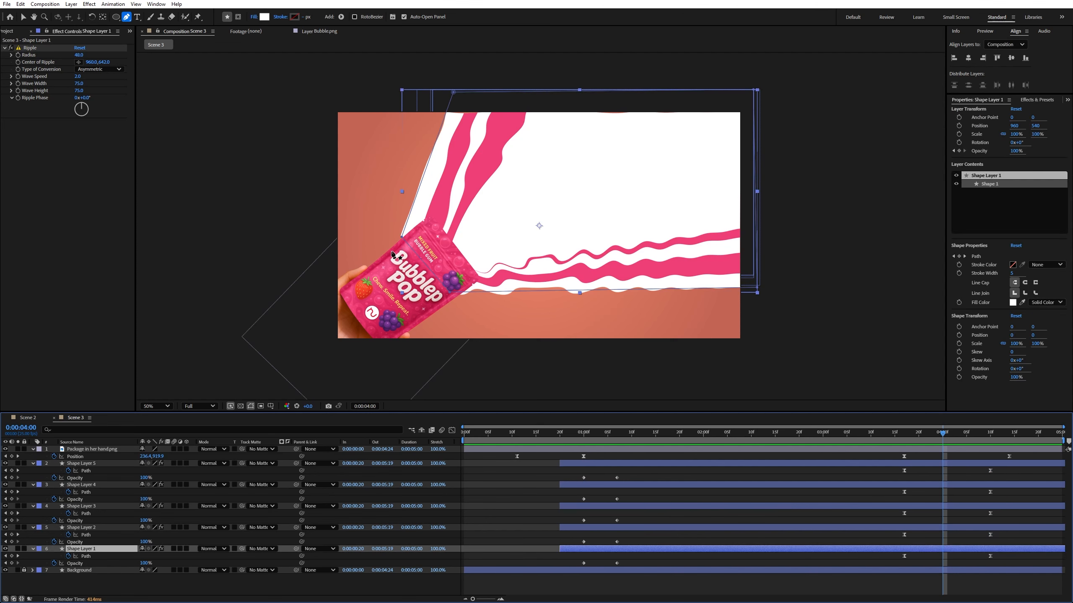
pyautogui.moveTo(399, 239); pyautogui.dragTo(426, 240)
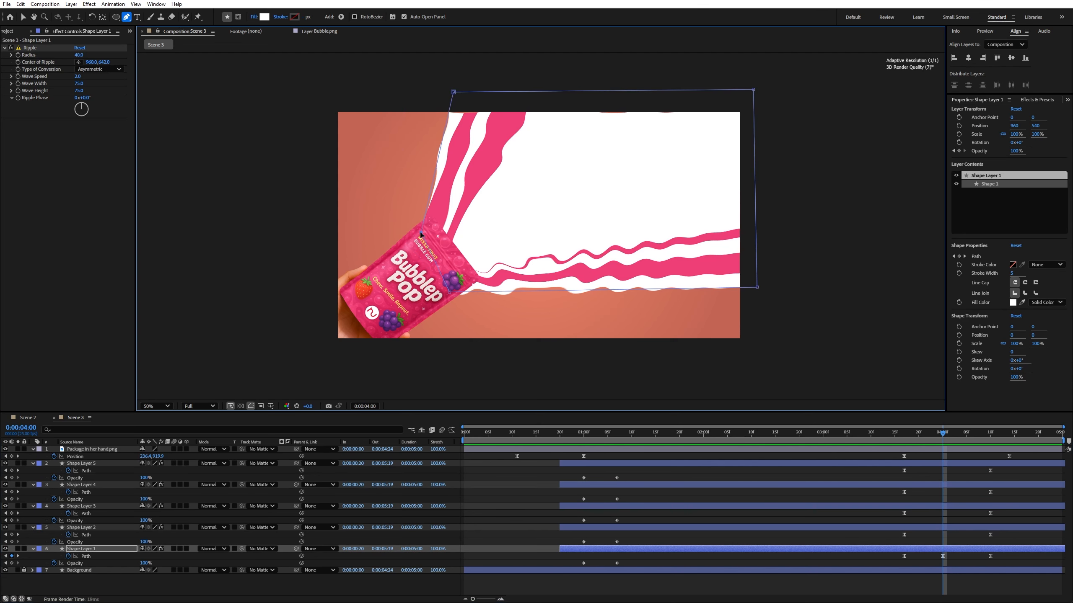
pyautogui.moveTo(449, 292); pyautogui.dragTo(460, 281)
pyautogui.press('space')
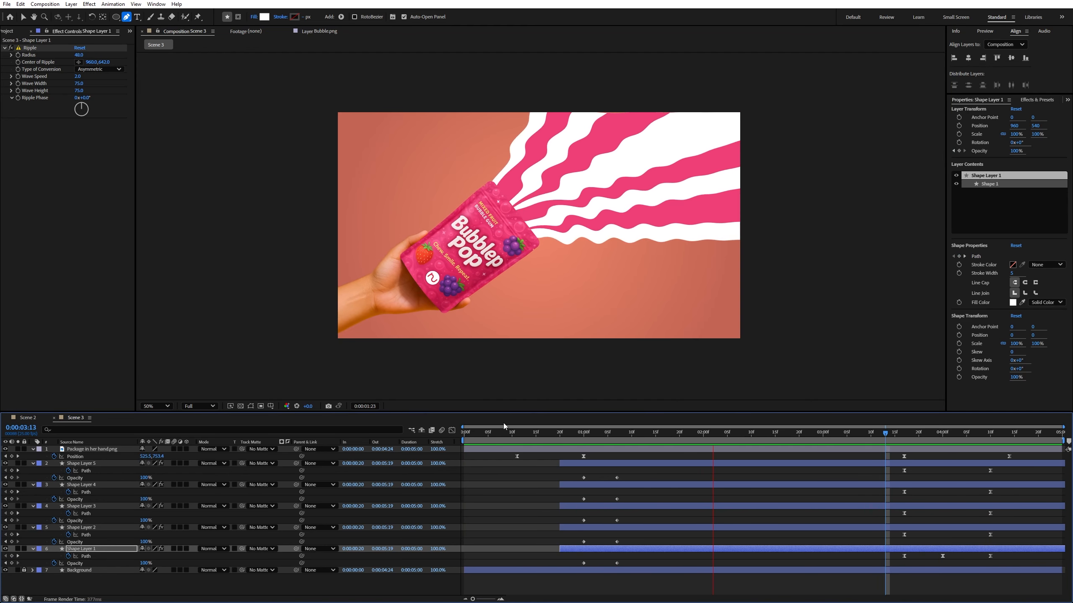
pyautogui.press('space')
# Apply the Glow effect to Shape Layer 5
pyautogui.click(76, 464)
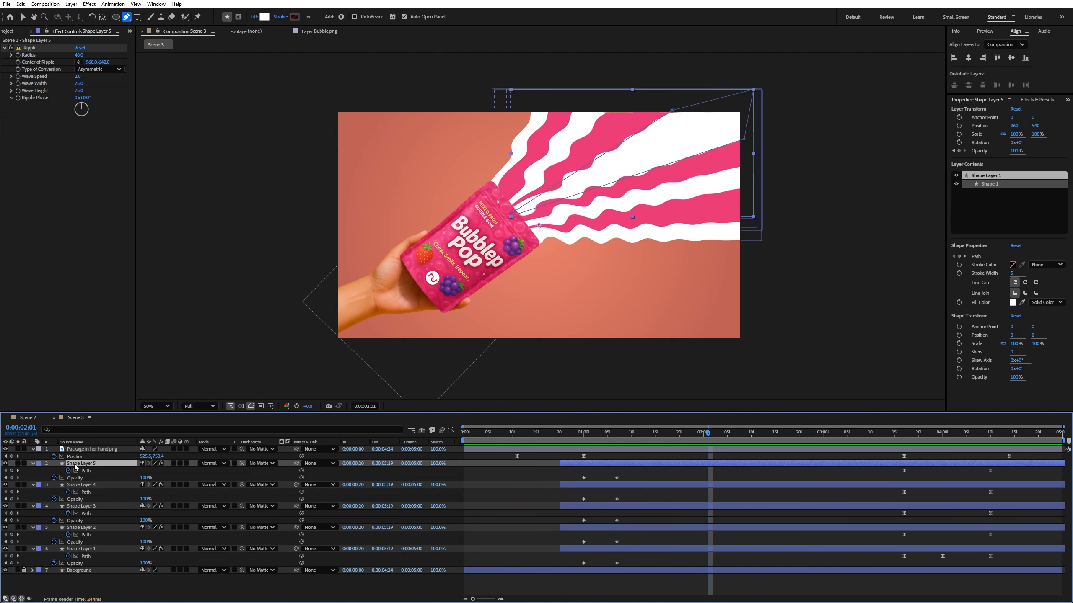
pyautogui.click(1039, 100)
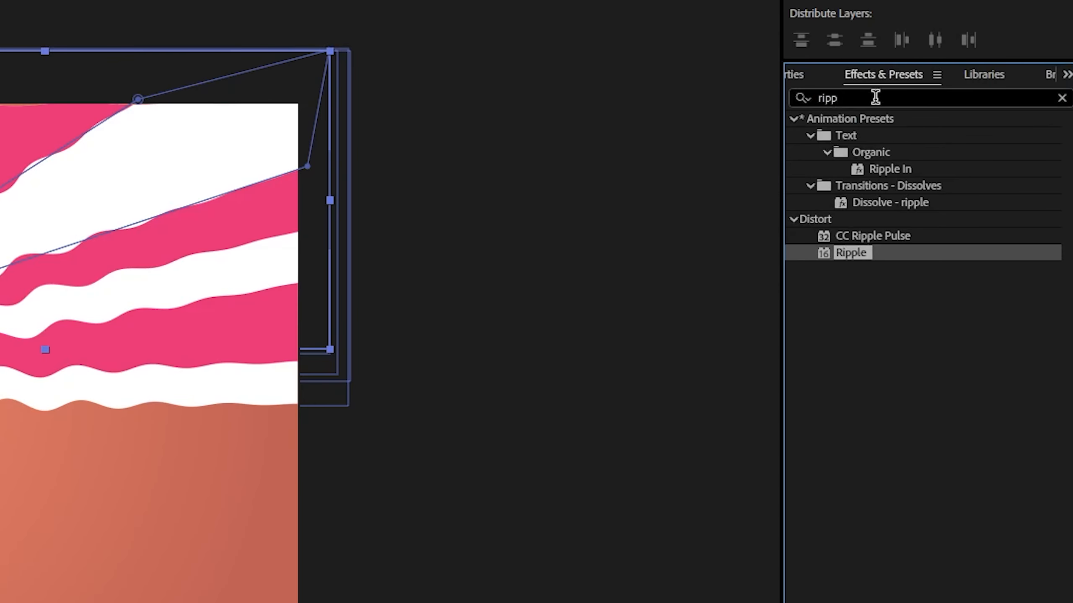
pyautogui.click(986, 109)
pyautogui.write('glow')
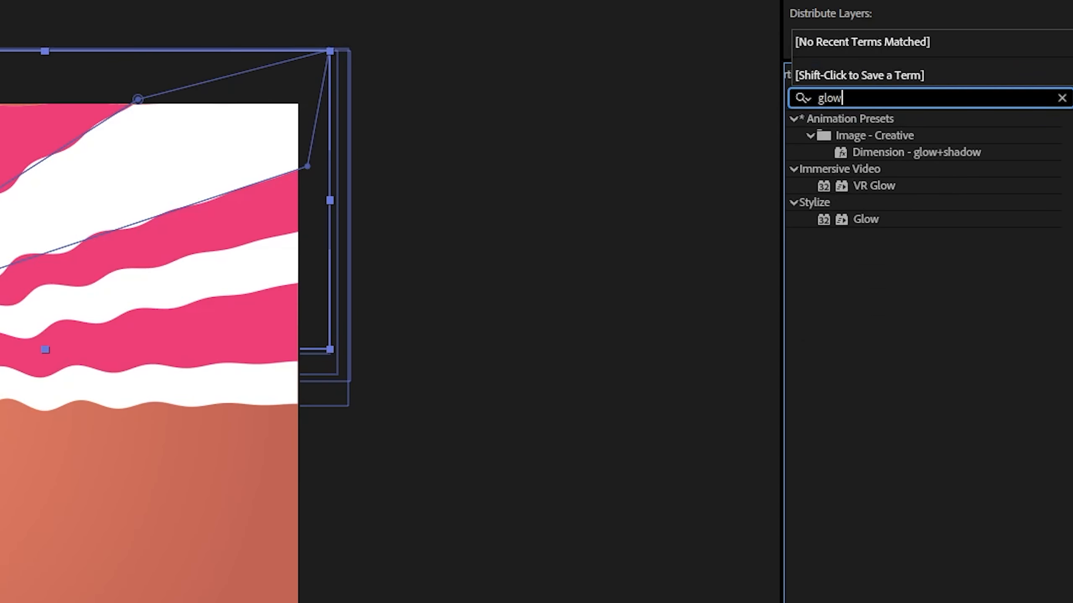
pyautogui.doubleClick(864, 219)
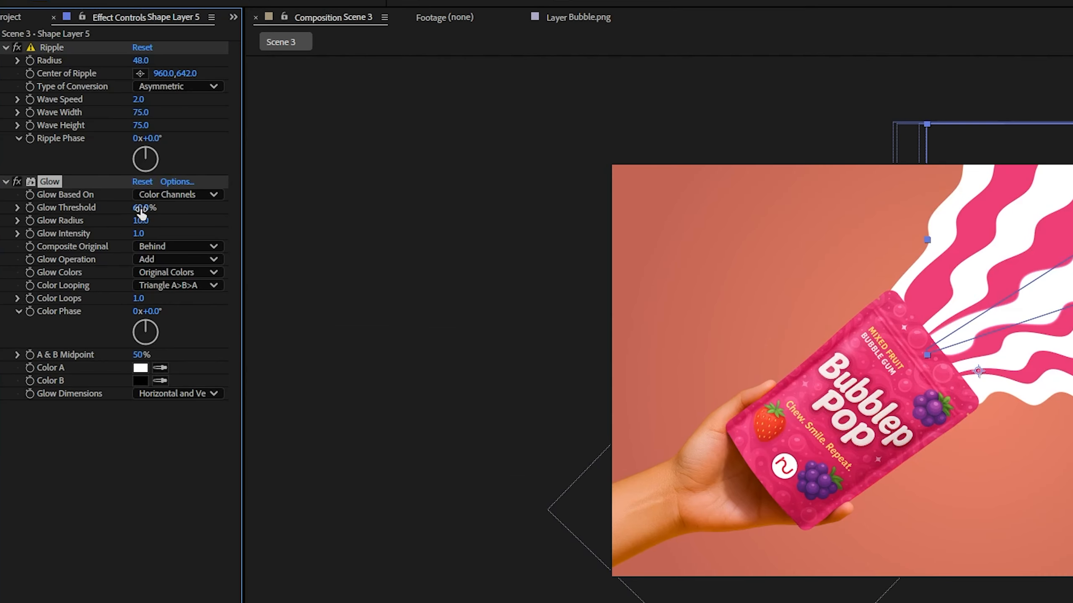
# Set Shape Layer 5's Glow Threshold to 73%, Glow Radius to 36 and Glow Intensity to 0.3
pyautogui.click(140, 208)
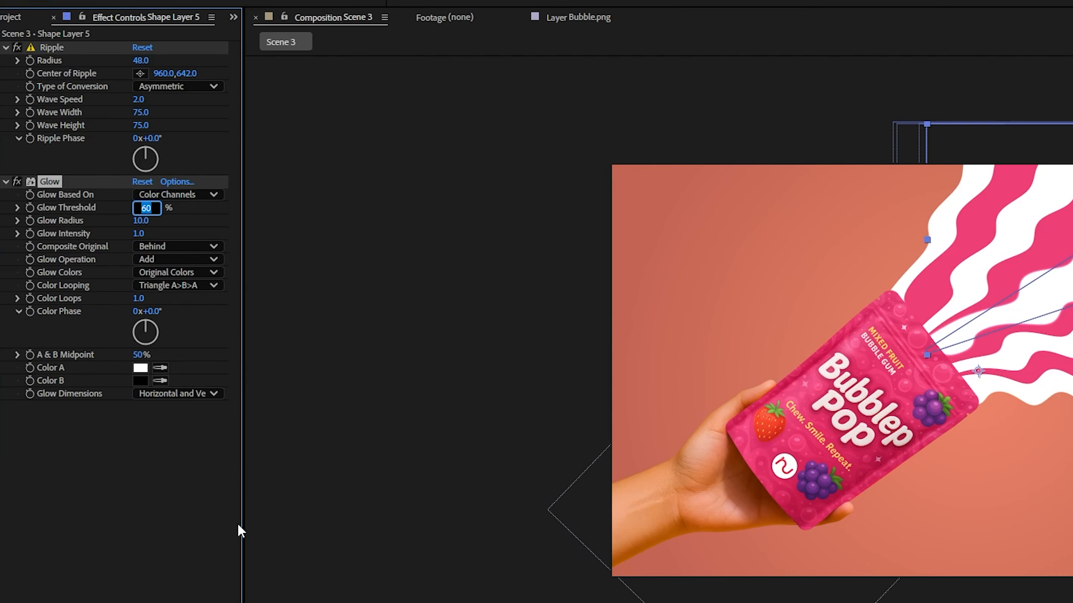
pyautogui.write('73')
pyautogui.press('Return')
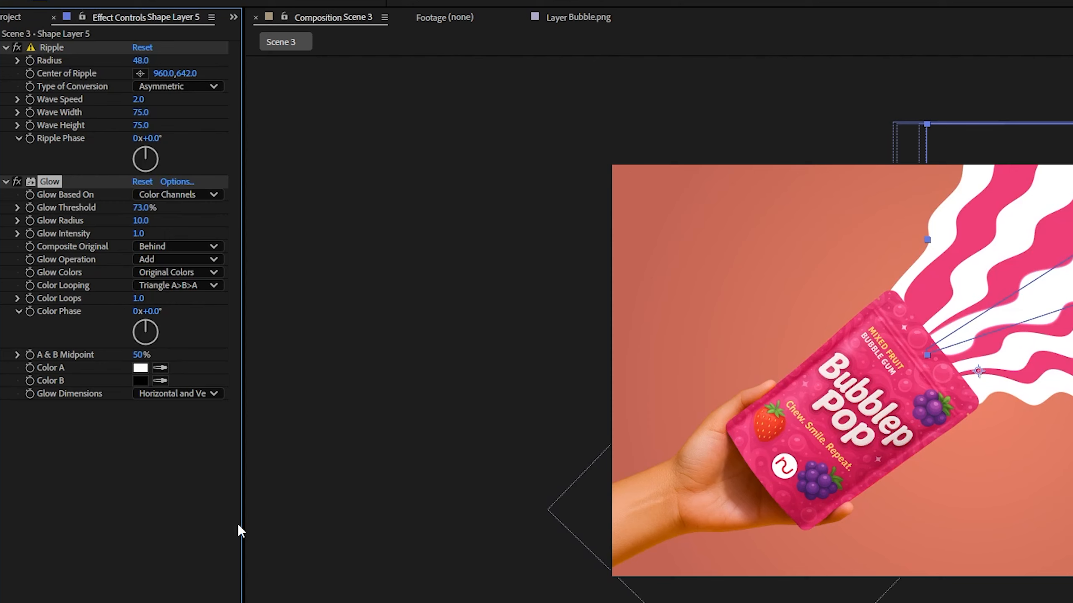
pyautogui.click(140, 220)
pyautogui.press('Return')
pyautogui.click(140, 233)
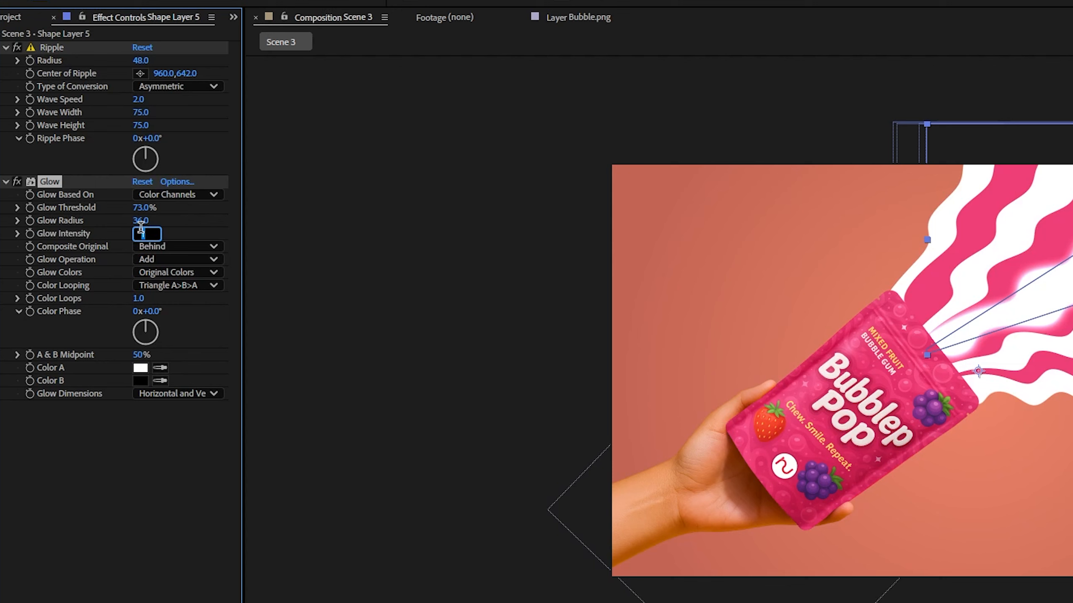
pyautogui.press('Return')
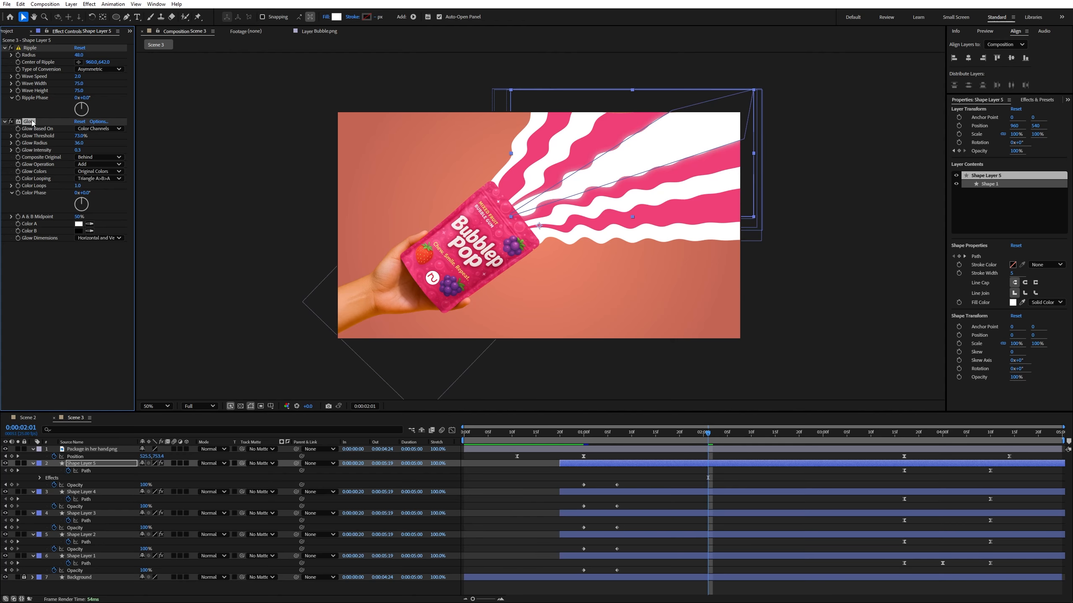
# Copy Shape Layer 5's Glow effect to Shape Layers 4, 3, 2 and 1 and preview the animation
pyautogui.hotkey('ctrl', 'c')
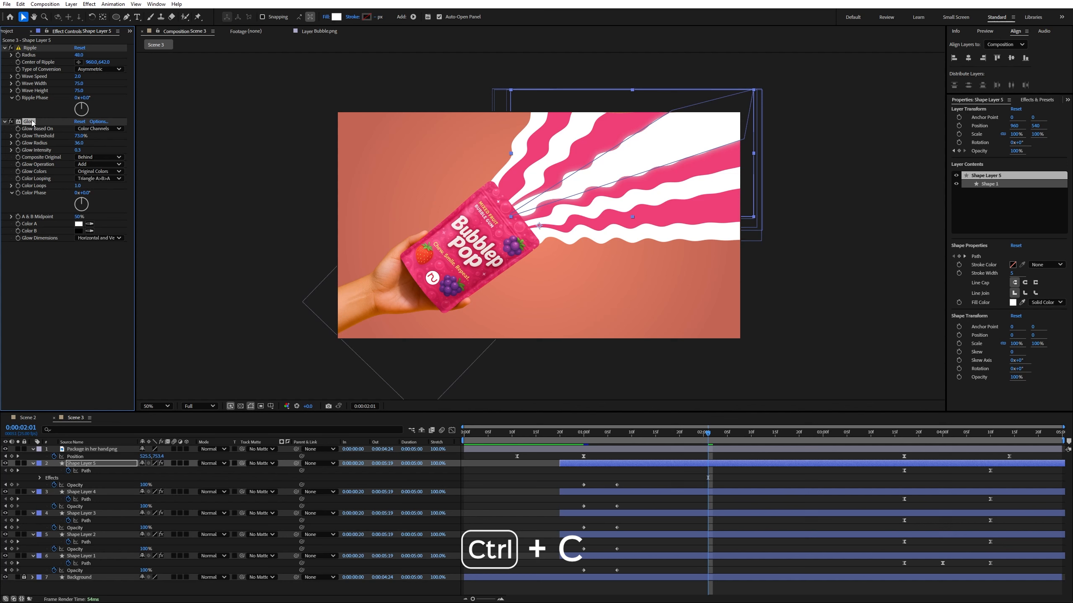
pyautogui.click(95, 492)
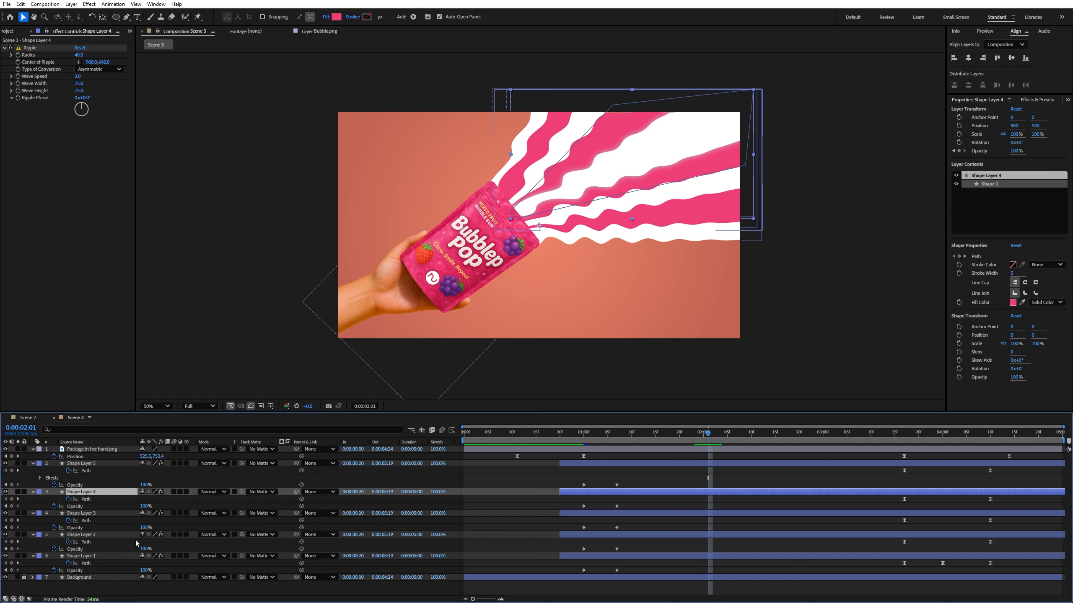
pyautogui.keyDown('shift'); pyautogui.click(94, 558); pyautogui.keyUp('shift')
pyautogui.hotkey('ctrl', 'v')
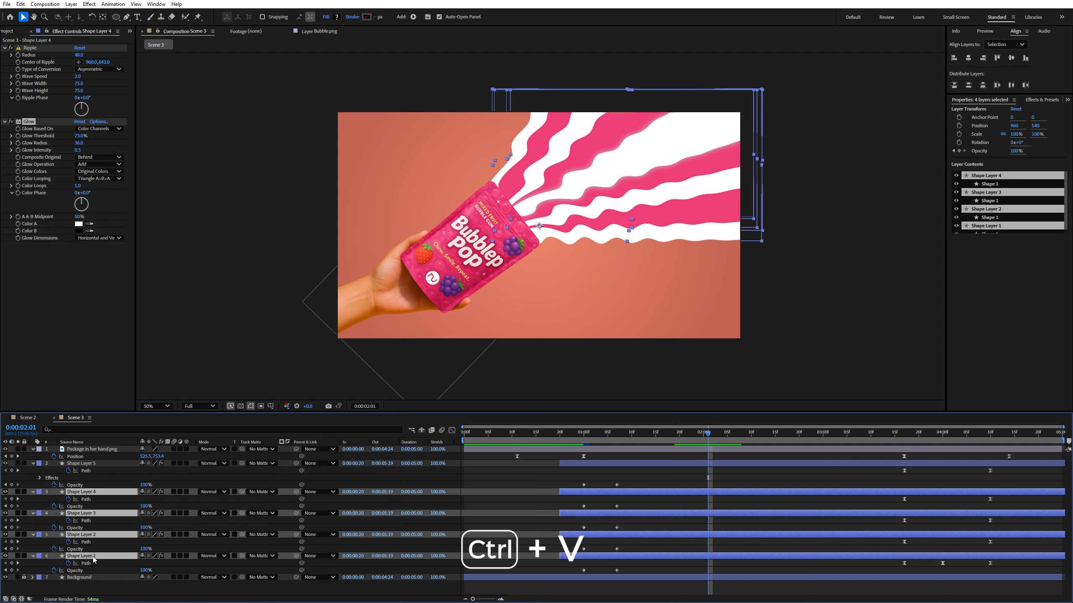
pyautogui.click(640, 439)
pyautogui.press('space')
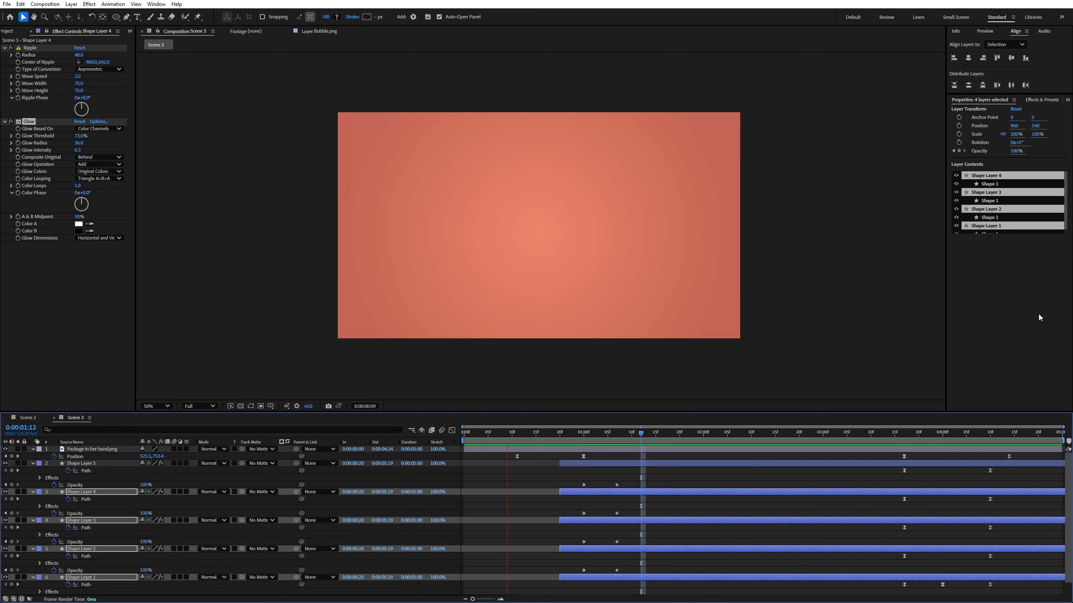
pyautogui.press('space')
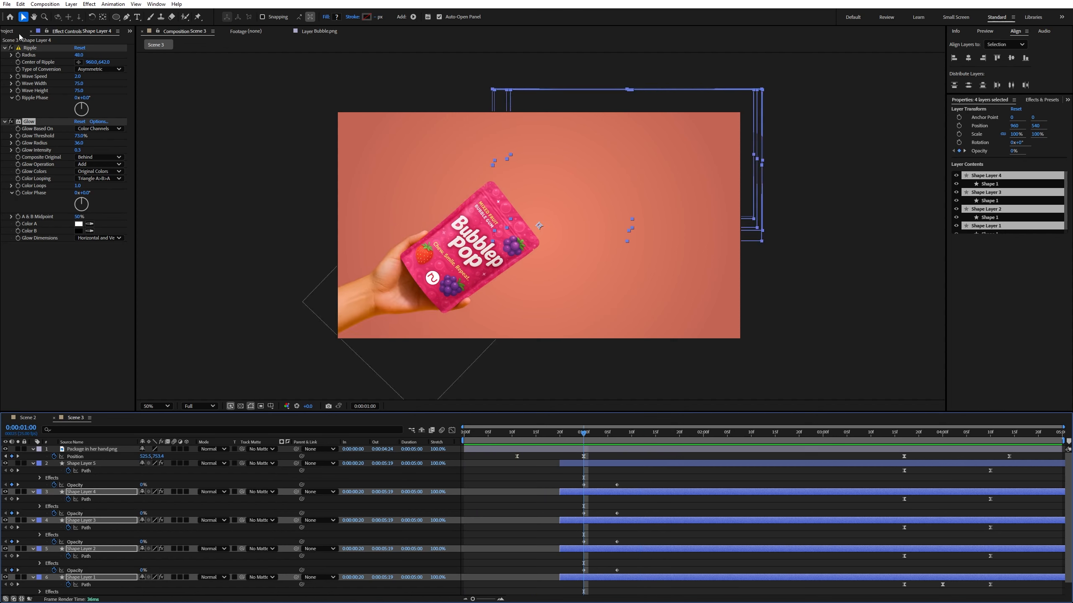
# Create a 1920x1080, 25 fps composition named Main with a duration of 0:00:15:00
pyautogui.click(16, 31)
pyautogui.click(25, 406)
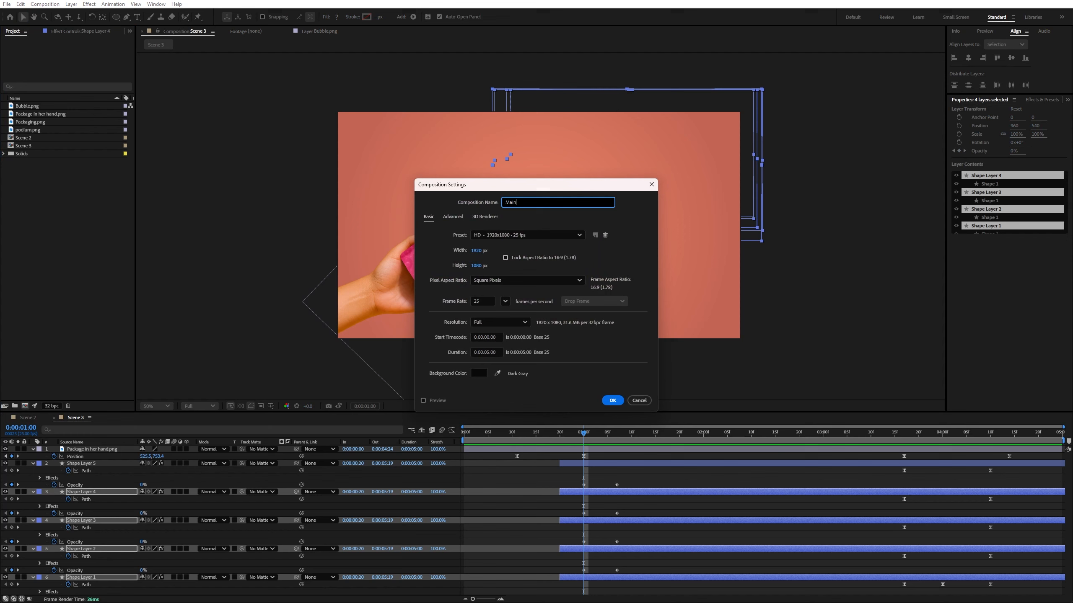
pyautogui.click(486, 352)
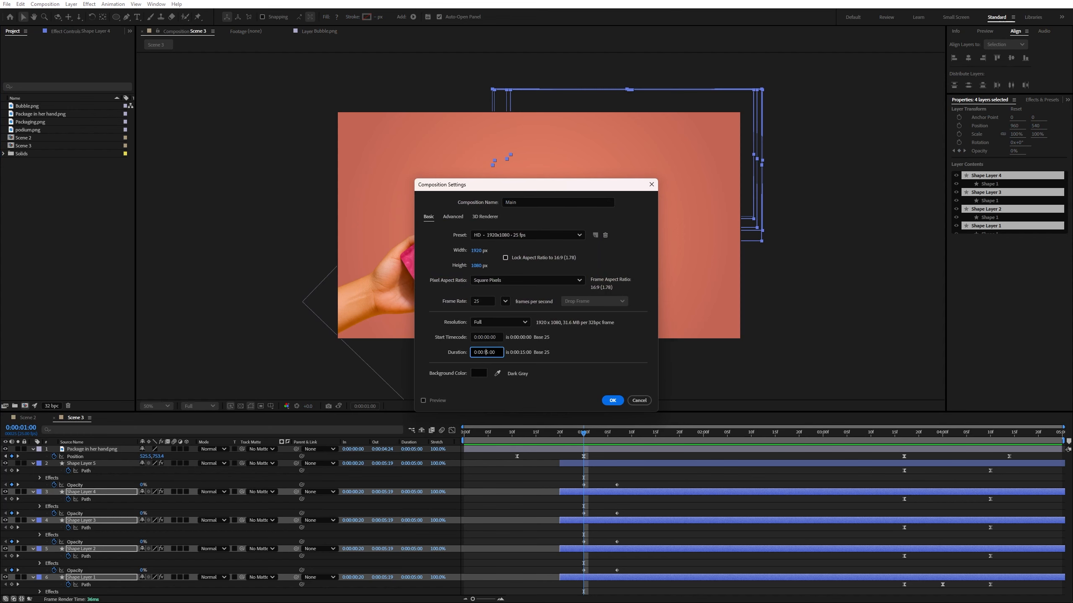
pyautogui.click(612, 400)
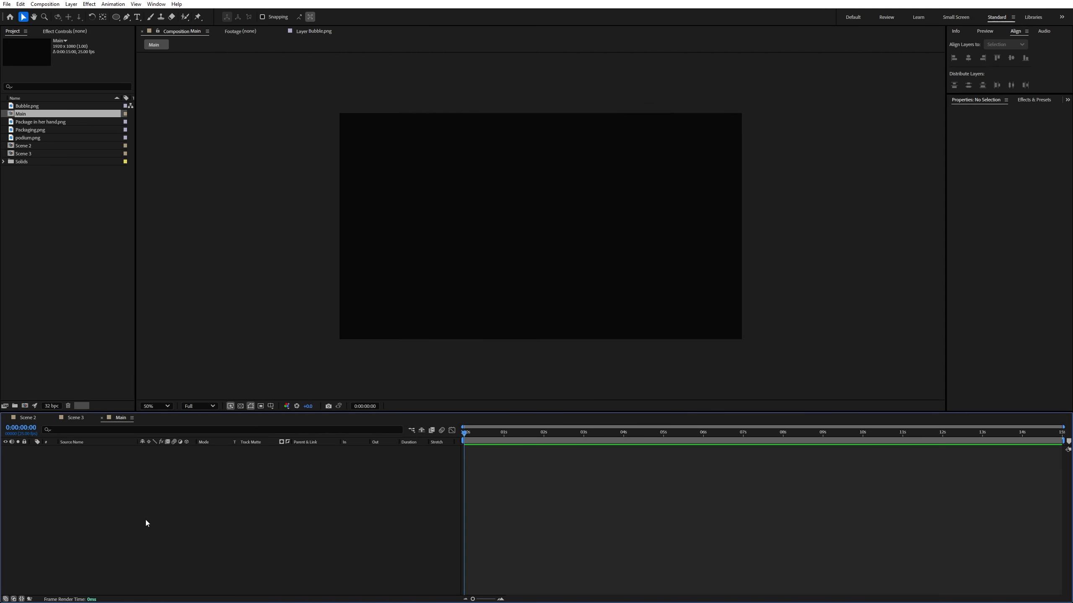
# Import Wan 2.2 Render.mp4 into the Main composition, starting at 0:00:00:00, and preview it
pyautogui.moveTo(363, 262); pyautogui.dragTo(484, 254)
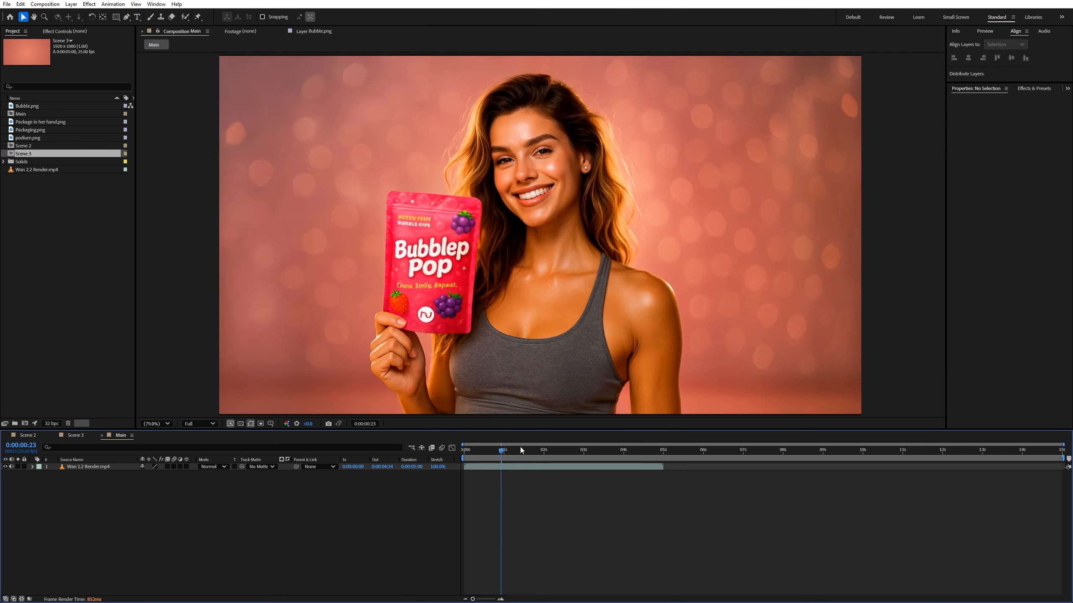
pyautogui.moveTo(520, 447); pyautogui.dragTo(472, 455)
pyautogui.press('space')
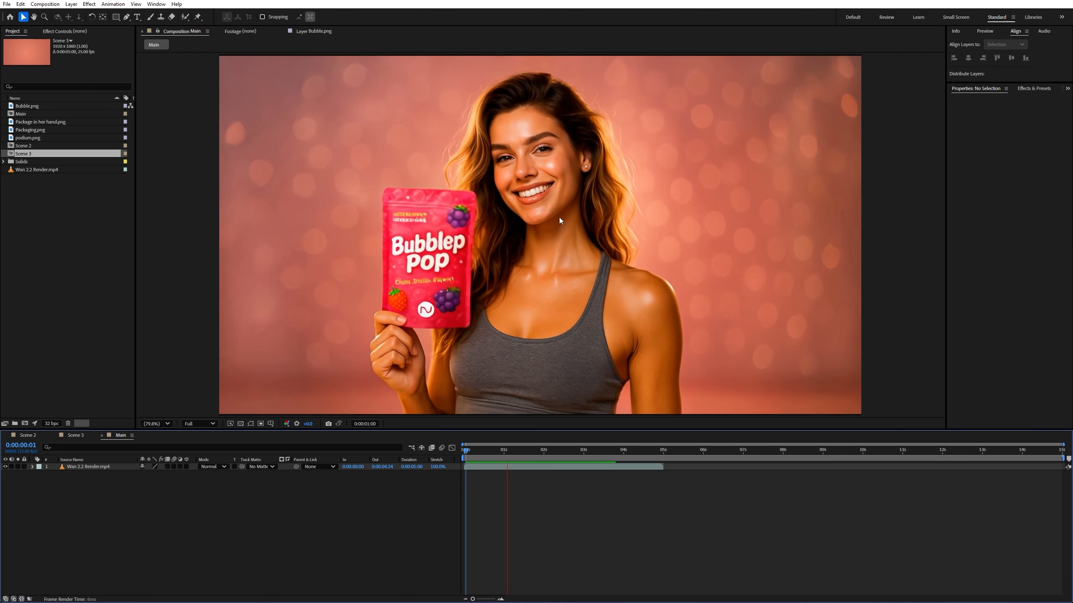
# Time-stretch the Wan 2.2 Render.mp4 layer to 75% and play it back from the start
pyautogui.click(437, 468)
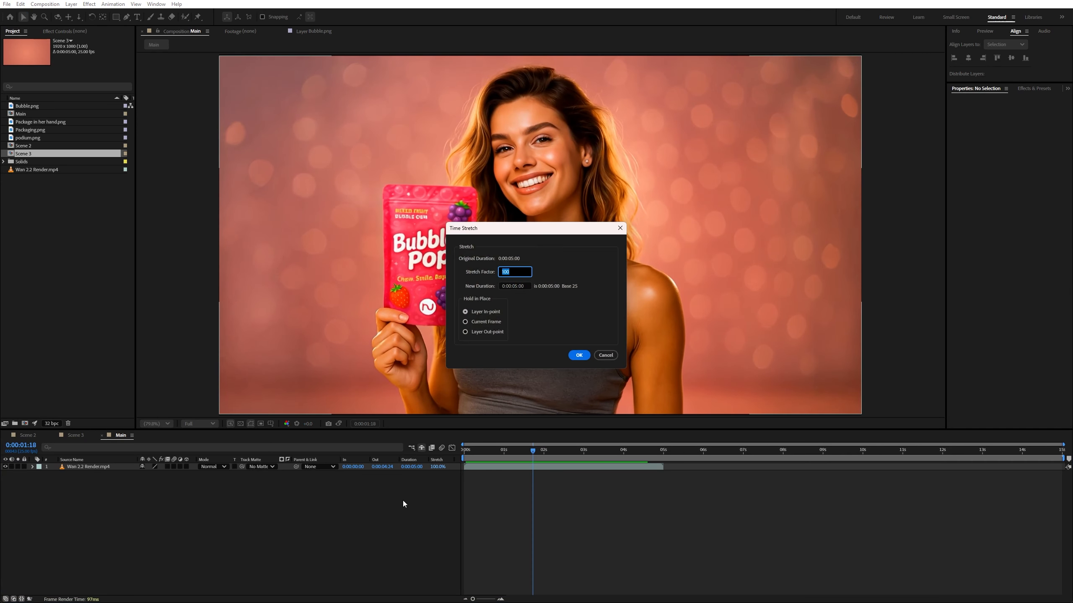
pyautogui.write('75')
pyautogui.press('Return')
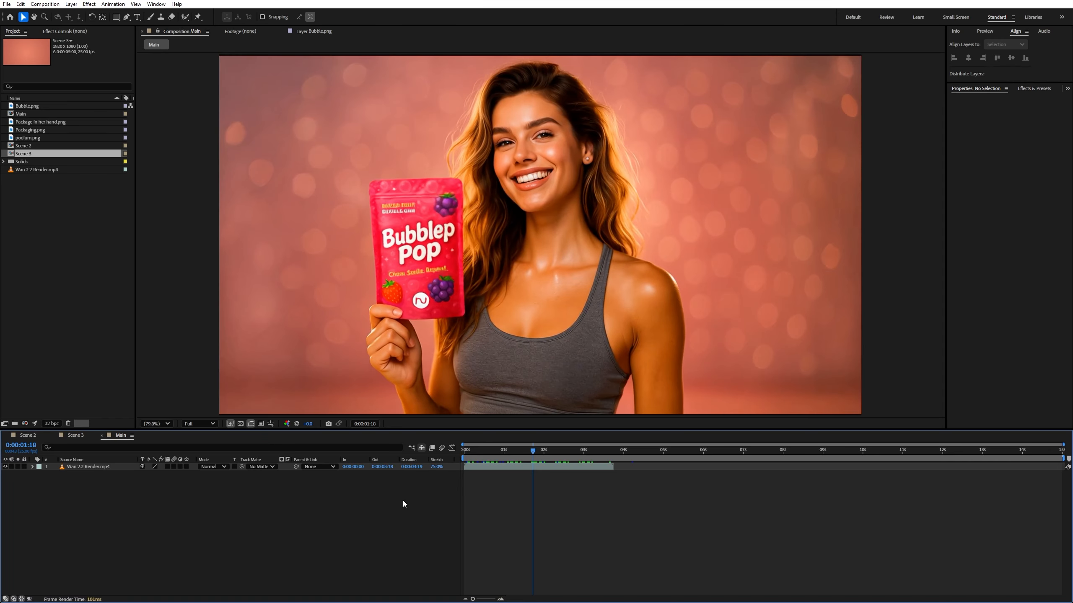
pyautogui.press('space')
pyautogui.moveTo(526, 451); pyautogui.dragTo(465, 452)
pyautogui.press('space')
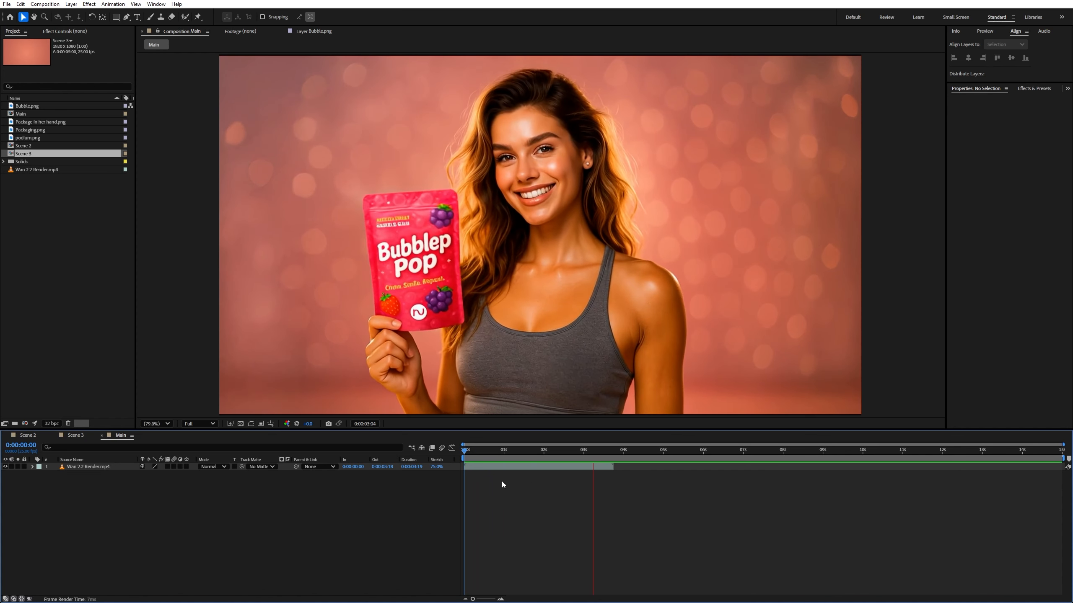
pyautogui.press('space')
# Add Scene 2 above the video layer in Main, start it at 0:00:03:05 and preview the cut
pyautogui.click(60, 233)
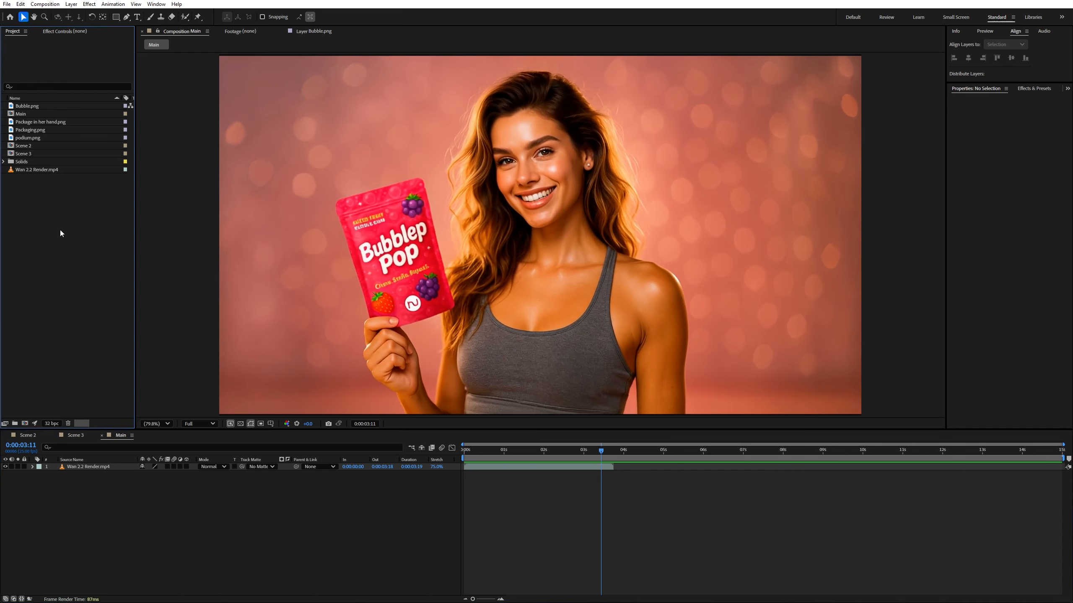
pyautogui.click(23, 154)
pyautogui.moveTo(23, 146); pyautogui.dragTo(212, 471)
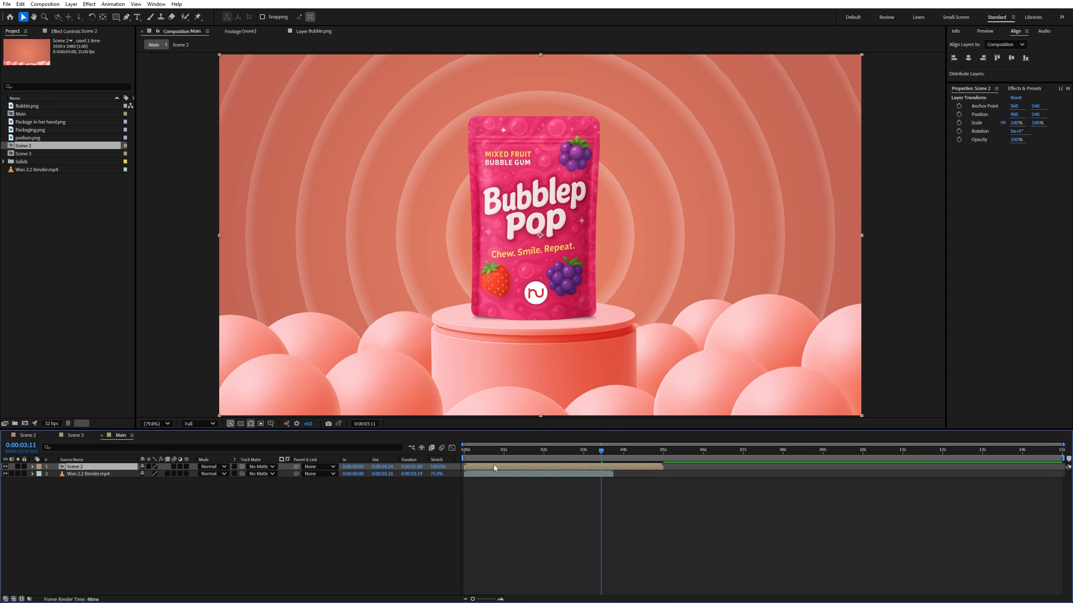
pyautogui.moveTo(493, 466); pyautogui.dragTo(582, 452)
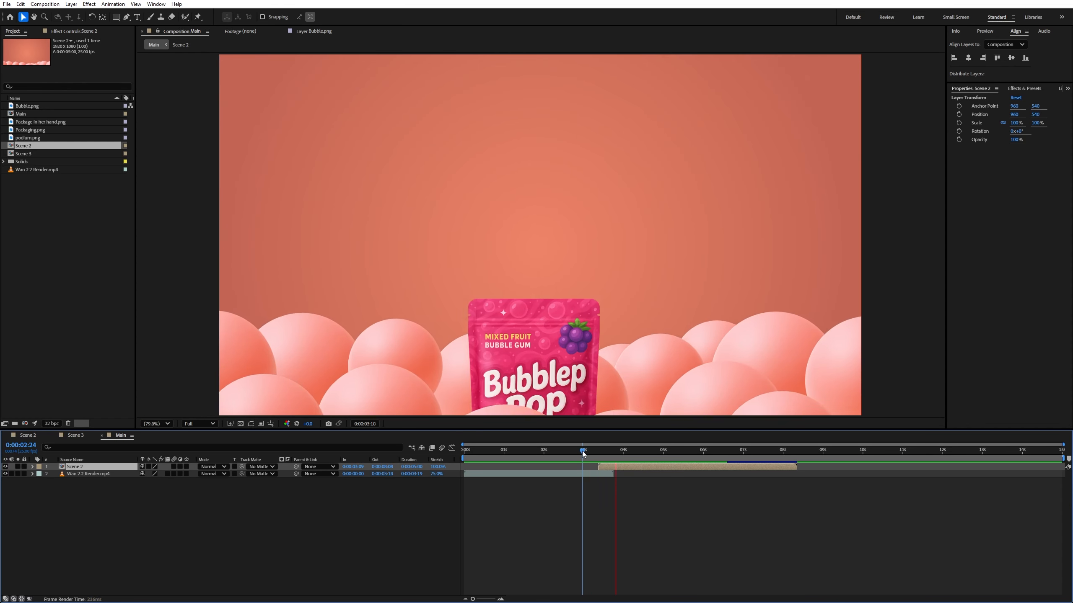
pyautogui.moveTo(606, 466); pyautogui.dragTo(599, 466)
pyautogui.click(575, 453)
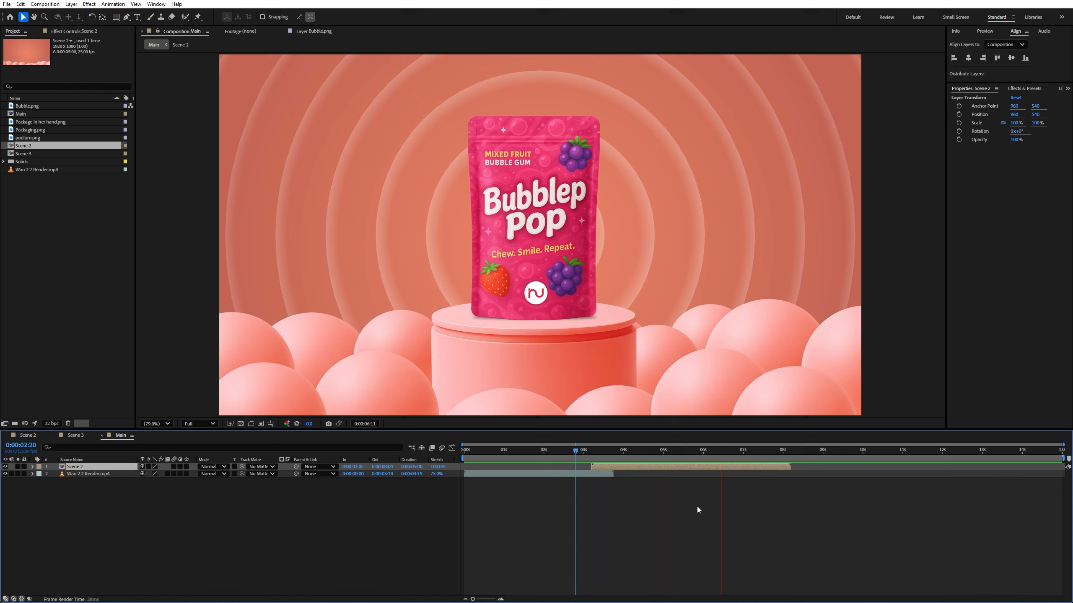
pyautogui.press('space')
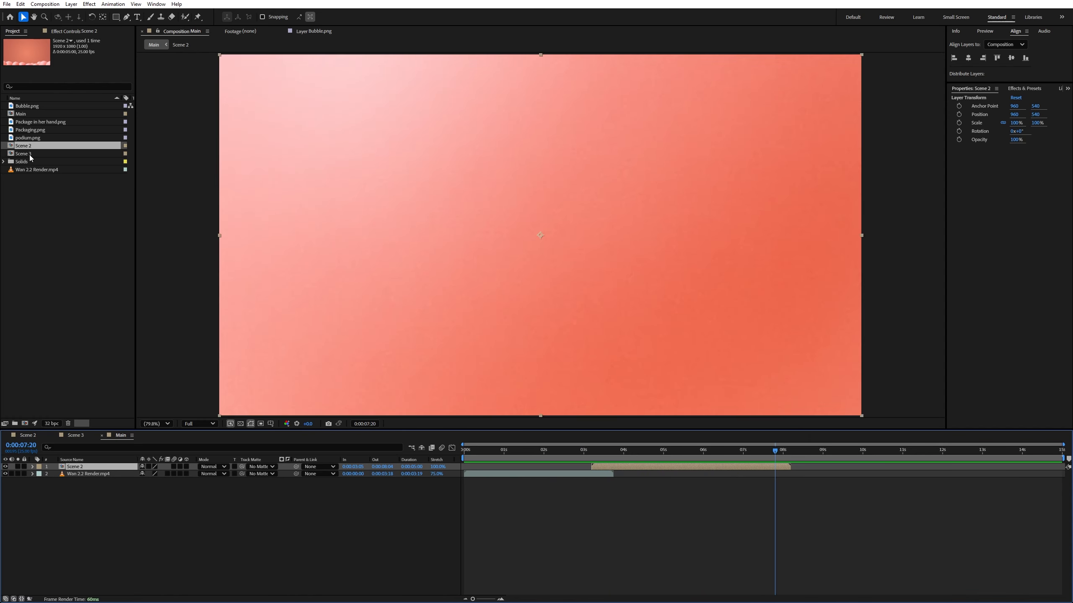
# Add Scene 3 above Scene 2, starting at 0:00:07:17, and keyframe its Opacity from 0% at 0:00:07:18 to 100% at 0:00:08:01
pyautogui.moveTo(29, 155); pyautogui.dragTo(90, 468)
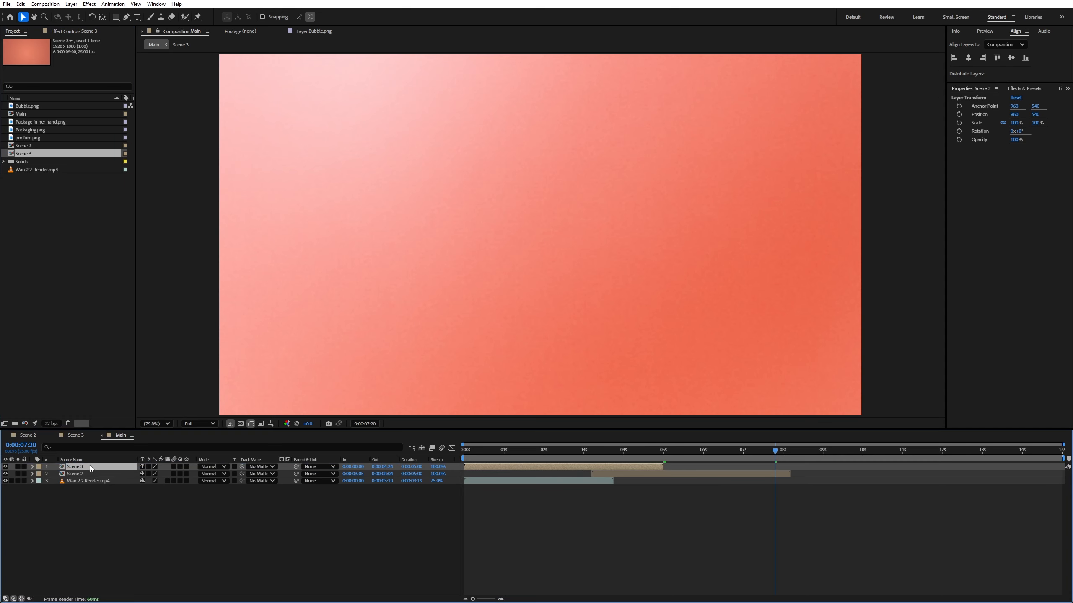
pyautogui.moveTo(489, 468); pyautogui.dragTo(781, 459)
pyautogui.press('pagedown')
pyautogui.press('pagedown')
pyautogui.press('pagedown')
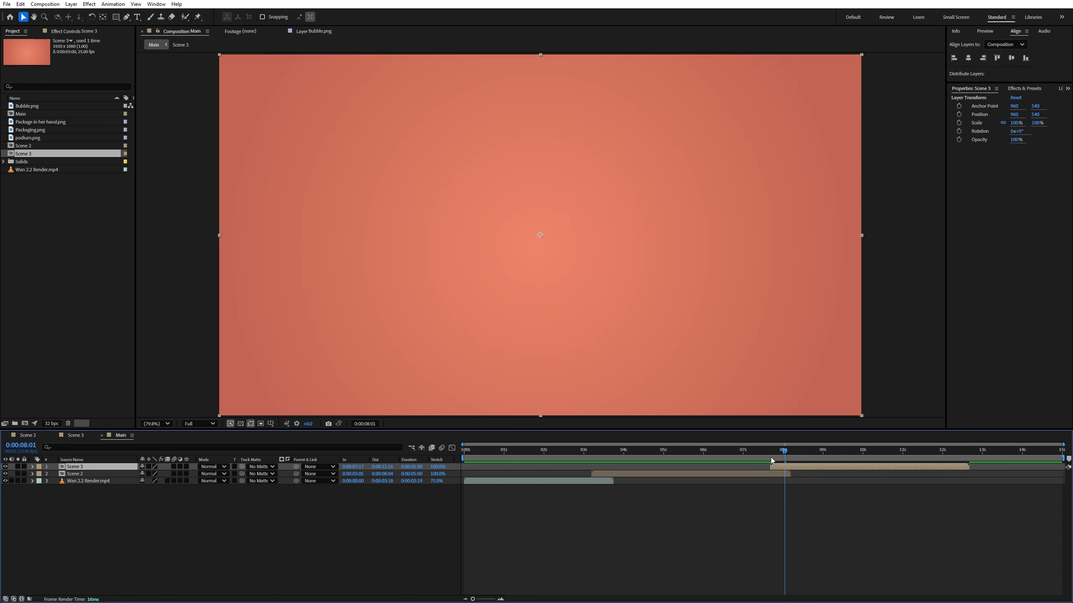
pyautogui.press('t')
pyautogui.click(54, 474)
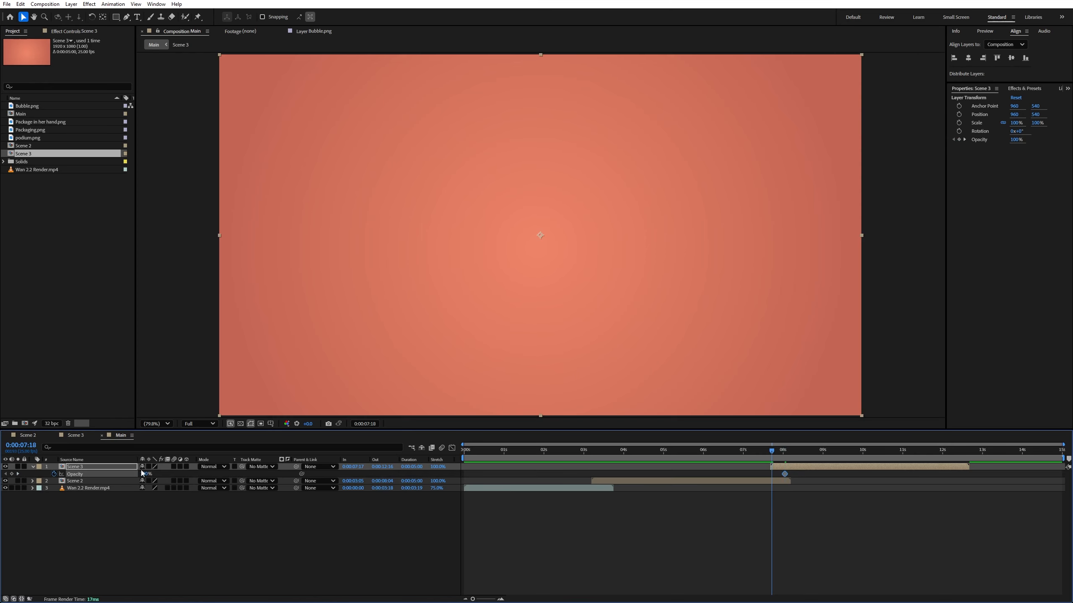
pyautogui.moveTo(145, 475); pyautogui.dragTo(15, 479)
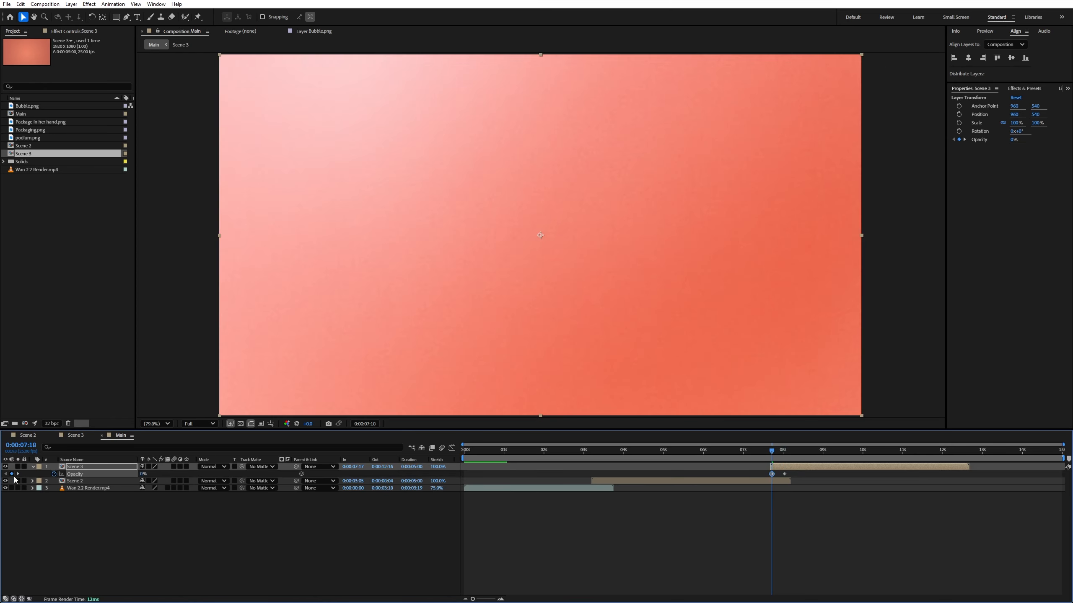
# Shift Scene 3 to start at 0:00:07:14 and preview its fade-in and the closing white transition
pyautogui.click(753, 453)
pyautogui.press('space')
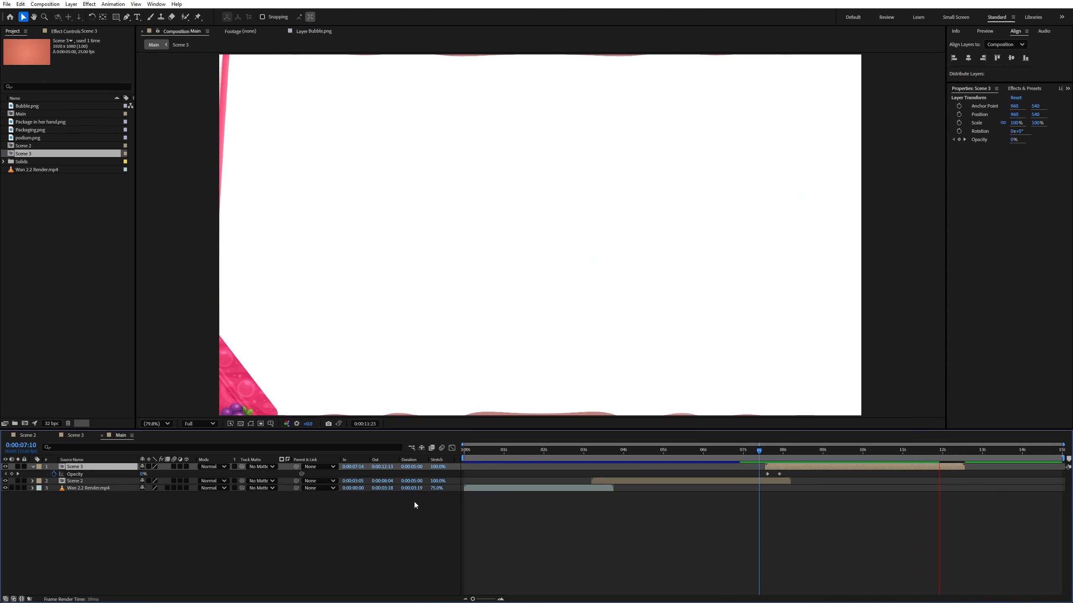
pyautogui.press('space')
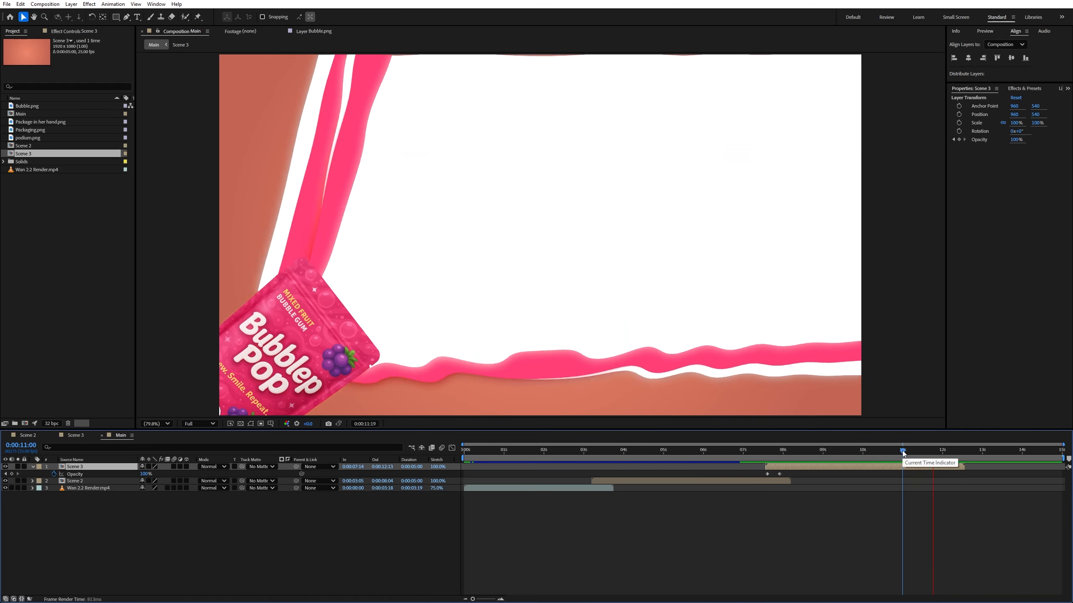
pyautogui.press('space')
# Add a full-frame white rectangle shape layer above all layers and rename it end screen
pyautogui.click(308, 554)
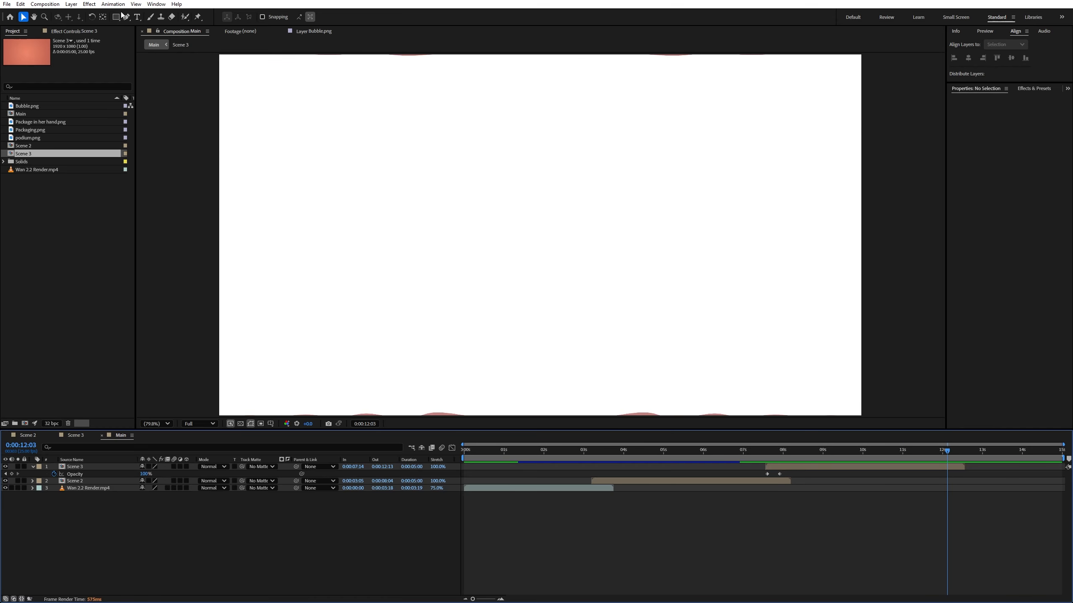
pyautogui.doubleClick(115, 17)
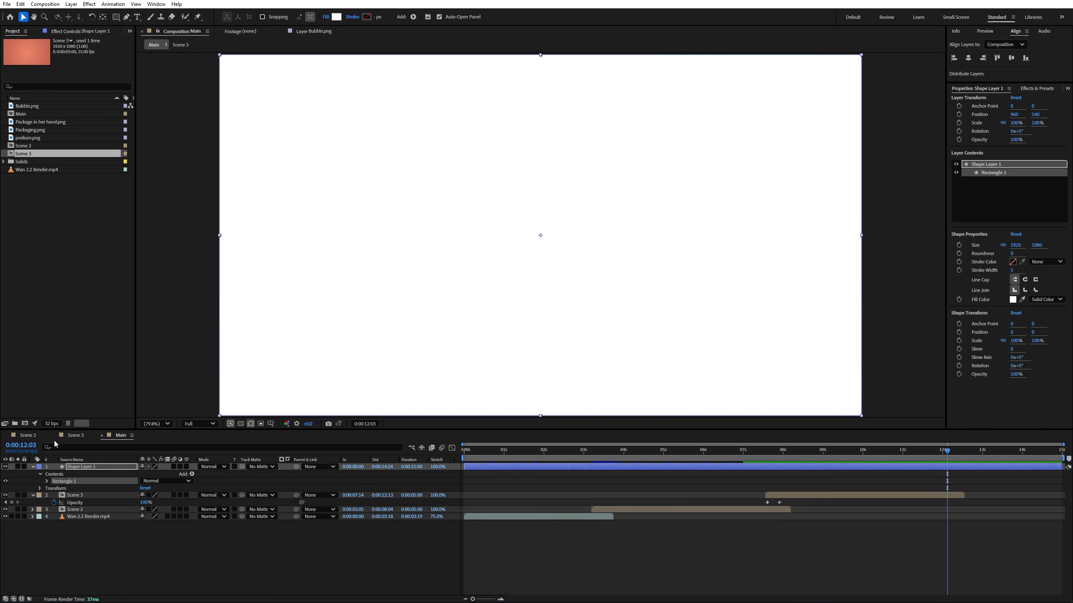
pyautogui.click(95, 468)
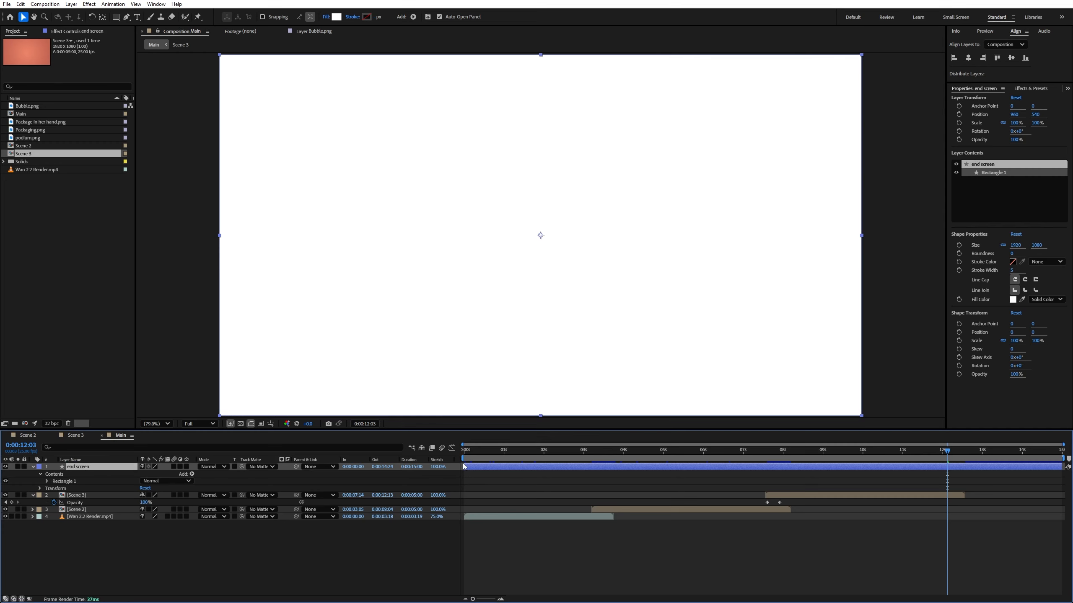
# Shift the end screen layer to start at 0:00:11:24, preview the transition and collapse the expanded layer properties
pyautogui.moveTo(481, 468); pyautogui.dragTo(951, 466)
pyautogui.click(931, 452)
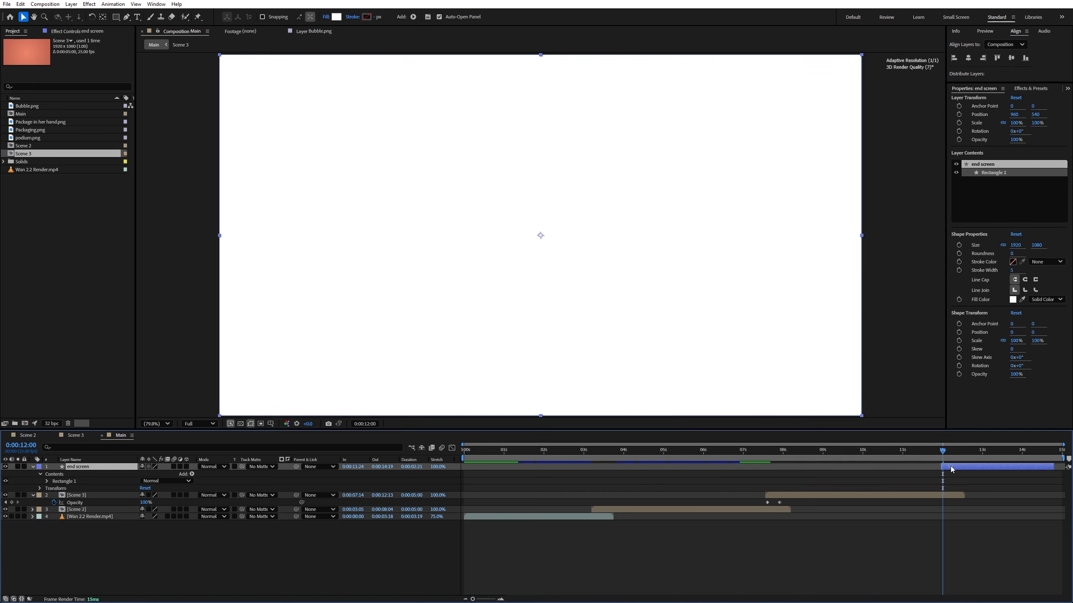
pyautogui.click(937, 455)
pyautogui.press('space')
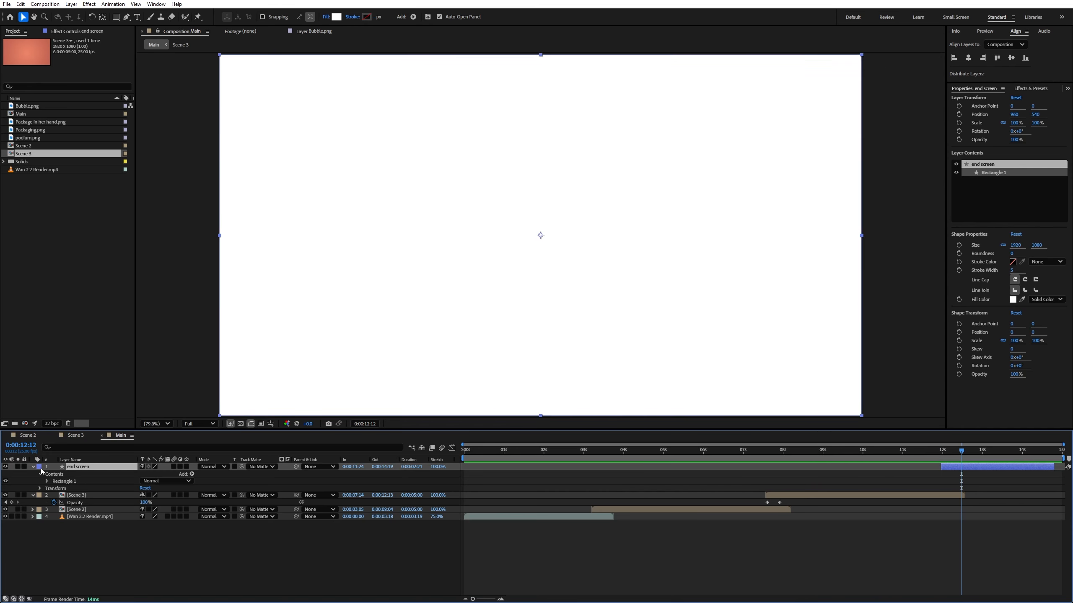
pyautogui.click(32, 467)
pyautogui.click(33, 474)
pyautogui.click(64, 519)
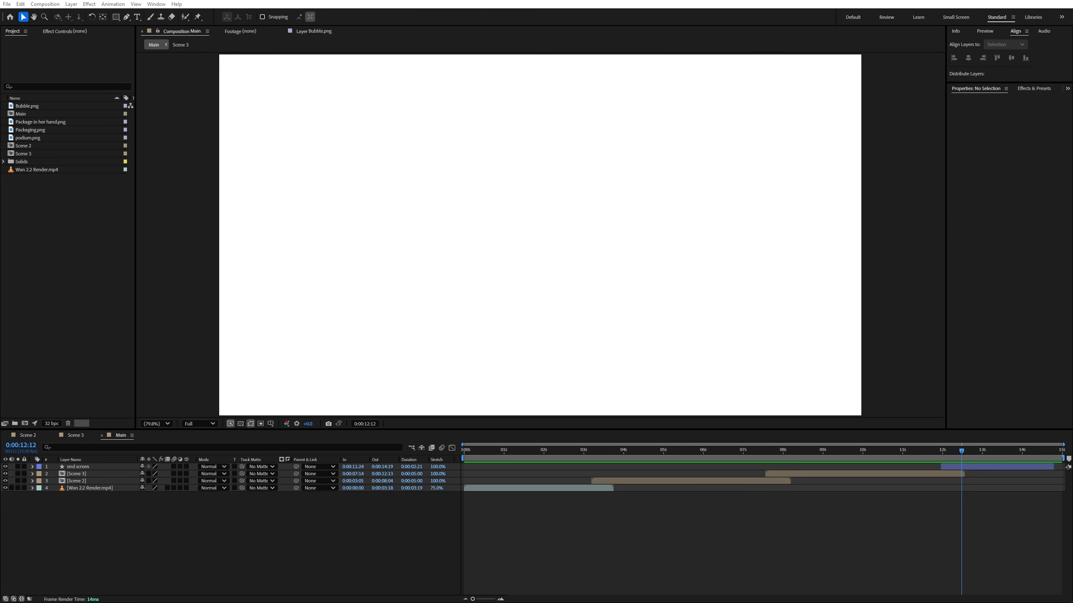
# Import logo.png above the end screen layer, scale it to 56% and centre it in the frame
pyautogui.moveTo(294, 249); pyautogui.dragTo(537, 251)
pyautogui.hotkey('ctrl', 'Home')
pyautogui.press('q')
pyautogui.press('s')
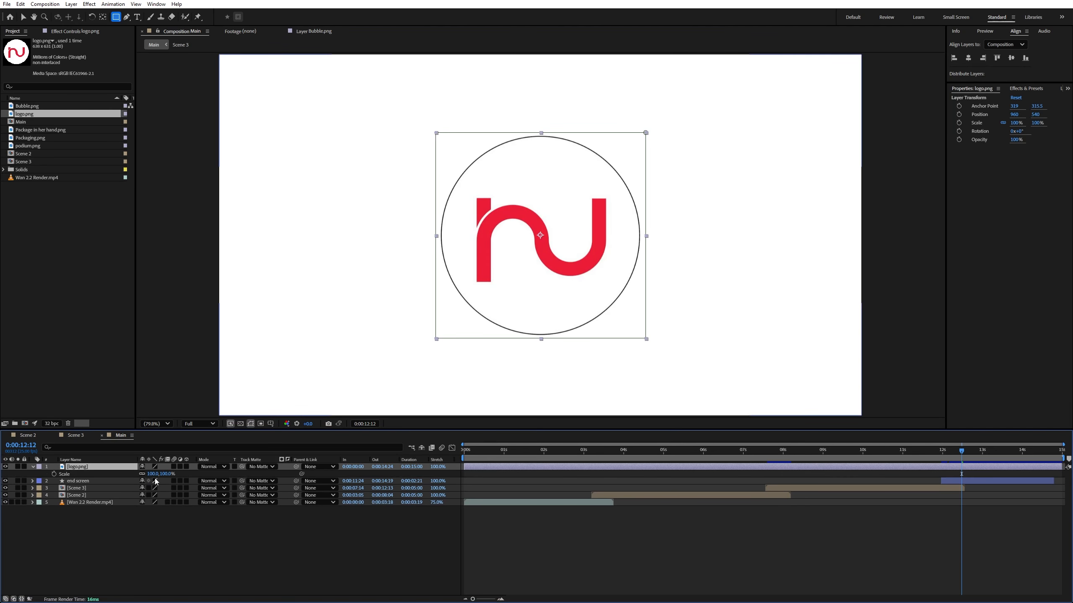
pyautogui.moveTo(156, 474); pyautogui.dragTo(141, 481)
pyautogui.press('v')
pyautogui.click(968, 58)
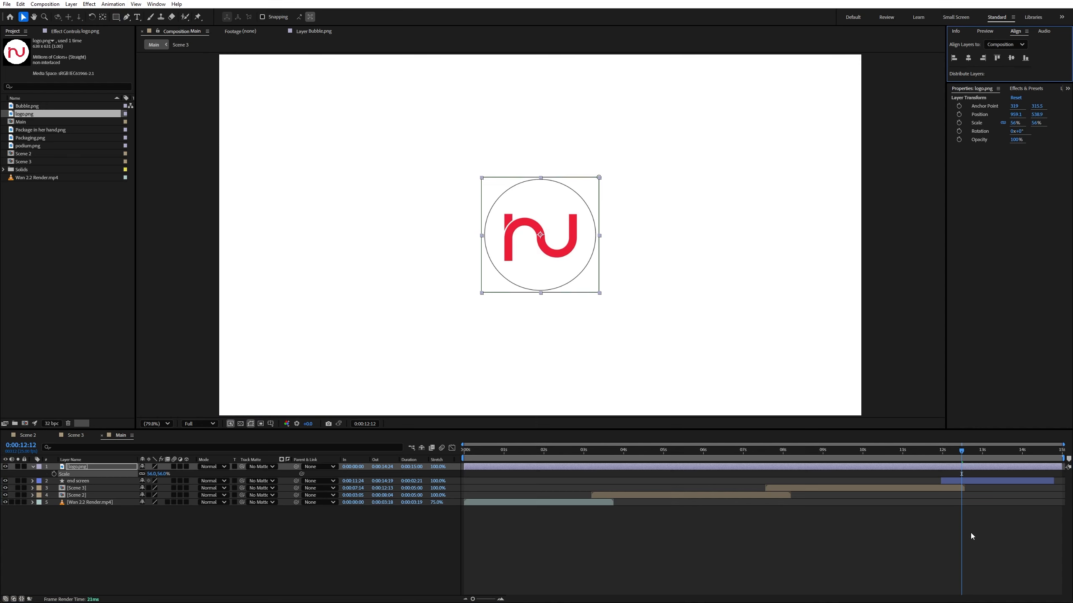
# Start logo.png at 0:00:11:24 and keyframe its Opacity from 0% to 100% and its Scale from 56% at 0:00:12:00 to 78% at 0:00:12:19
pyautogui.moveTo(483, 468); pyautogui.dragTo(955, 468)
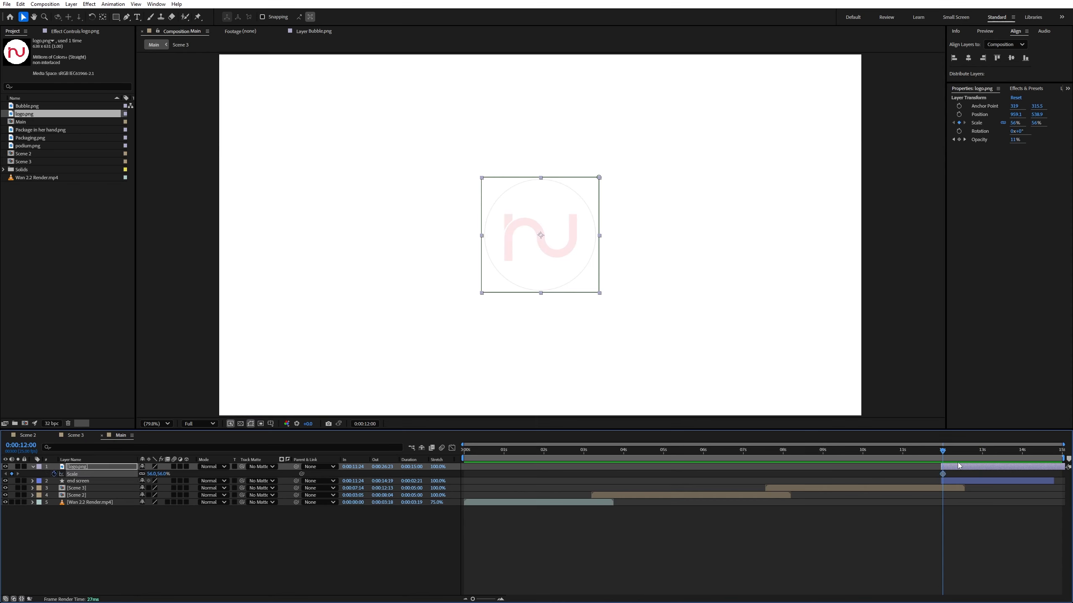
pyautogui.click(966, 452)
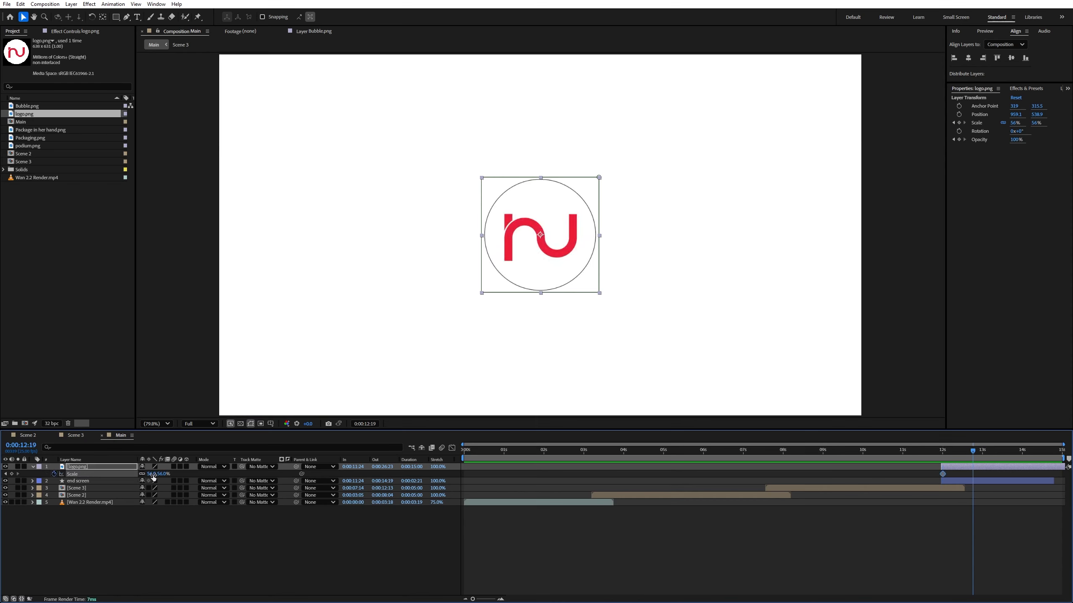
pyautogui.moveTo(154, 474); pyautogui.dragTo(163, 475)
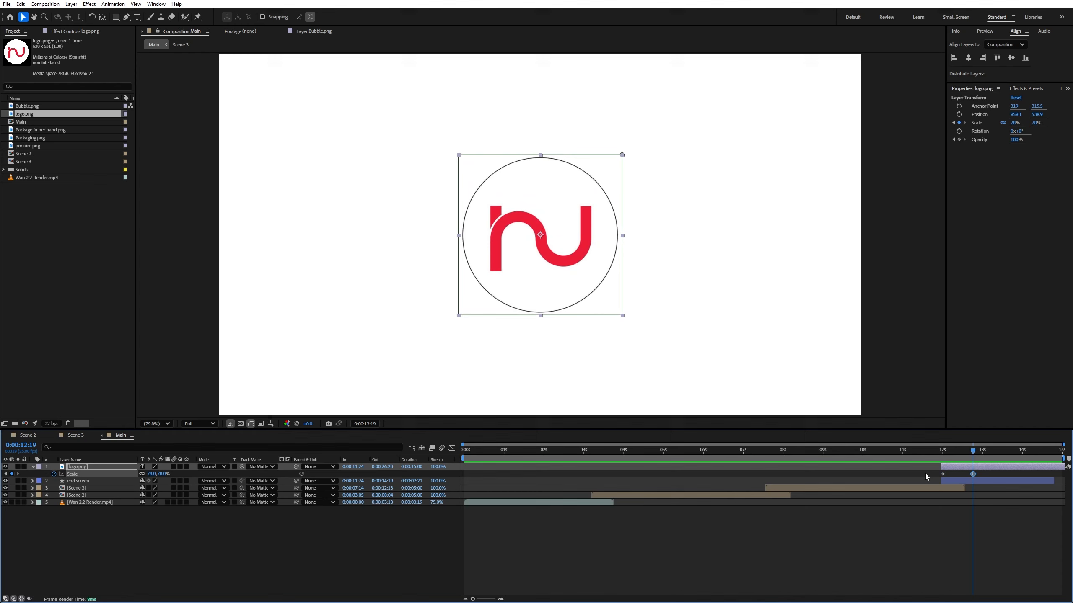
pyautogui.click(925, 452)
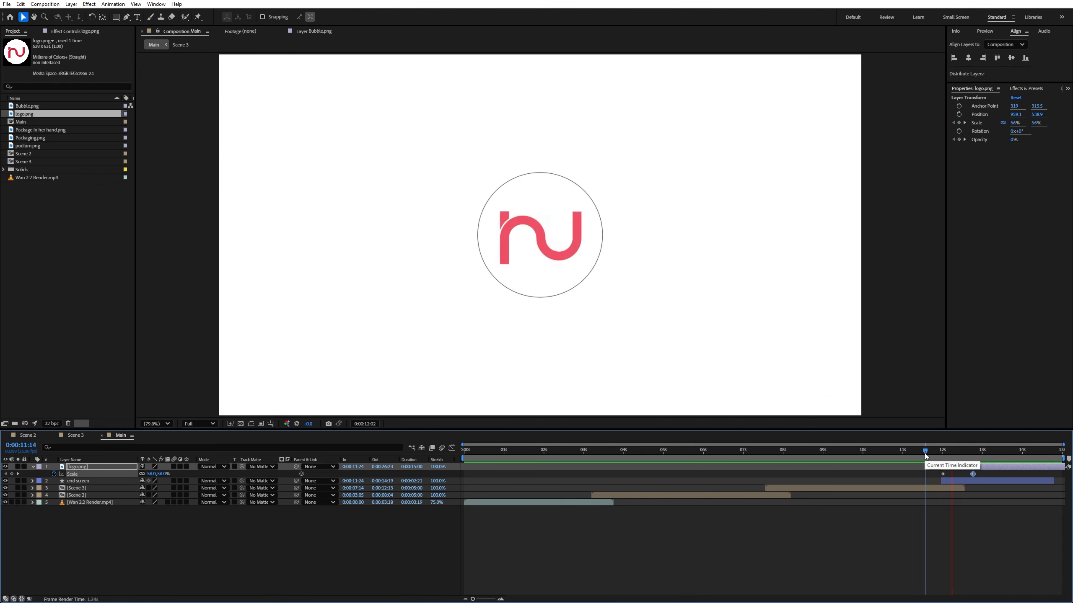
pyautogui.press('space')
# Move the logo's Scale keyframes to about 0:00:12:03 and 0:00:12:12, apply Easy Ease to them and preview the animation
pyautogui.moveTo(943, 475)
pyautogui.mouseDown()
pyautogui.moveTo(957, 474)
pyautogui.moveTo(947, 474)
pyautogui.mouseUp()
pyautogui.click(948, 478)
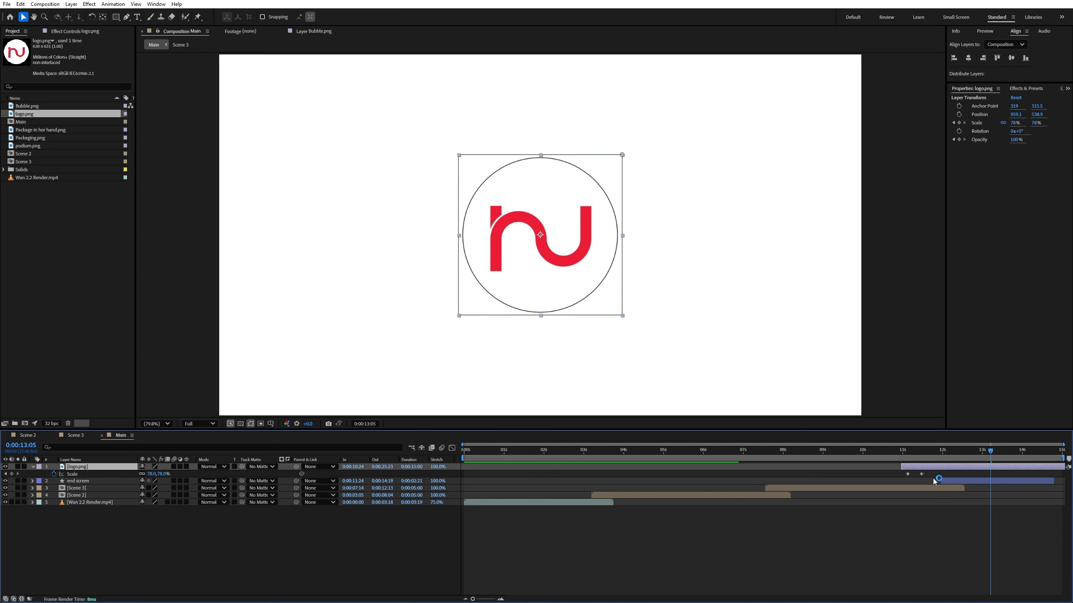
pyautogui.moveTo(923, 475); pyautogui.dragTo(923, 469)
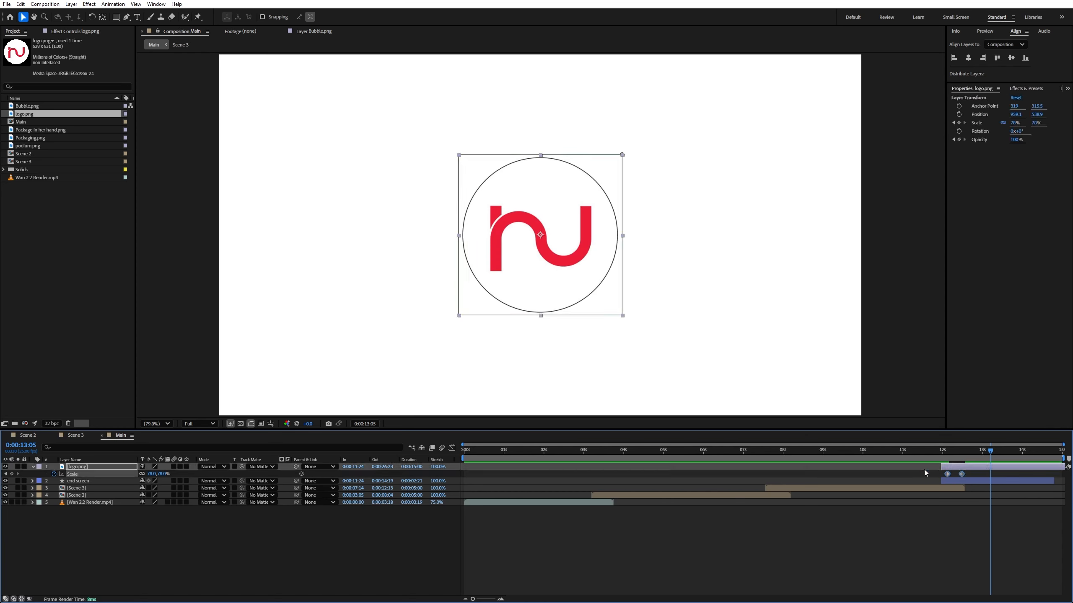
pyautogui.press('F9')
pyautogui.click(936, 456)
pyautogui.press('space')
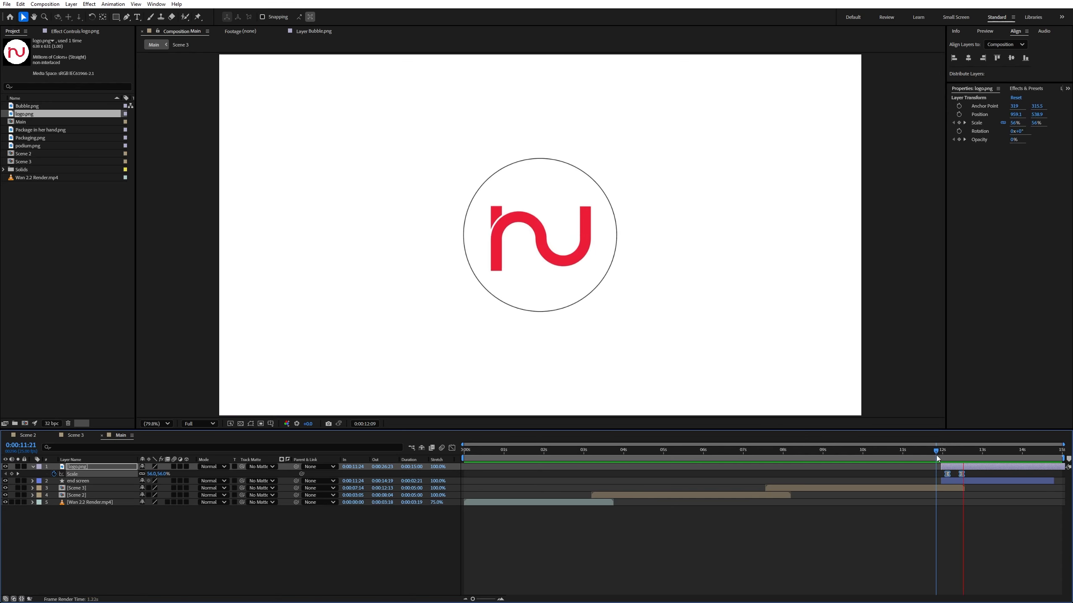
pyautogui.click(912, 456)
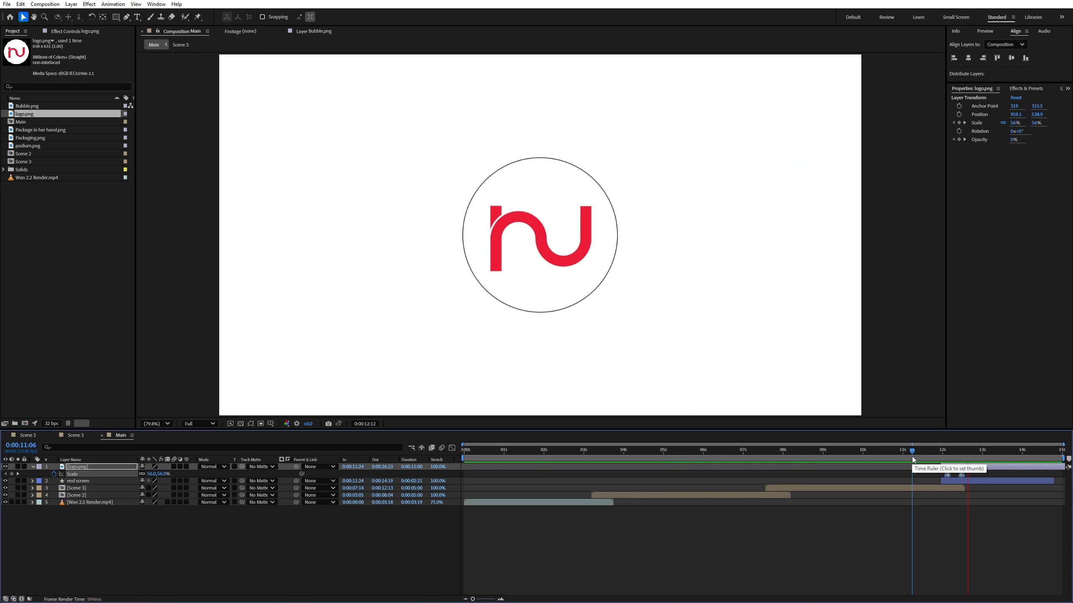
pyautogui.press('space')
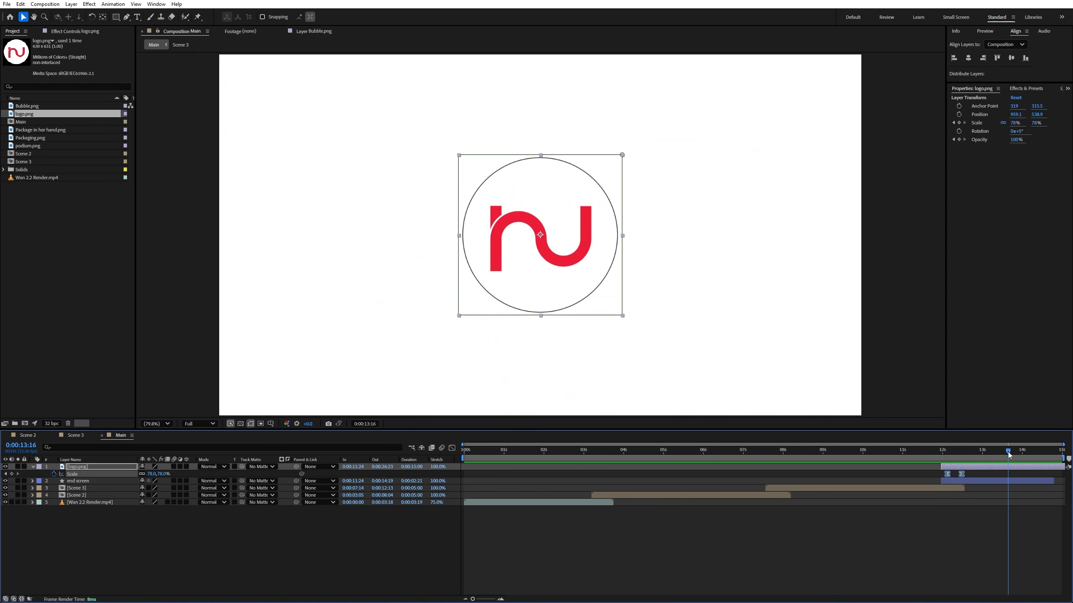
# End the Main work area just after 0:00:13:16 and preview the ad from the start in an enlarged viewer
pyautogui.moveTo(1061, 459); pyautogui.dragTo(1013, 458)
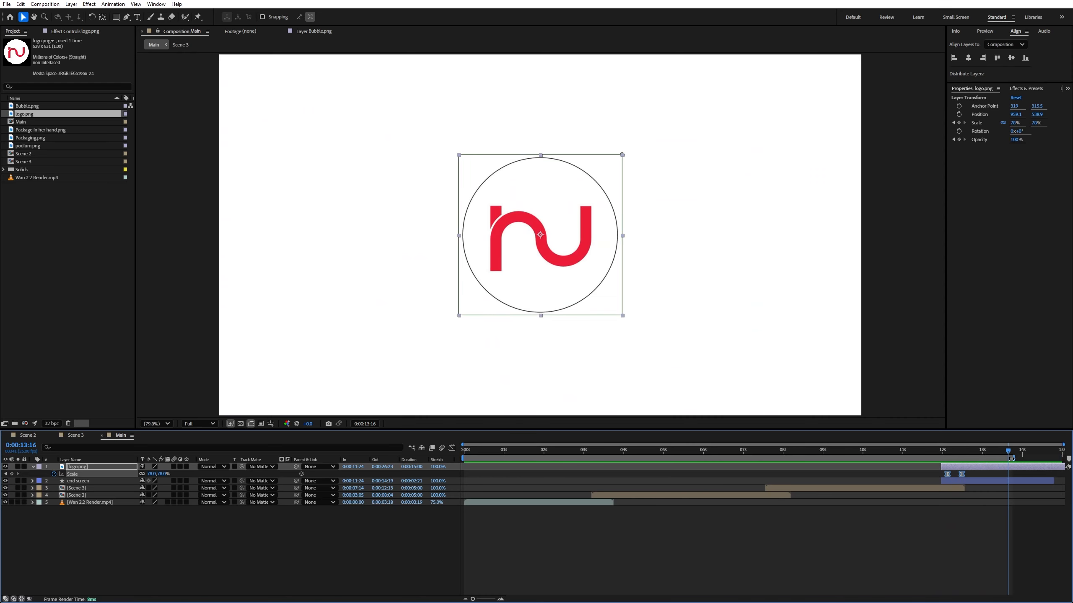
pyautogui.press('space')
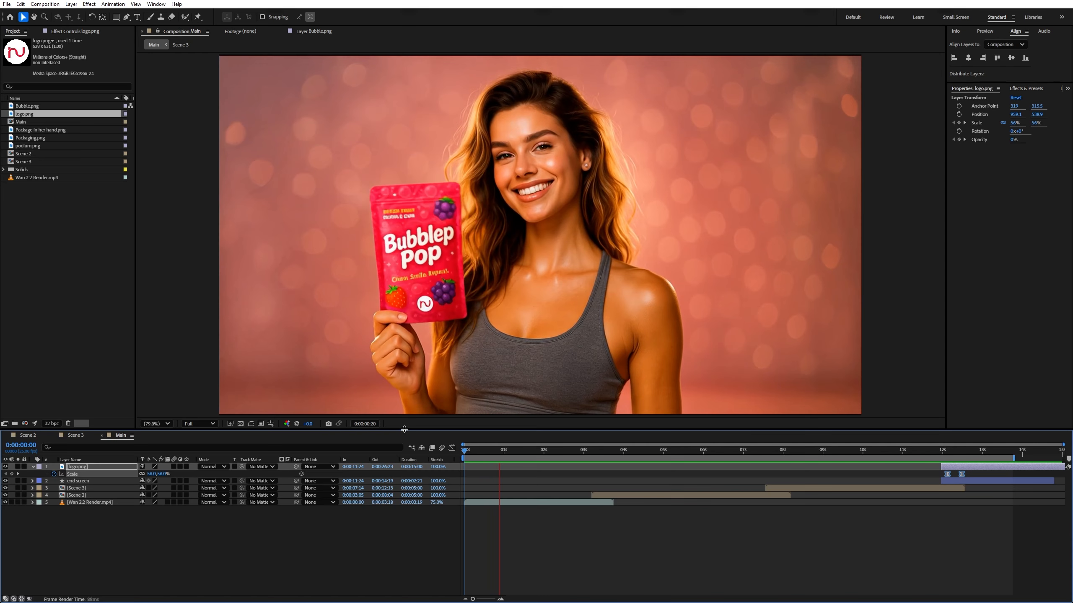
pyautogui.moveTo(405, 434); pyautogui.dragTo(405, 499)
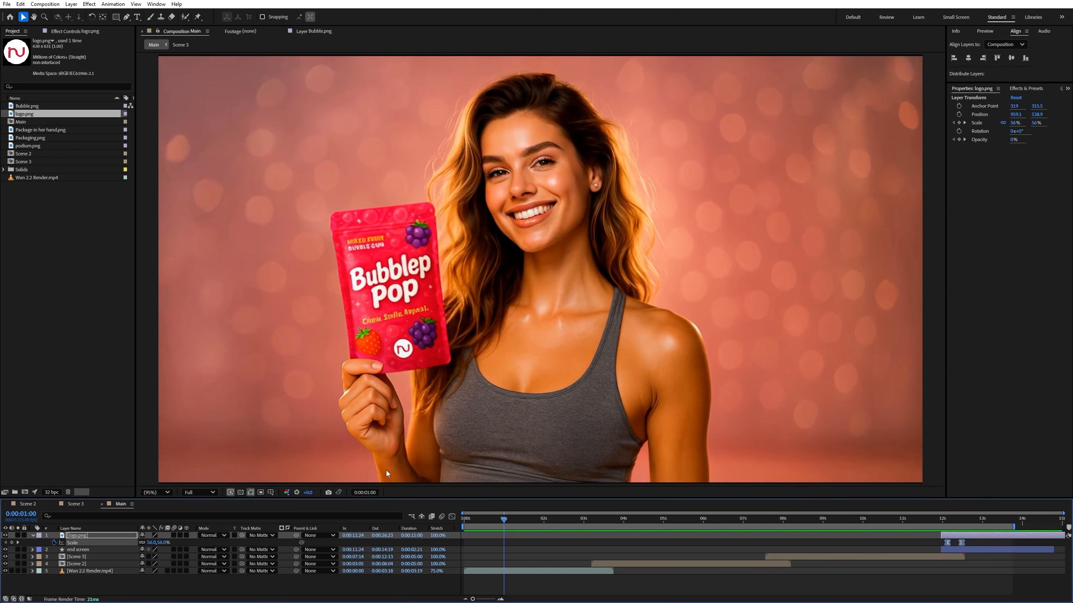